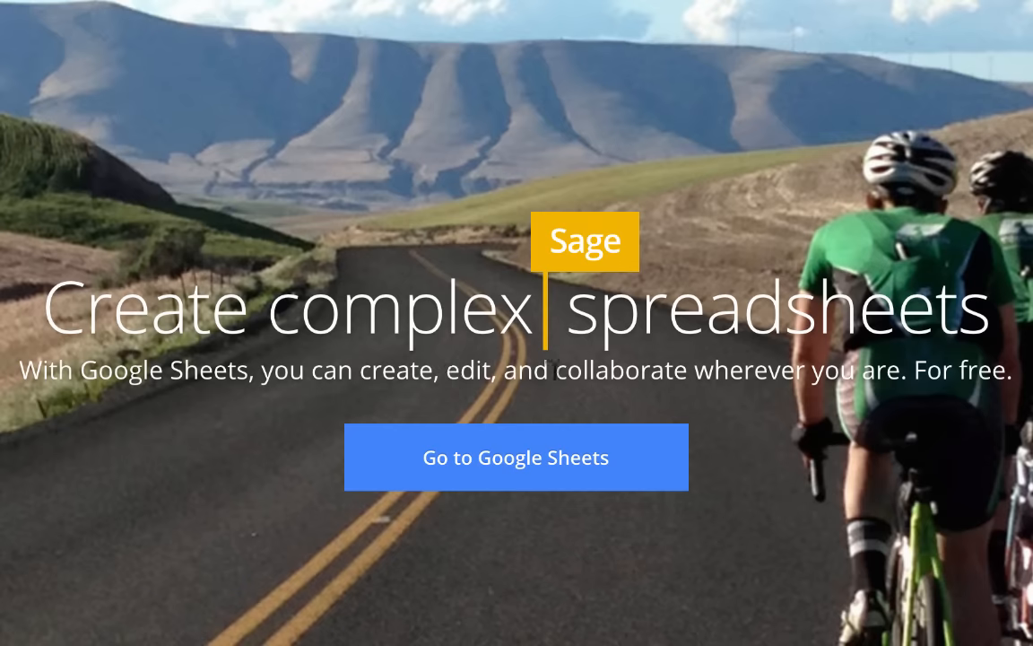
Load the Google home page at google.com.
{"action": "left_click_drag", "start_coordinate": [567, 363], "coordinate": [687, 369]}
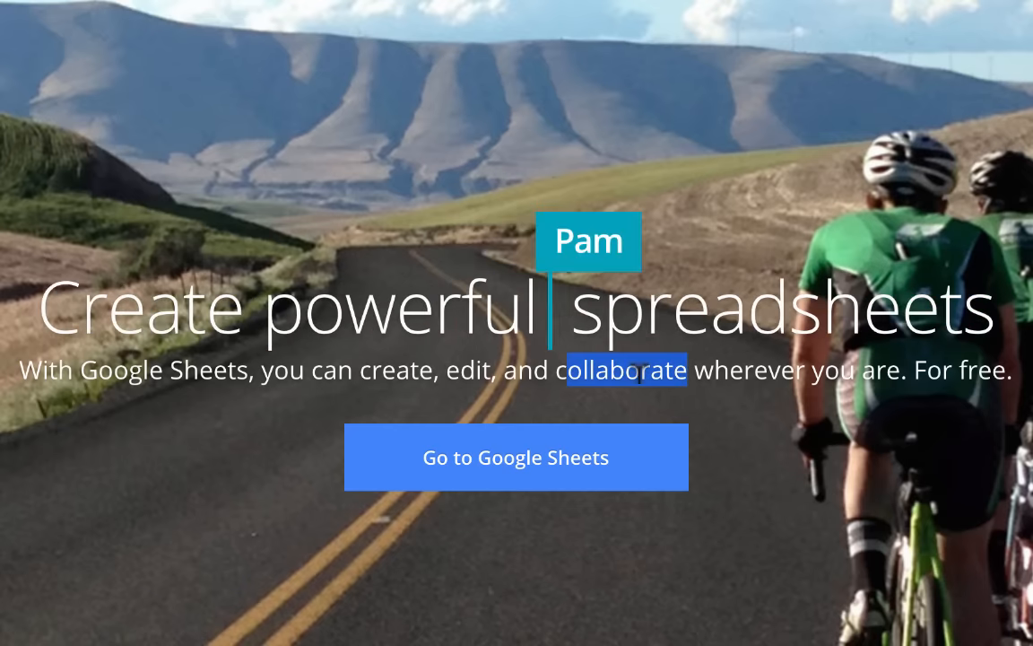
{"action": "left_click_drag", "start_coordinate": [731, 369], "coordinate": [992, 370]}
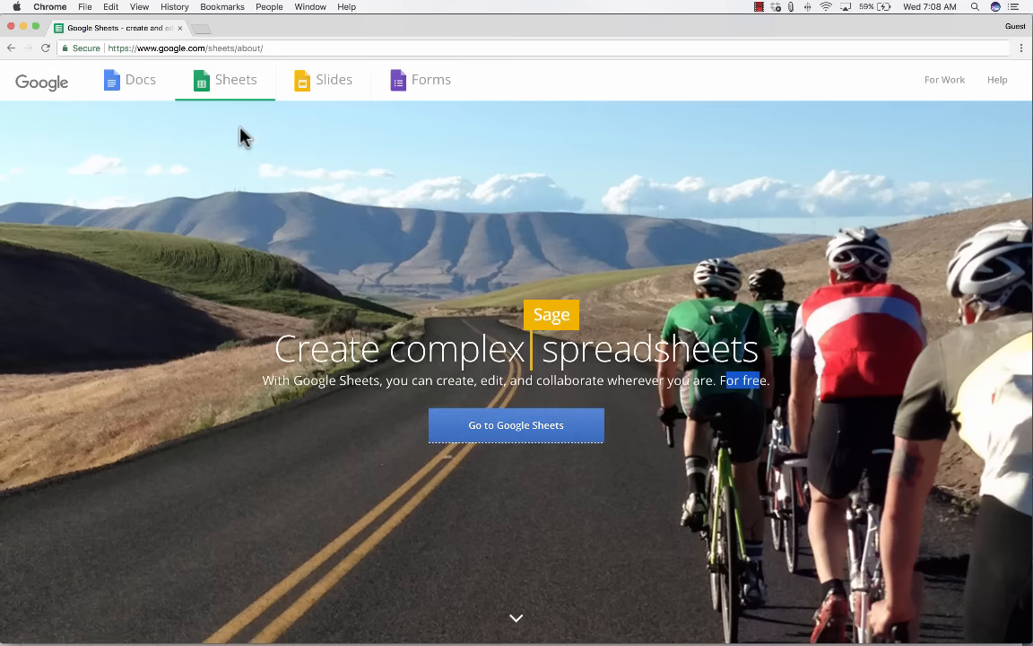
{"action": "left_click", "coordinate": [198, 45]}
{"action": "type", "text": "goo"}
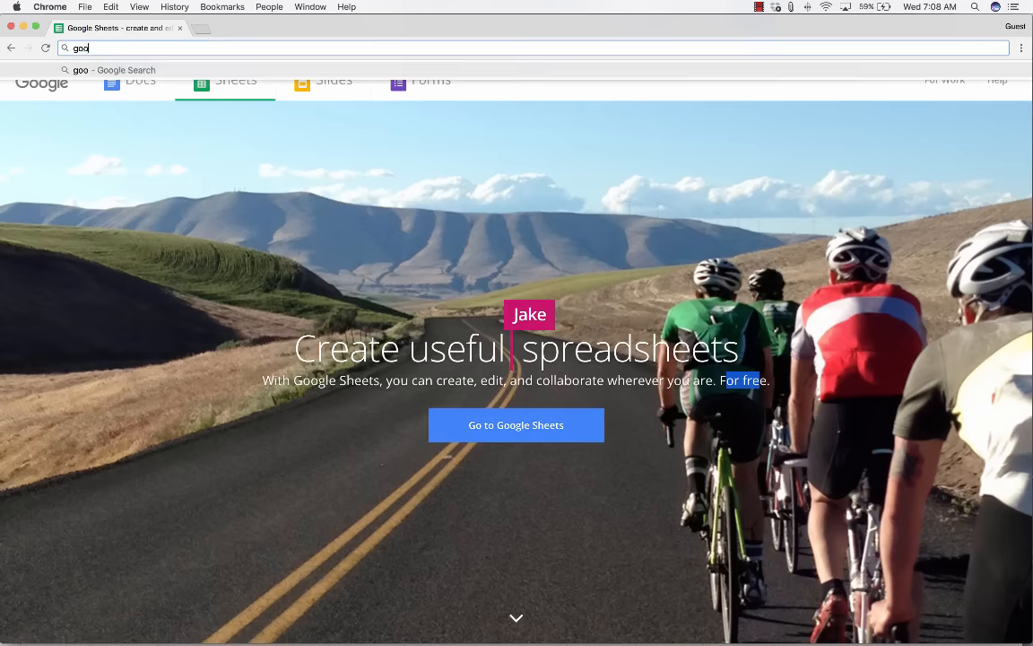
{"action": "type", "text": "gle.com"}
{"action": "key", "text": "Return"}
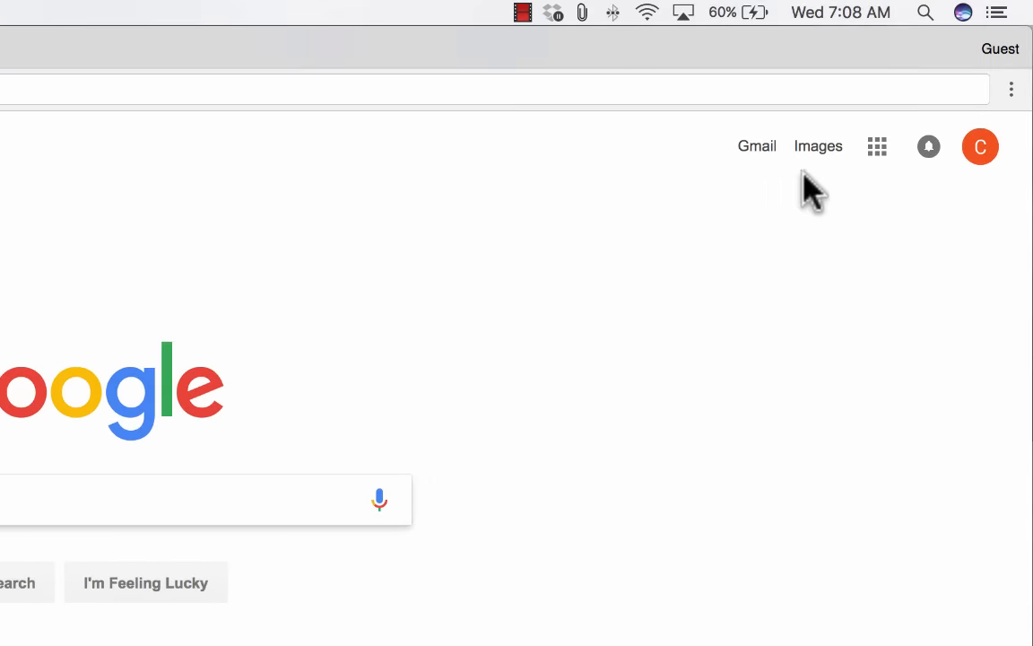
Open Google Drive from the Google apps grid.
{"action": "left_click", "coordinate": [879, 152]}
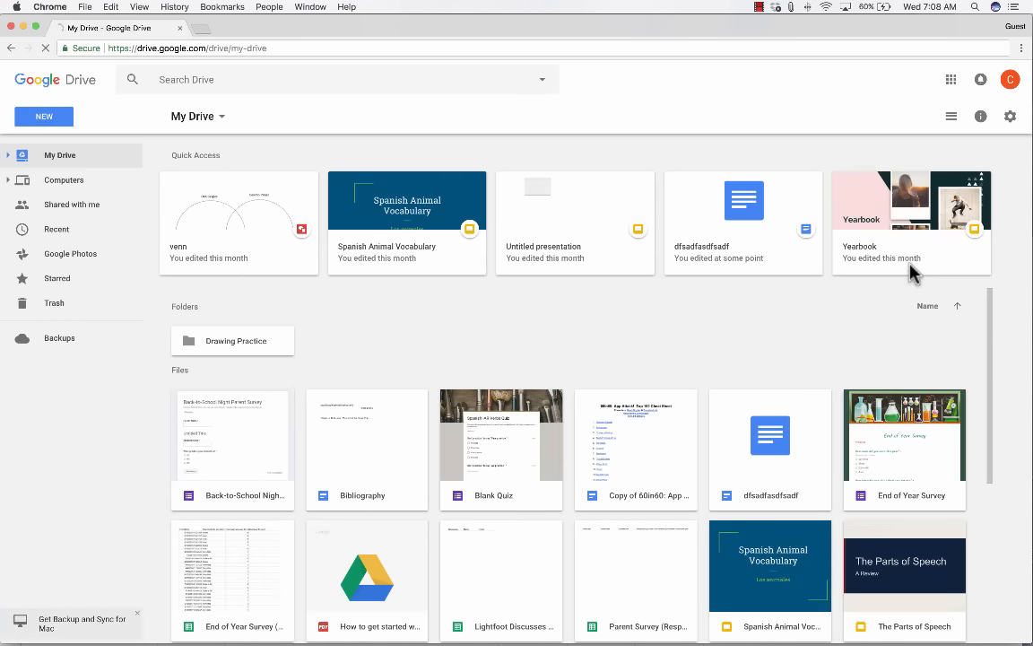
{"action": "scroll", "coordinate": [429, 283], "scroll_direction": "down", "scroll_amount": 5}
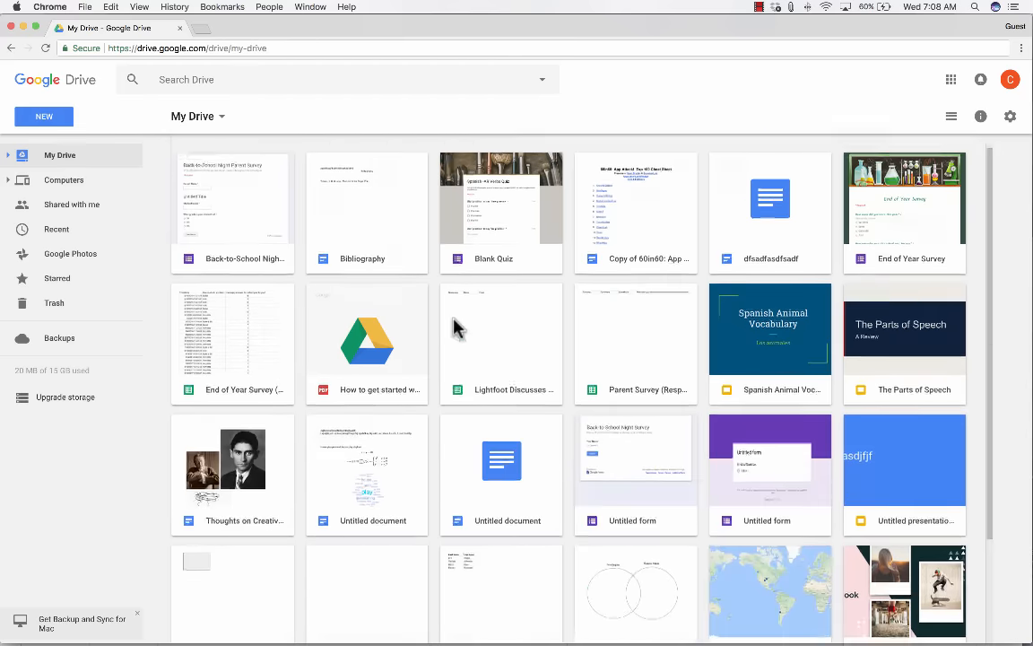
{"action": "scroll", "coordinate": [454, 328], "scroll_direction": "down", "scroll_amount": 2}
{"action": "scroll", "coordinate": [456, 328], "scroll_direction": "up", "scroll_amount": 8}
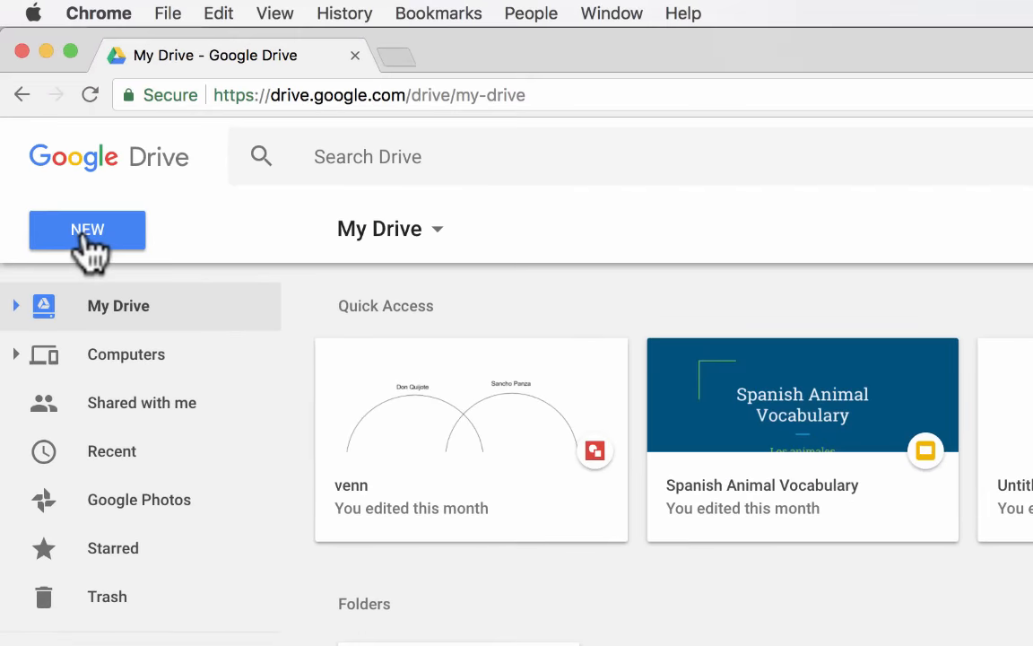
Start a new Google Sheets spreadsheet from a template using the NEW menu.
{"action": "left_click", "coordinate": [80, 231]}
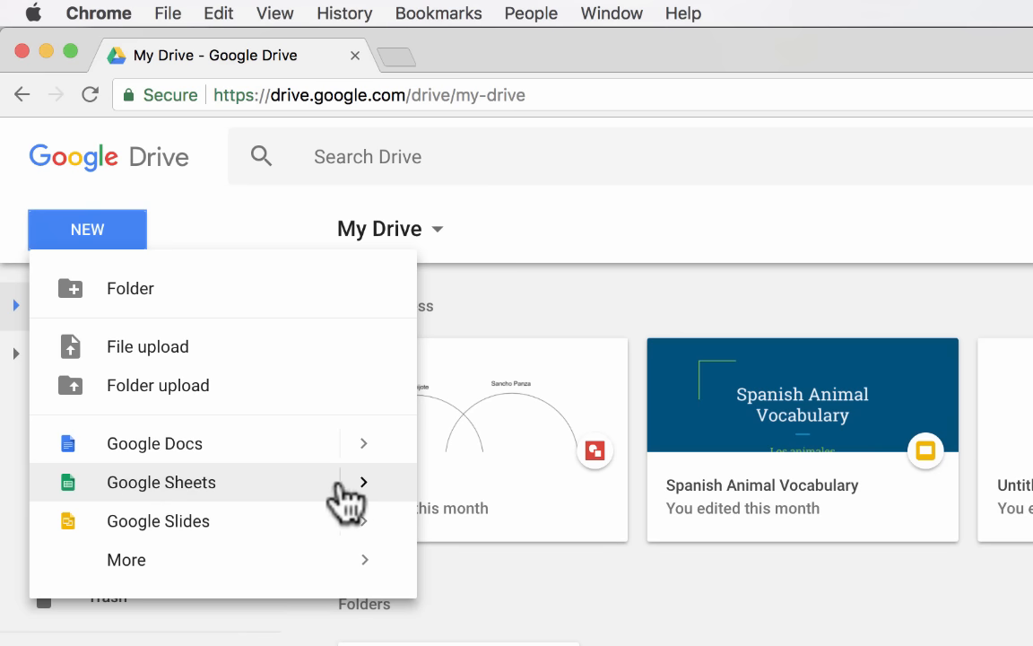
{"action": "mouse_move", "coordinate": [375, 500]}
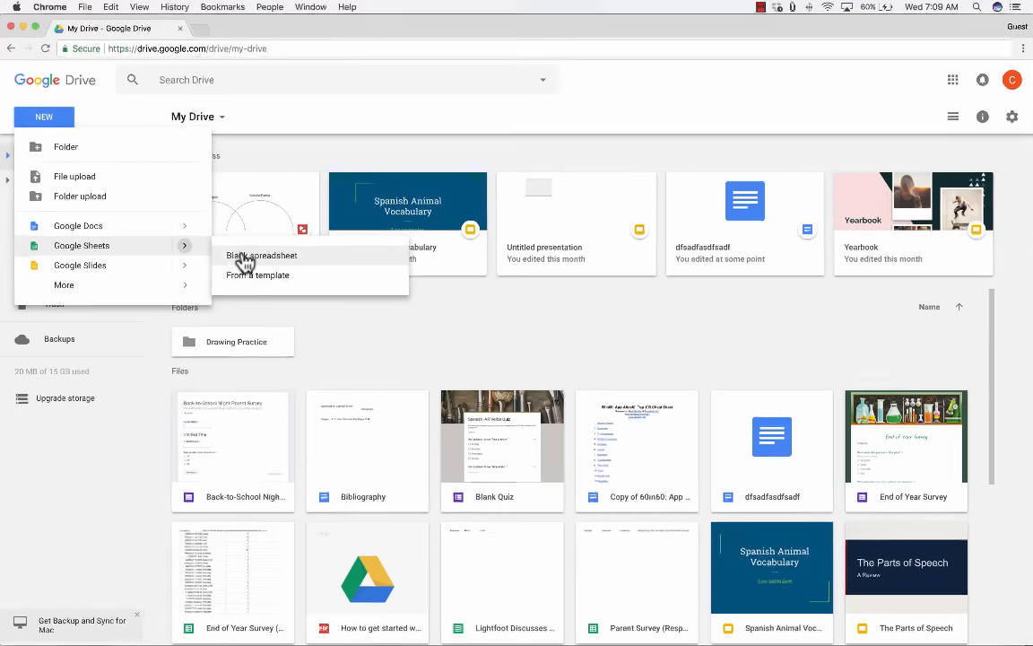
{"action": "left_click", "coordinate": [258, 275]}
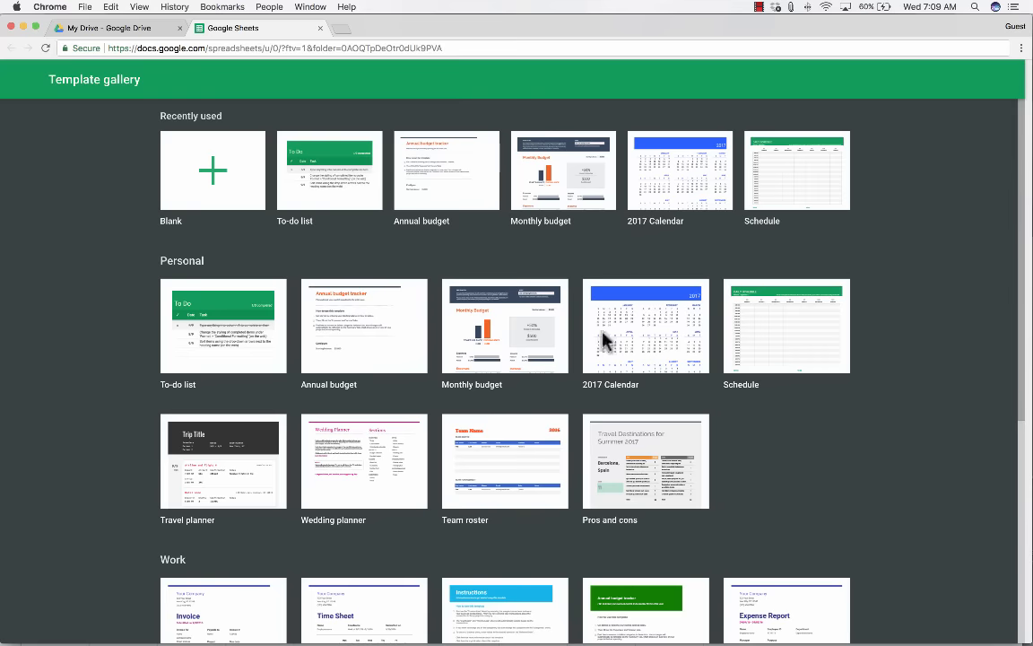
Create a Monthly budget spreadsheet from the gallery and look over its $950 Home planned amount.
{"action": "scroll", "coordinate": [479, 534], "scroll_direction": "down", "scroll_amount": 3}
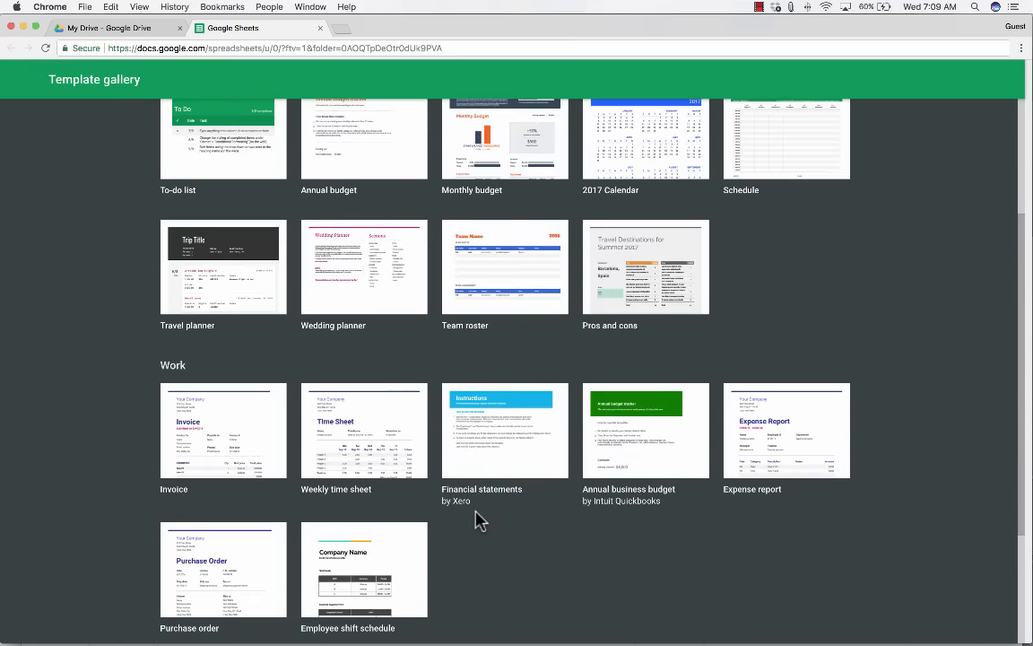
{"action": "scroll", "coordinate": [477, 523], "scroll_direction": "down", "scroll_amount": 3}
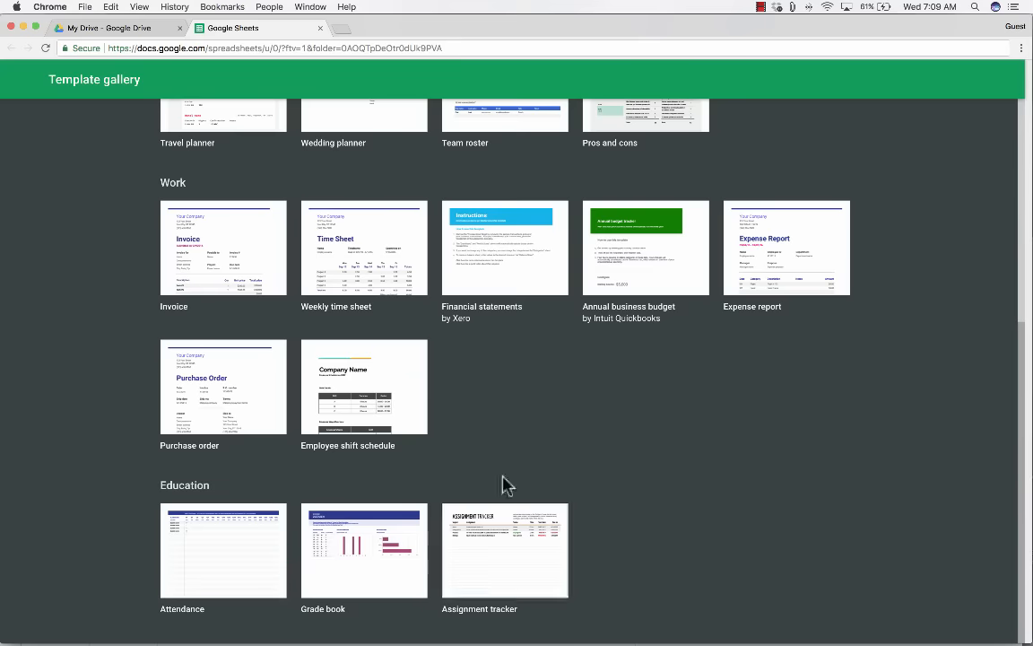
{"action": "scroll", "coordinate": [593, 402], "scroll_direction": "up", "scroll_amount": 6}
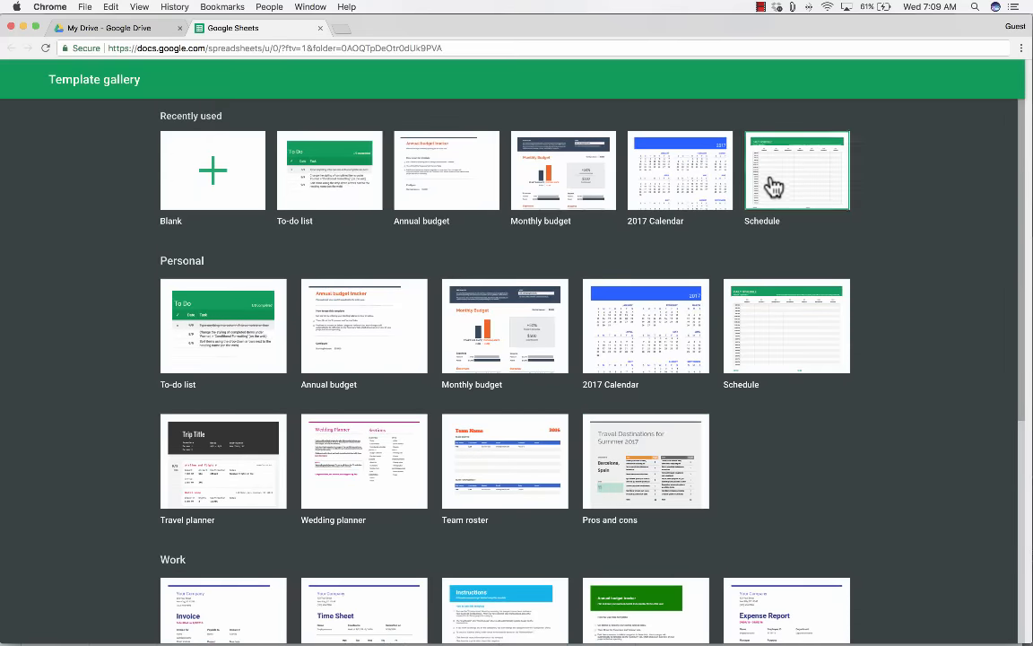
{"action": "left_click", "coordinate": [514, 348]}
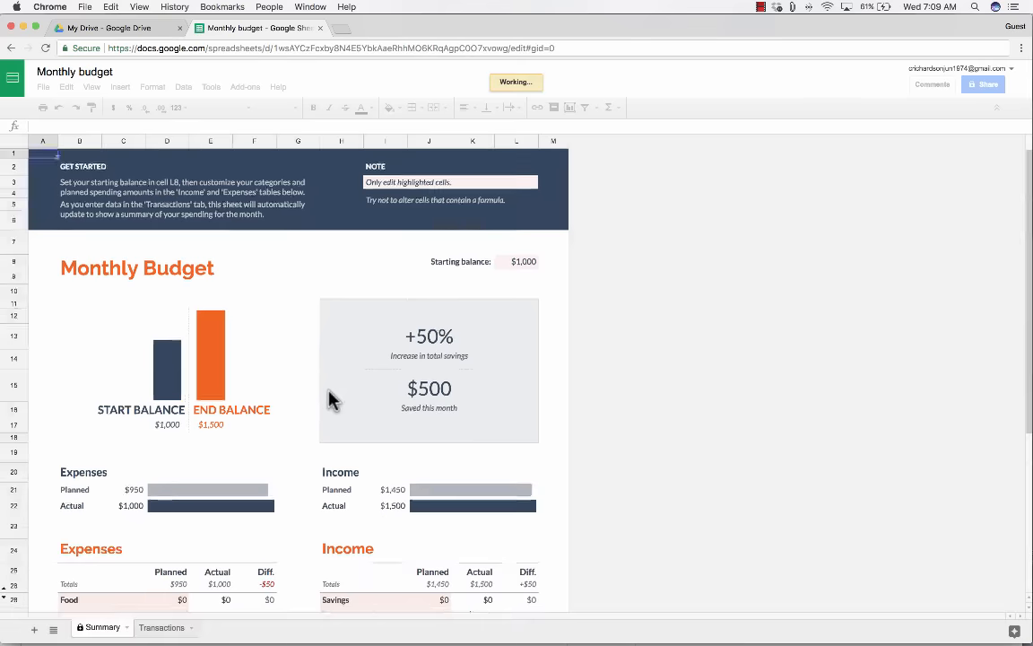
{"action": "scroll", "coordinate": [330, 399], "scroll_direction": "down", "scroll_amount": 3}
{"action": "scroll", "coordinate": [330, 397], "scroll_direction": "down", "scroll_amount": 3}
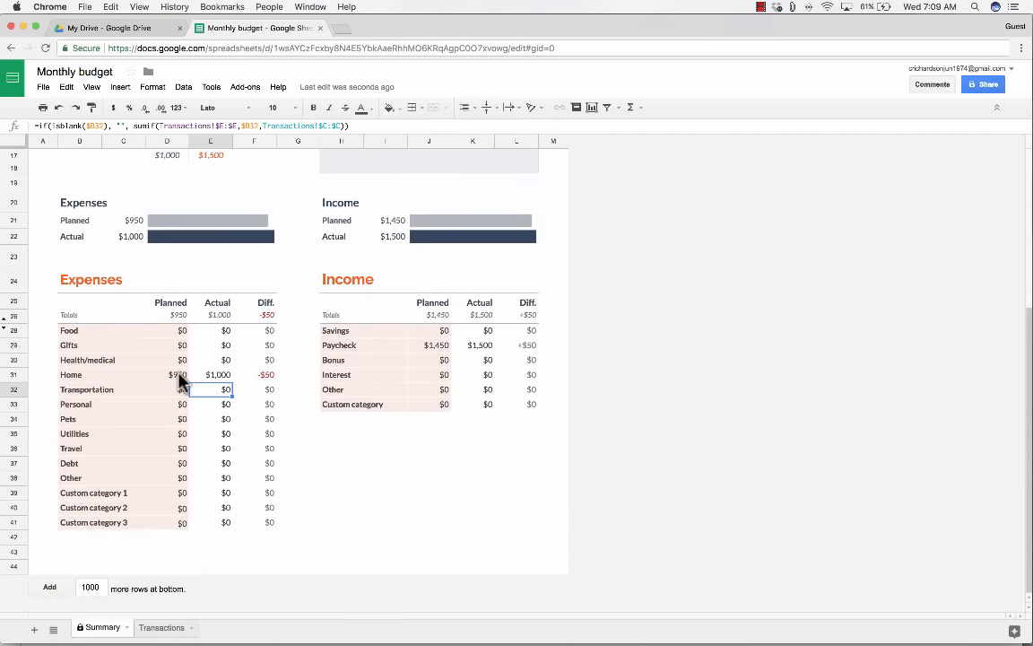
{"action": "left_click", "coordinate": [178, 377]}
{"action": "scroll", "coordinate": [255, 381], "scroll_direction": "up", "scroll_amount": 7}
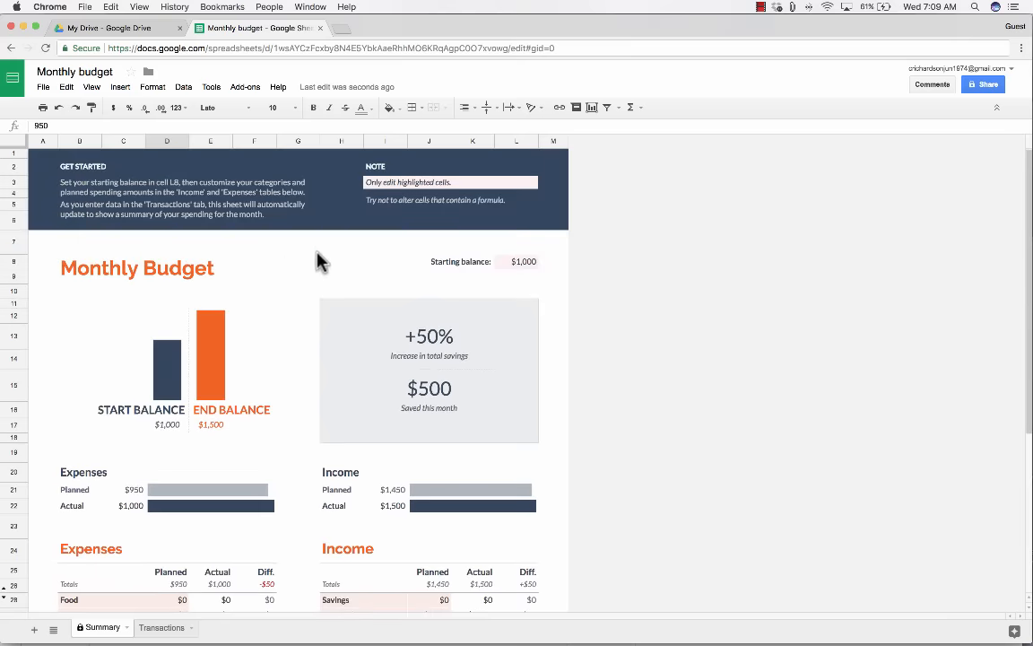
Close the Monthly budget spreadsheet and start a File upload from Drive's NEW menu.
{"action": "left_click", "coordinate": [323, 34]}
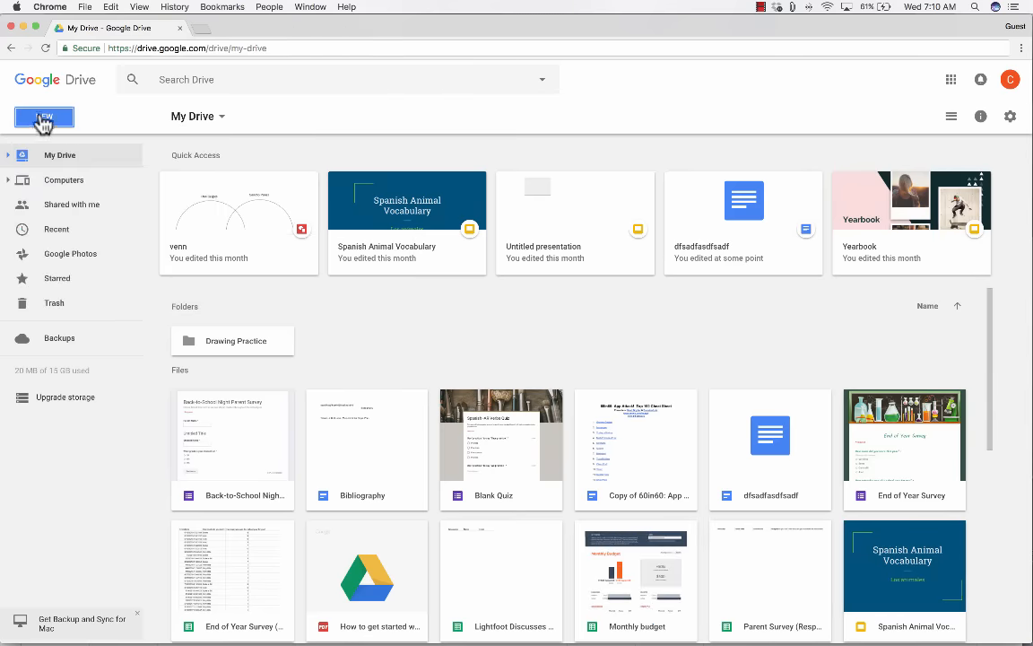
{"action": "left_click", "coordinate": [43, 120]}
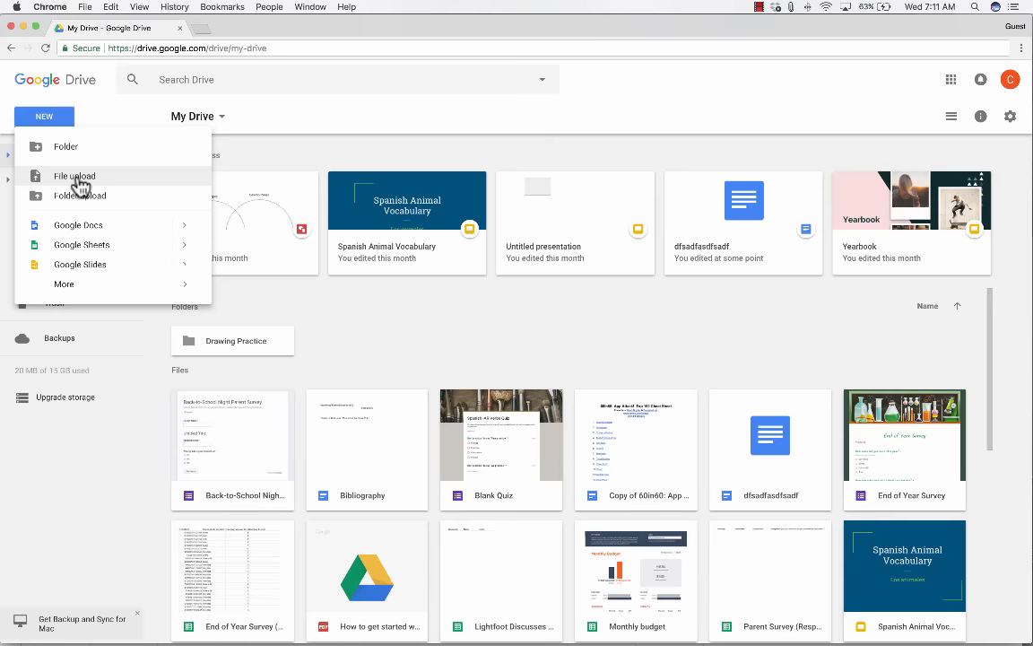
{"action": "left_click", "coordinate": [78, 184]}
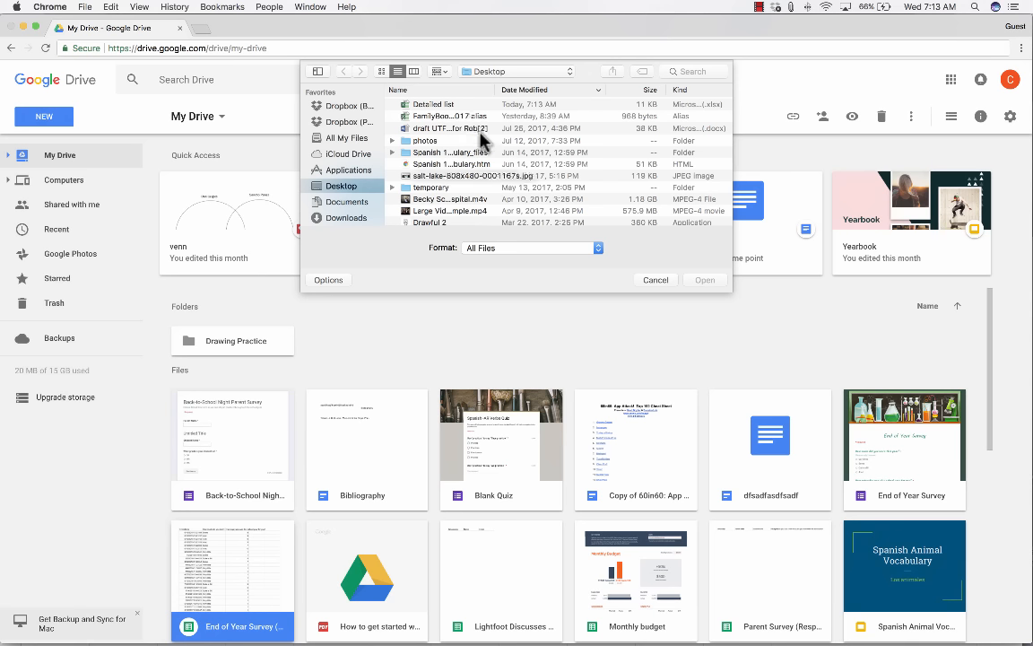
Upload Detailed list from the Desktop and preview the uploaded Detailed list.xlsx.
{"action": "left_click", "coordinate": [437, 111]}
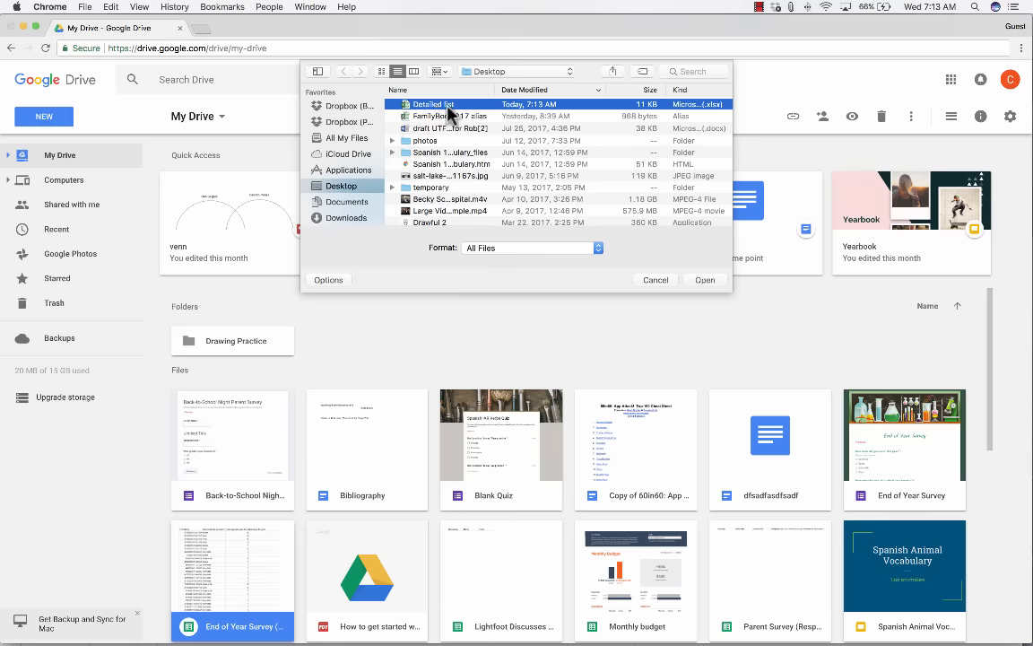
{"action": "double_click", "coordinate": [441, 112]}
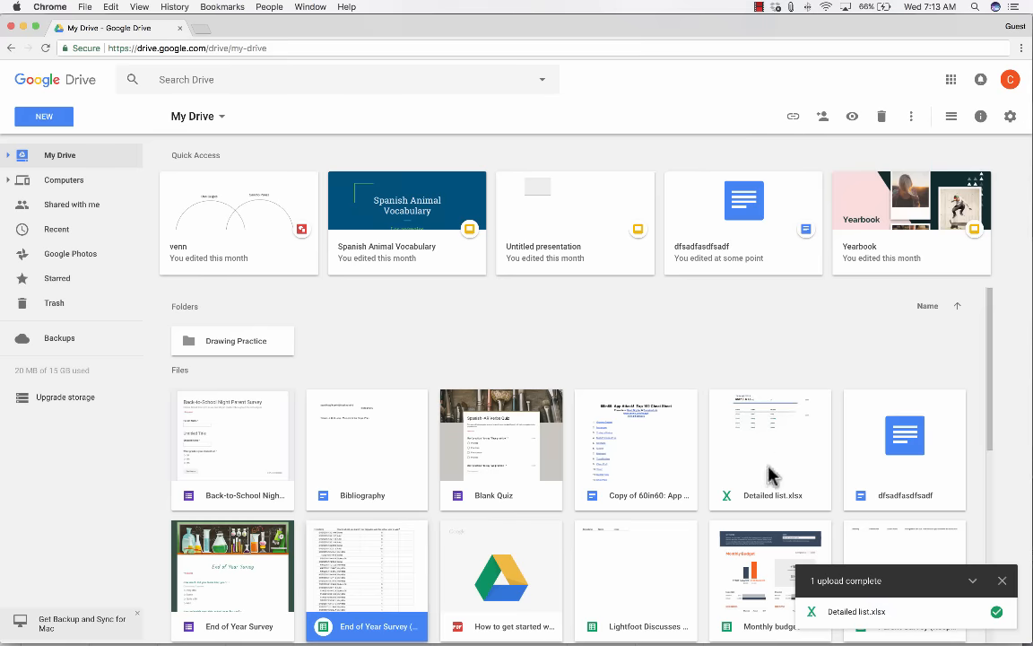
{"action": "left_click", "coordinate": [850, 617]}
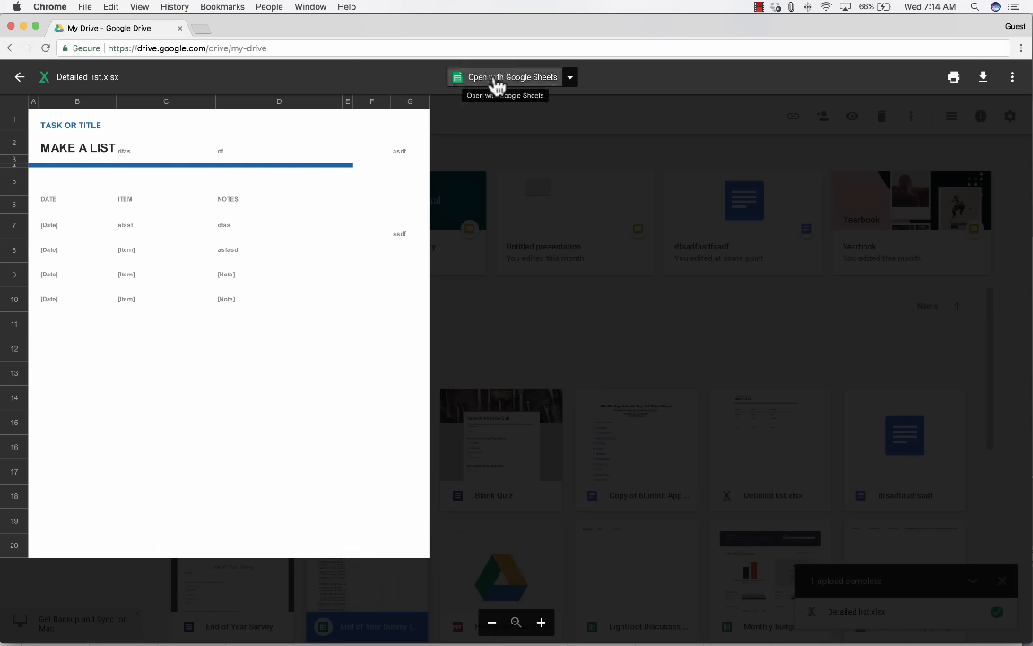
Open Detailed list.xlsx with Google Sheets from the preview's Open with menu.
{"action": "left_click", "coordinate": [571, 81]}
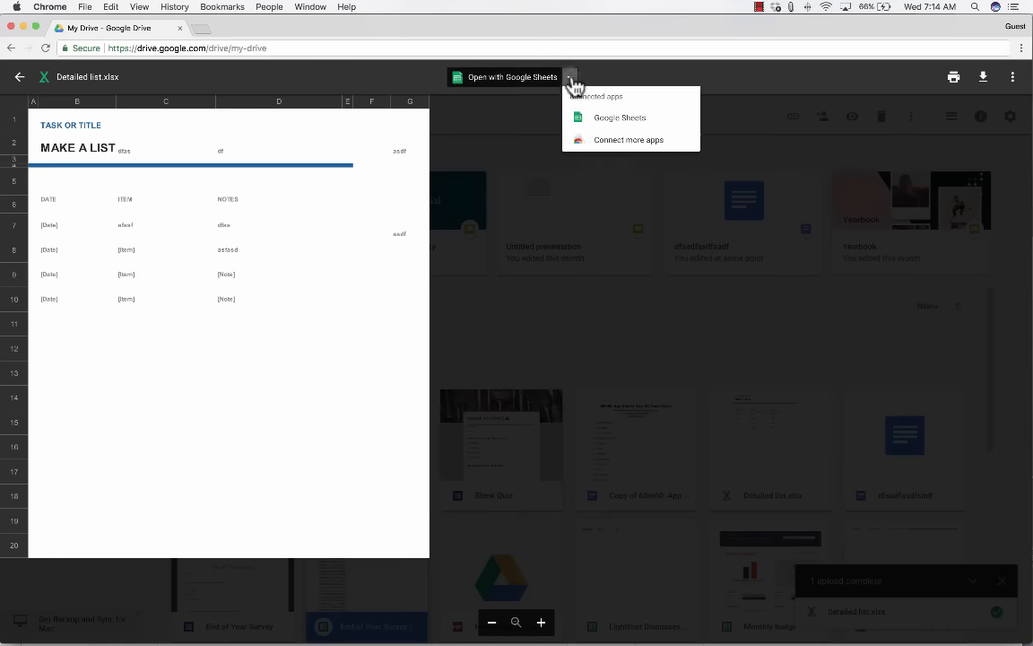
{"action": "left_click", "coordinate": [513, 85]}
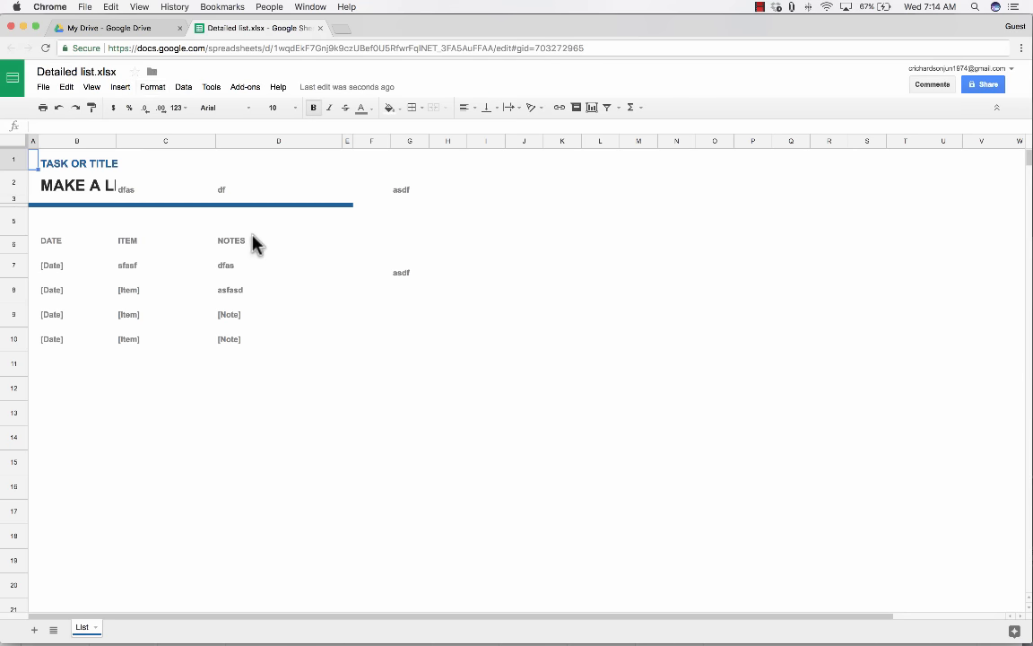
Return to the My Drive tab and close the file preview.
{"action": "left_click", "coordinate": [123, 28]}
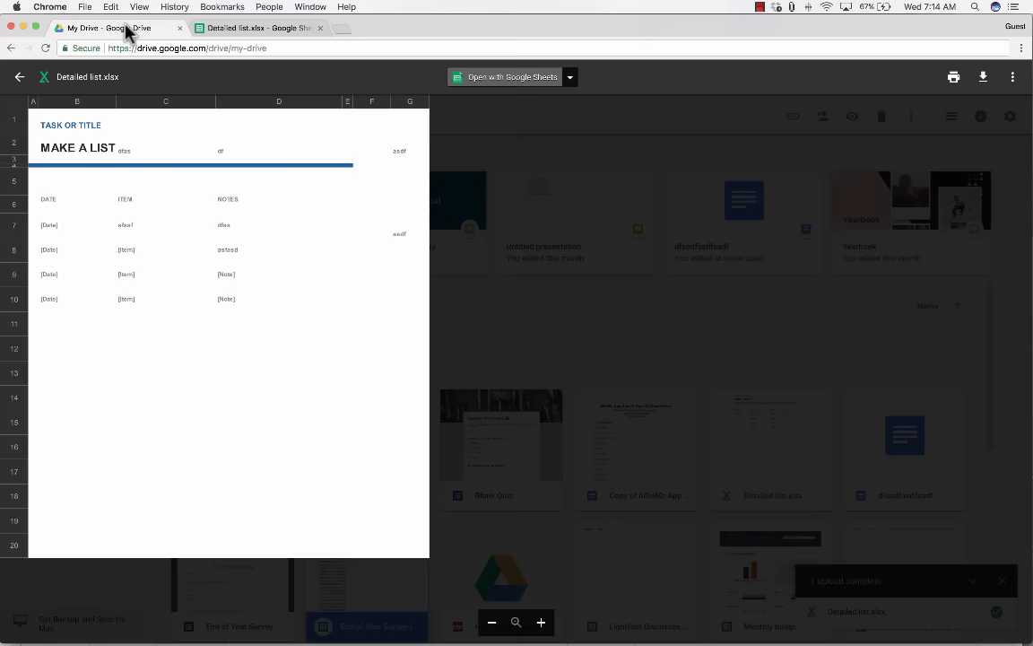
{"action": "left_click", "coordinate": [19, 78]}
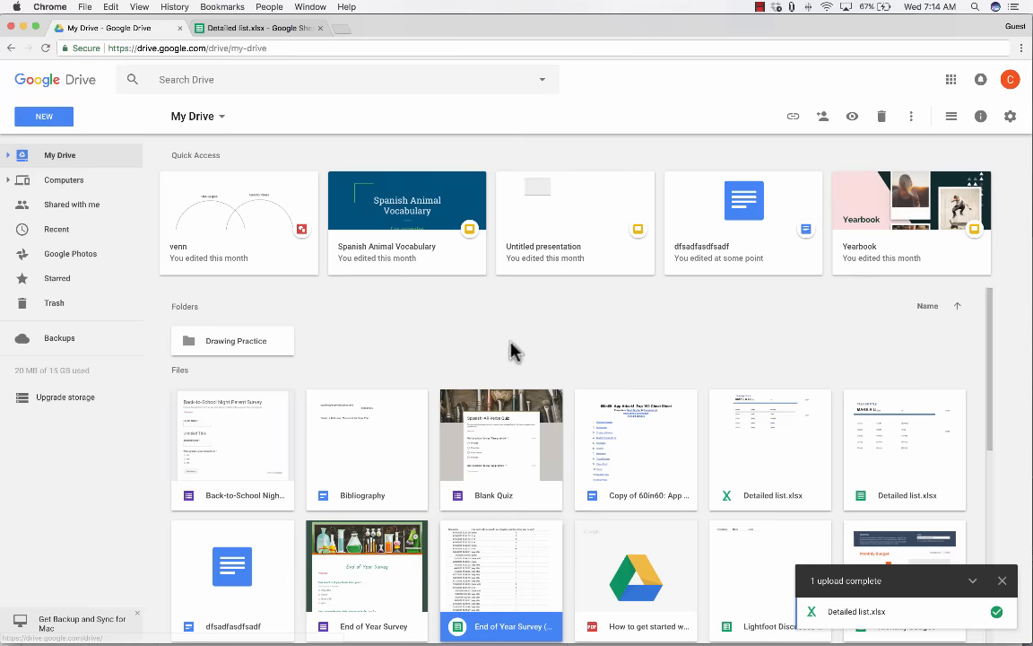
{"action": "scroll", "coordinate": [801, 431], "scroll_direction": "down", "scroll_amount": 3}
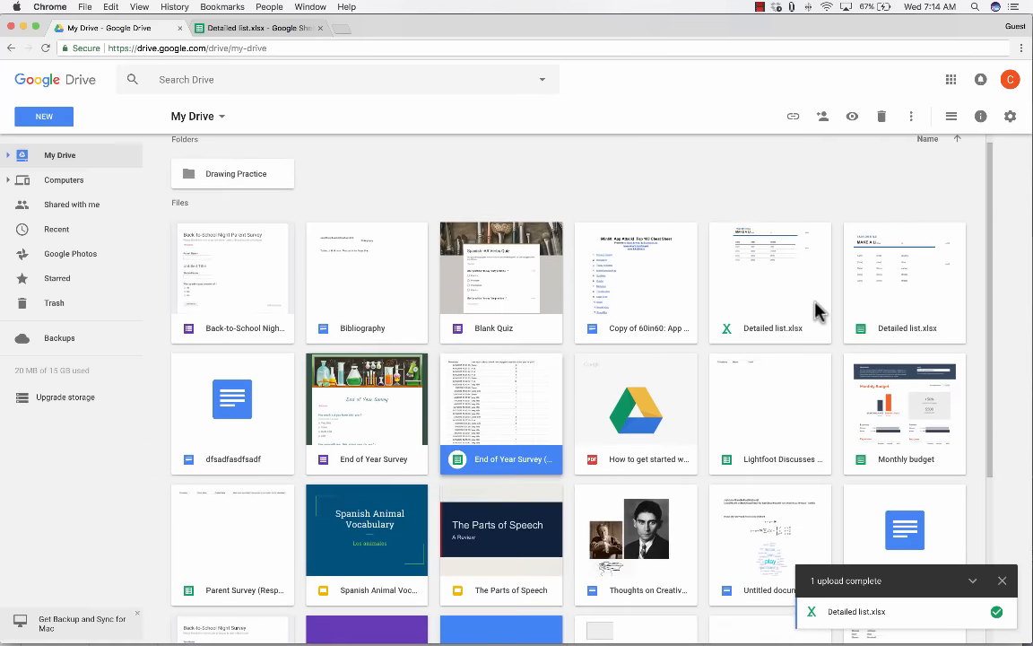
Compare the Excel and Google Sheets Detailed list.xlsx files, ending with the Excel one selected.
{"action": "left_click", "coordinate": [789, 305]}
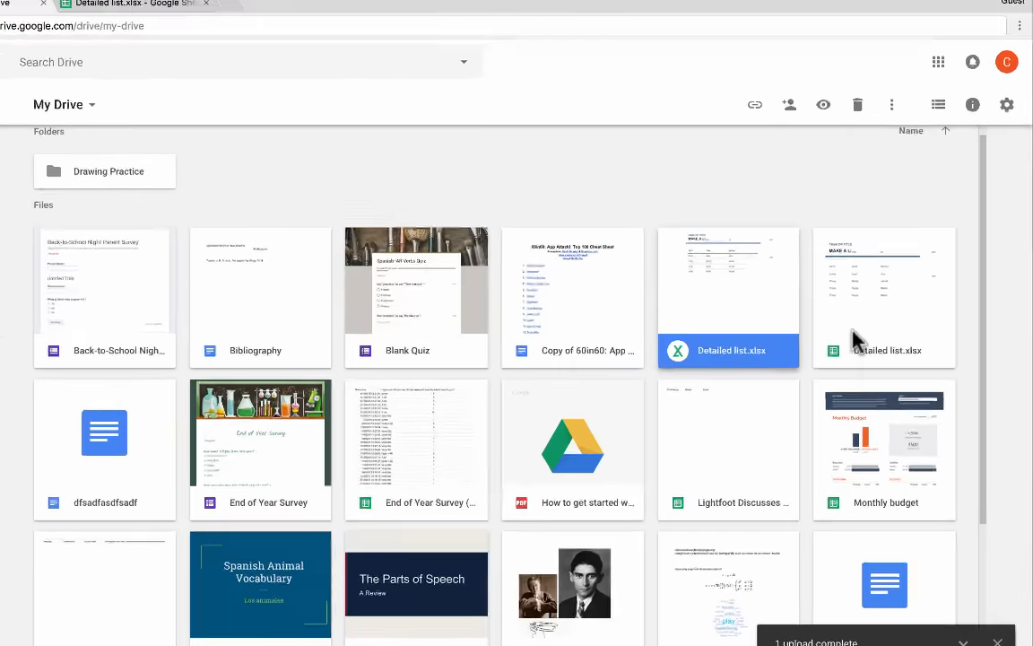
{"action": "left_click", "coordinate": [854, 341]}
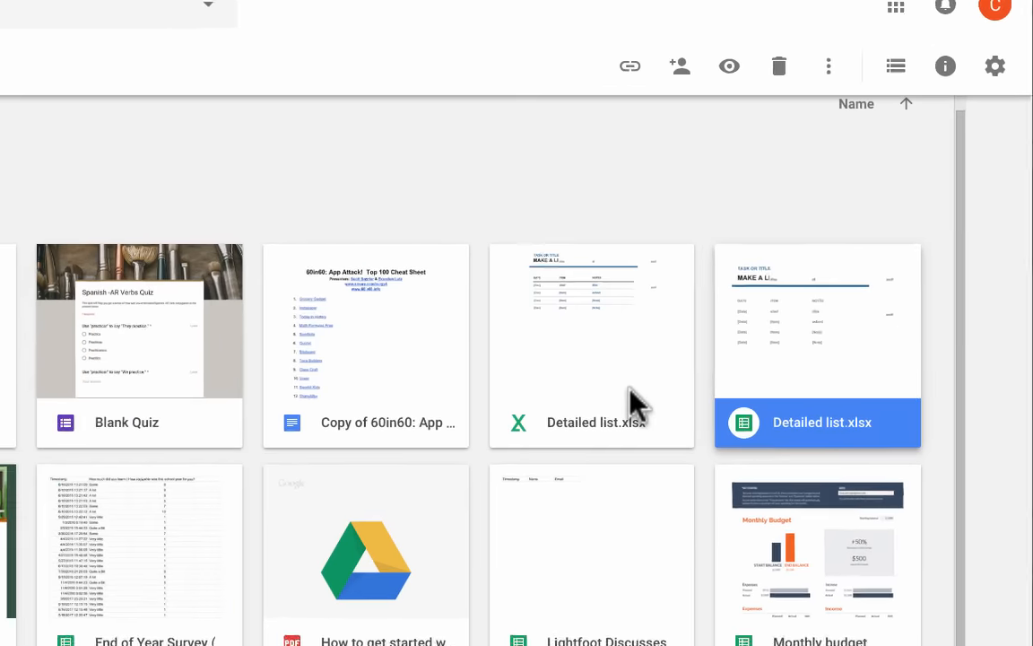
{"action": "left_click", "coordinate": [784, 339]}
{"action": "left_click", "coordinate": [827, 342]}
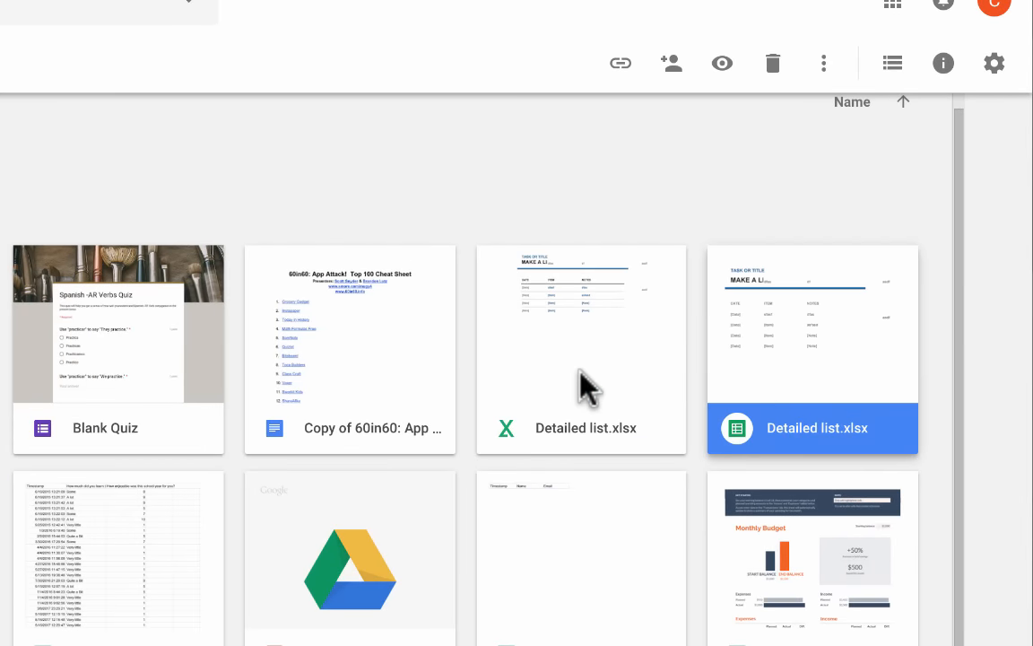
{"action": "left_click", "coordinate": [579, 371]}
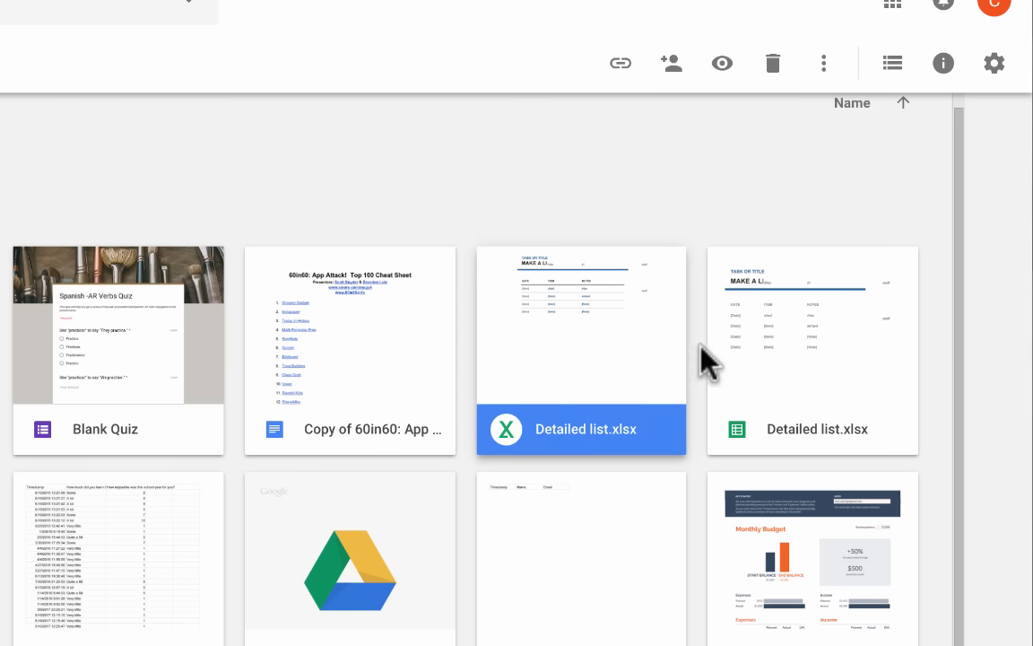
{"action": "left_click", "coordinate": [868, 357]}
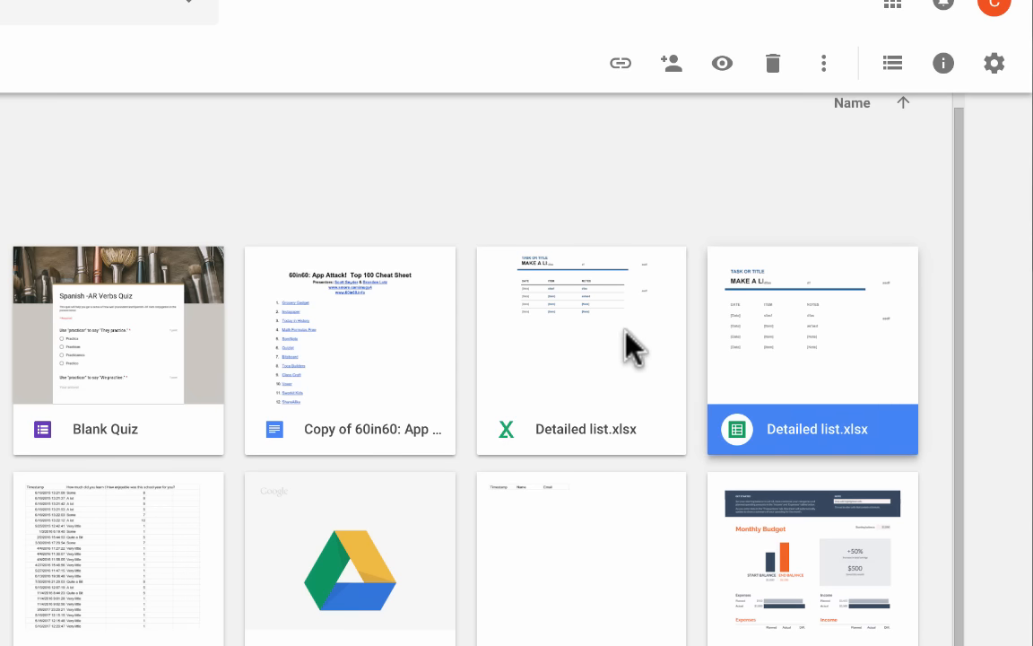
{"action": "left_click", "coordinate": [627, 334]}
{"action": "left_click", "coordinate": [852, 363]}
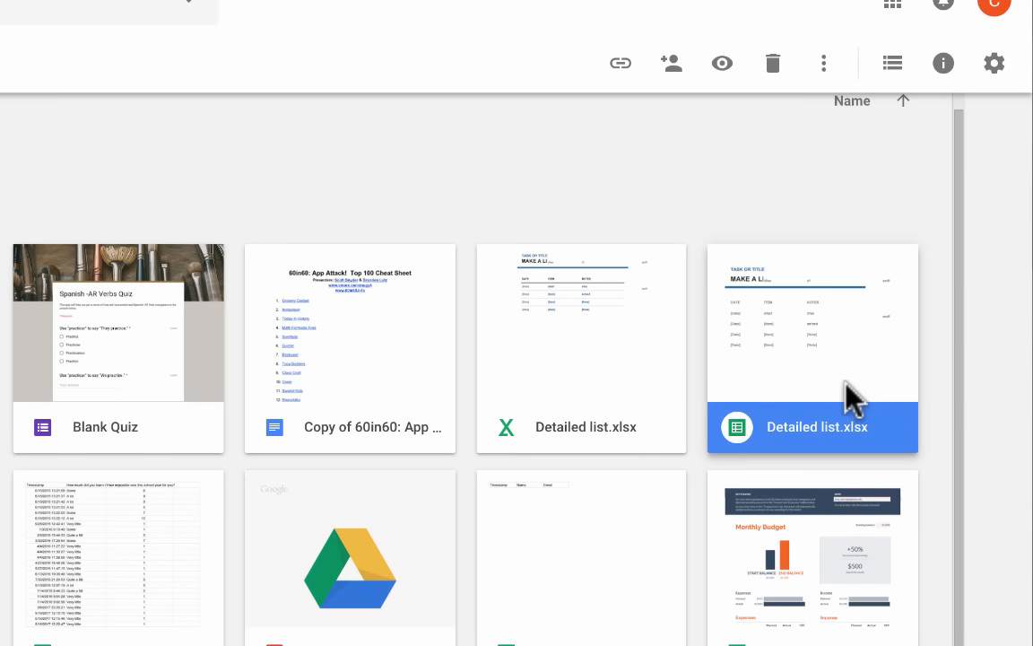
{"action": "left_click", "coordinate": [592, 438]}
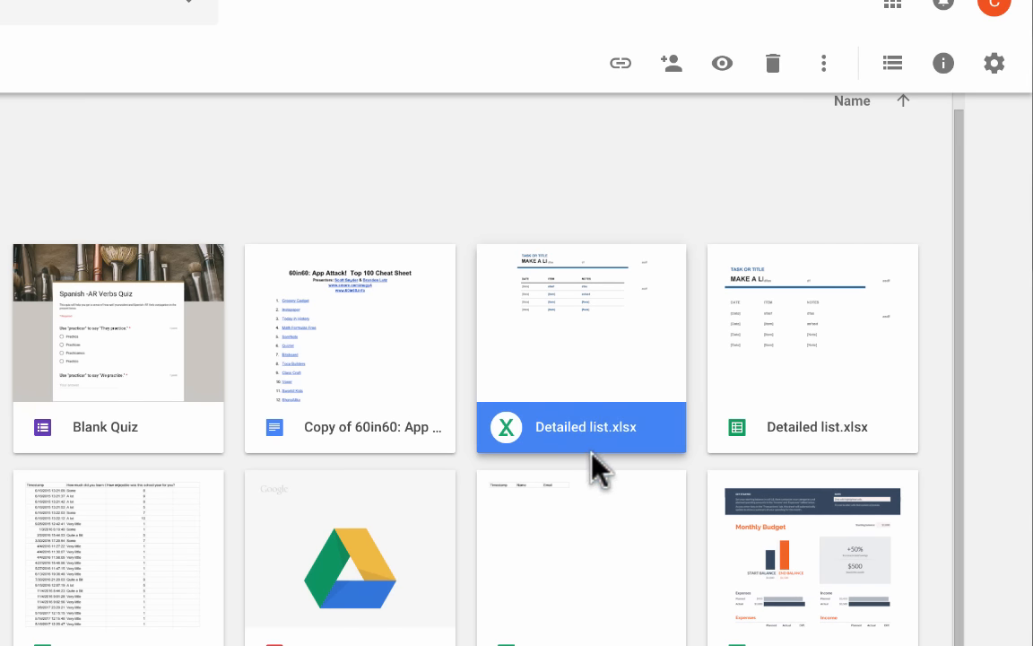
{"action": "left_click", "coordinate": [823, 390]}
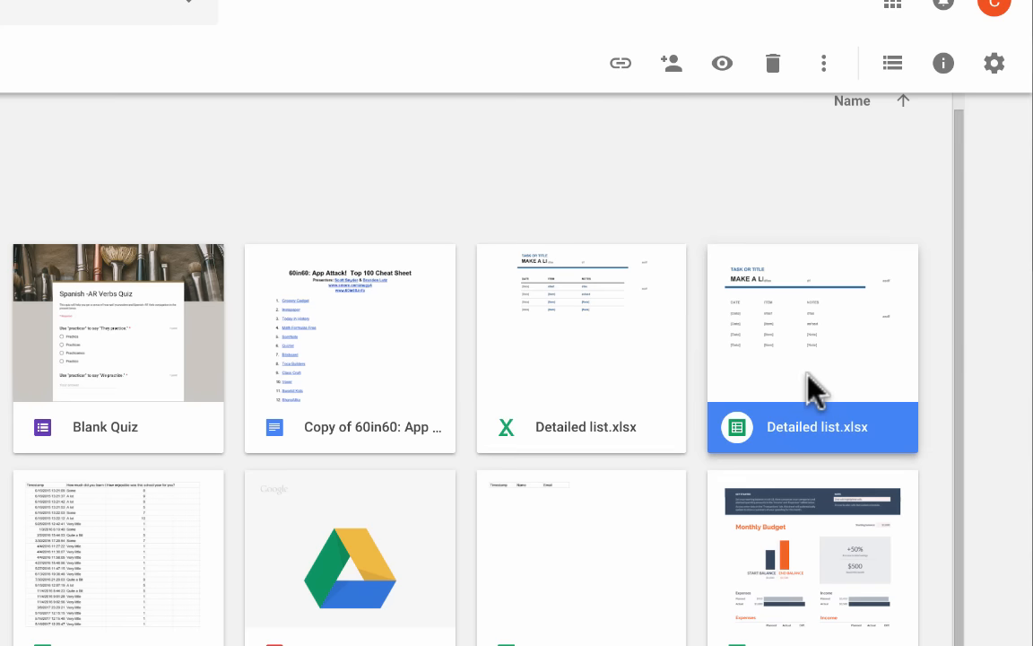
{"action": "left_click", "coordinate": [592, 375]}
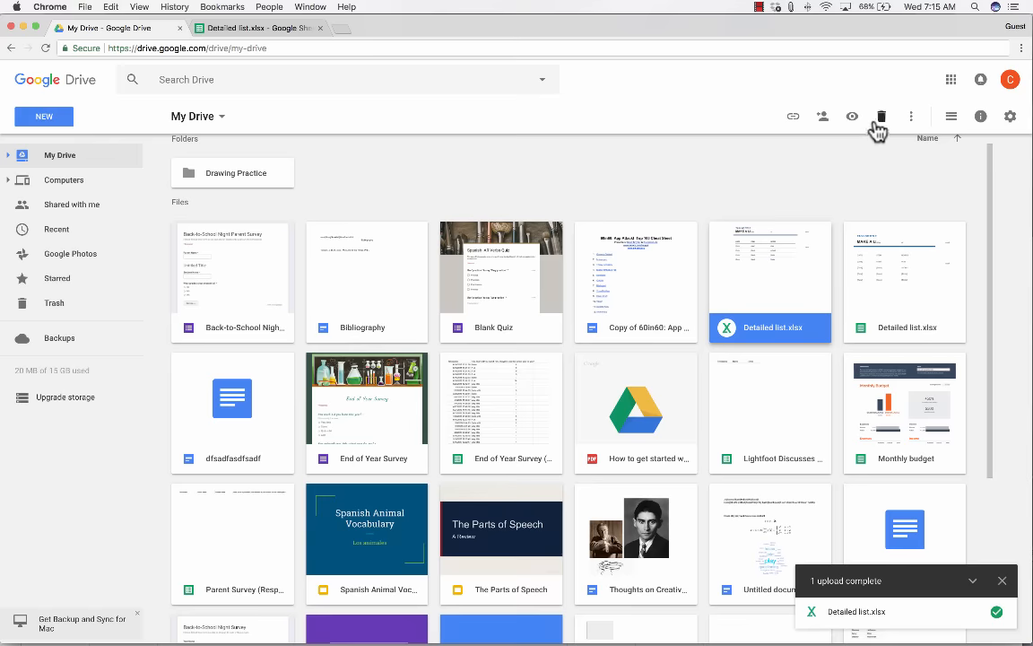
Remove the original Excel Detailed list.xlsx with the toolbar trash icon.
{"action": "left_click", "coordinate": [858, 104]}
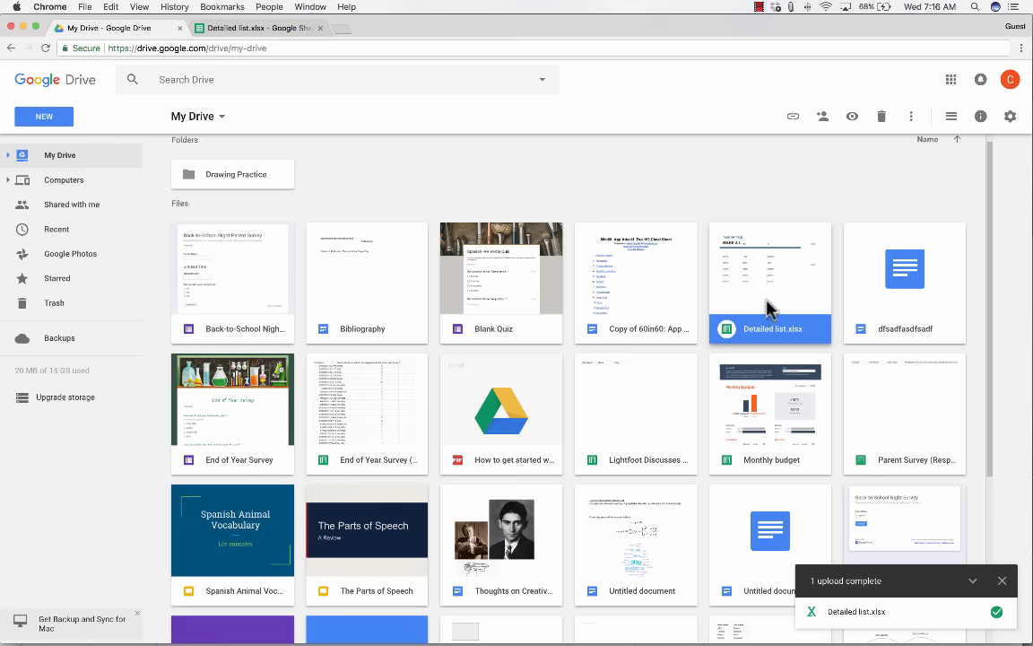
Clear 'asfasd' from cell D8 of the Sheets Detailed list, then close both spreadsheet tabs.
{"action": "double_click", "coordinate": [770, 305]}
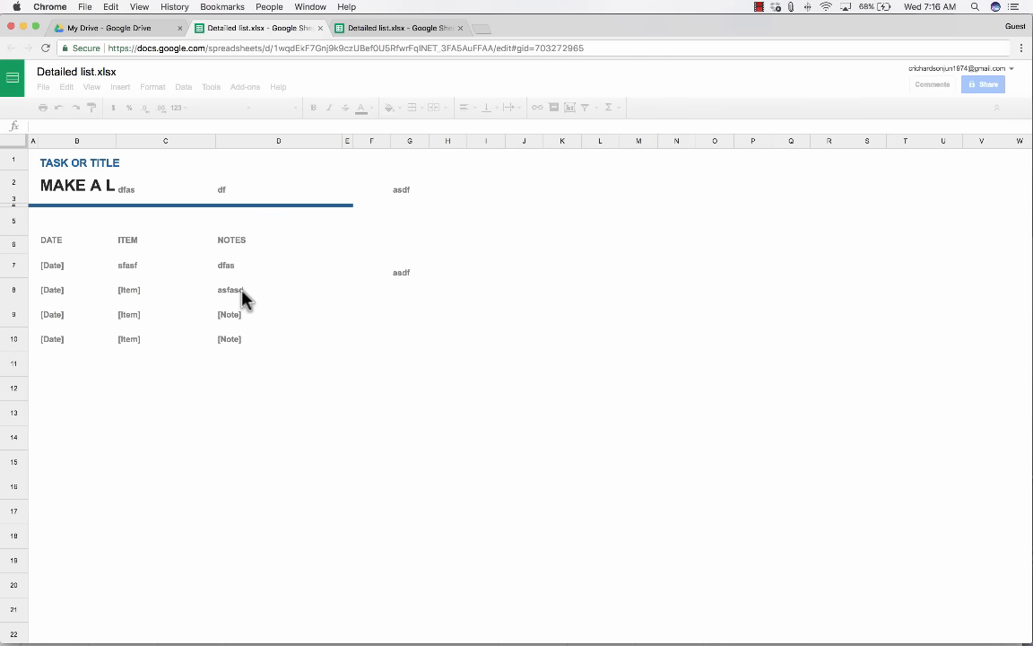
{"action": "left_click", "coordinate": [242, 299]}
{"action": "key", "text": "BackSpace"}
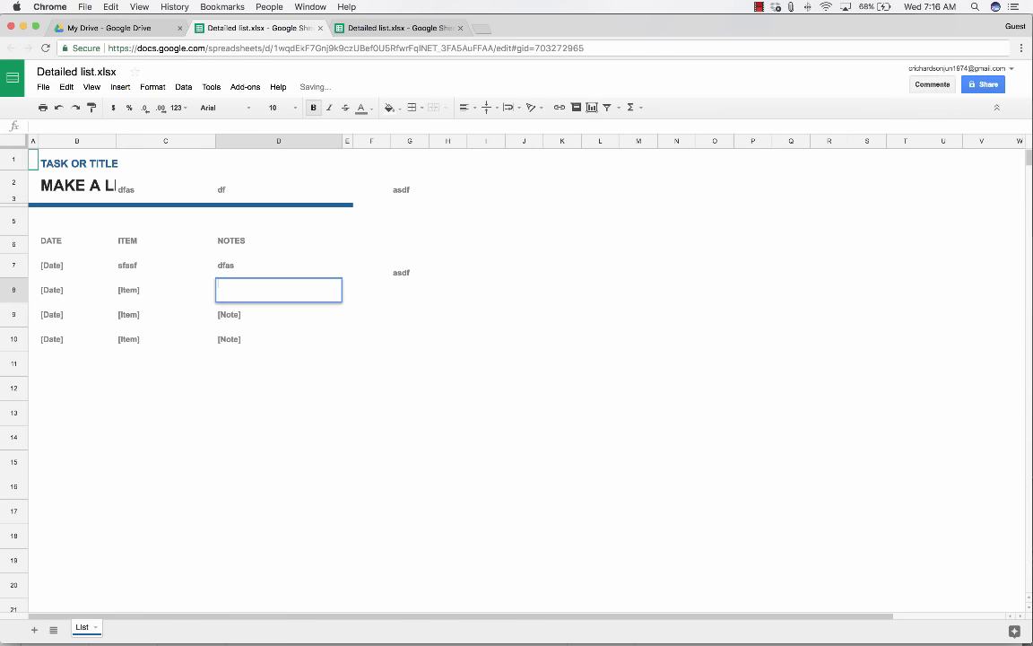
{"action": "left_click", "coordinate": [321, 27]}
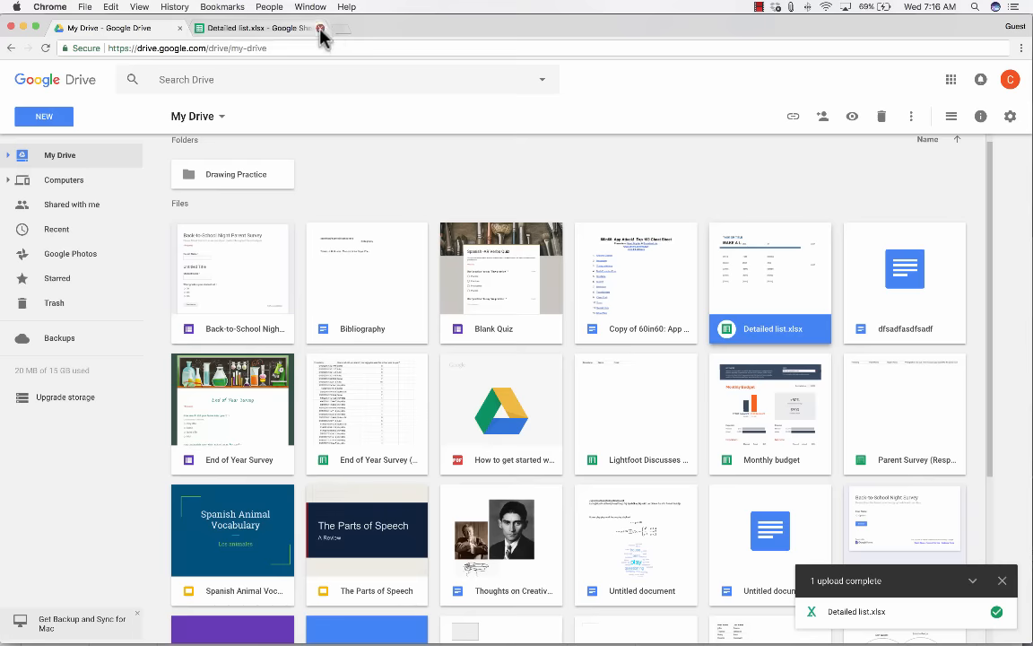
{"action": "left_click", "coordinate": [320, 29]}
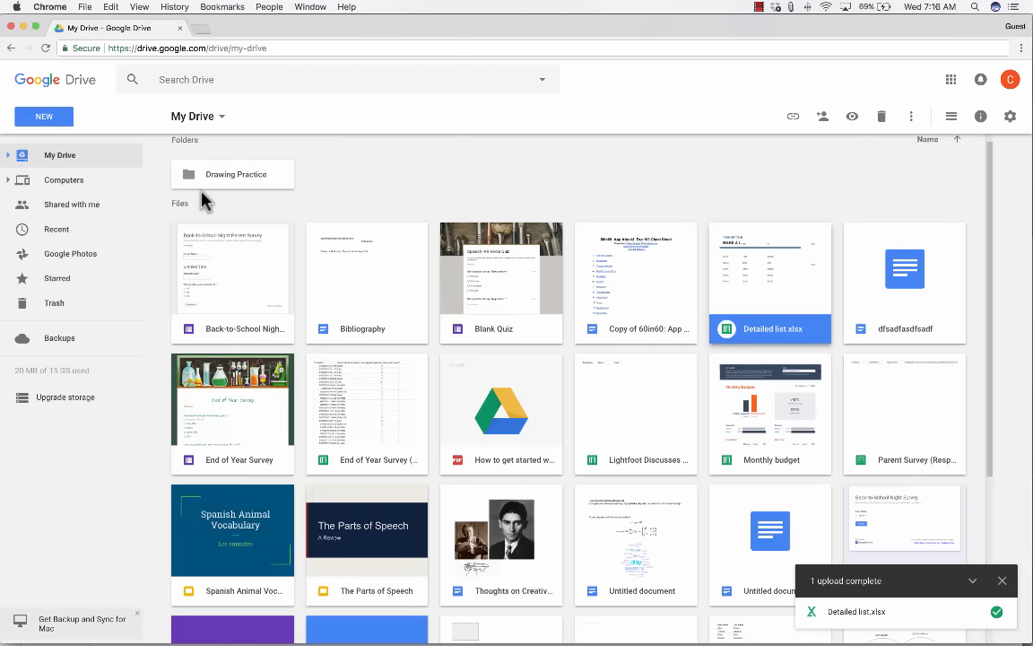
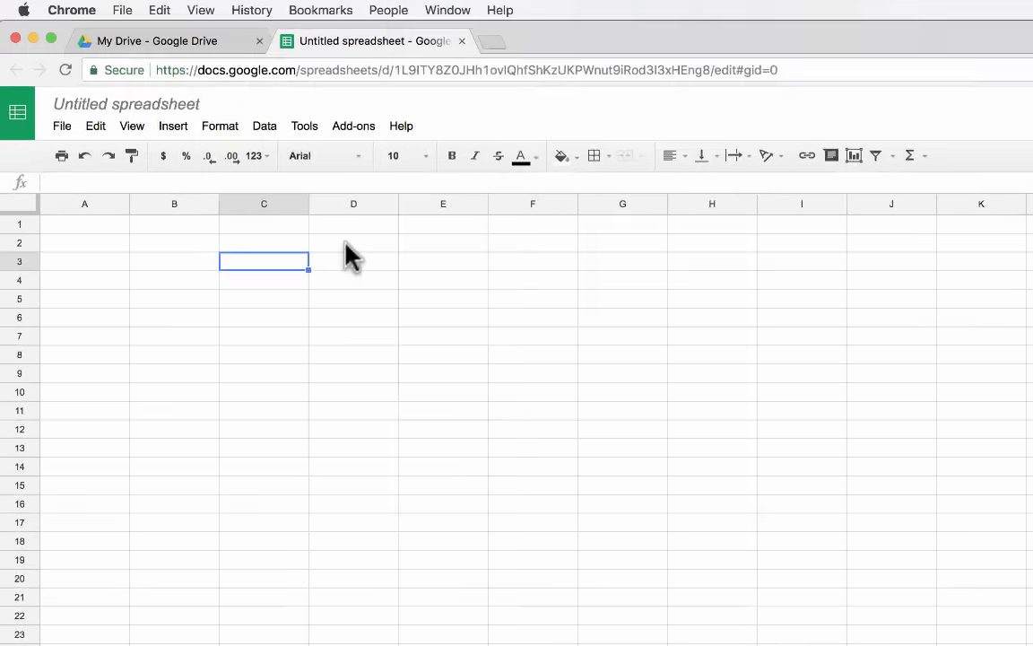
Enter 600 in cell B2.
{"action": "left_click", "coordinate": [346, 242]}
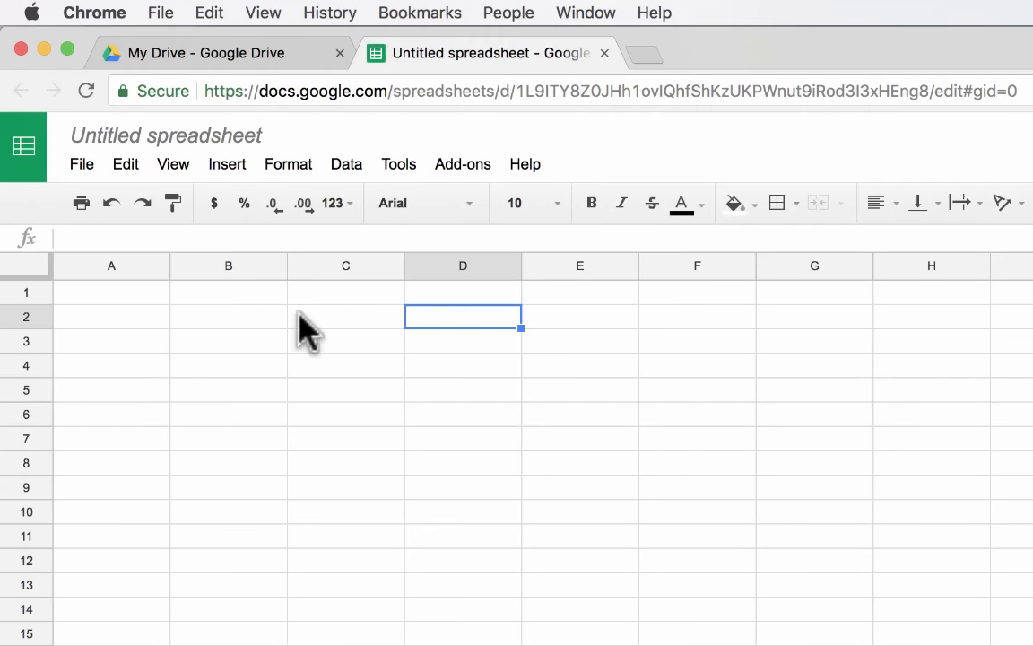
{"action": "left_click", "coordinate": [222, 313]}
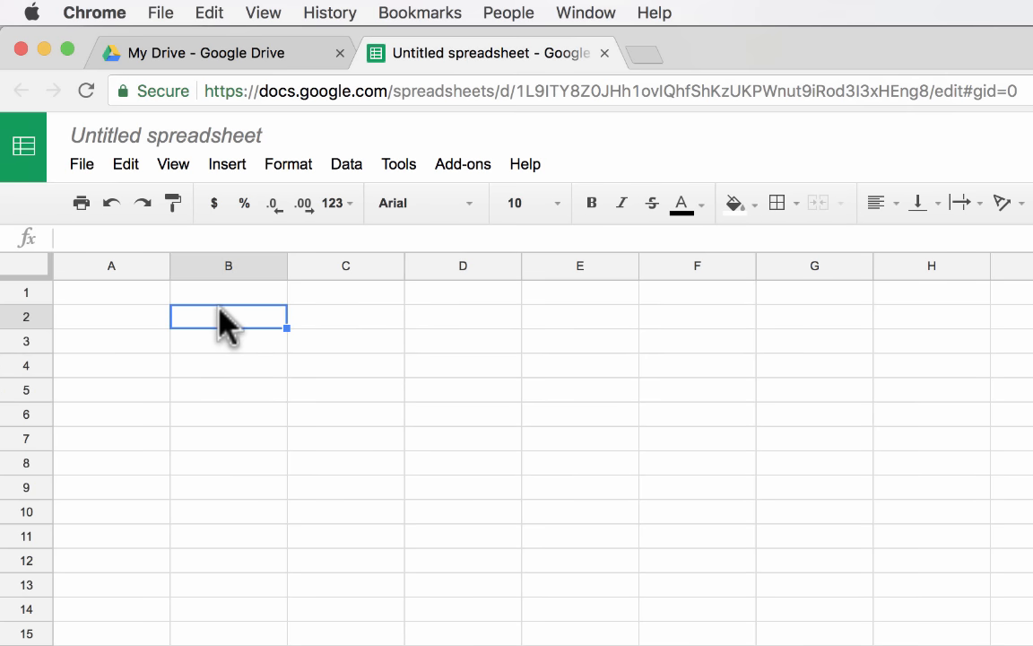
{"action": "type", "text": "600"}
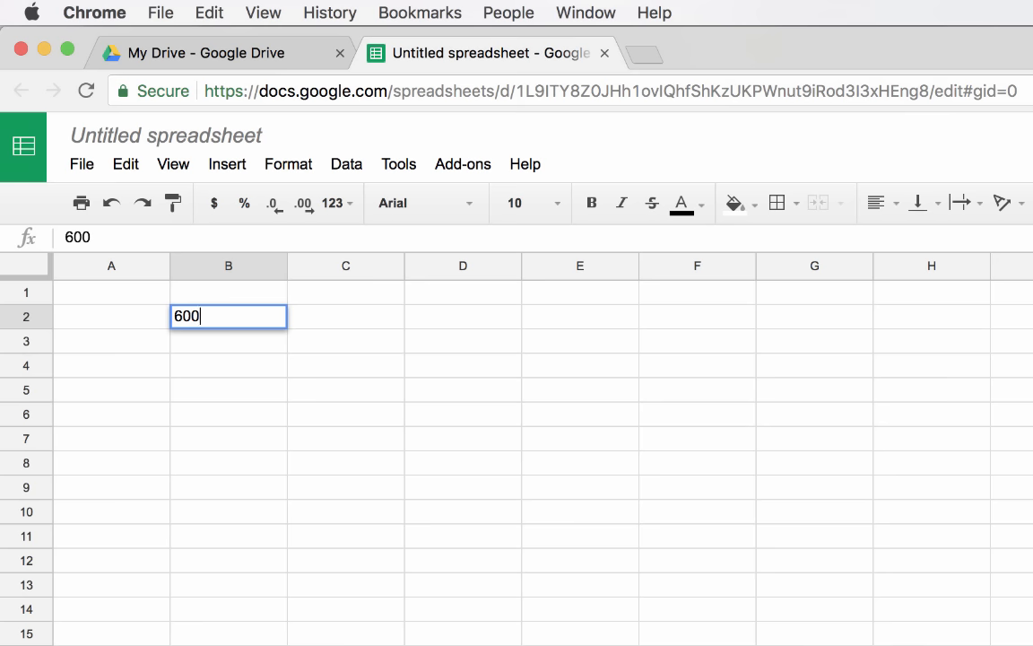
{"action": "key", "text": "Return"}
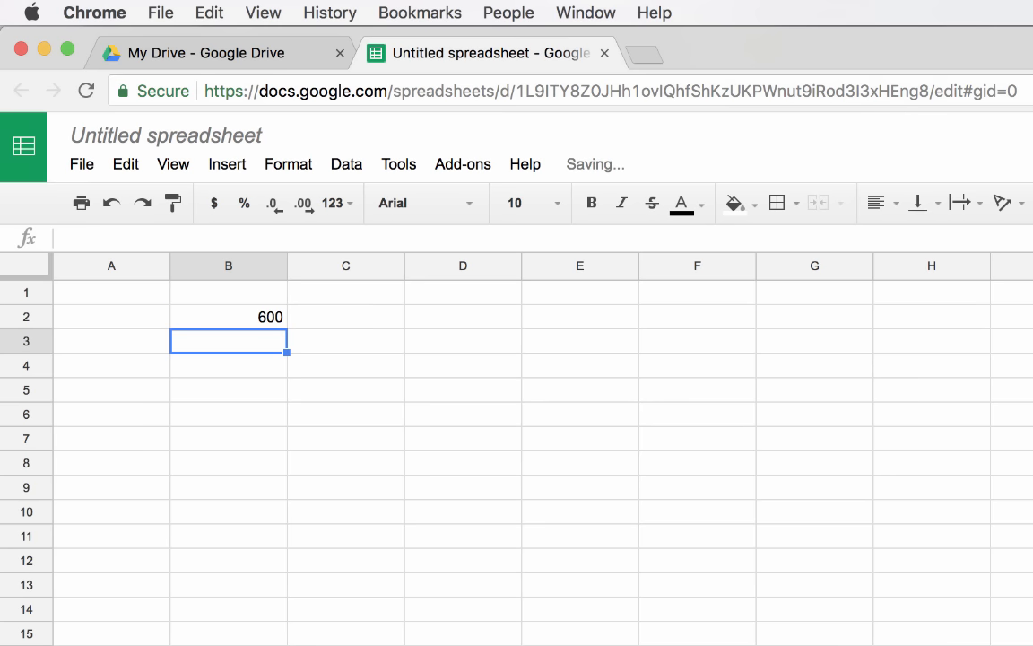
{"action": "left_click", "coordinate": [254, 314]}
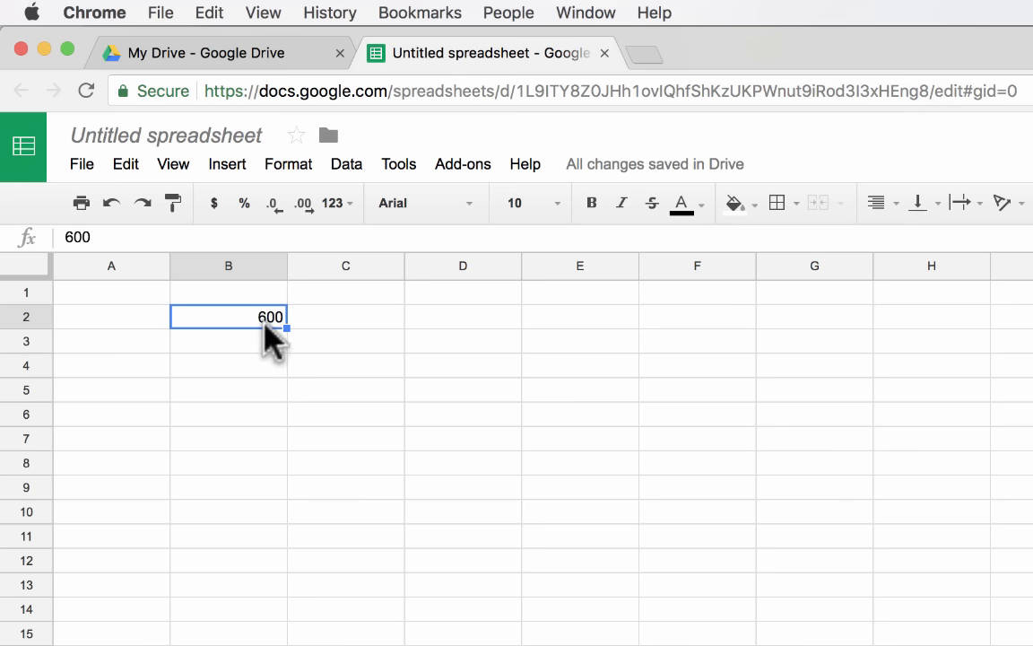
{"action": "left_click", "coordinate": [259, 336]}
{"action": "left_click", "coordinate": [265, 313]}
{"action": "type", "text": "78"}
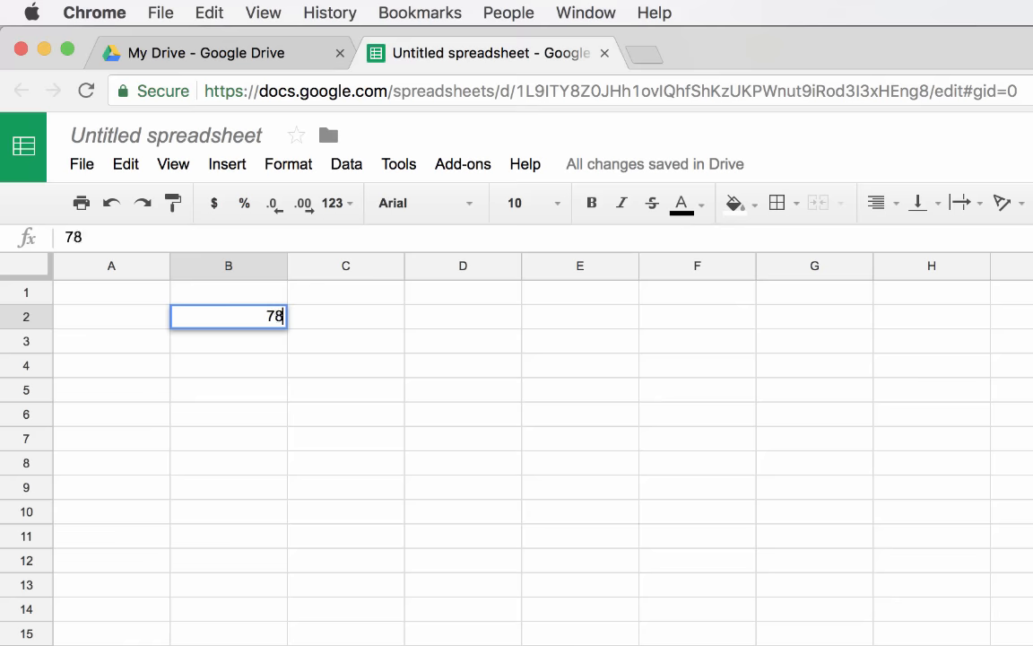
{"action": "type", "text": "8484848484848"}
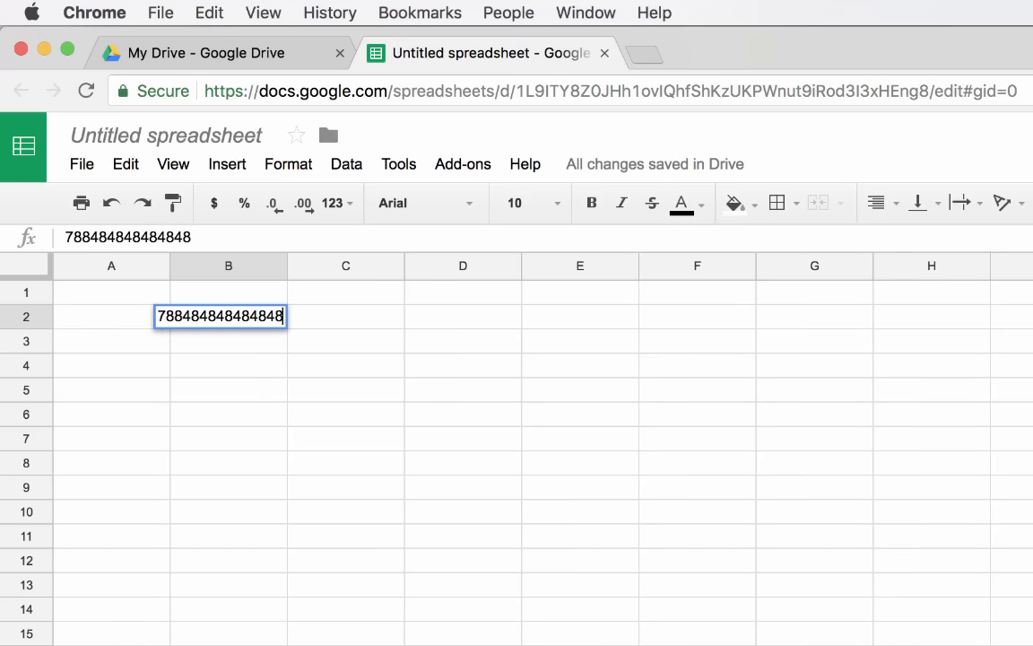
{"action": "type", "text": "48484844"}
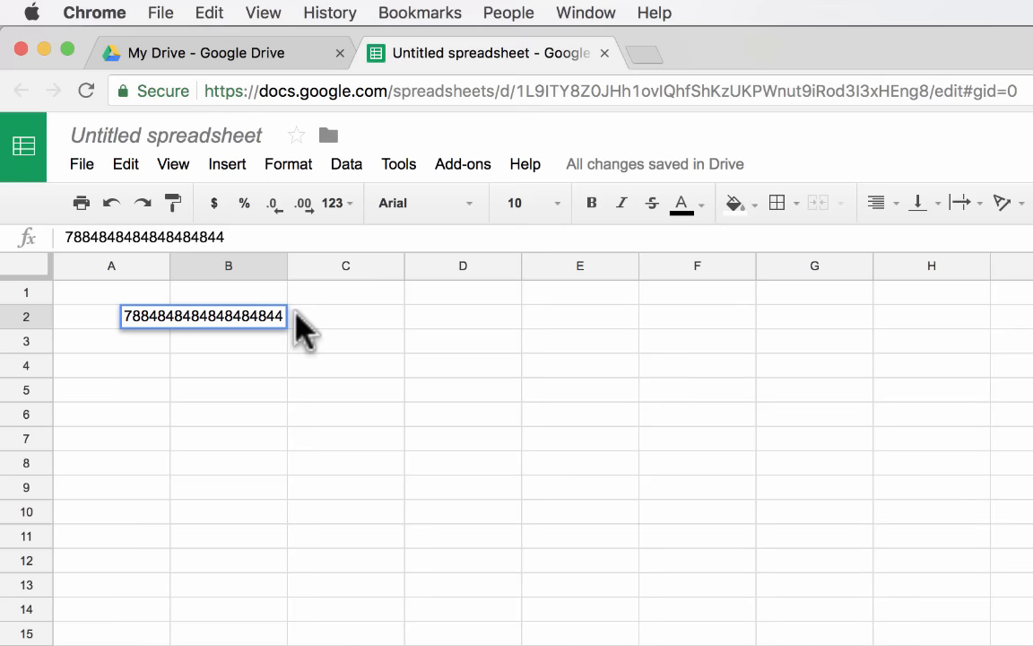
{"action": "key", "text": "Return"}
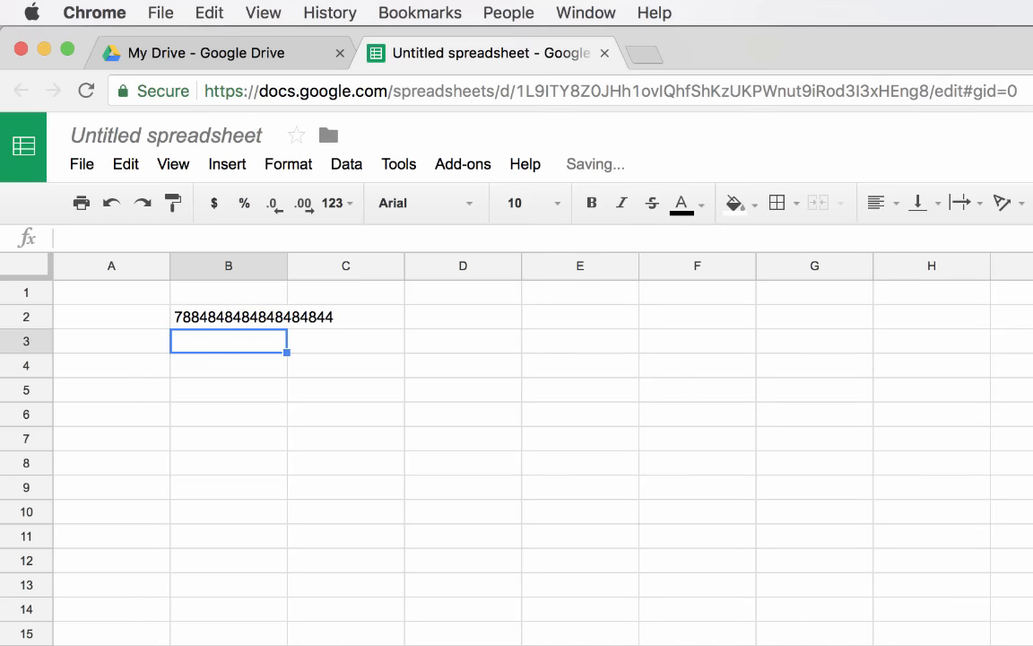
Type the random string skafj;klasjdkfkalsjfklasklfklsjf;lsfjsfkjl into cell C2.
{"action": "left_click", "coordinate": [230, 318]}
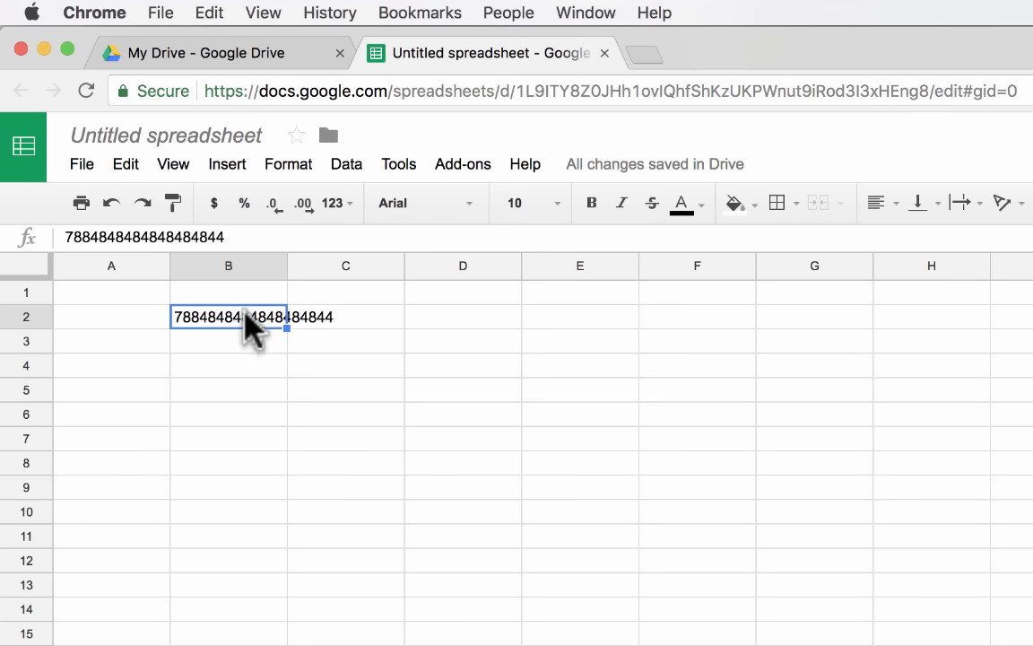
{"action": "left_click", "coordinate": [346, 321]}
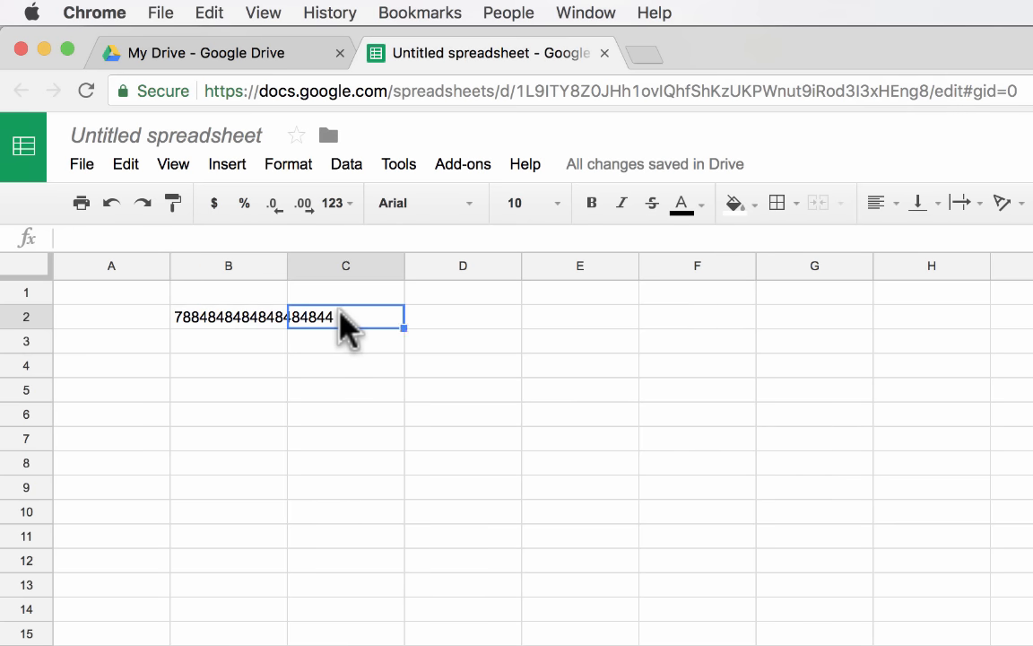
{"action": "type", "text": "skafj;klasjdkfkalsjfklasklfkls"}
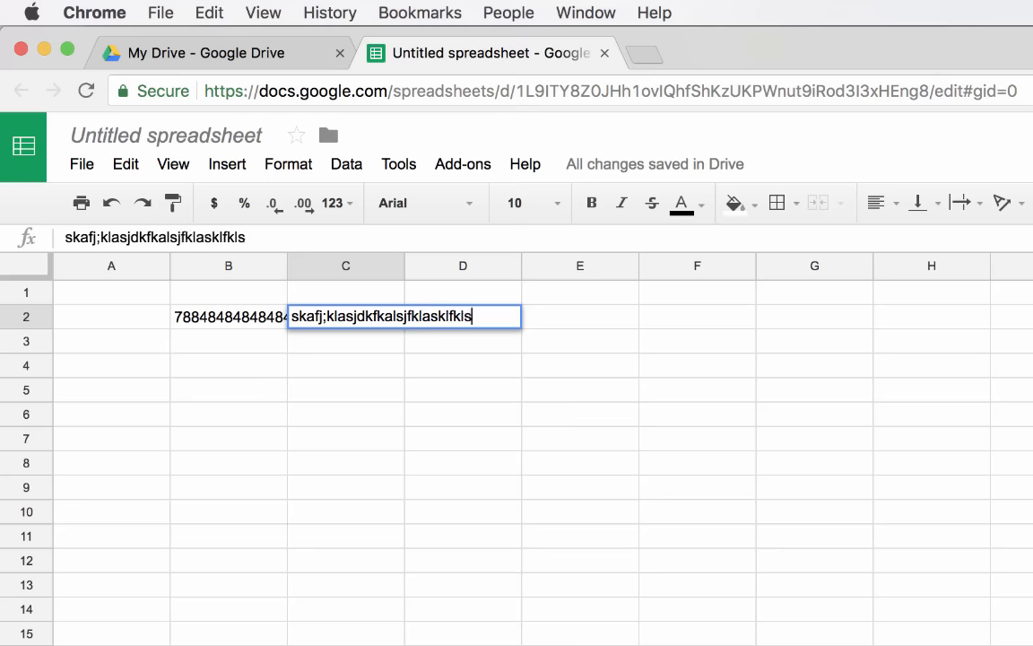
{"action": "type", "text": "jf;lsfjsfkjl"}
{"action": "key", "text": "Return"}
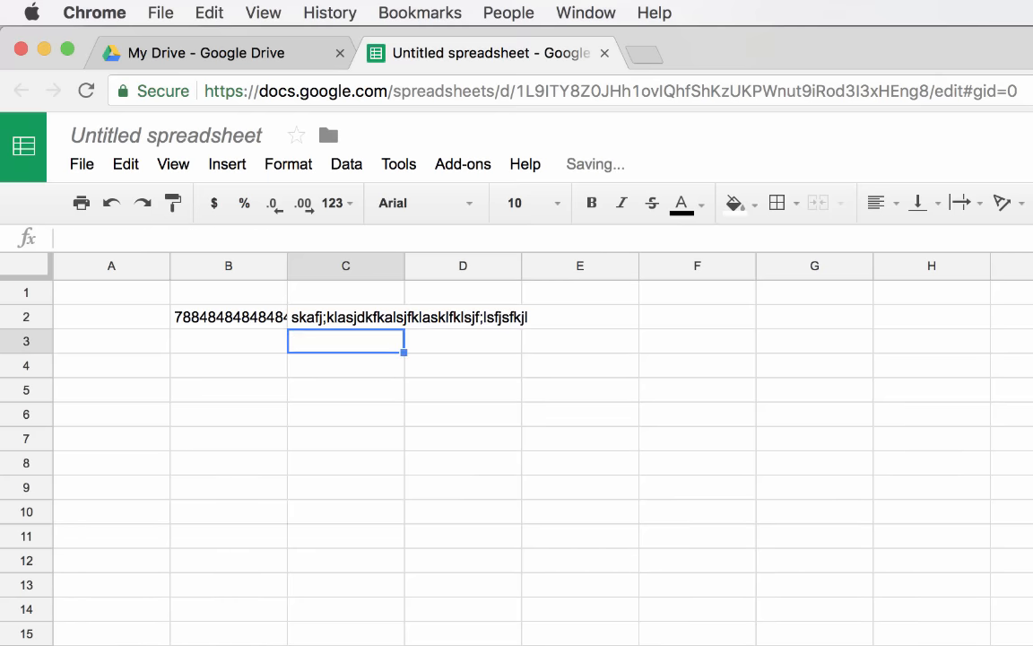
Inspect B2's full long number in edit mode without changing it, then compare B2 and C2.
{"action": "left_click", "coordinate": [243, 317]}
{"action": "double_click", "coordinate": [242, 316]}
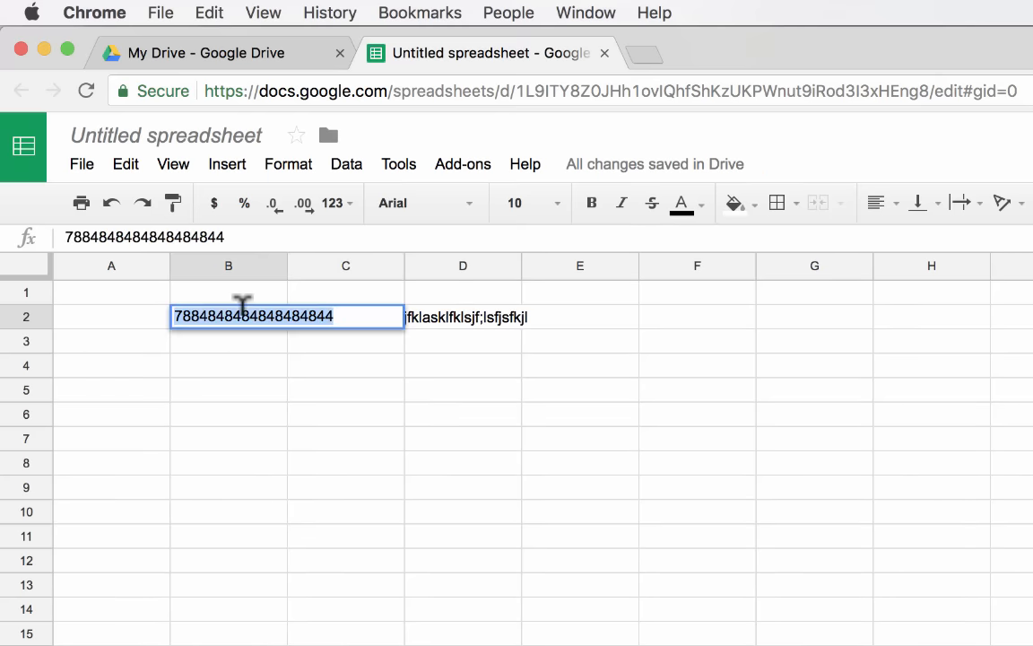
{"action": "key", "text": "Escape"}
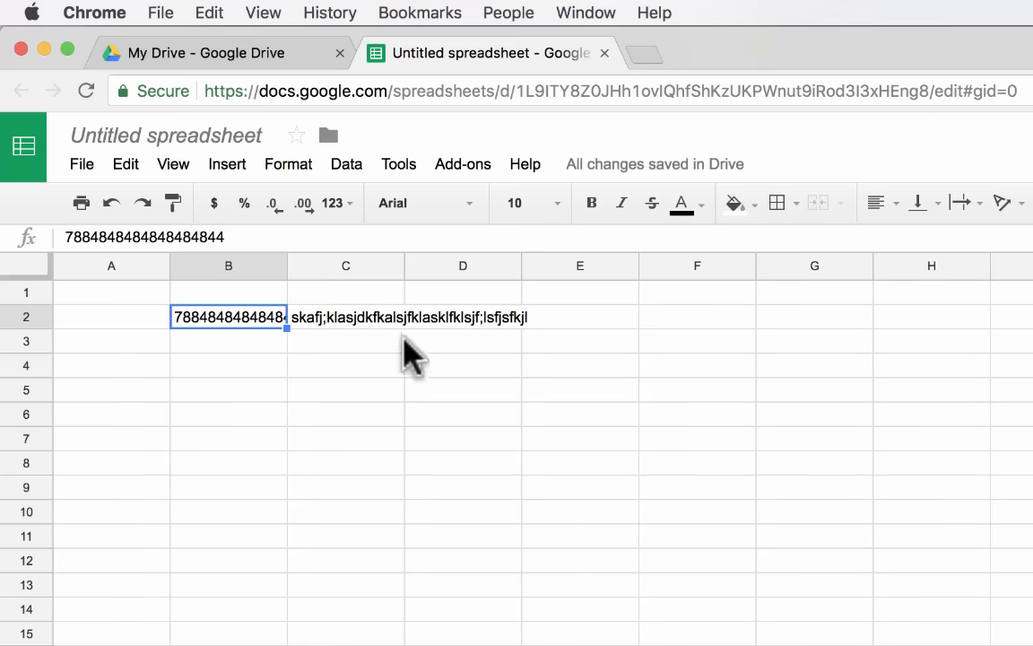
{"action": "left_click", "coordinate": [368, 341]}
{"action": "left_click", "coordinate": [624, 421]}
{"action": "left_click", "coordinate": [734, 441]}
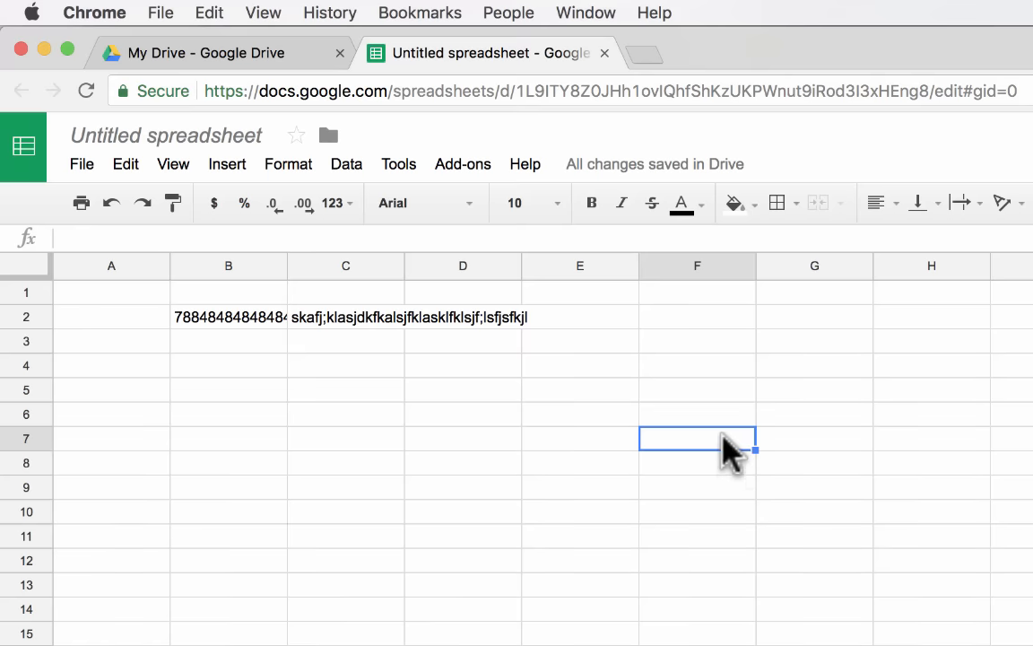
{"action": "left_click", "coordinate": [307, 316]}
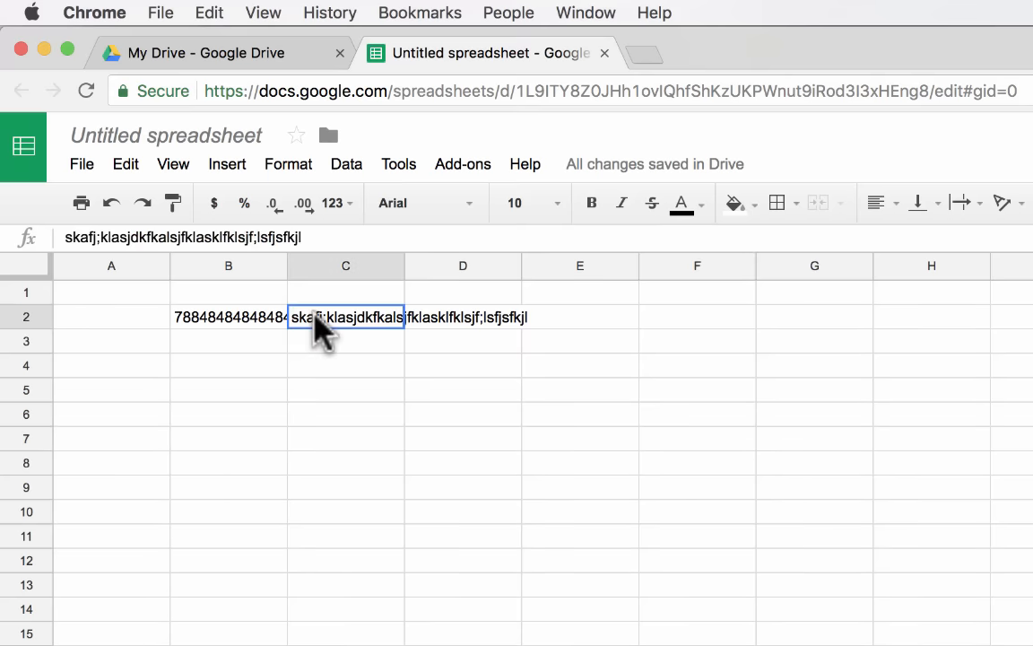
{"action": "left_click", "coordinate": [238, 318]}
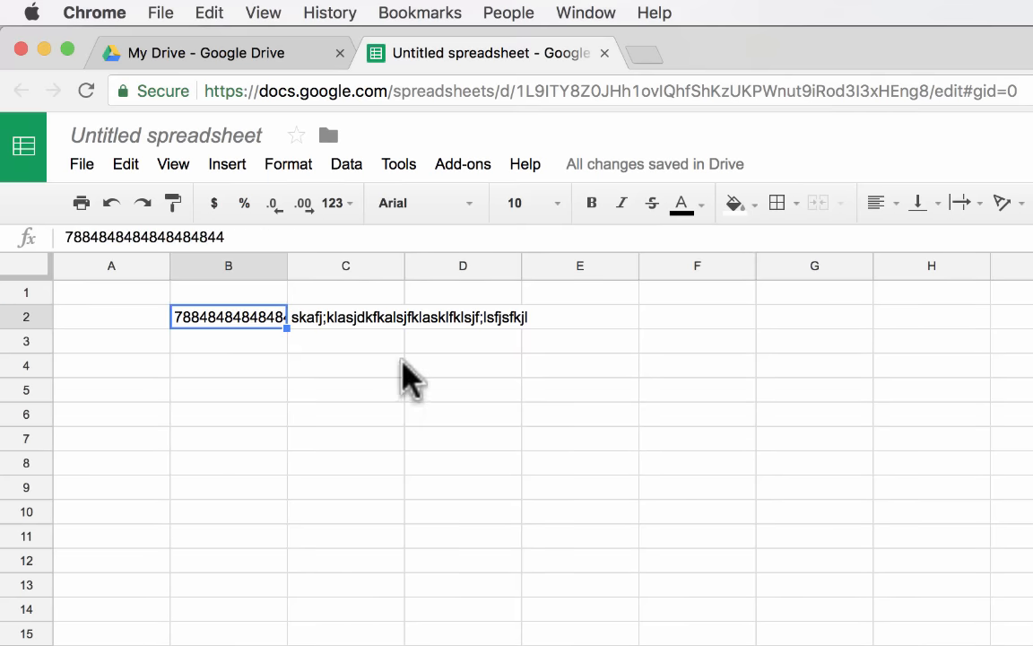
{"action": "left_click", "coordinate": [407, 392]}
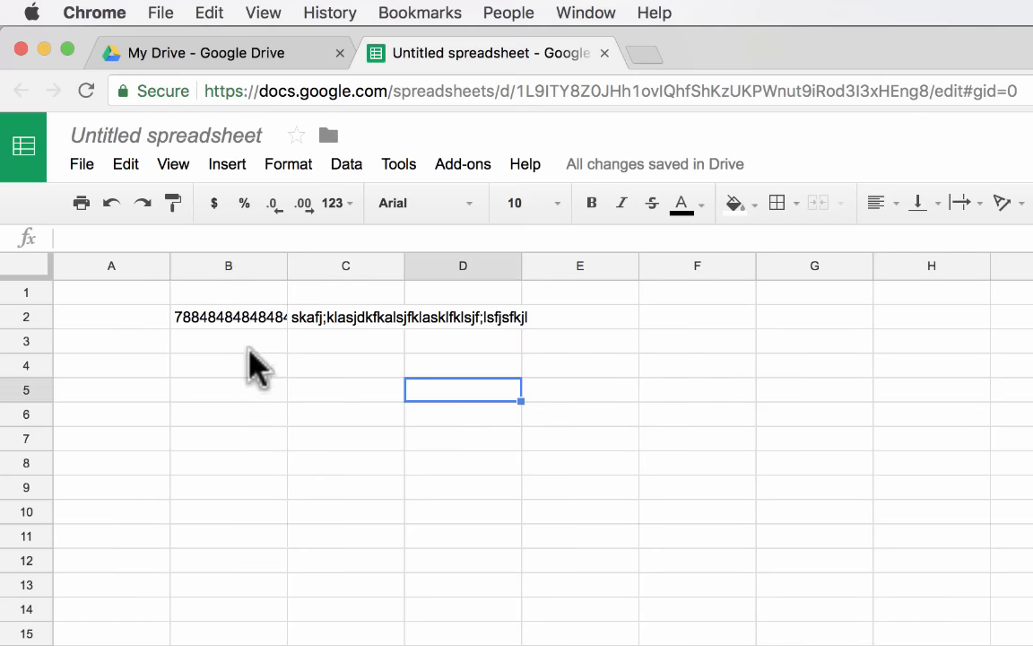
{"action": "left_click_drag", "start_coordinate": [251, 372], "coordinate": [654, 632]}
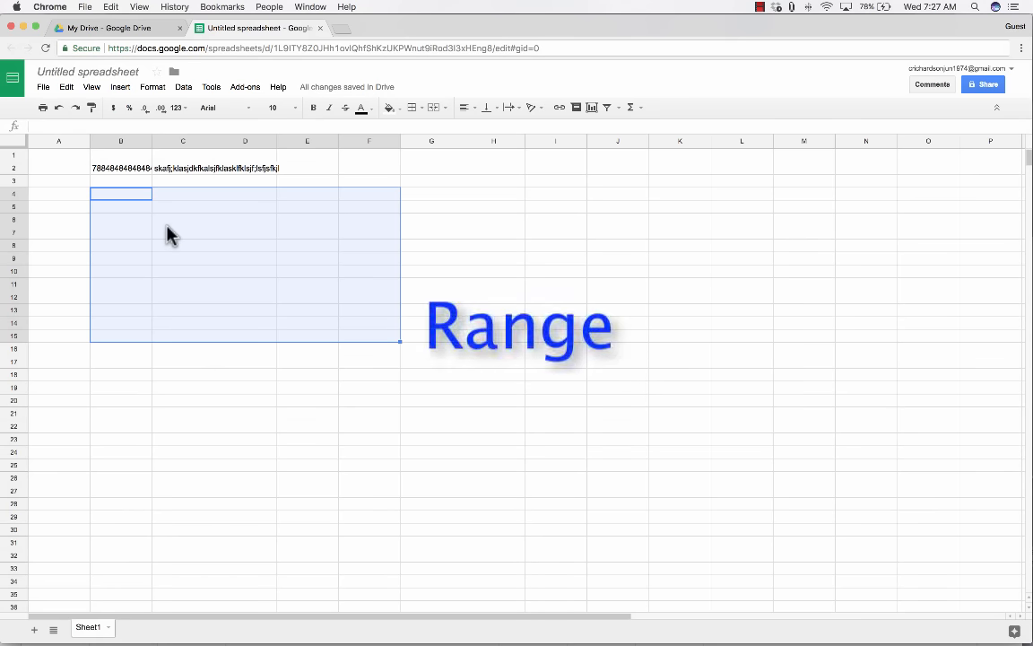
{"action": "left_click_drag", "start_coordinate": [433, 198], "coordinate": [551, 256]}
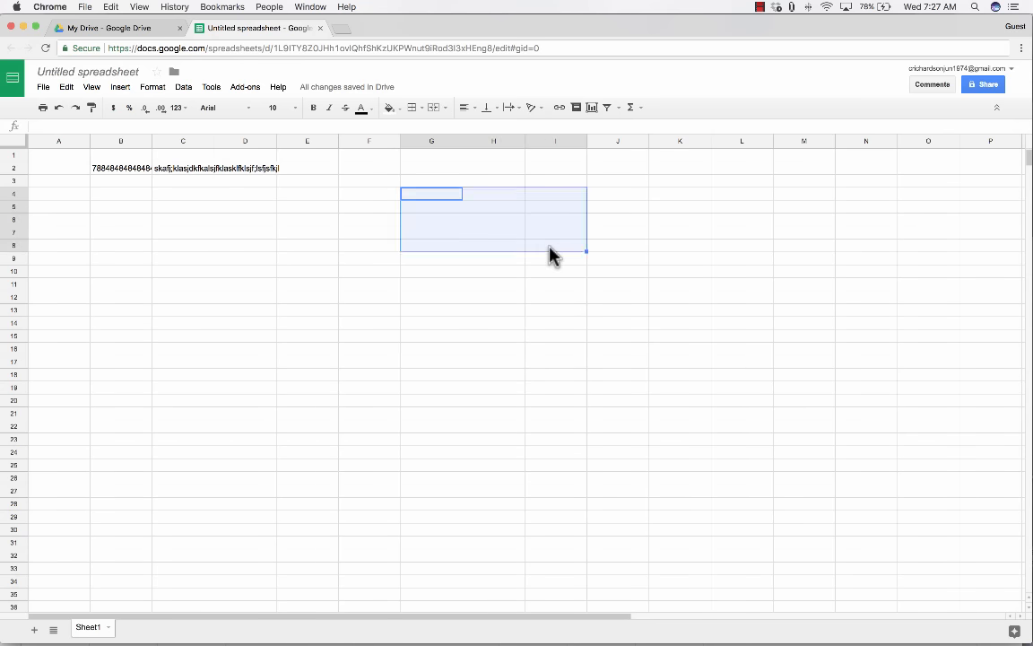
{"action": "left_click", "coordinate": [285, 233]}
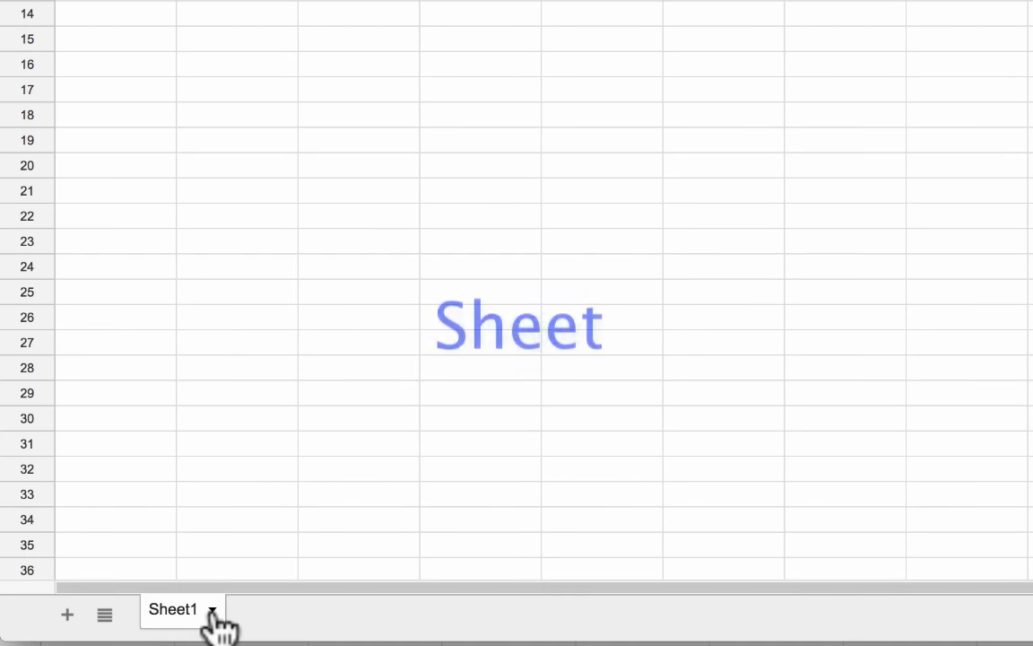
Set the Sheet1 tab colour to light orange.
{"action": "left_click", "coordinate": [212, 612]}
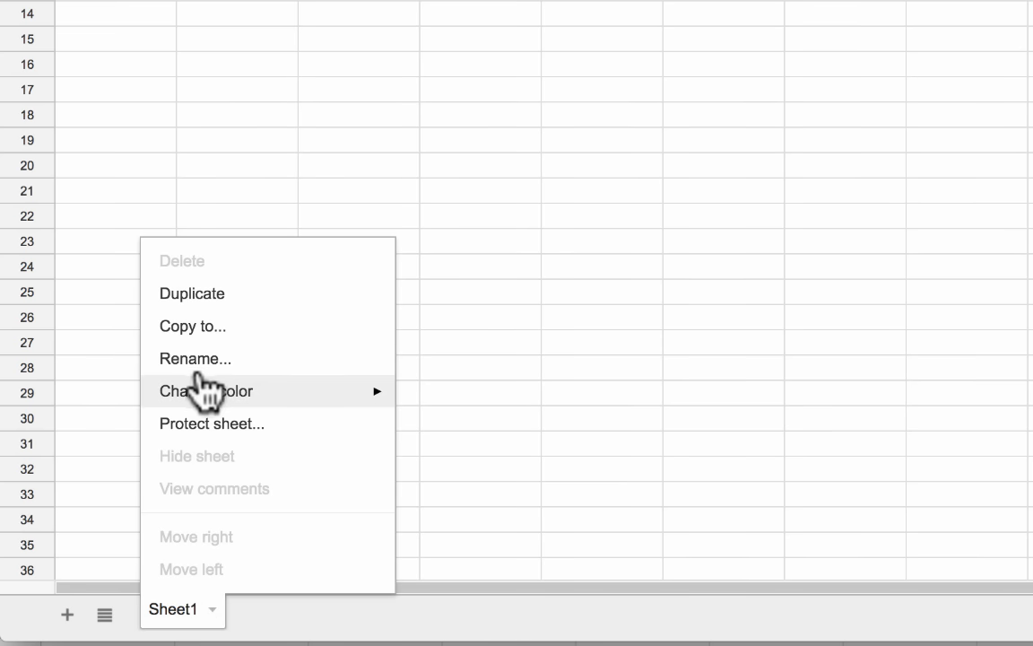
{"action": "mouse_move", "coordinate": [206, 391]}
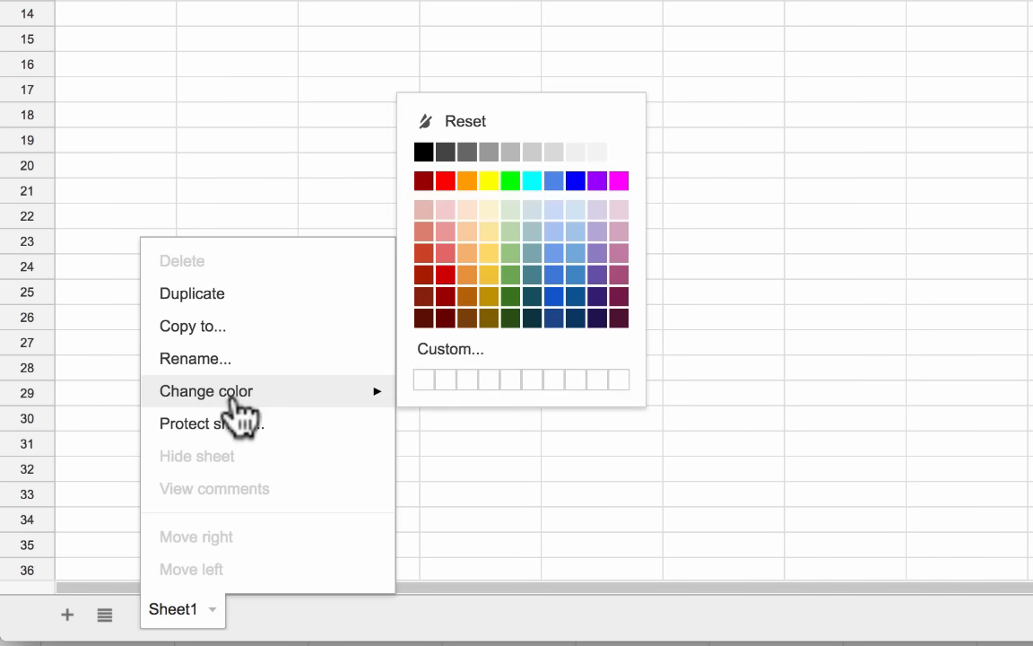
{"action": "left_click", "coordinate": [466, 253]}
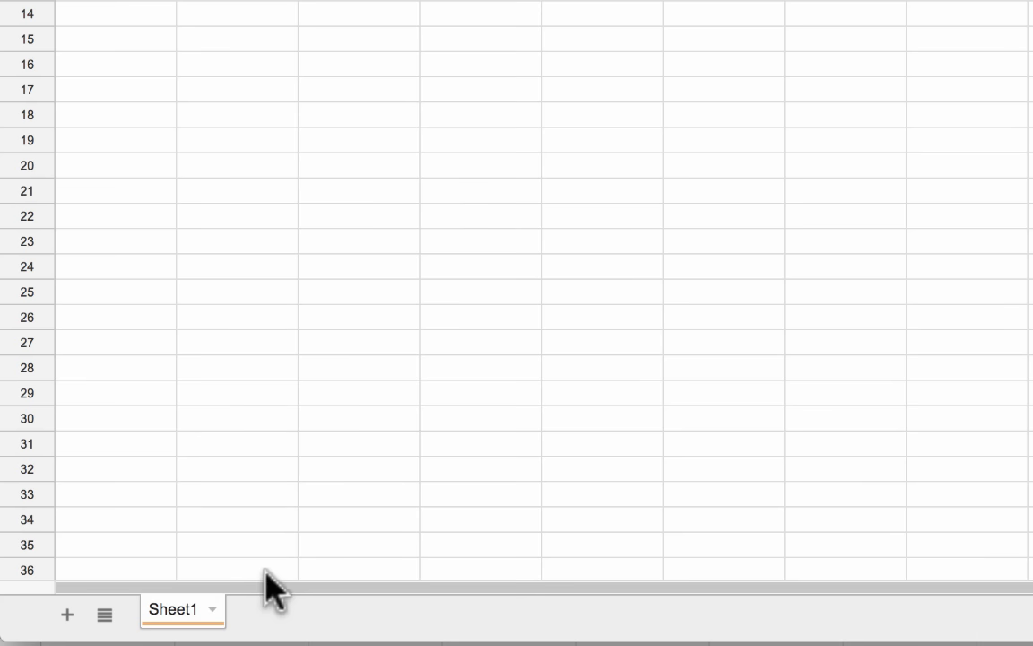
Add a blank Sheet2 and return to Sheet1.
{"action": "left_click", "coordinate": [214, 612]}
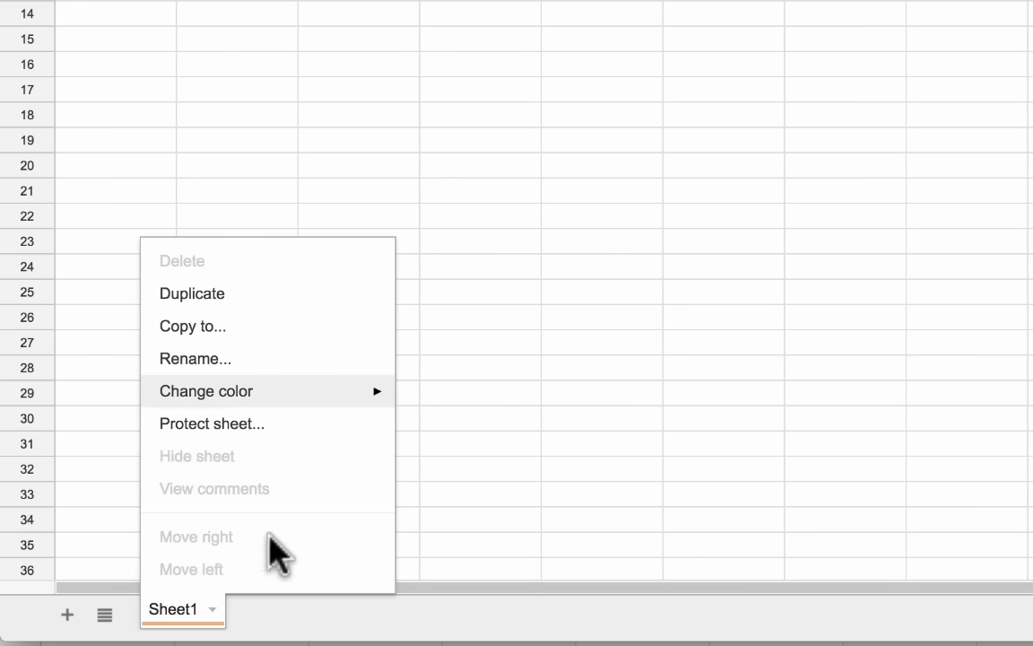
{"action": "left_click", "coordinate": [503, 471]}
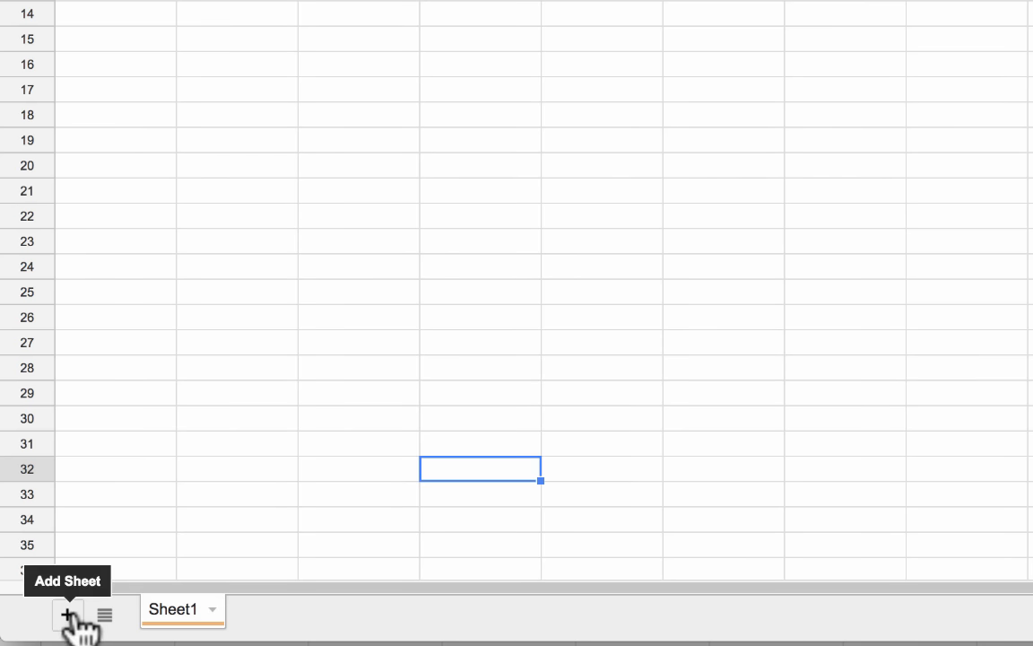
{"action": "left_click", "coordinate": [68, 615]}
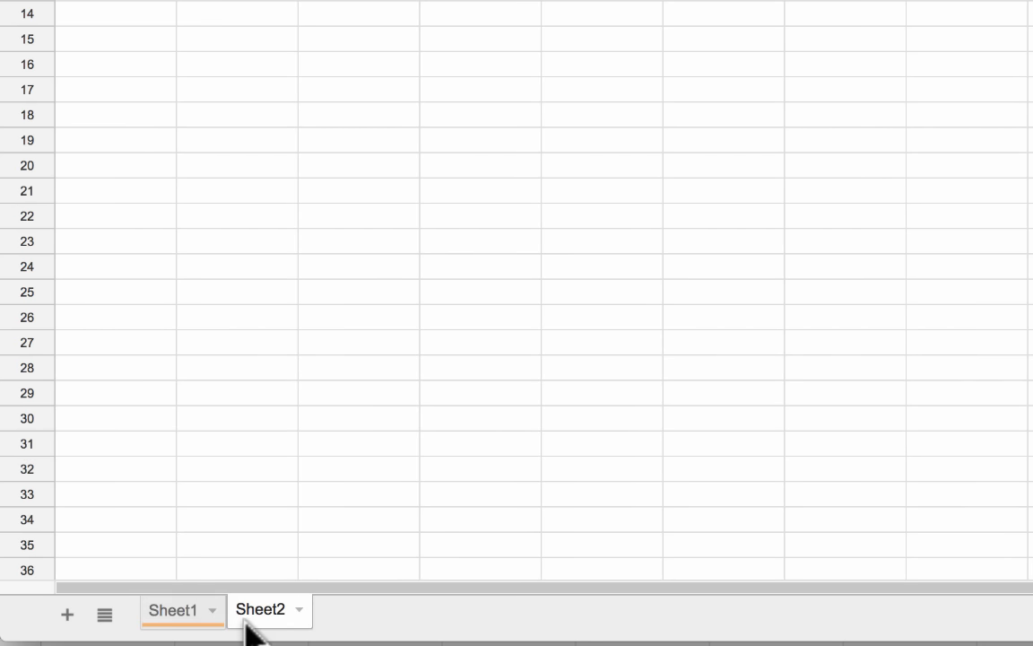
{"action": "left_click", "coordinate": [185, 611]}
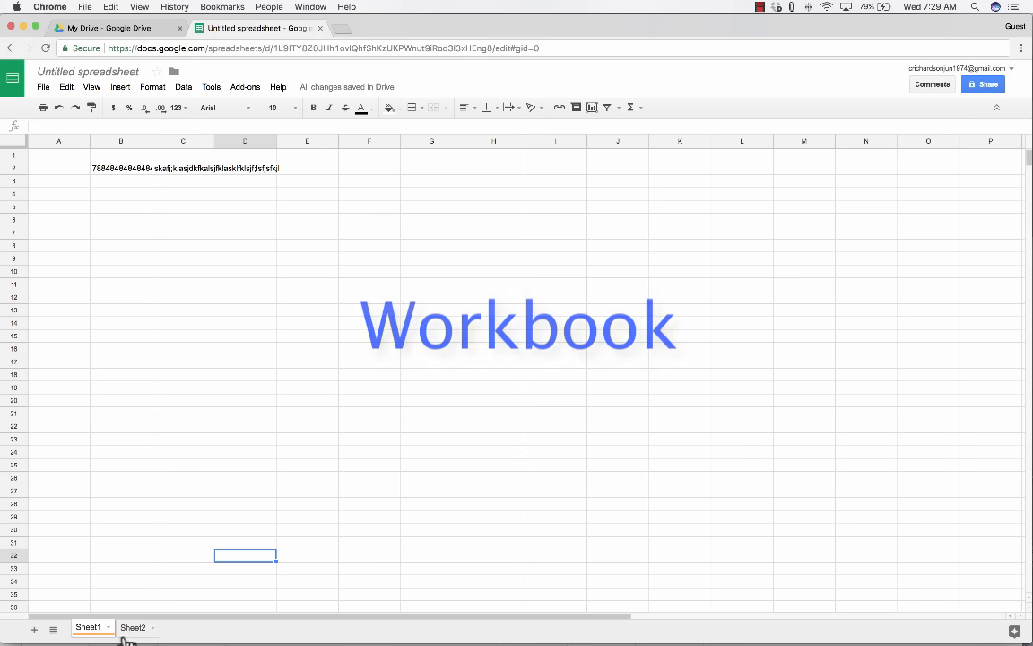
{"action": "left_click", "coordinate": [135, 627]}
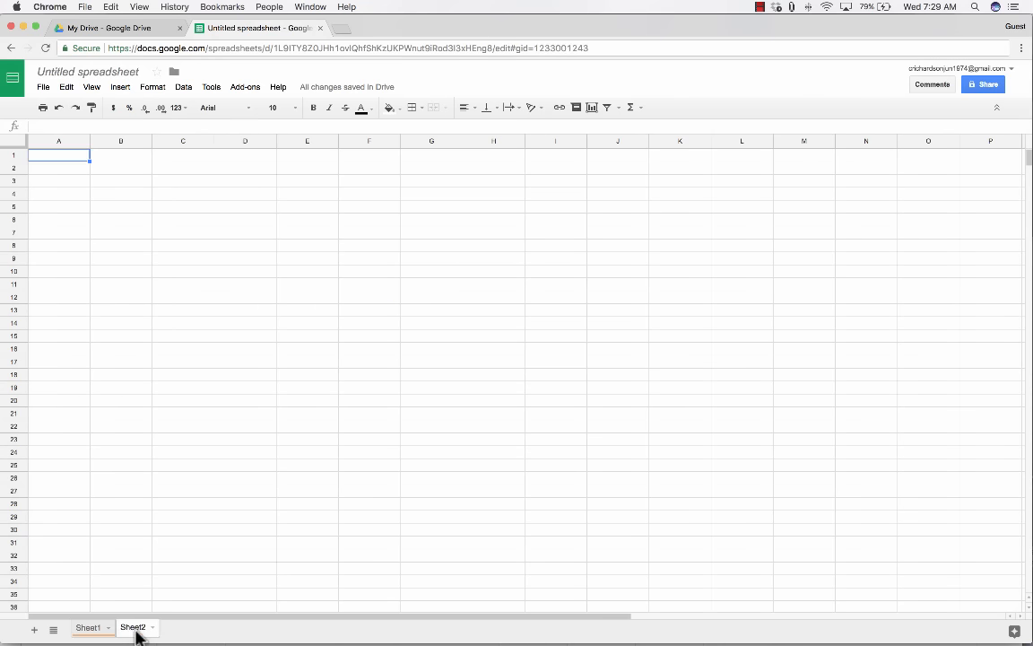
{"action": "left_click", "coordinate": [89, 627]}
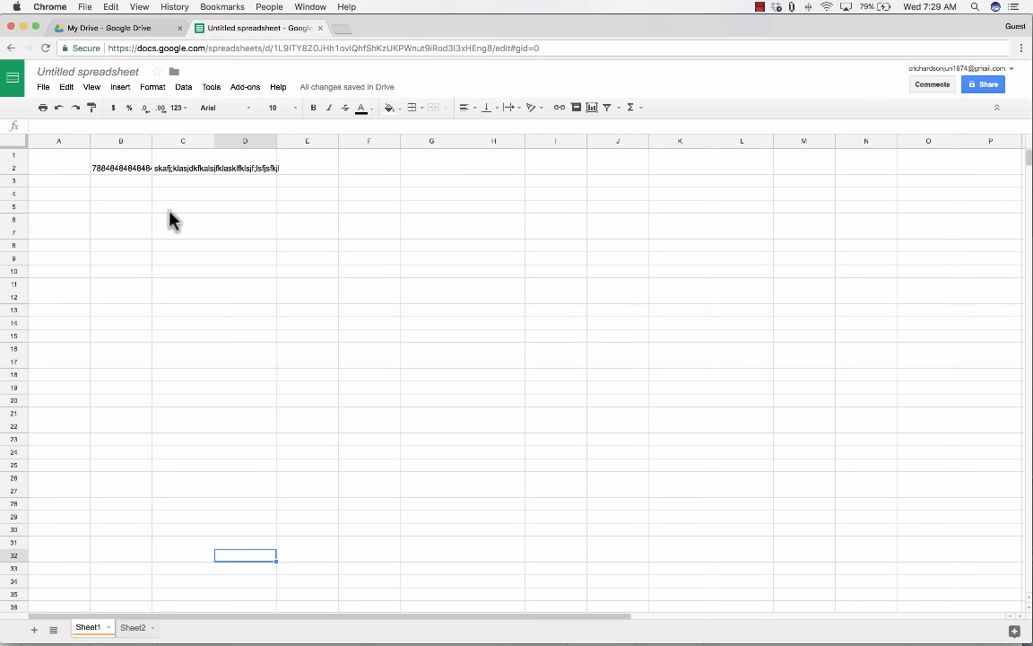
{"action": "left_click_drag", "start_coordinate": [167, 218], "coordinate": [455, 417]}
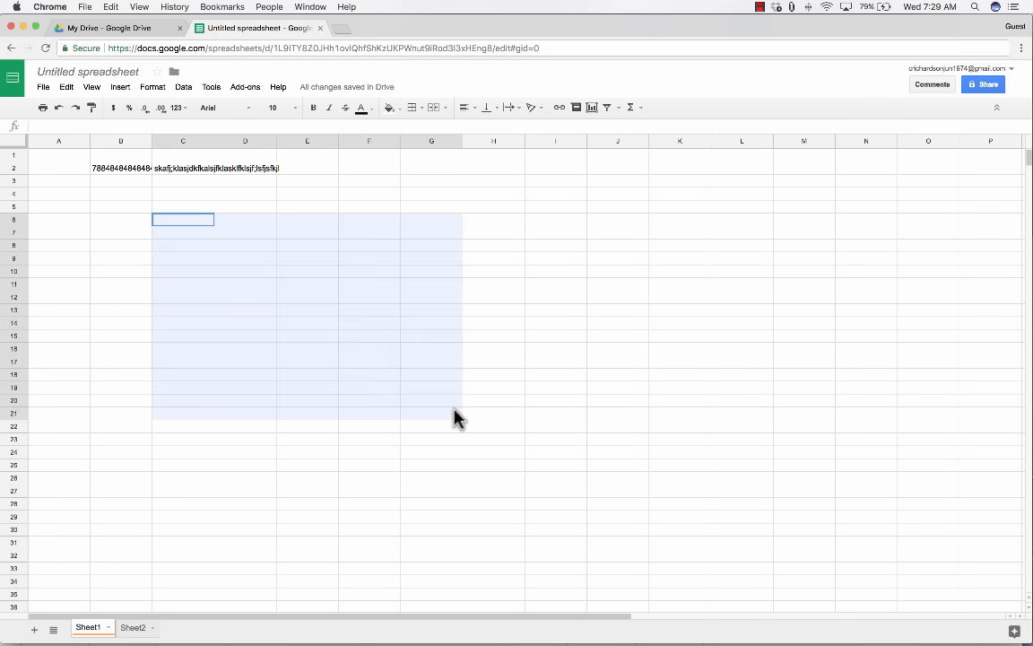
{"action": "left_click", "coordinate": [126, 235]}
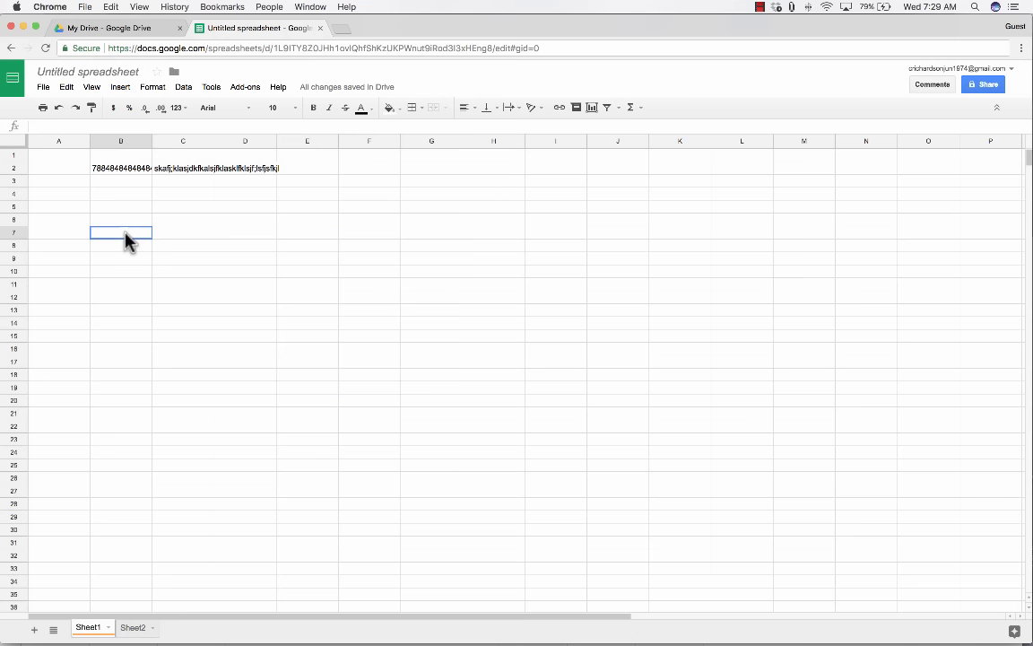
{"action": "left_click", "coordinate": [122, 141]}
{"action": "left_click", "coordinate": [24, 168]}
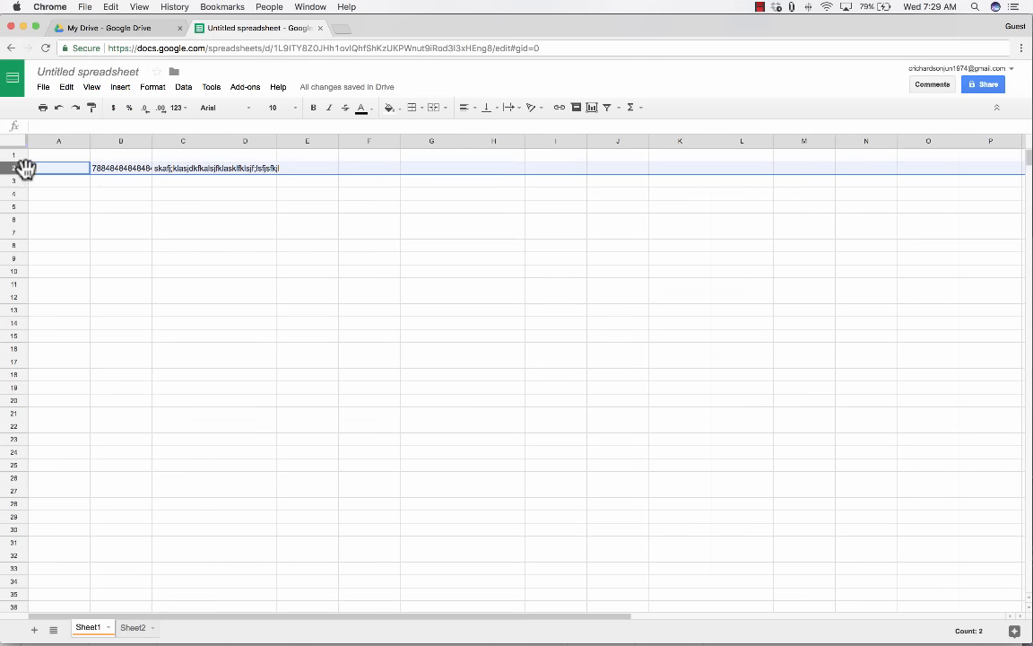
{"action": "left_click", "coordinate": [125, 195]}
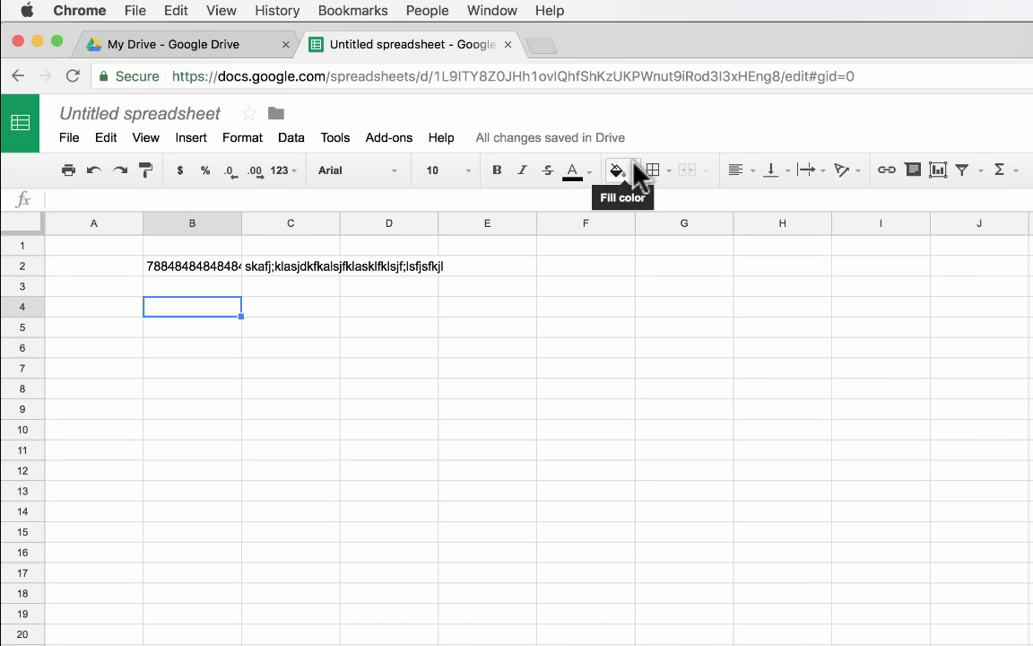
{"action": "left_click", "coordinate": [446, 140]}
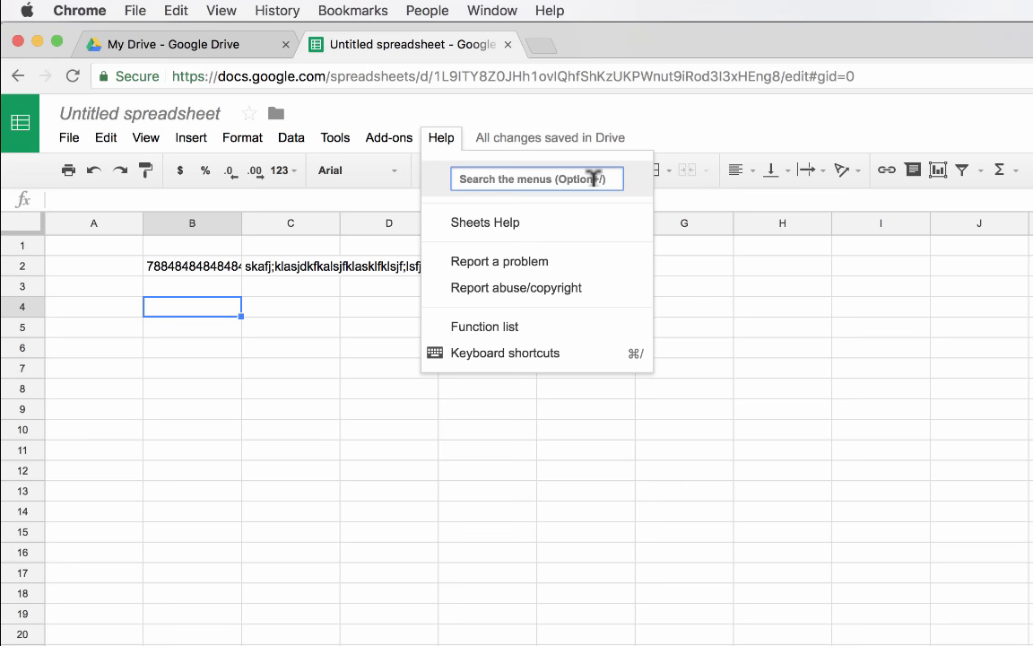
{"action": "left_click", "coordinate": [388, 100]}
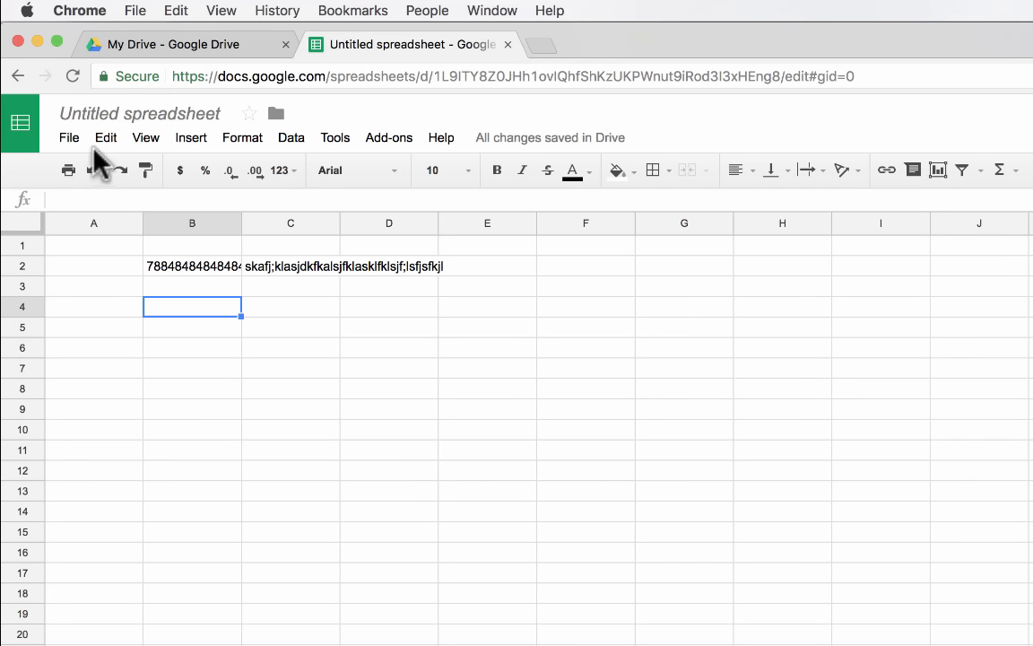
{"action": "left_click", "coordinate": [69, 139]}
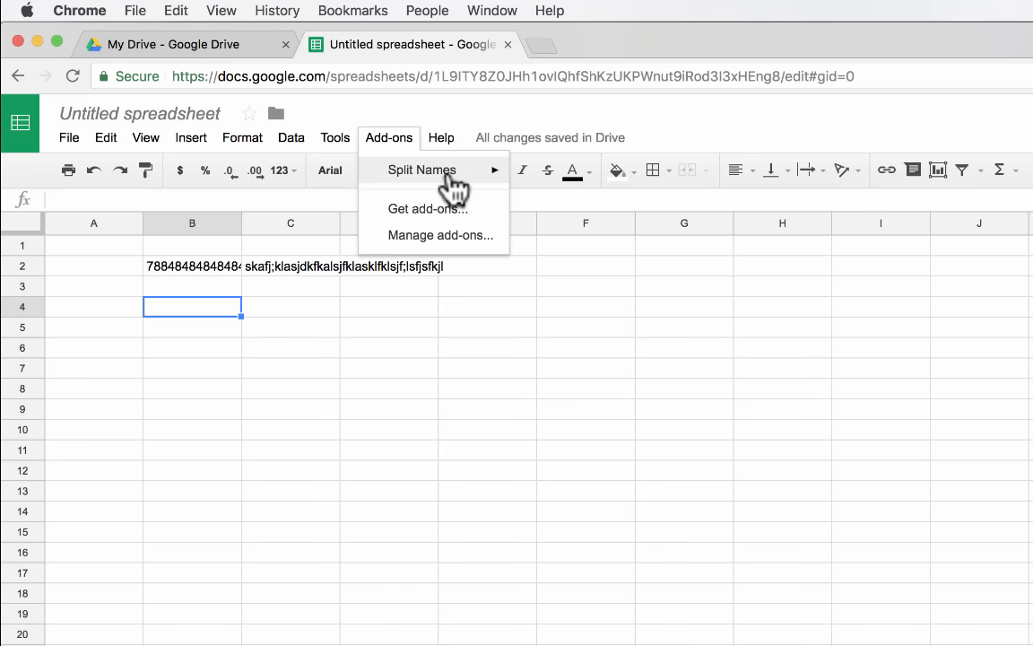
{"action": "mouse_move", "coordinate": [475, 174]}
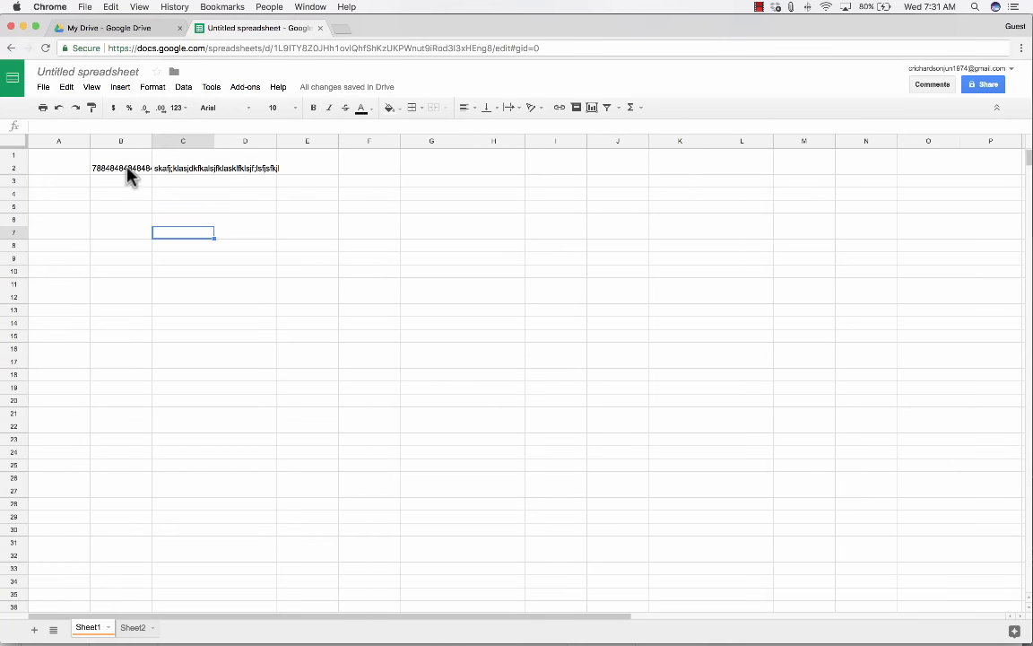
Delete the long number and letter string from B2:C2, leaving Sheet1 blank.
{"action": "left_click_drag", "start_coordinate": [128, 175], "coordinate": [209, 175]}
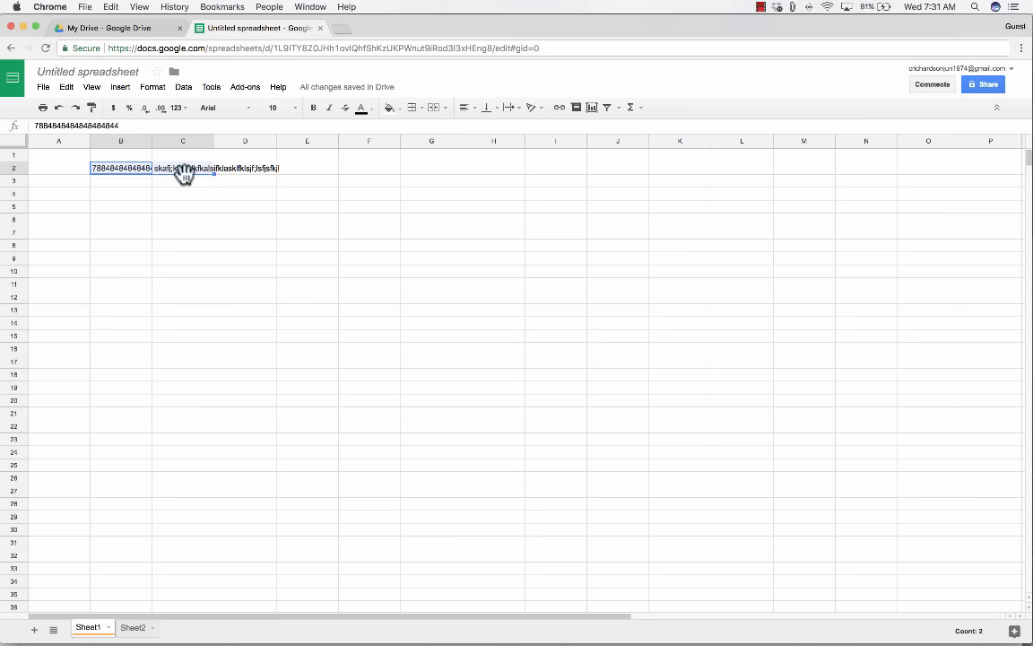
{"action": "left_click", "coordinate": [137, 195]}
{"action": "left_click_drag", "start_coordinate": [122, 169], "coordinate": [207, 172]}
{"action": "key", "text": "Delete"}
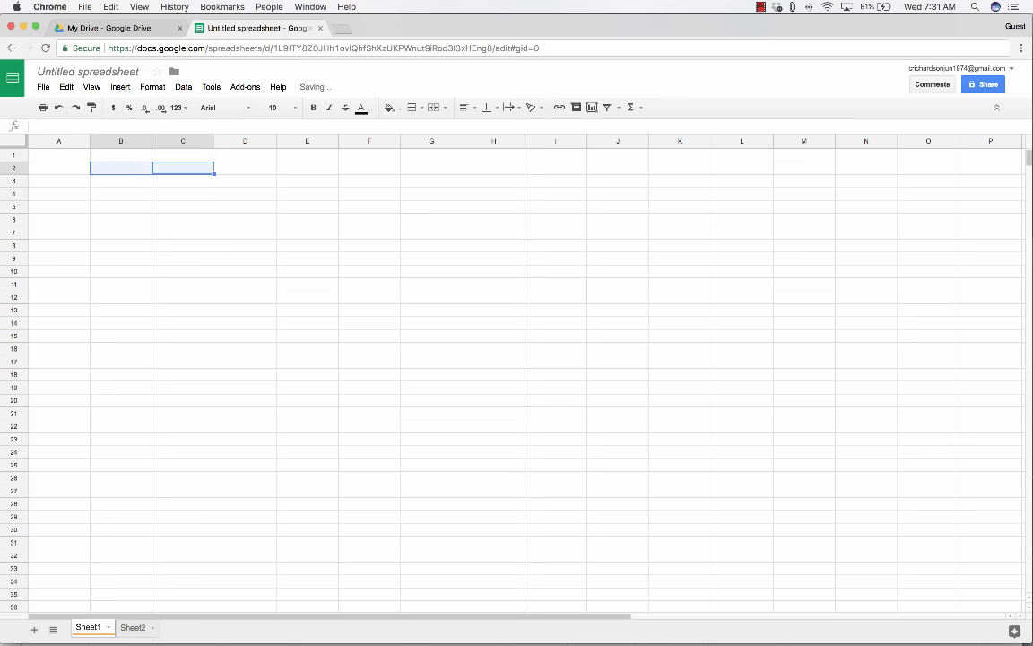
{"action": "left_click", "coordinate": [172, 193]}
{"action": "left_click", "coordinate": [121, 179]}
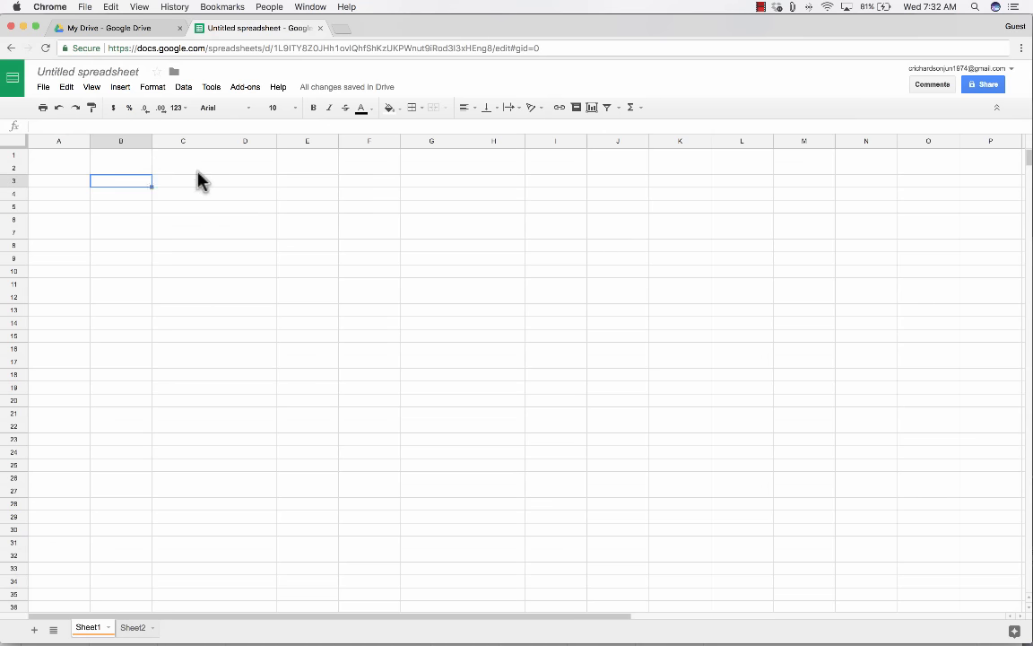
{"action": "left_click_drag", "start_coordinate": [180, 180], "coordinate": [197, 195]}
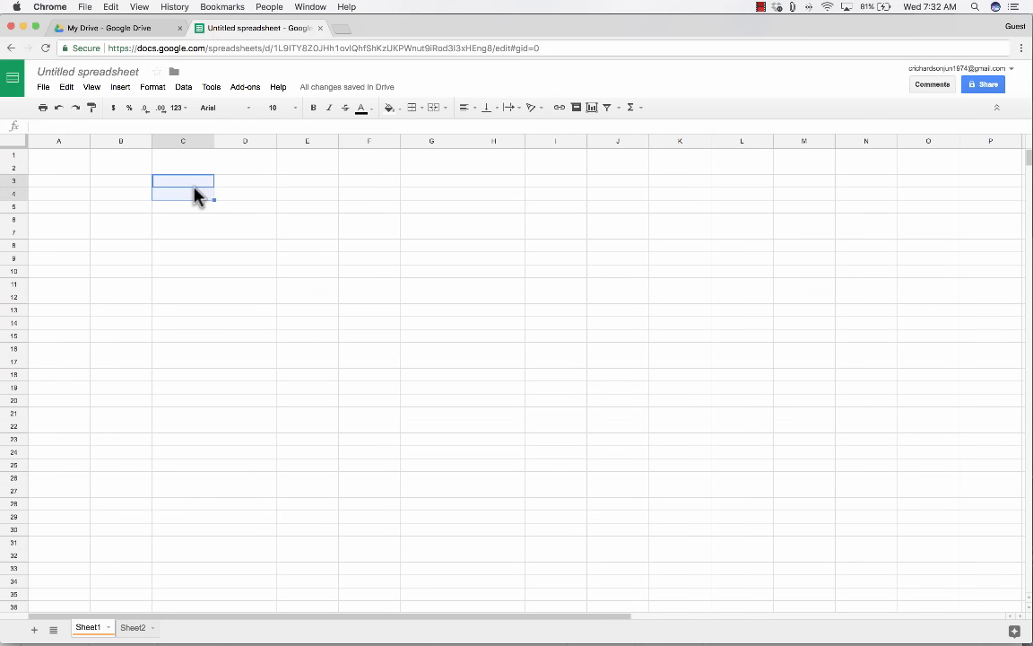
Zoom the browser to 175%, dismiss the shortcut tip, and select cell A1.
{"action": "key", "text": "super+equal"}
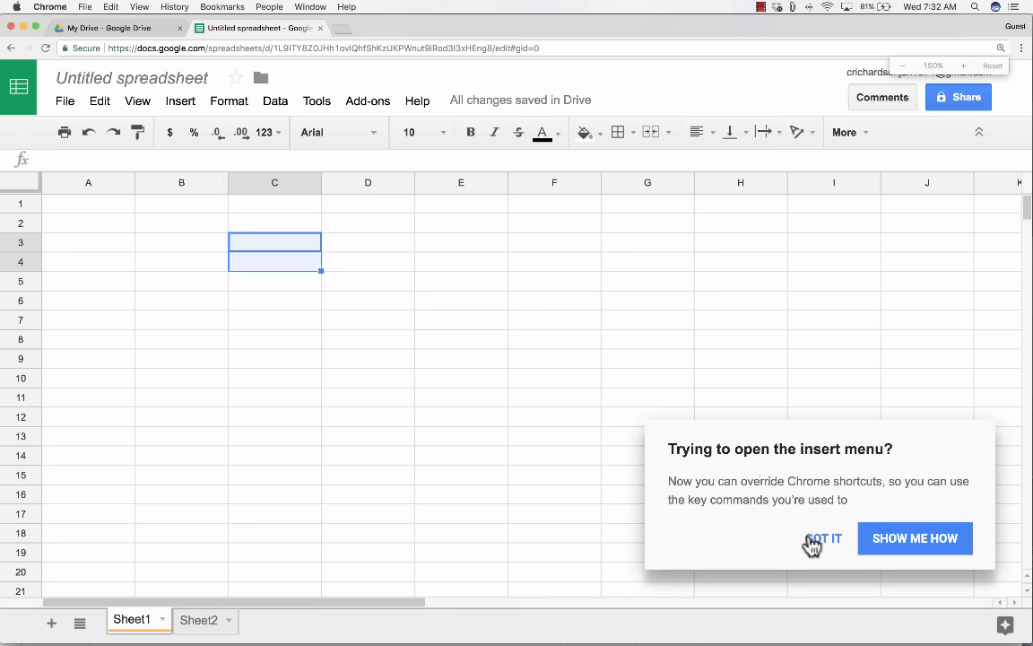
{"action": "left_click", "coordinate": [811, 541]}
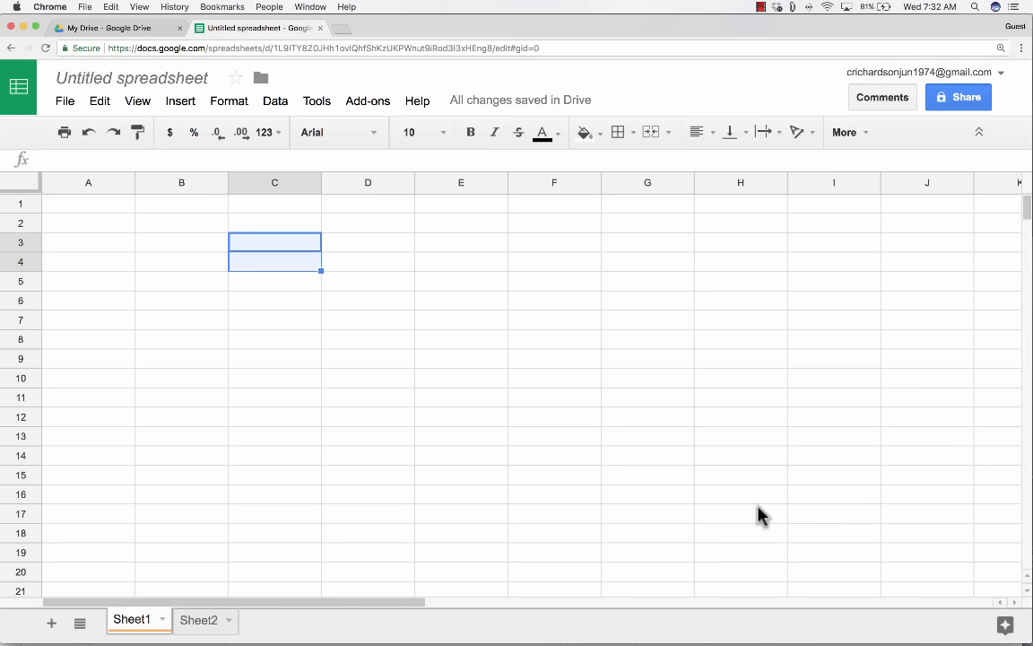
{"action": "left_click", "coordinate": [125, 259]}
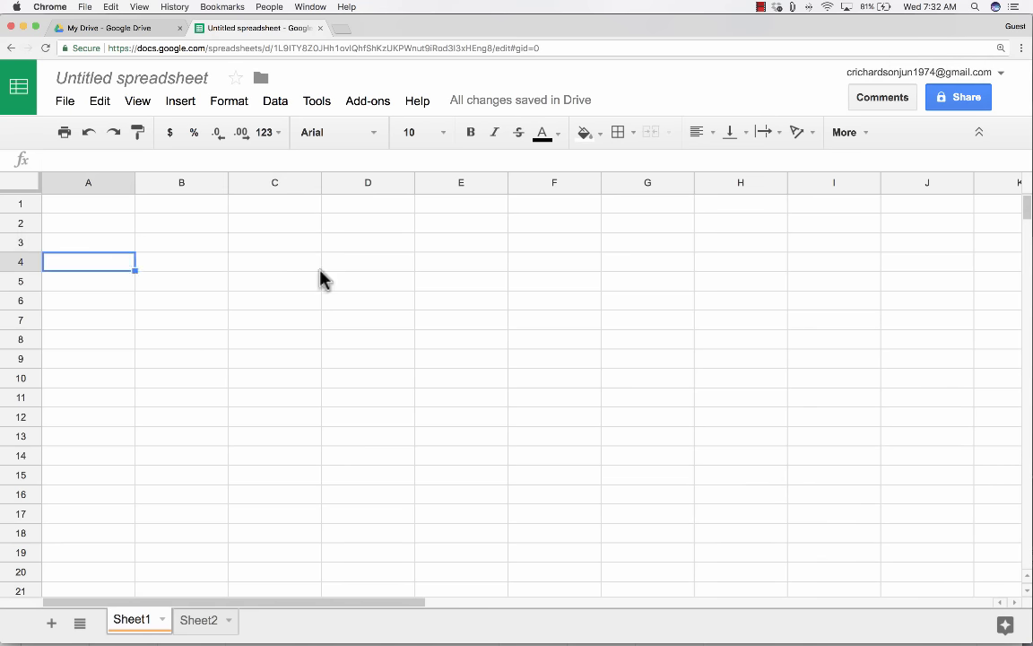
{"action": "key", "text": "super+equal"}
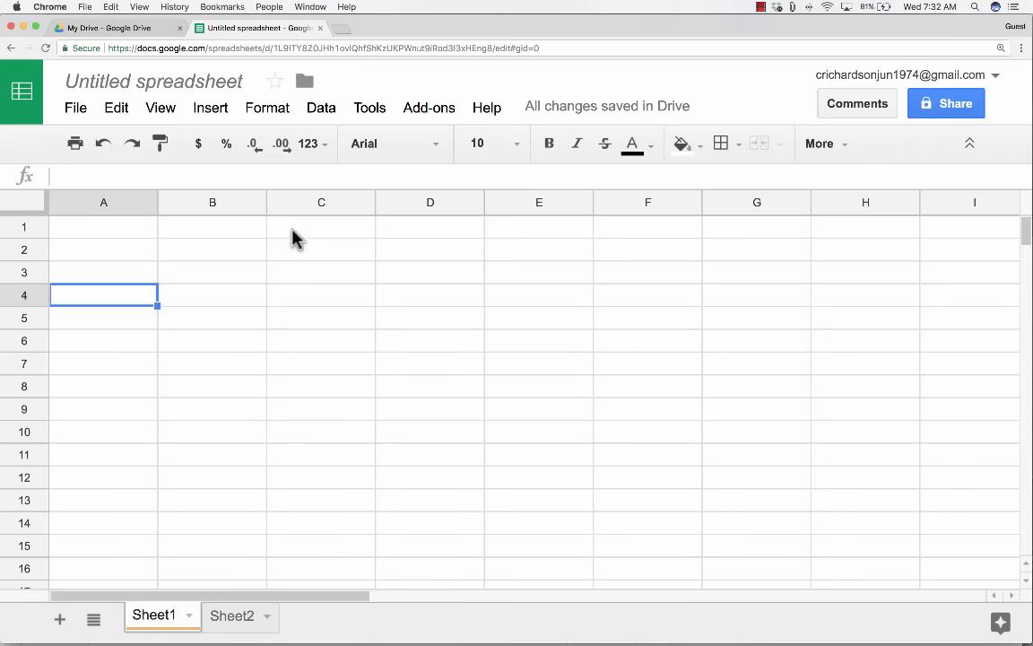
{"action": "key", "text": "Up"}
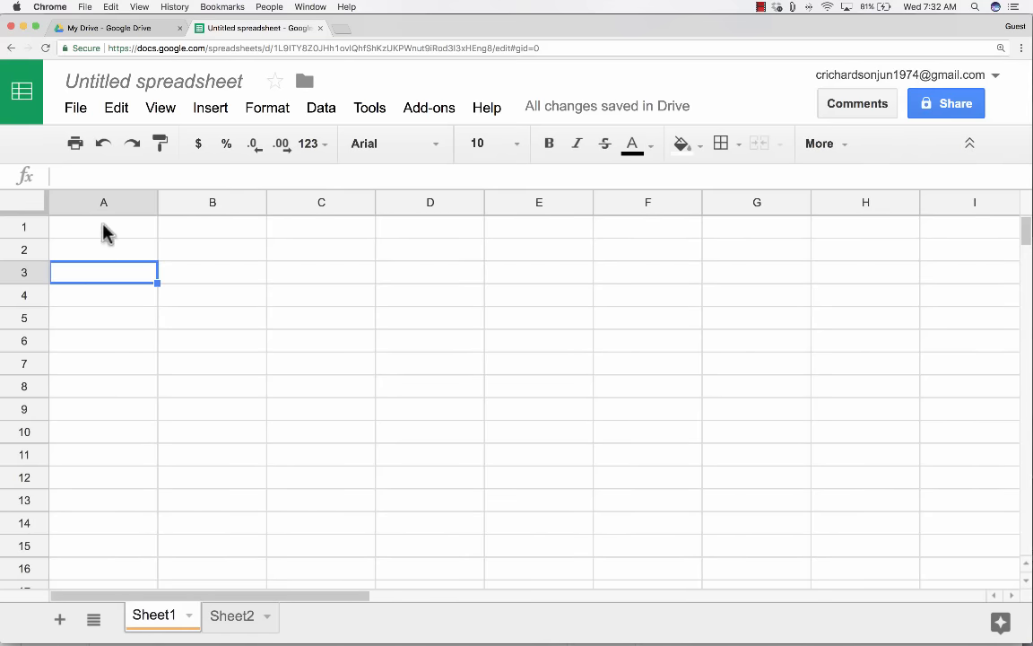
{"action": "left_click", "coordinate": [101, 227]}
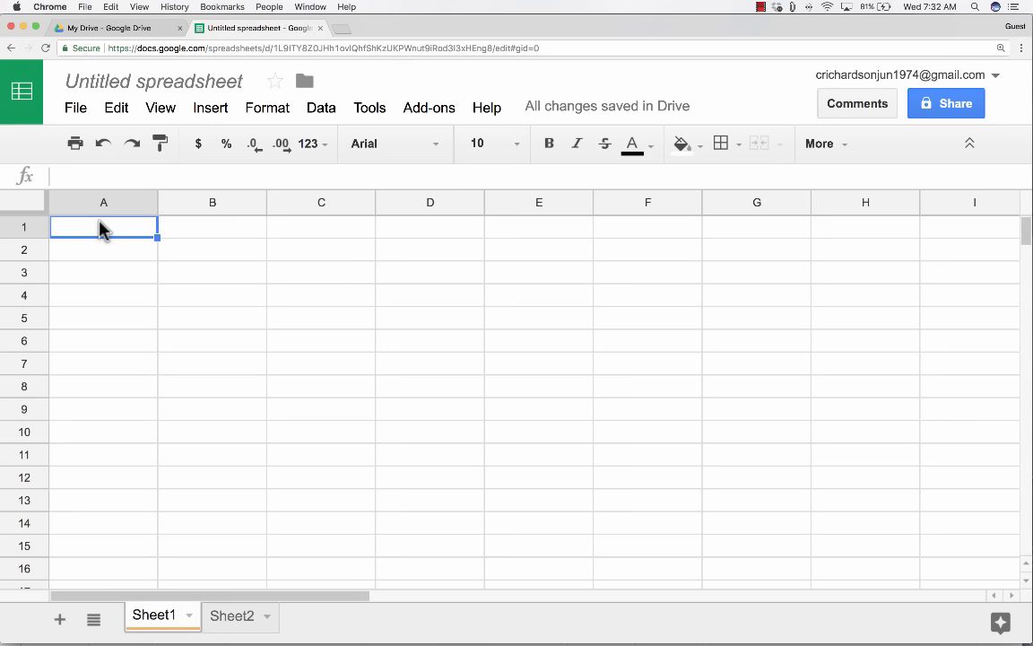
Type the heading Investments in A1 and rename the Untitled spreadsheet to Investments.
{"action": "type", "text": "I"}
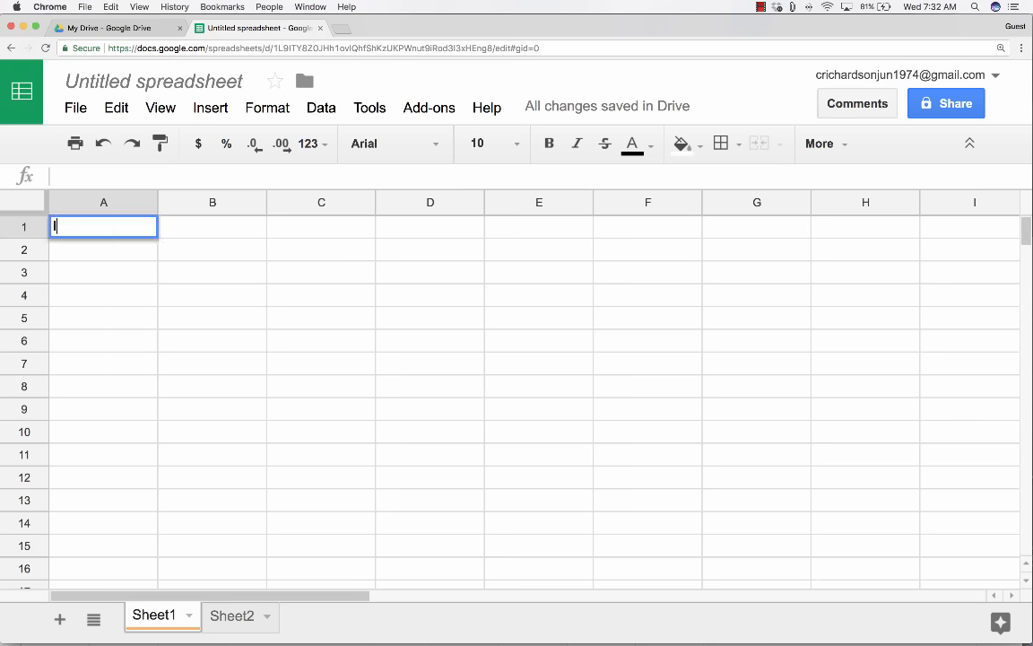
{"action": "type", "text": "nvestments"}
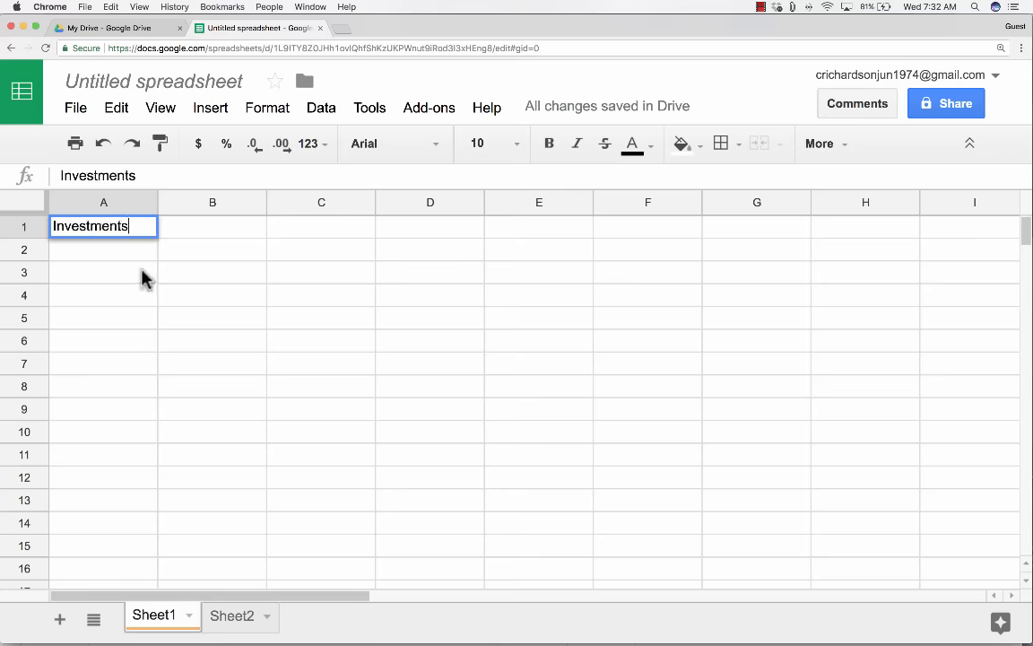
{"action": "left_click", "coordinate": [137, 271]}
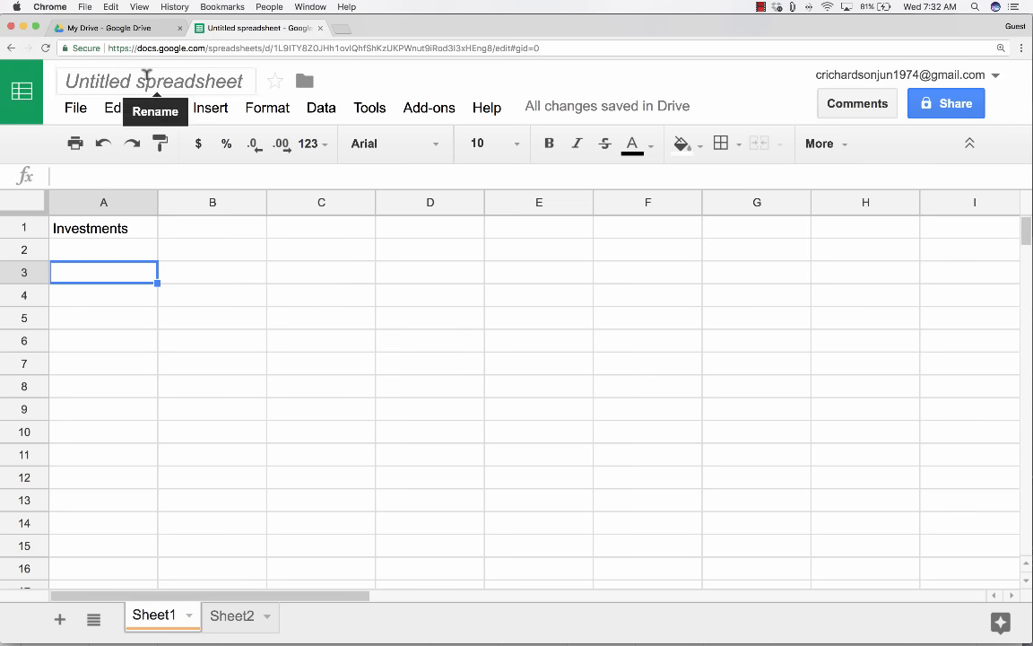
{"action": "left_click", "coordinate": [157, 77]}
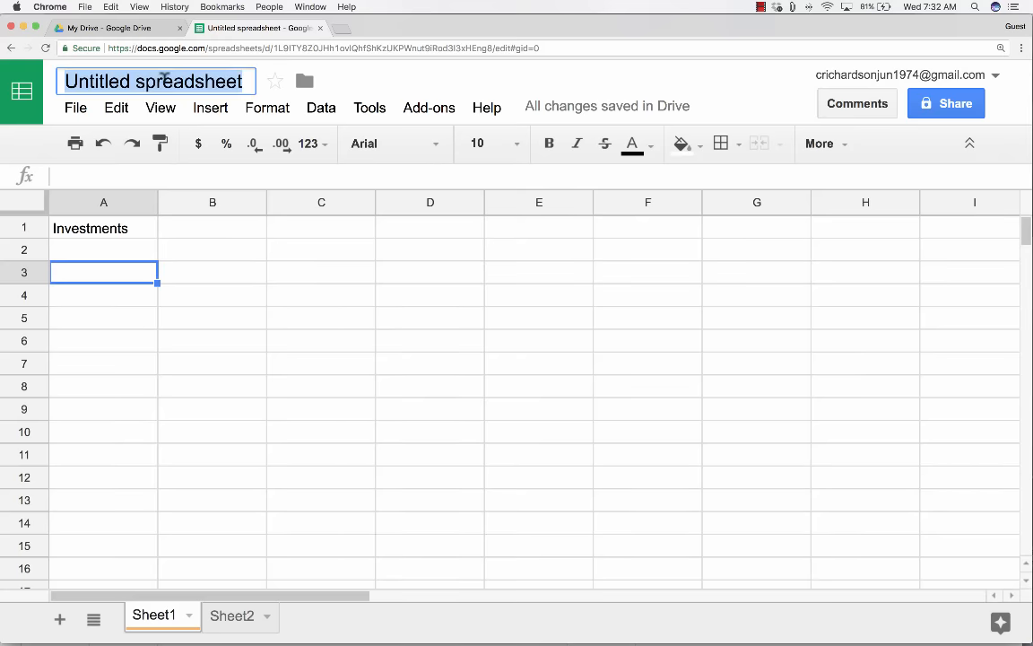
{"action": "type", "text": "Investm"}
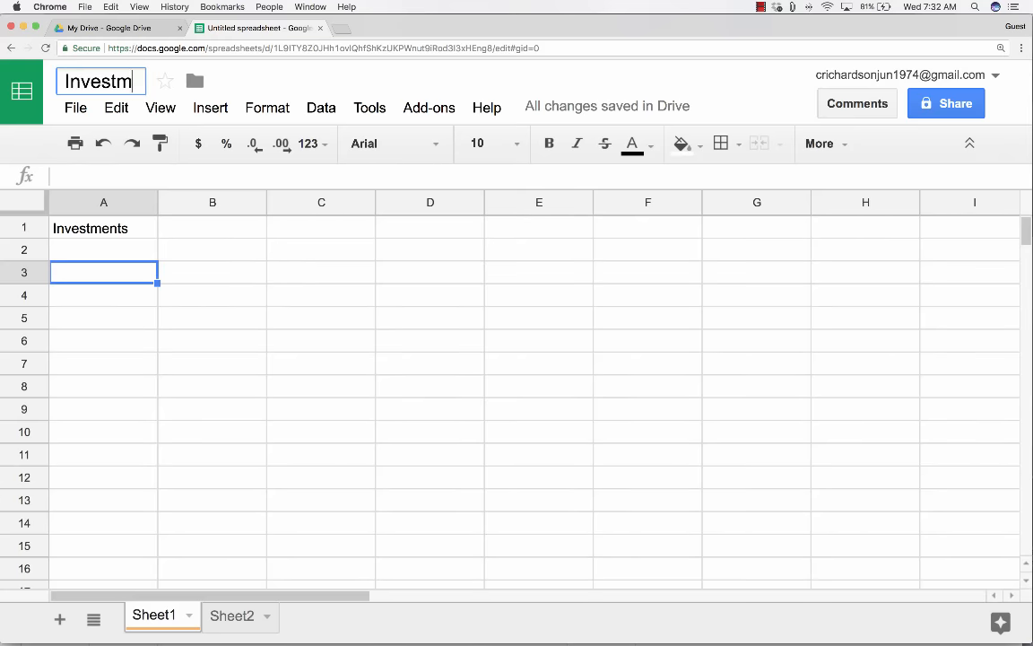
{"action": "type", "text": "ents"}
{"action": "left_click", "coordinate": [321, 250]}
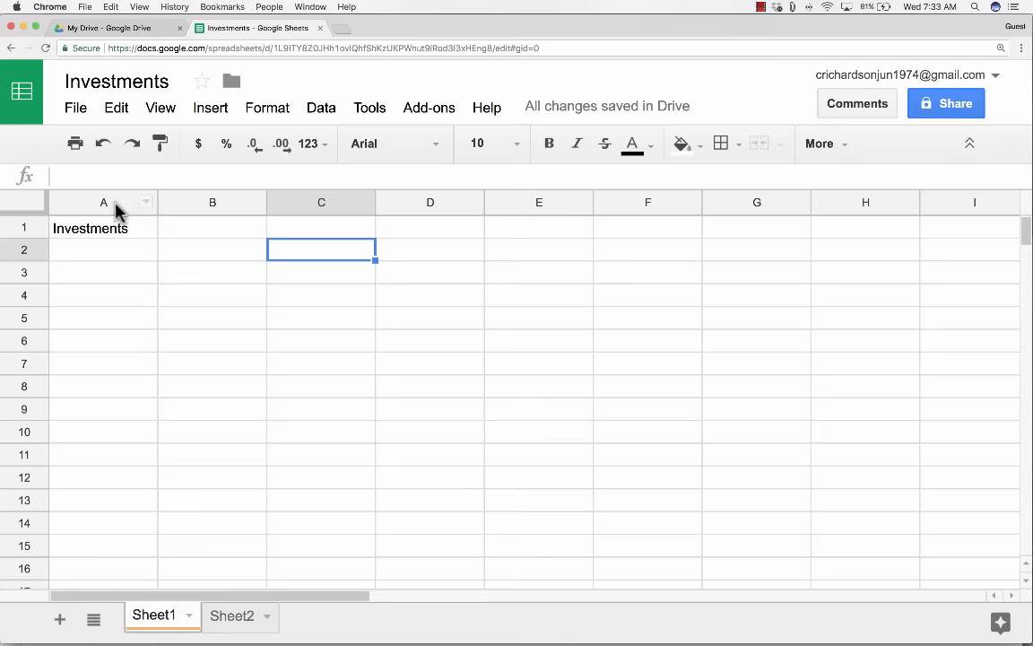
Enter the Dollars Invested label in cell A2.
{"action": "left_click", "coordinate": [111, 252]}
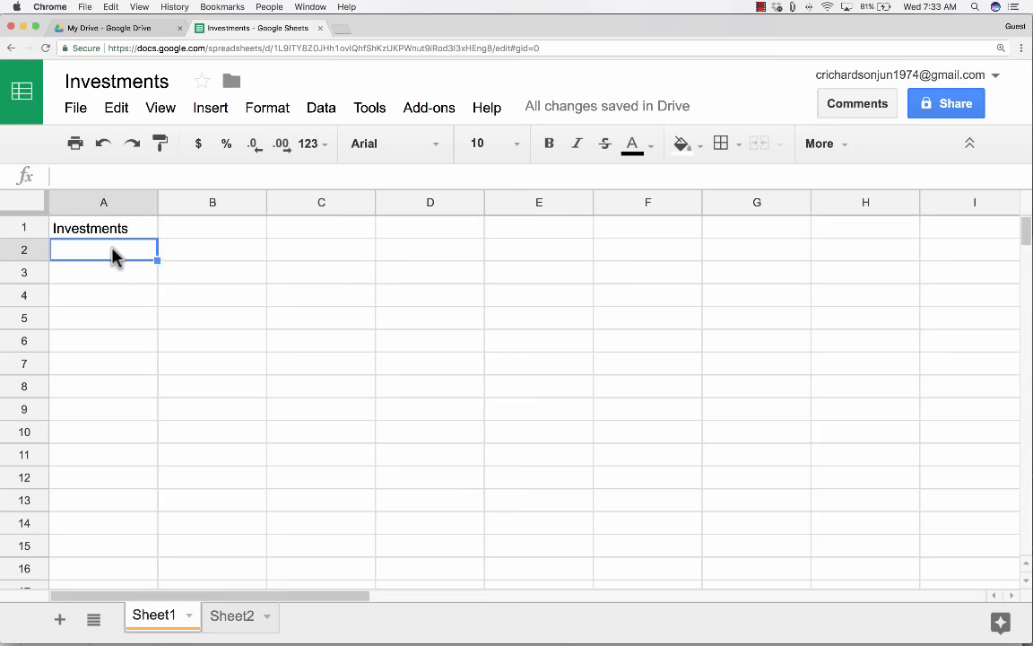
{"action": "type", "text": "Dol"}
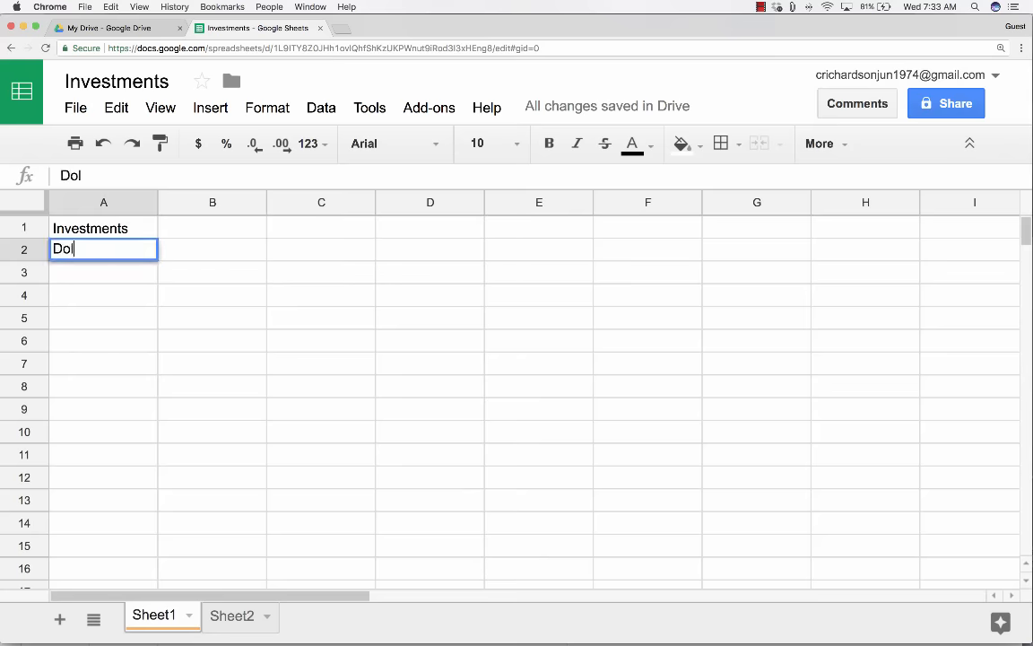
{"action": "type", "text": "lars Invested"}
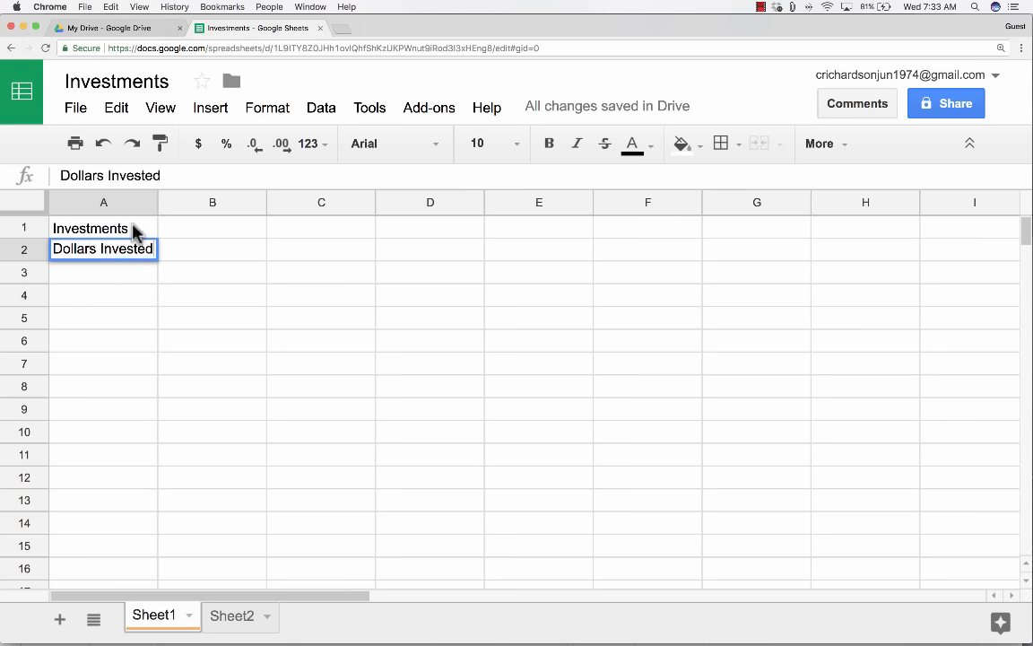
{"action": "left_click", "coordinate": [137, 254]}
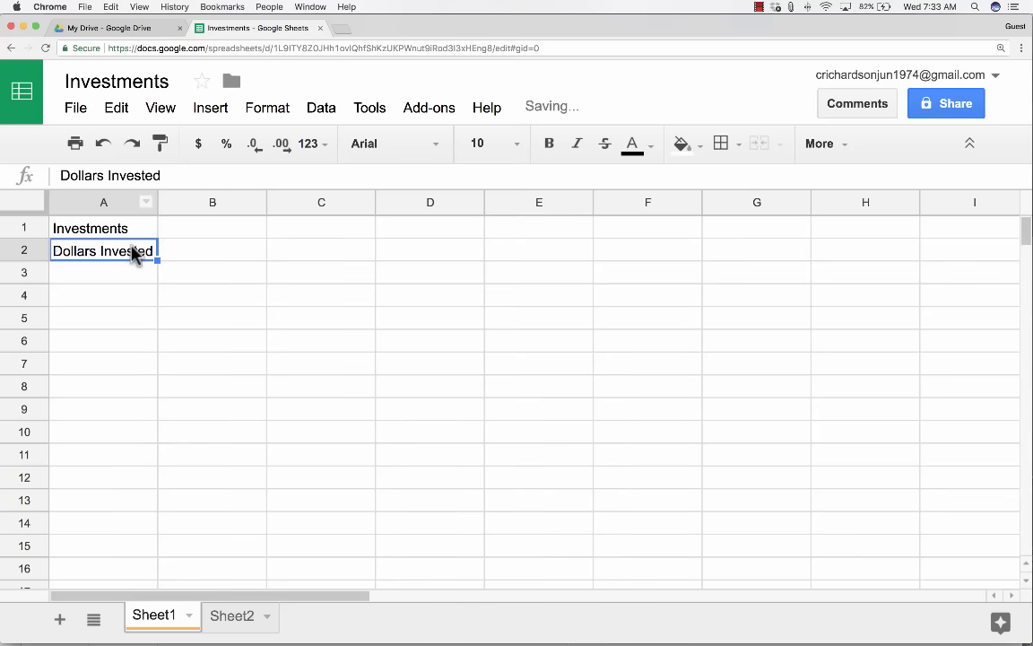
{"action": "left_click", "coordinate": [198, 255]}
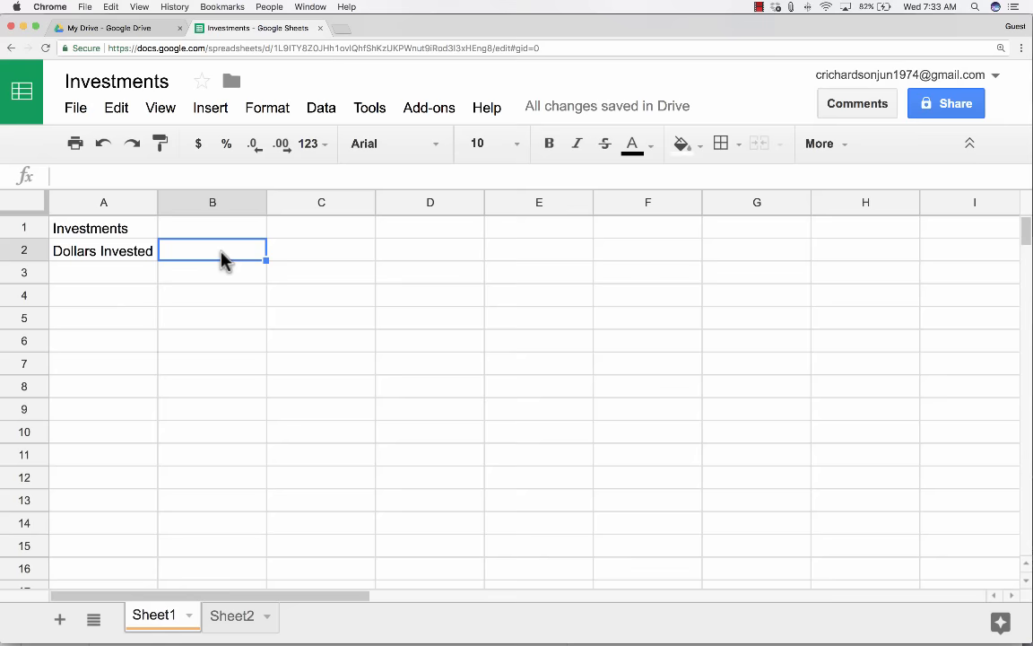
{"action": "left_click", "coordinate": [105, 256]}
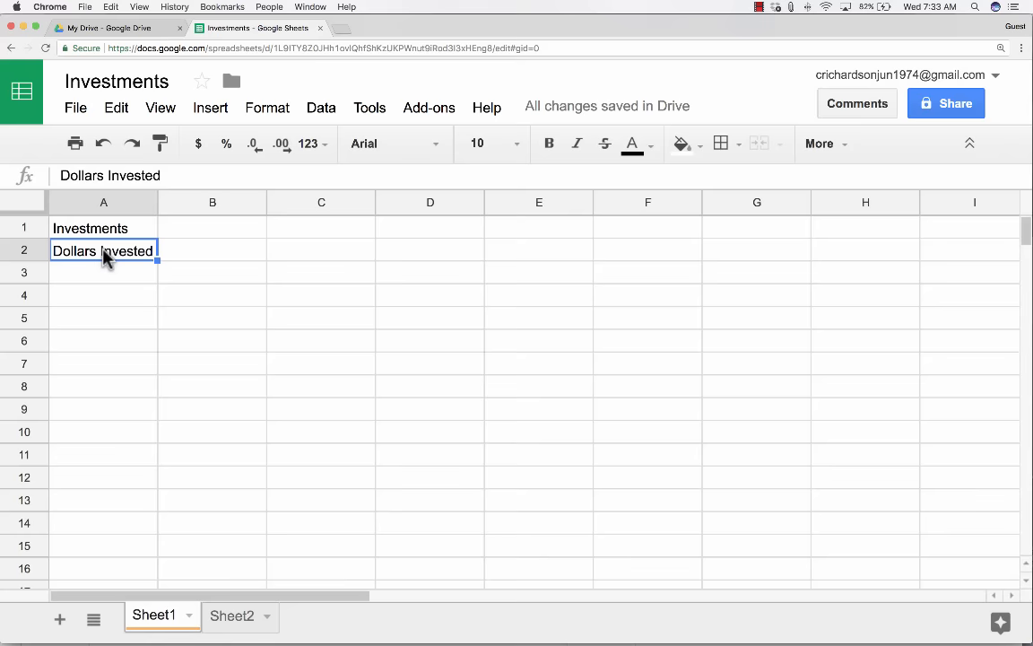
Add the headings Investment Name in B2 and Current Value in C2.
{"action": "key", "text": "Tab"}
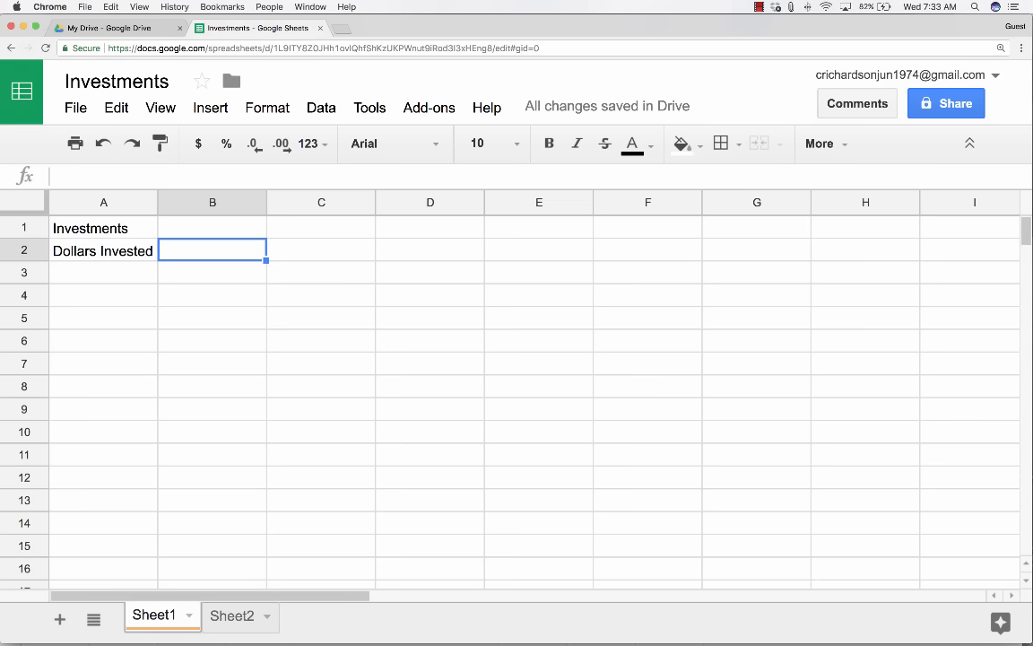
{"action": "type", "text": "Investme"}
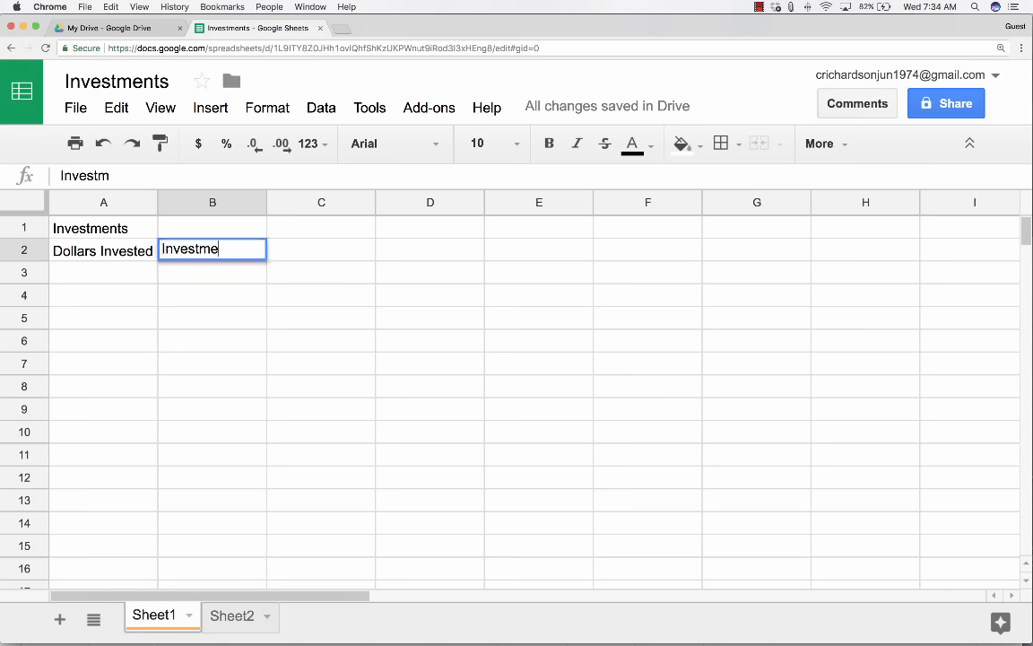
{"action": "type", "text": "nt Name"}
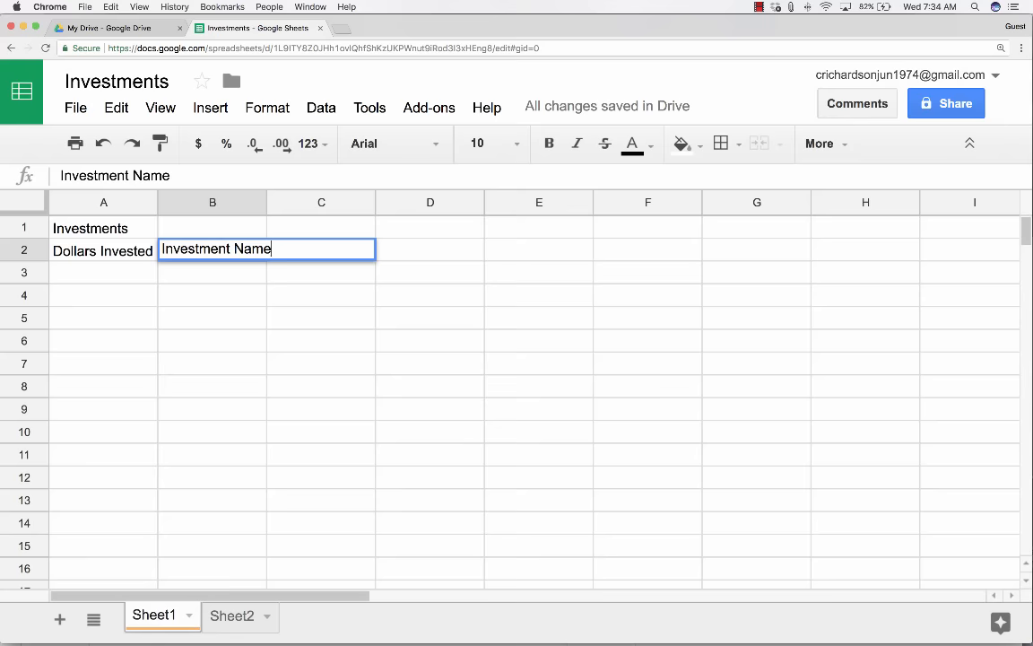
{"action": "key", "text": "Tab"}
{"action": "type", "text": "Cu"}
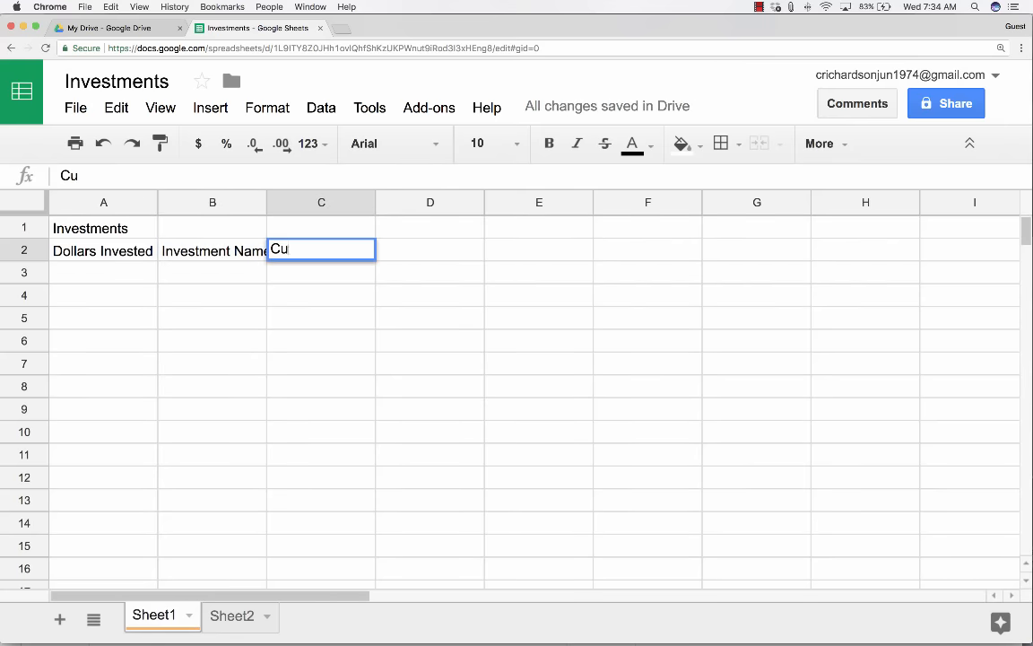
{"action": "type", "text": "rrent Value"}
{"action": "key", "text": "Tab"}
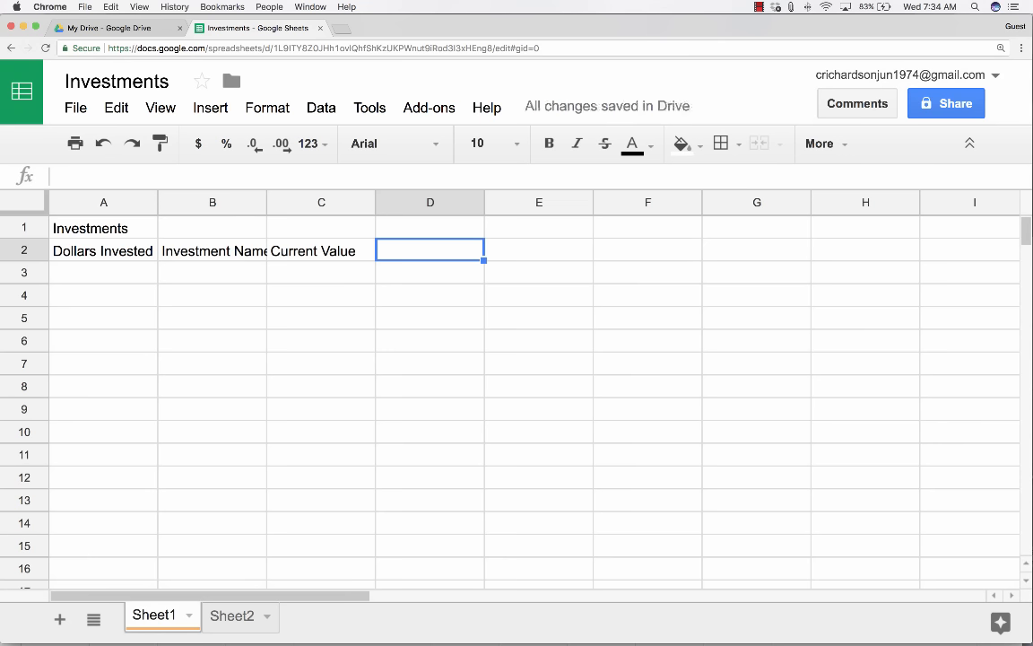
{"action": "key", "text": "super+plus"}
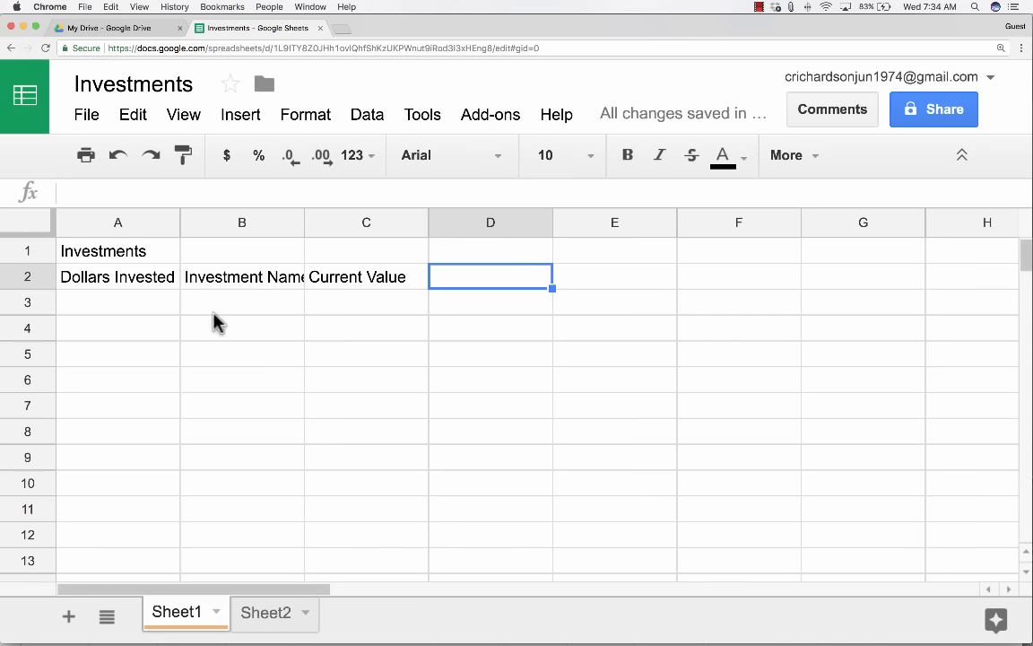
Type 100 into cell A3 under Dollars Invested.
{"action": "left_click", "coordinate": [139, 286]}
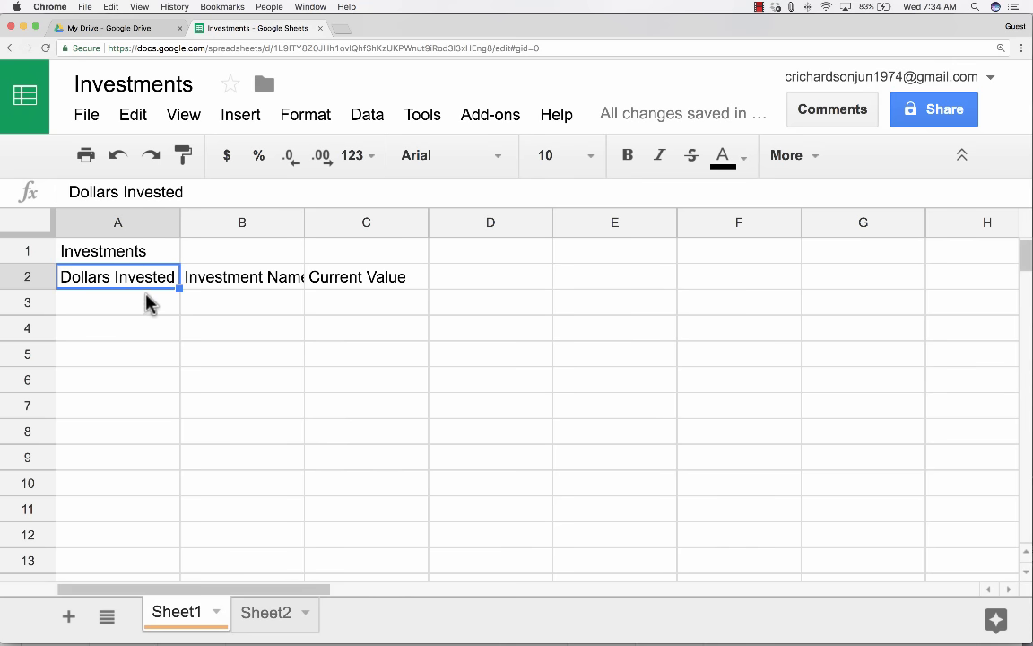
{"action": "left_click", "coordinate": [141, 310]}
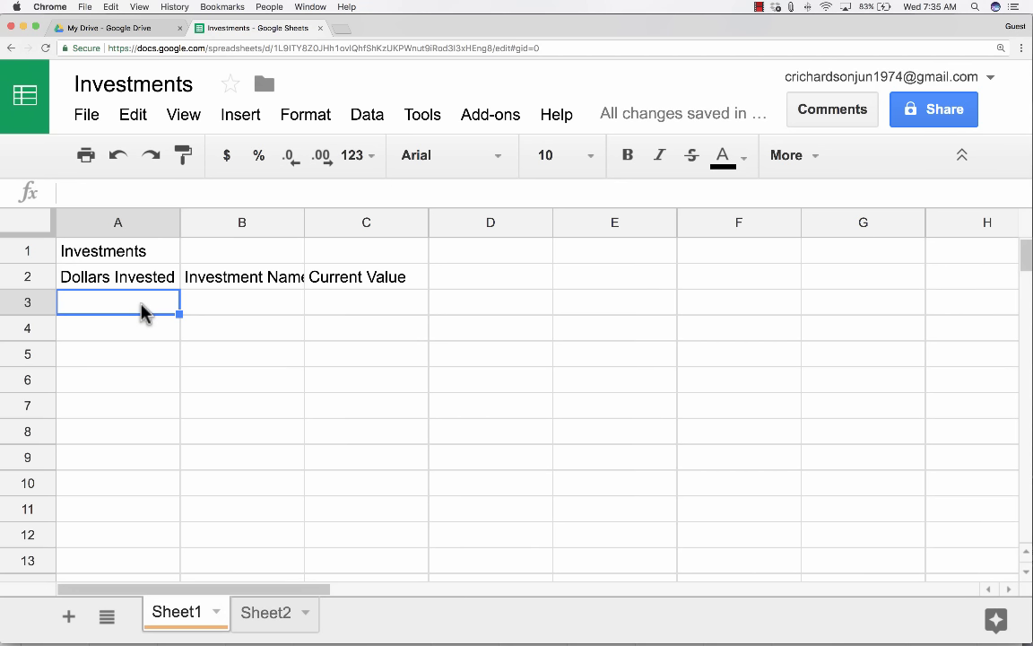
{"action": "type", "text": "100"}
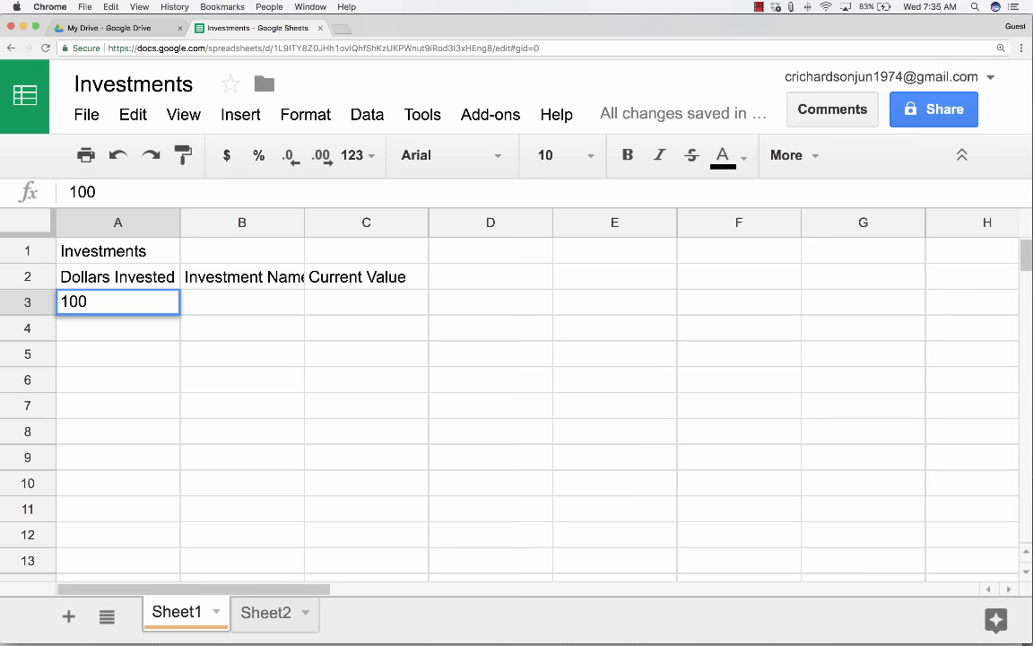
{"action": "key", "text": "Return"}
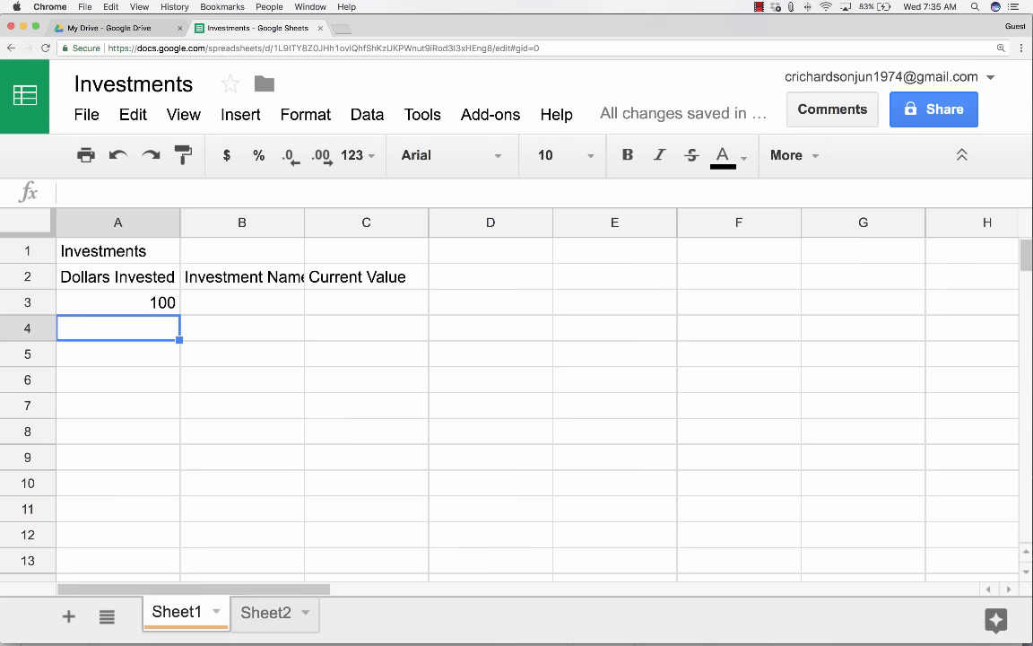
Move around the sheet with the arrow keys, ending in cell A4 for the next amount.
{"action": "key", "text": "Right"}
{"action": "key", "text": "Right"}
{"action": "key", "text": "Right"}
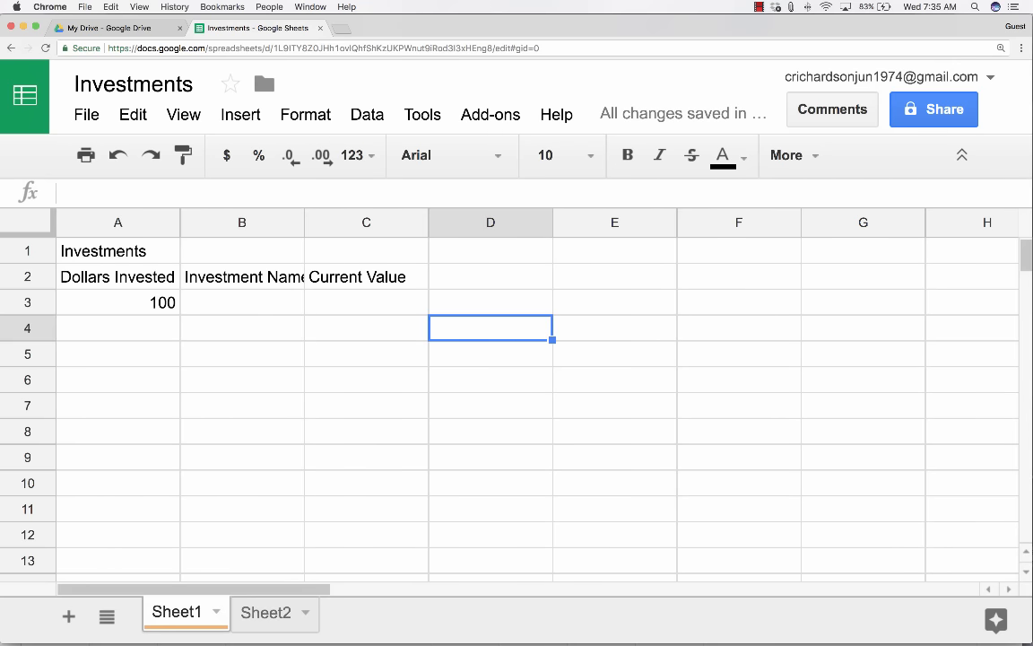
{"action": "key", "text": "Return"}
{"action": "key", "text": "Return"}
{"action": "key", "text": "Return"}
{"action": "key", "text": "Return"}
{"action": "key", "text": "Return"}
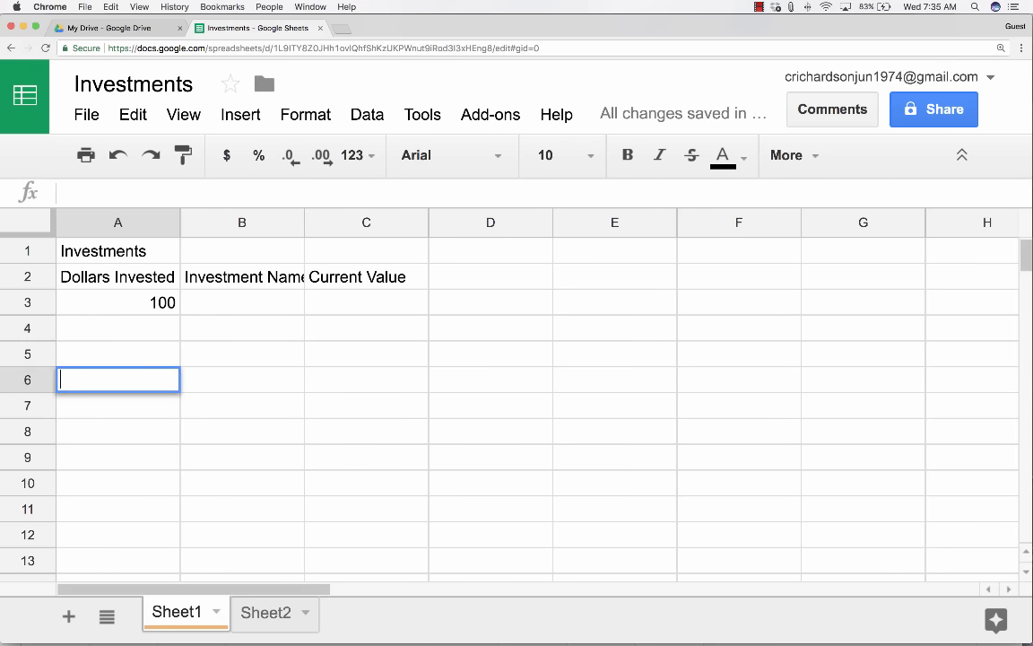
{"action": "key", "text": "Return"}
{"action": "key", "text": "Return"}
{"action": "key", "text": "Return"}
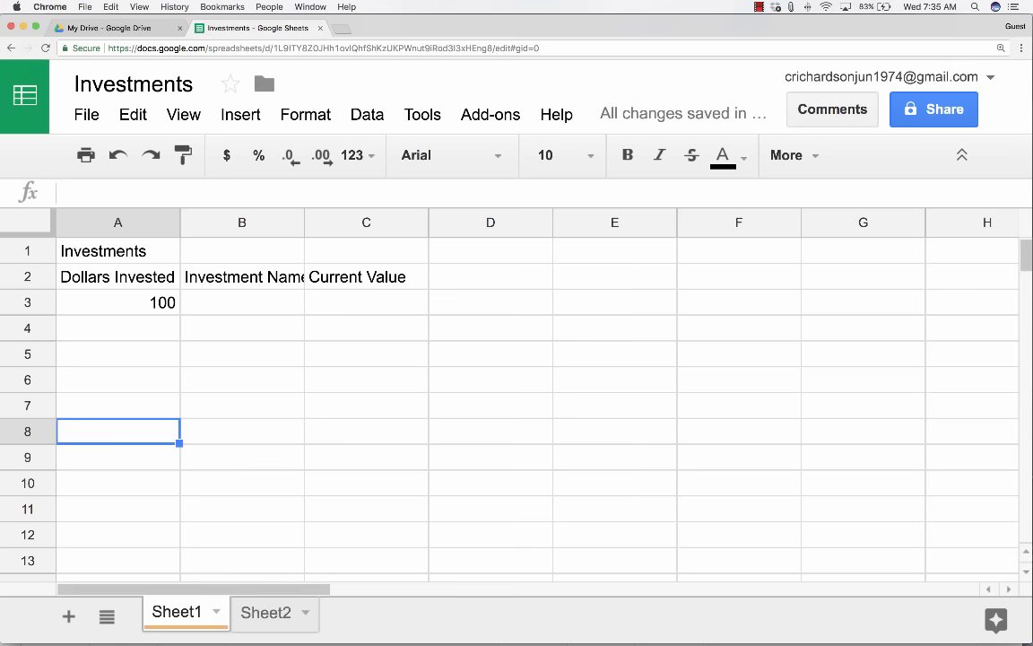
{"action": "left_click", "coordinate": [153, 309]}
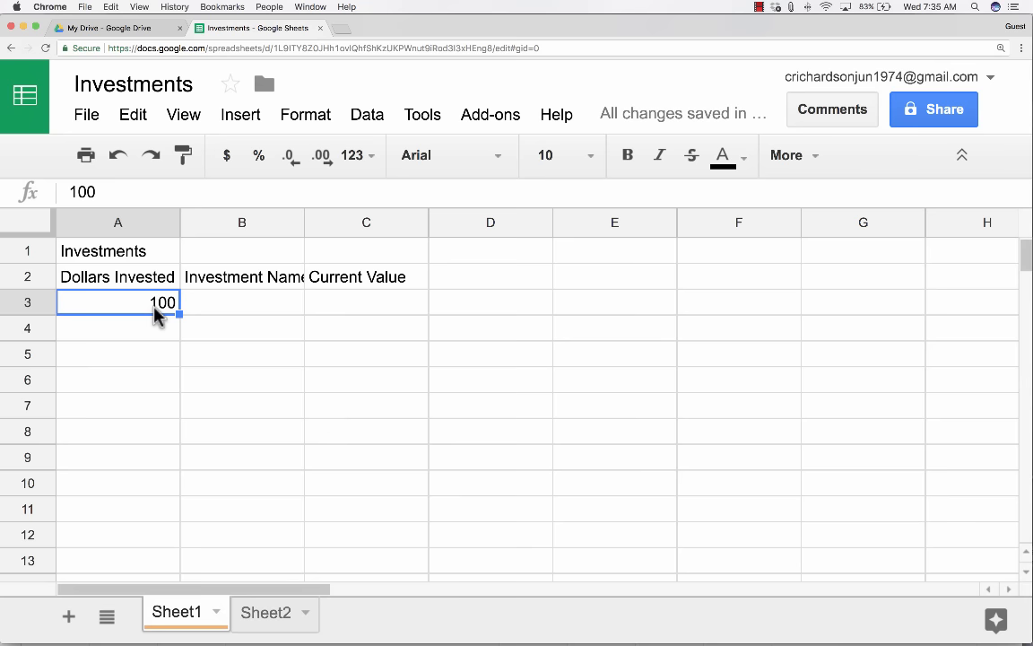
{"action": "key", "text": "Down"}
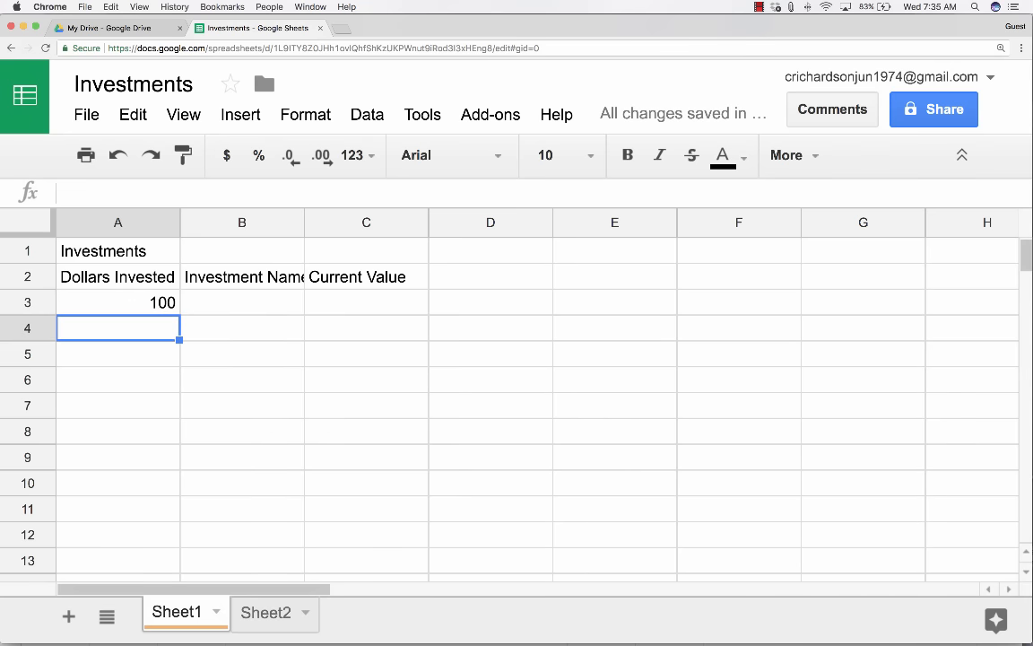
{"action": "key", "text": "Return"}
{"action": "key", "text": "Up"}
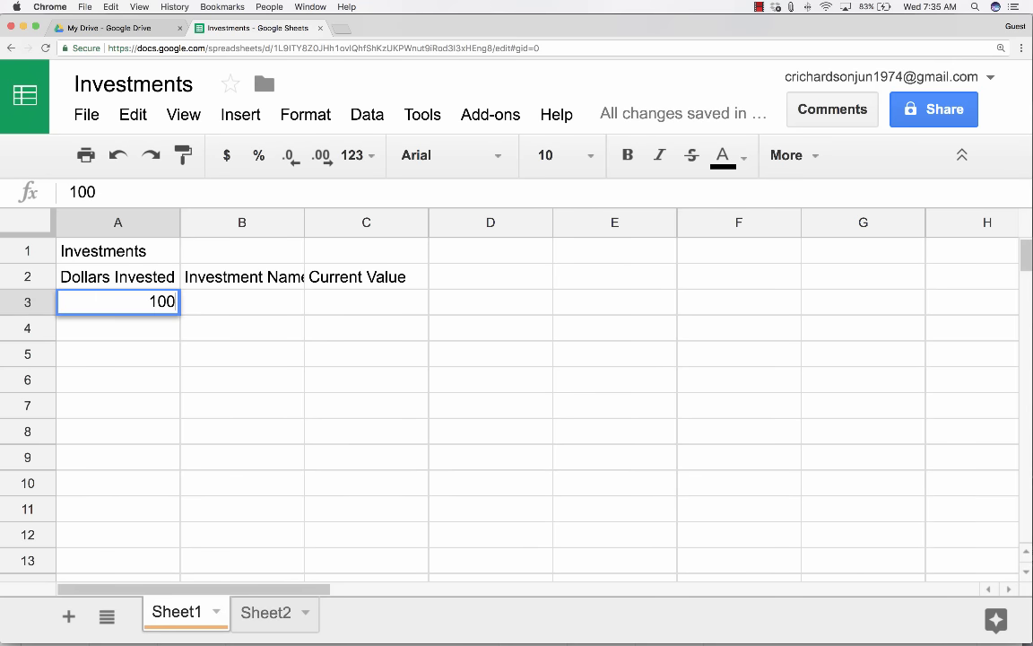
{"action": "key", "text": "Up"}
{"action": "key", "text": "Up"}
{"action": "key", "text": "Right"}
{"action": "key", "text": "Right"}
{"action": "key", "text": "Right"}
{"action": "key", "text": "Right"}
{"action": "key", "text": "Right"}
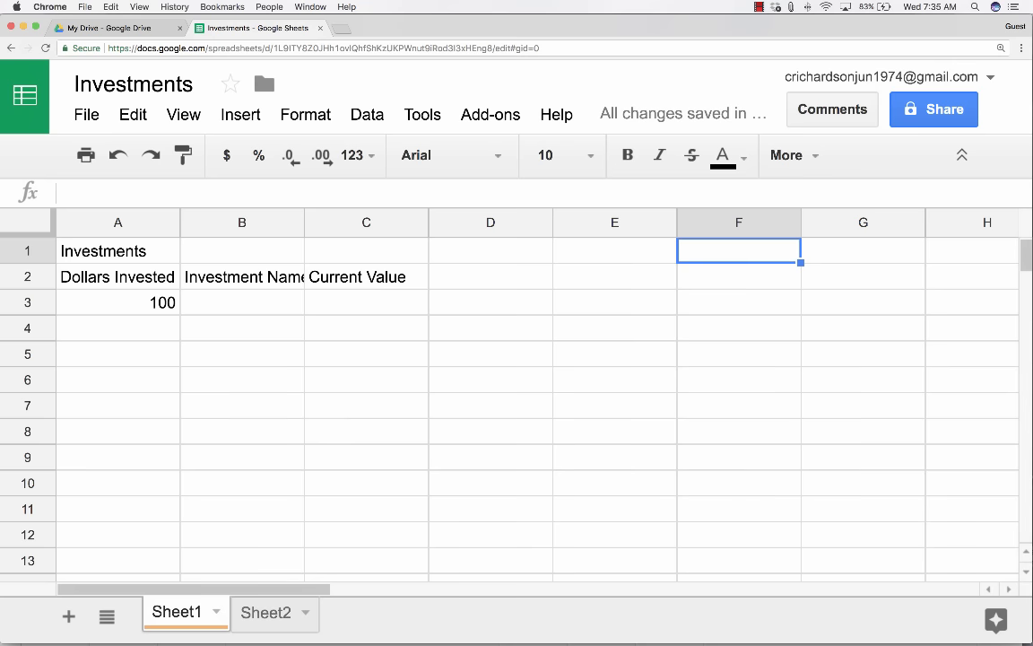
{"action": "key", "text": "Left"}
{"action": "key", "text": "Left"}
{"action": "key", "text": "Left"}
{"action": "key", "text": "Left"}
{"action": "key", "text": "Left"}
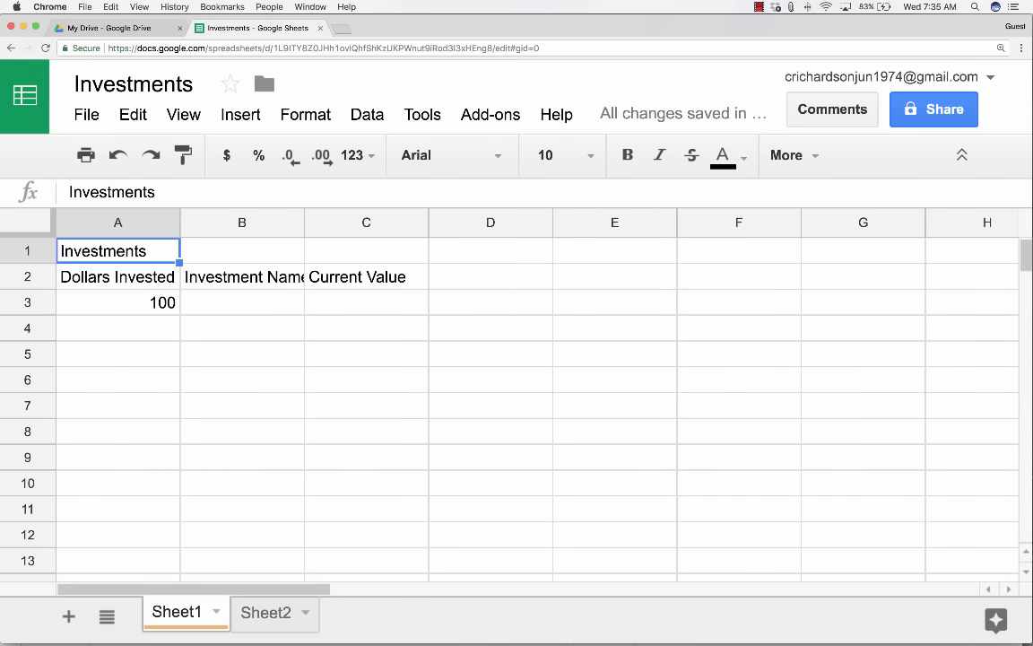
{"action": "key", "text": "Down"}
{"action": "key", "text": "Down"}
{"action": "key", "text": "Down"}
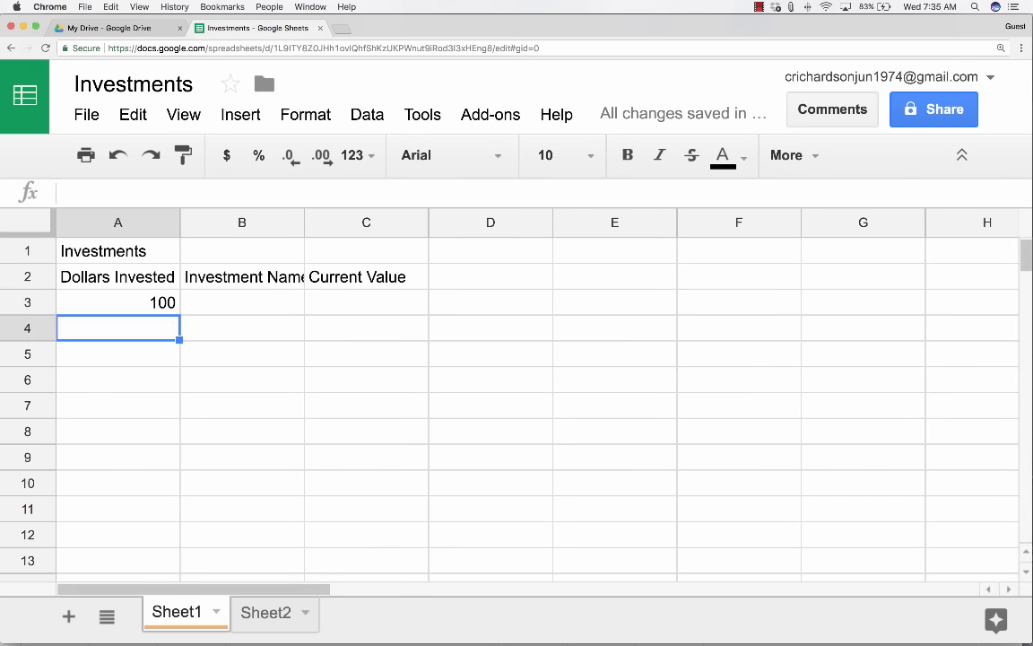
Enter the amounts 500, 50 and 200 into A4:A6.
{"action": "type", "text": "500"}
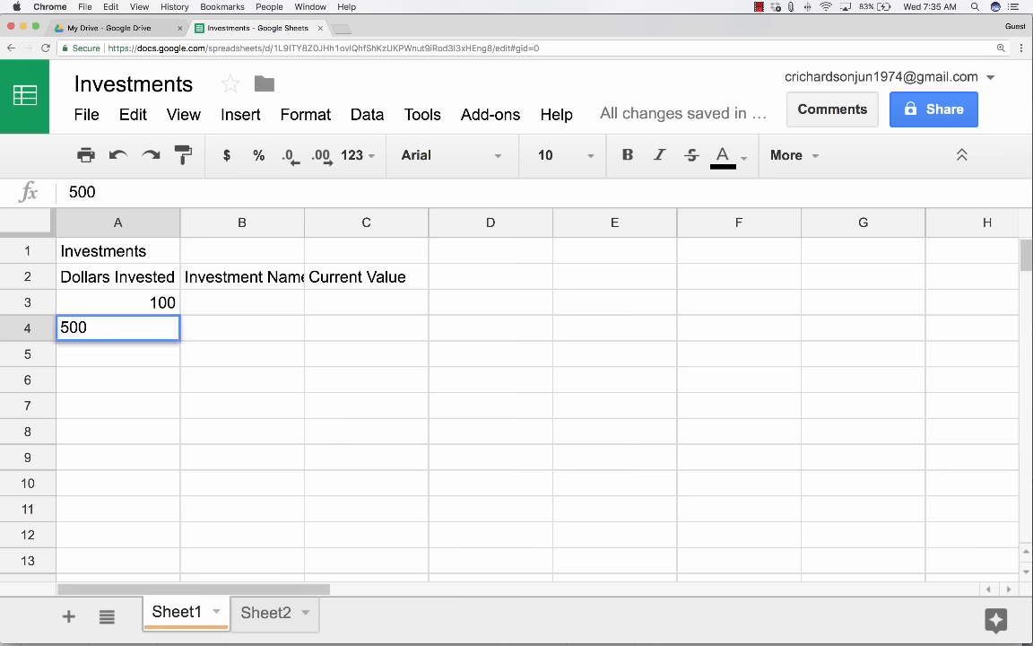
{"action": "key", "text": "Return"}
{"action": "type", "text": "50"}
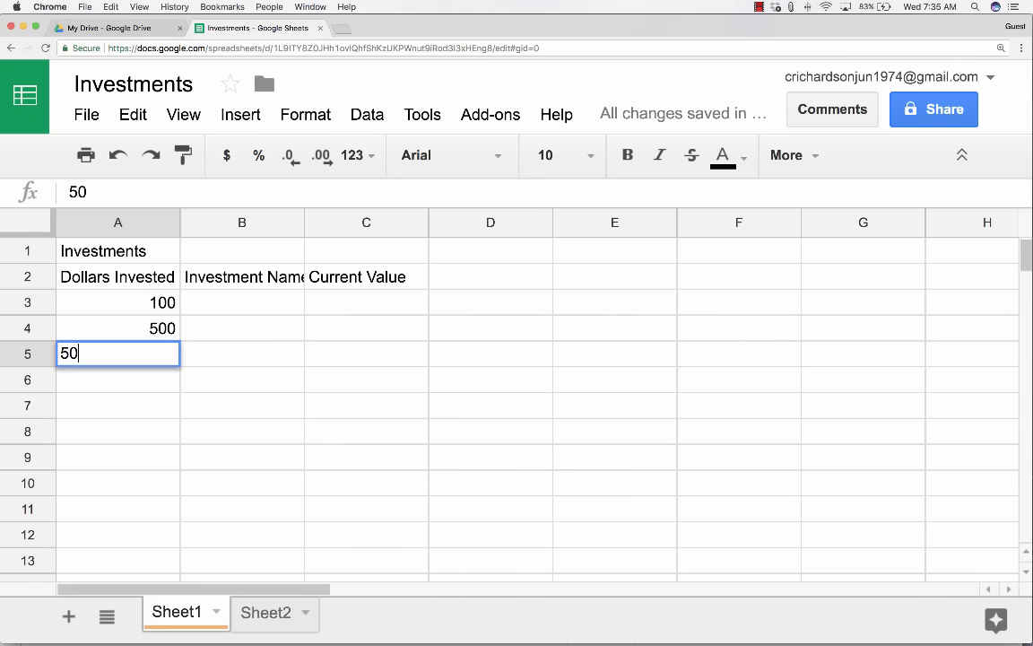
{"action": "key", "text": "Return"}
{"action": "type", "text": "200"}
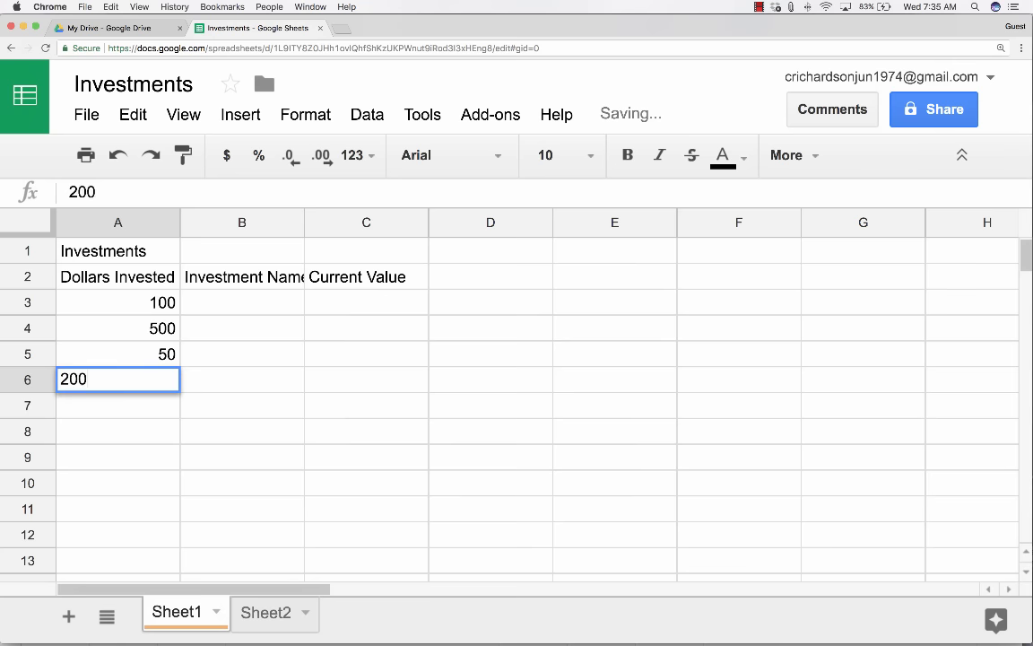
{"action": "key", "text": "Return"}
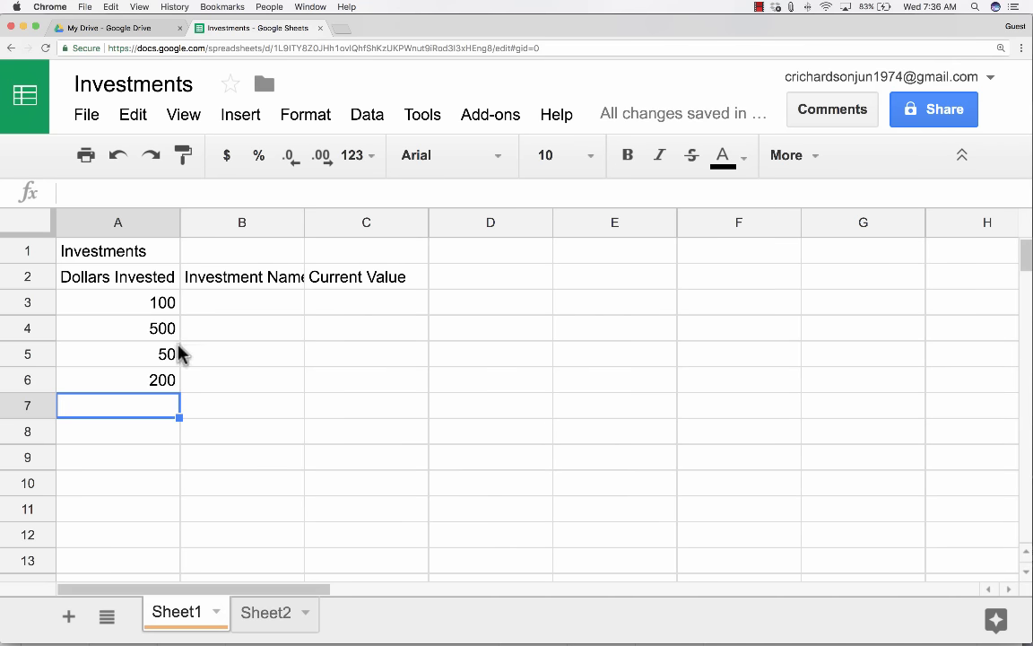
Enter the names Google Stock, Mid-Cap Mutual Fund, CD and 401K in B3:B6.
{"action": "left_click", "coordinate": [236, 307]}
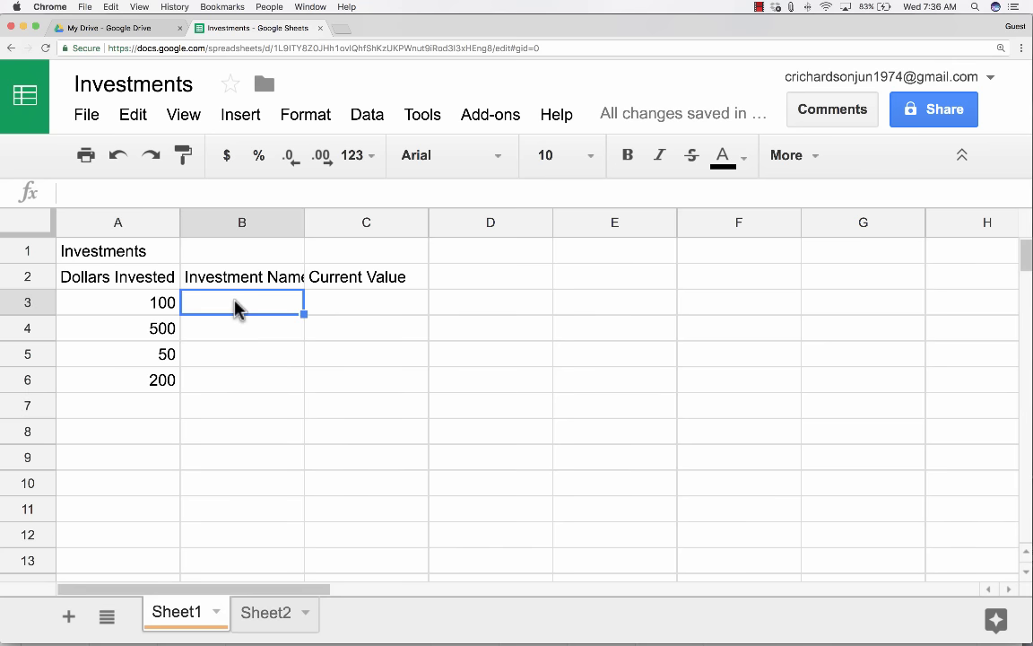
{"action": "type", "text": "Google Stock"}
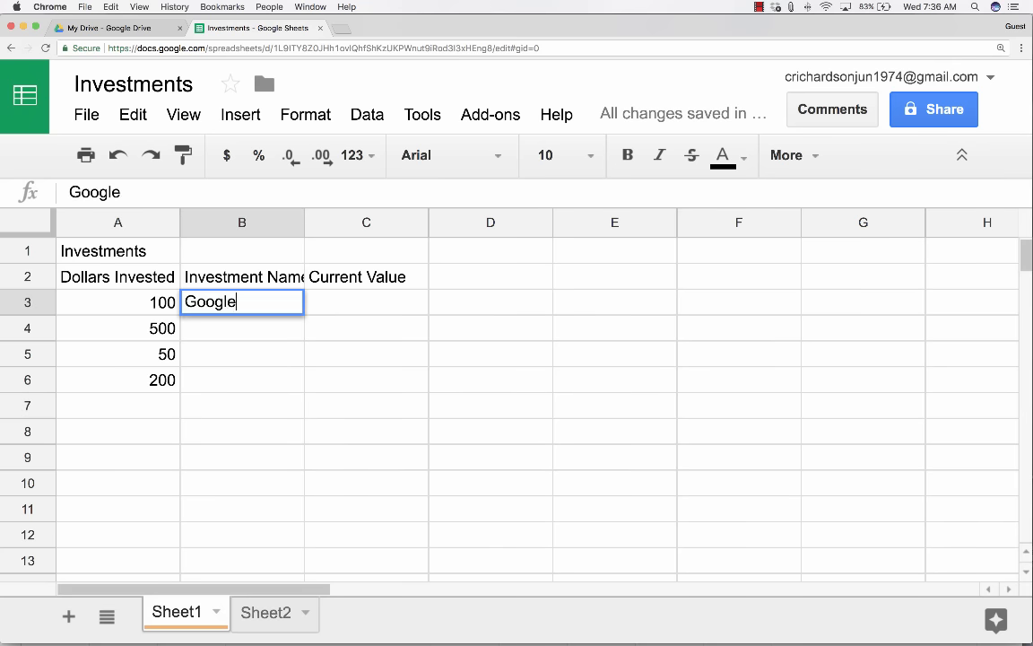
{"action": "key", "text": "Return"}
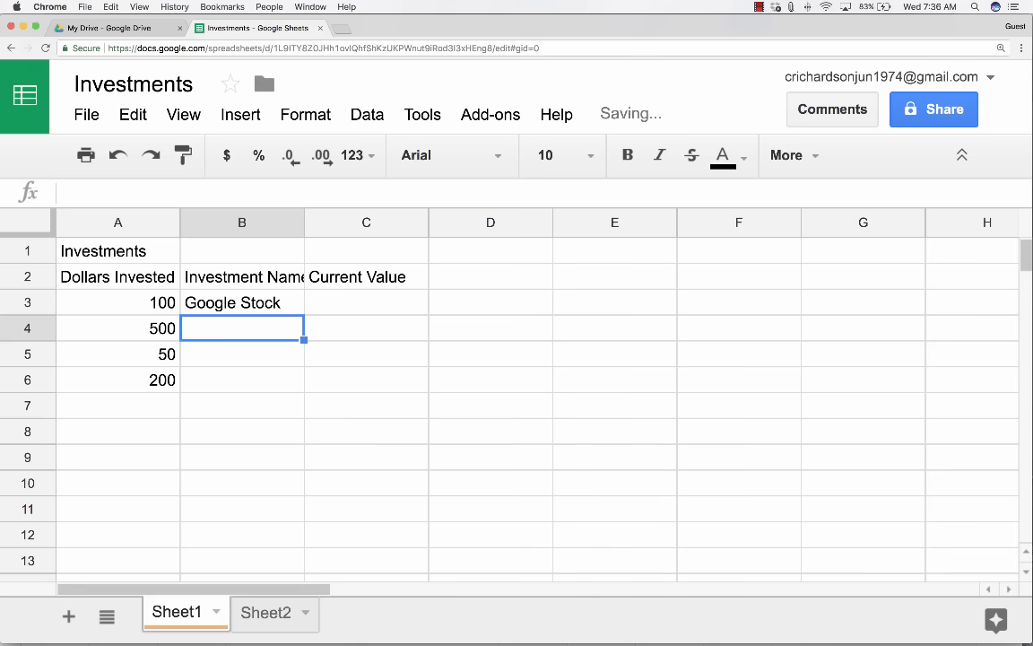
{"action": "type", "text": "Mid-Cap Mutual"}
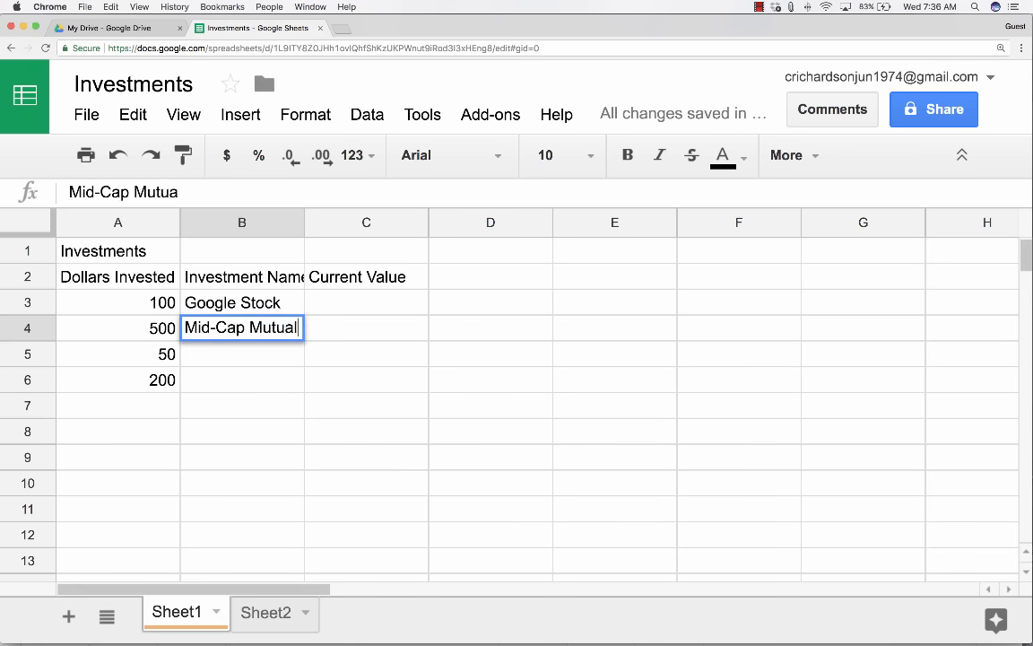
{"action": "type", "text": " Fund"}
{"action": "key", "text": "Return"}
{"action": "type", "text": "CD"}
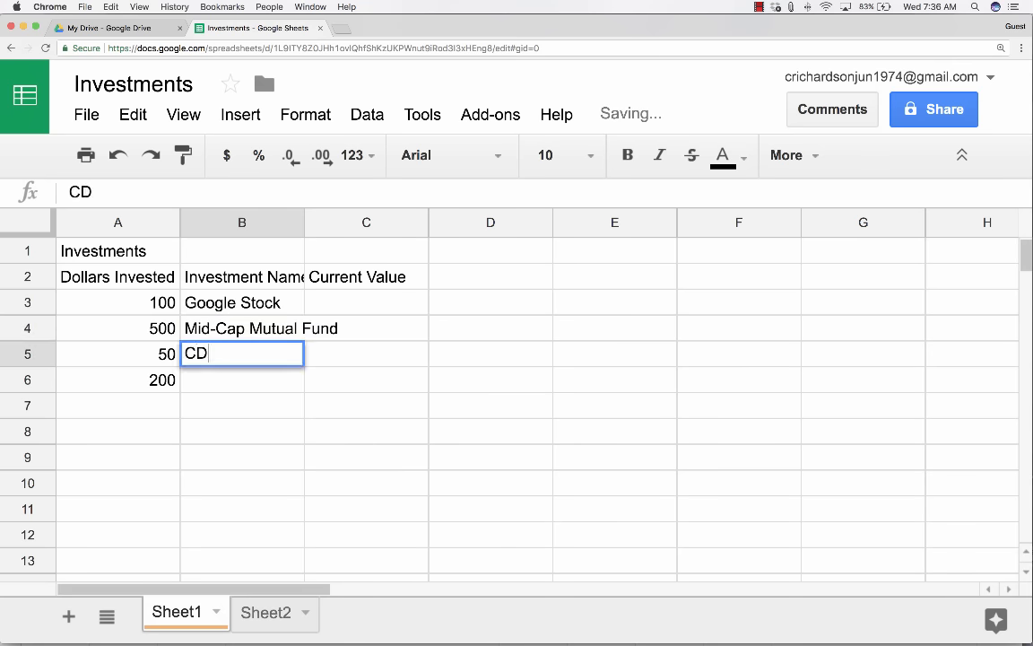
{"action": "key", "text": "Return"}
{"action": "type", "text": "401K"}
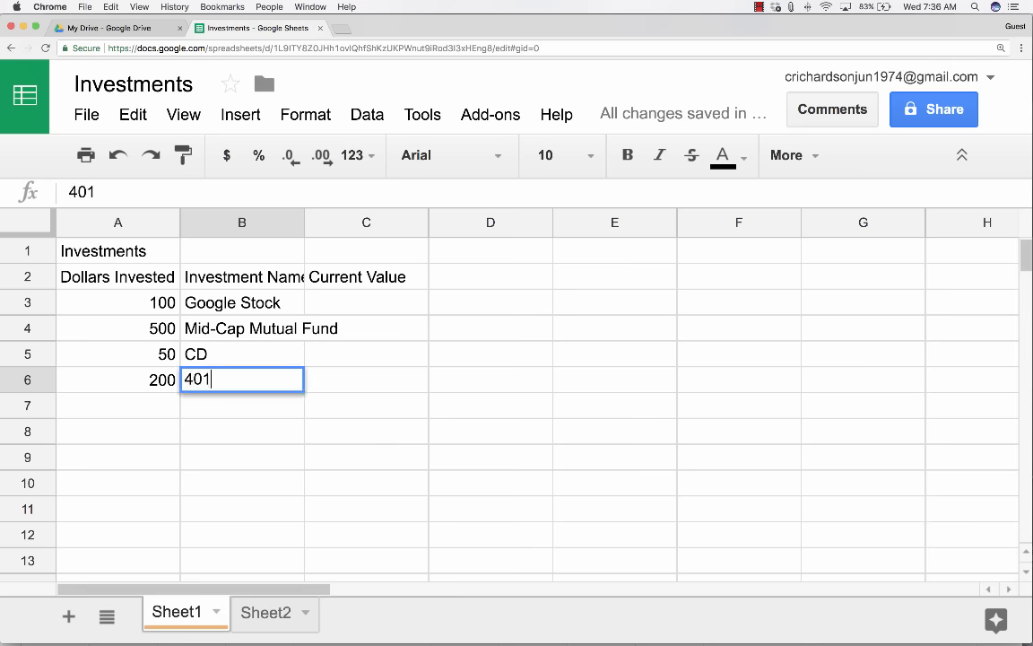
{"action": "left_click", "coordinate": [370, 305]}
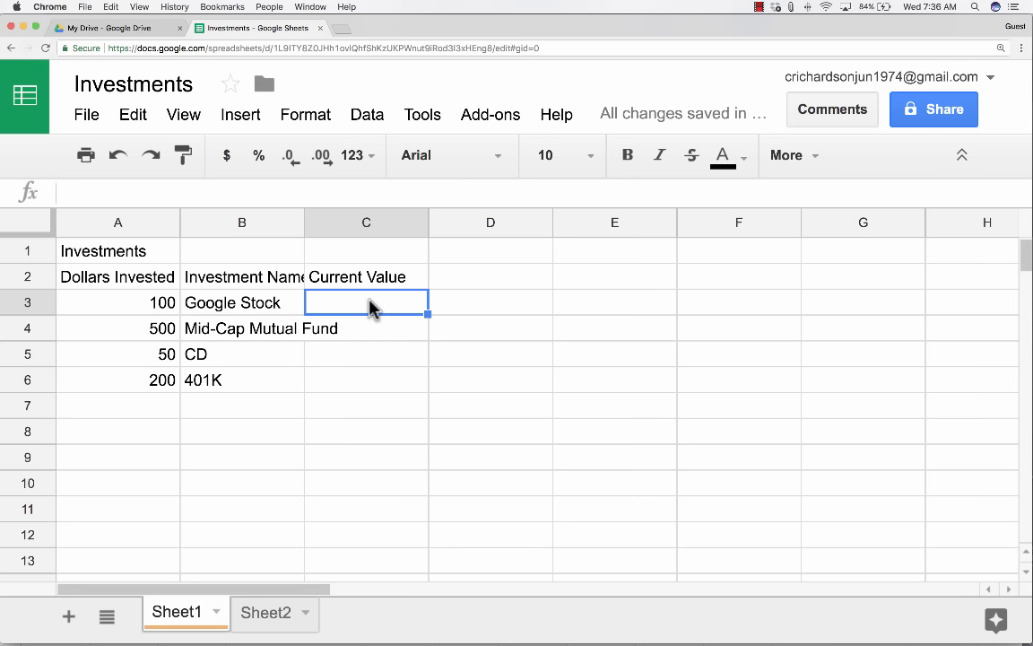
Type 1000 into C3 as the first Current Value figure.
{"action": "type", "text": "1000"}
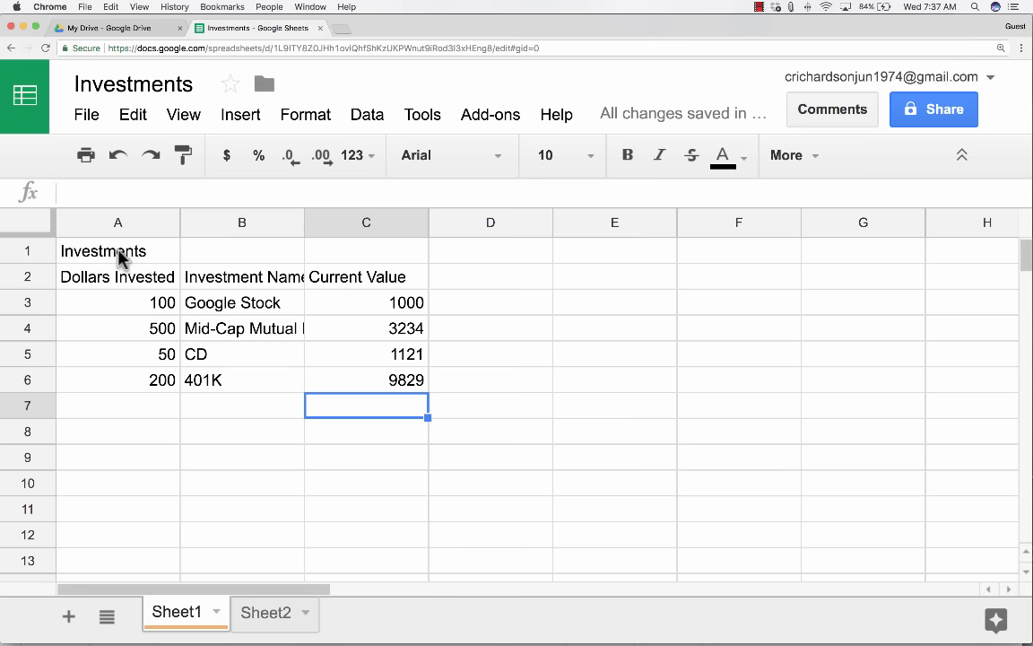
{"action": "left_click", "coordinate": [119, 254]}
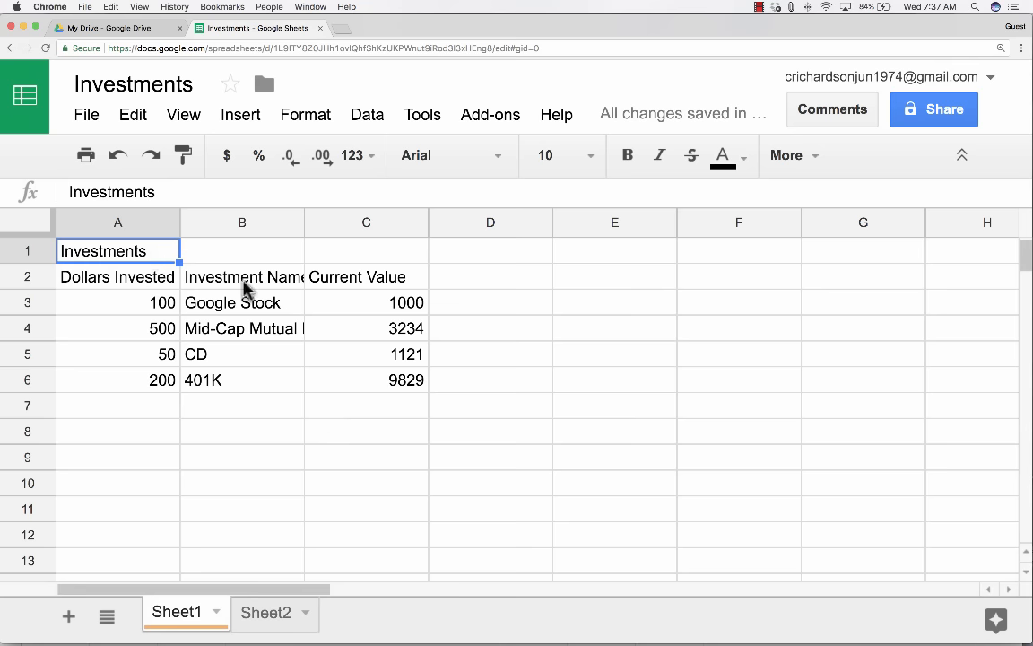
Select A1:C1 and merge them into one cell holding the Investments title.
{"action": "left_click", "coordinate": [231, 295]}
{"action": "left_click", "coordinate": [141, 254]}
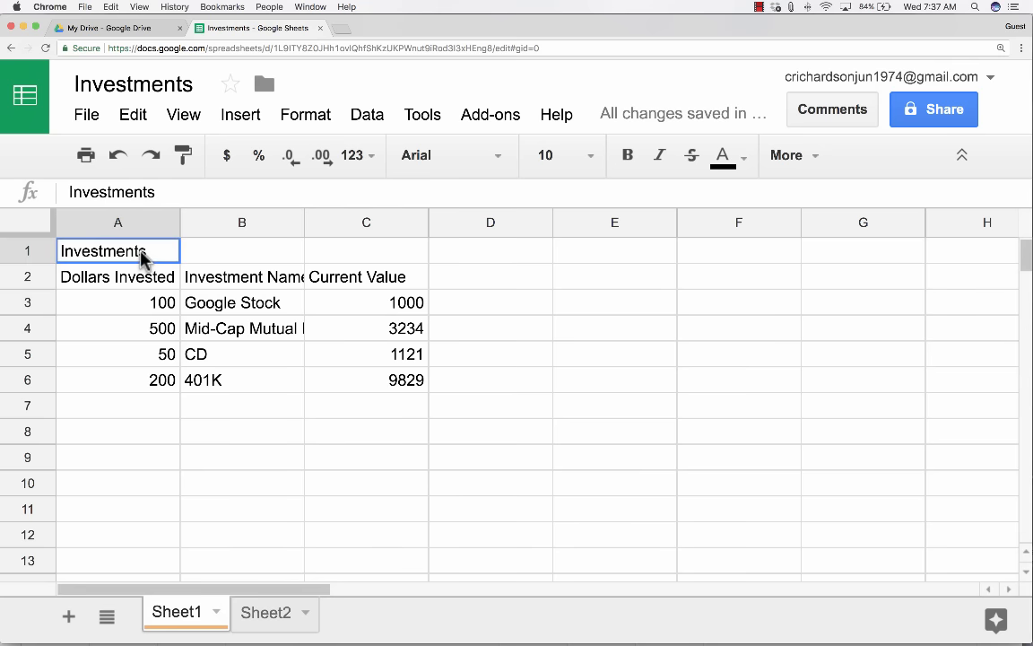
{"action": "left_click_drag", "start_coordinate": [120, 259], "coordinate": [375, 257]}
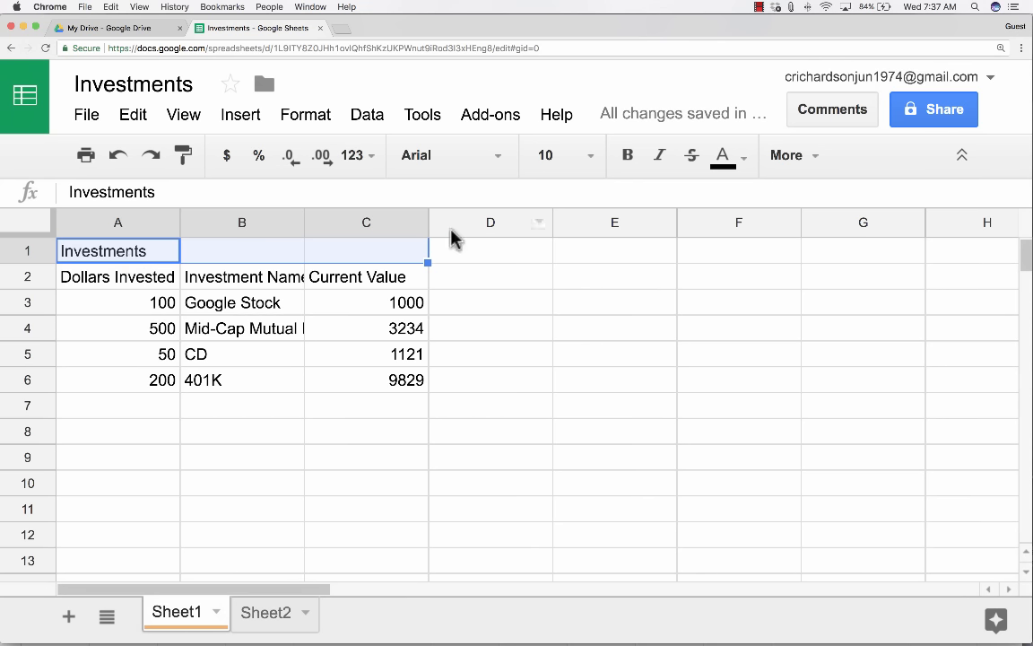
{"action": "left_click", "coordinate": [794, 156]}
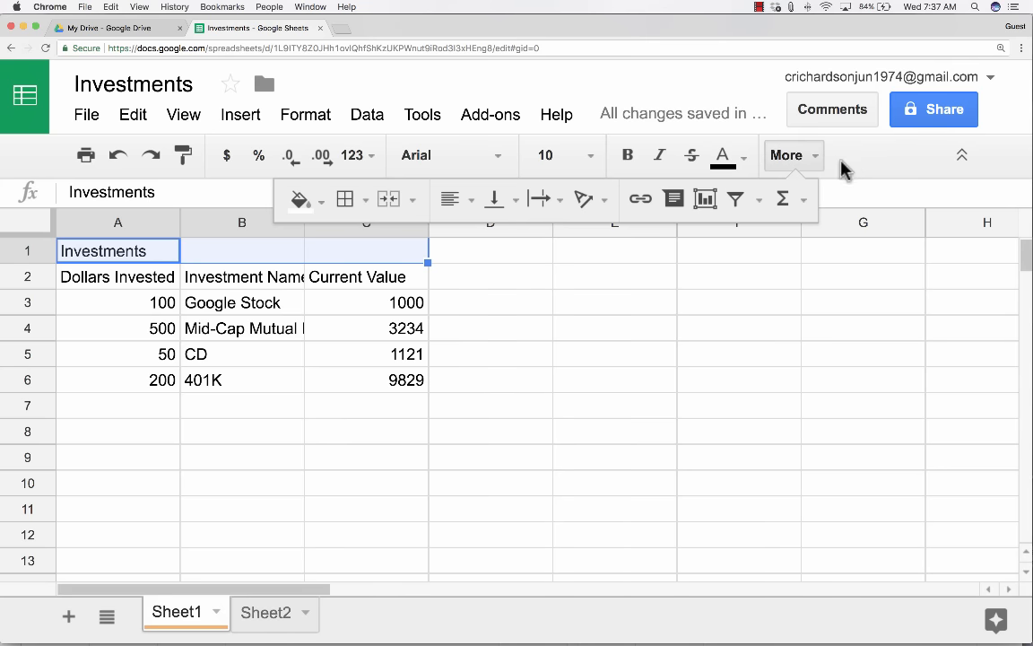
{"action": "left_click", "coordinate": [799, 157]}
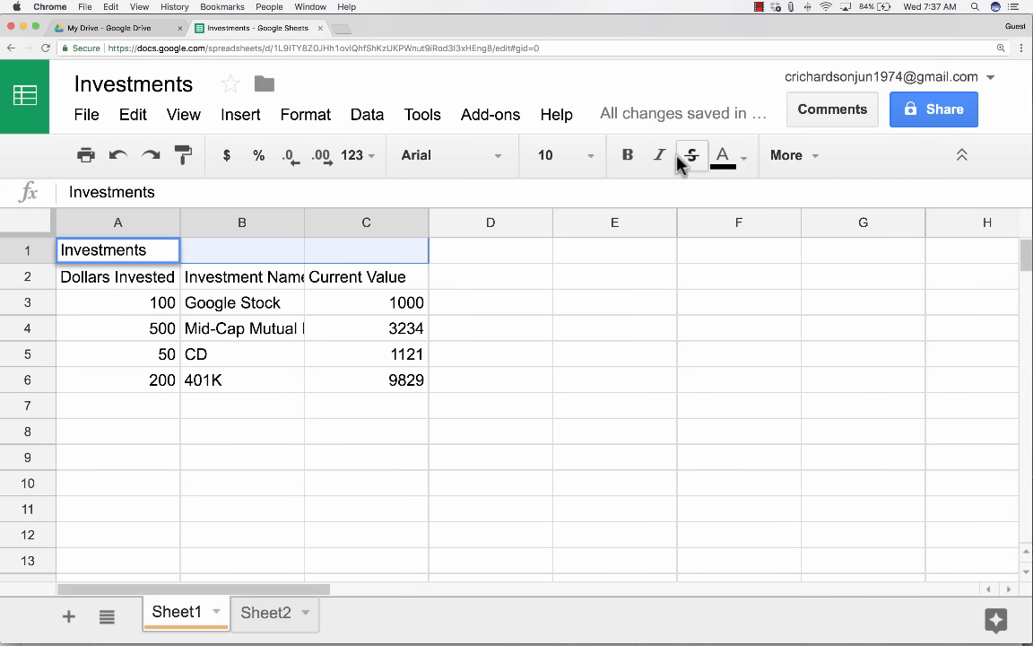
{"action": "key", "text": "super+minus"}
{"action": "key", "text": "super+minus"}
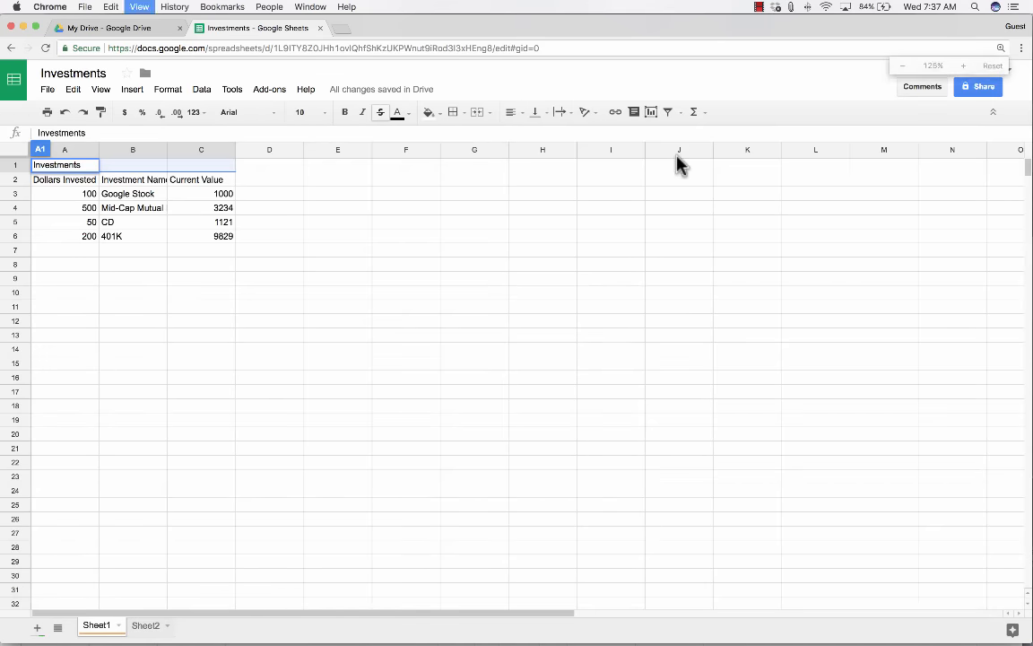
{"action": "key", "text": "super+plus"}
{"action": "key", "text": "super+plus"}
{"action": "key", "text": "super+plus"}
{"action": "key", "text": "super+plus"}
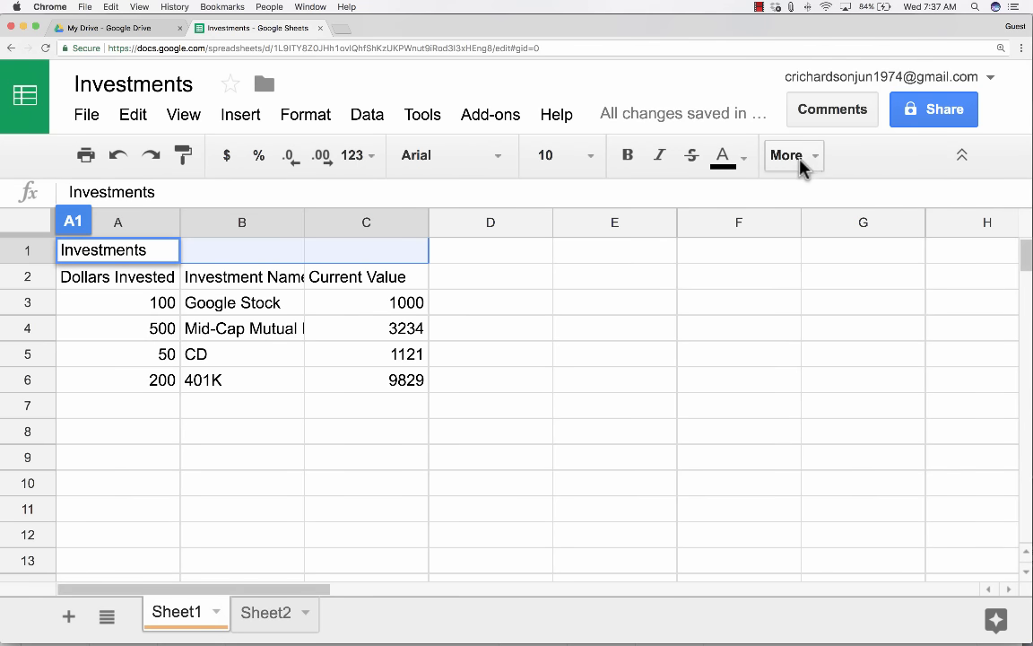
{"action": "left_click", "coordinate": [807, 160]}
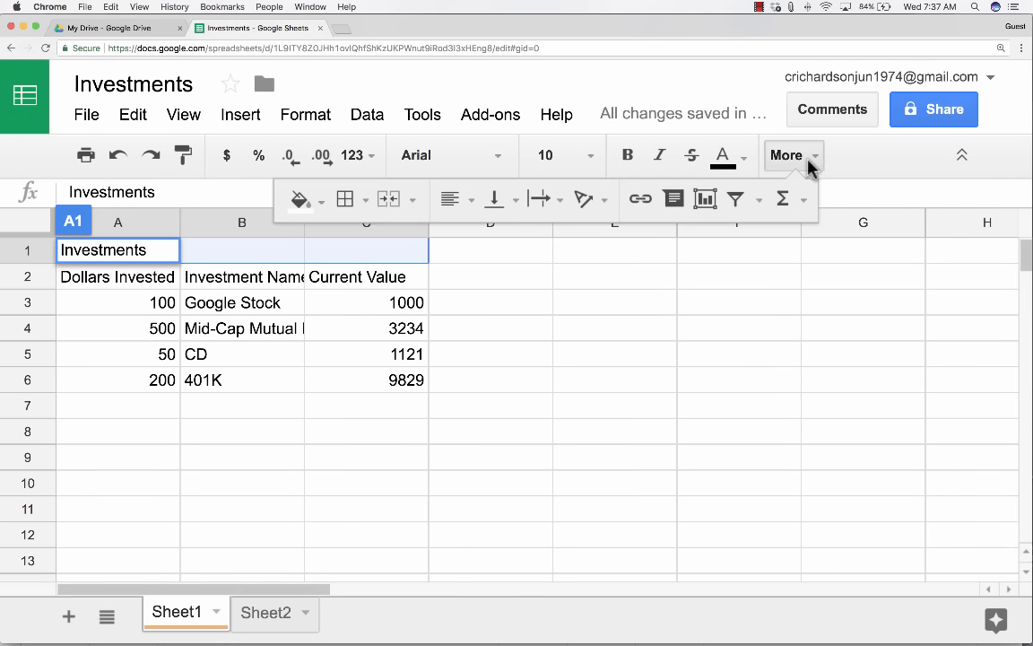
{"action": "left_click", "coordinate": [391, 201]}
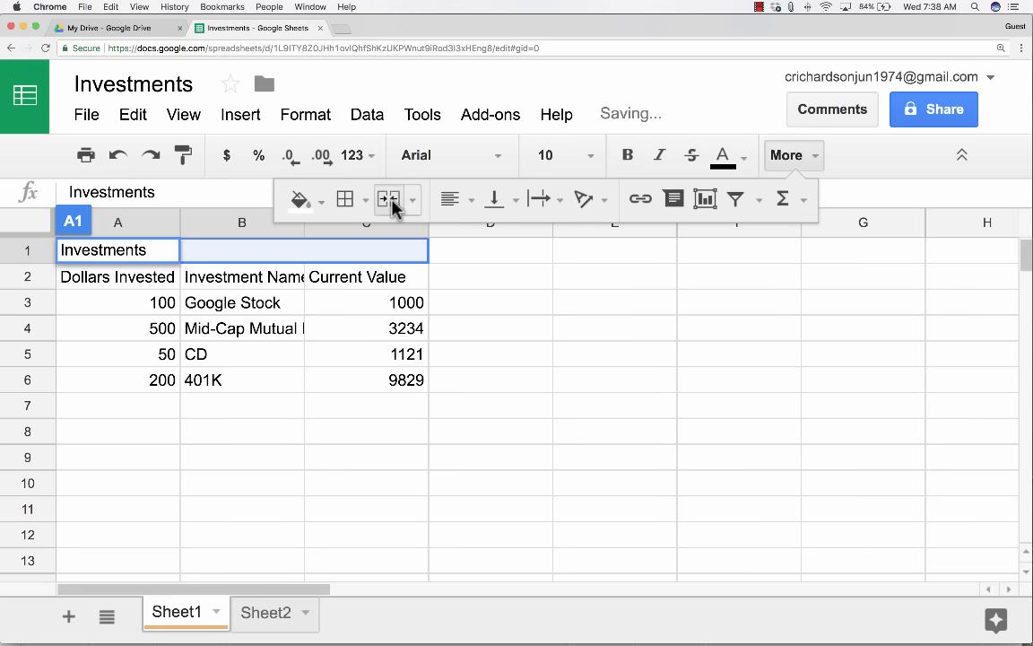
{"action": "left_click", "coordinate": [391, 201]}
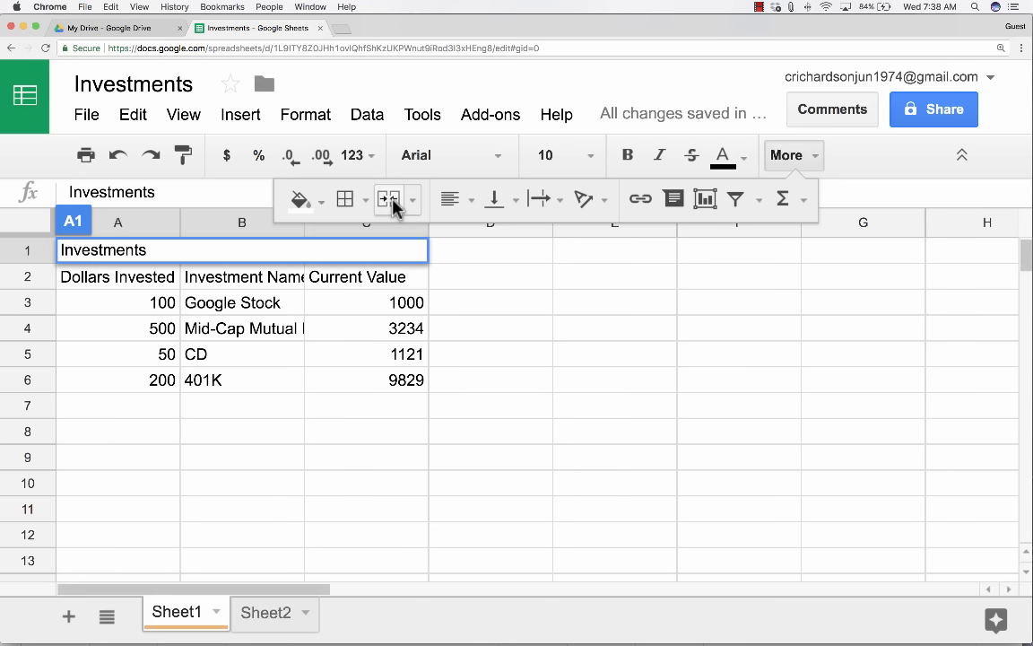
{"action": "left_click", "coordinate": [495, 334]}
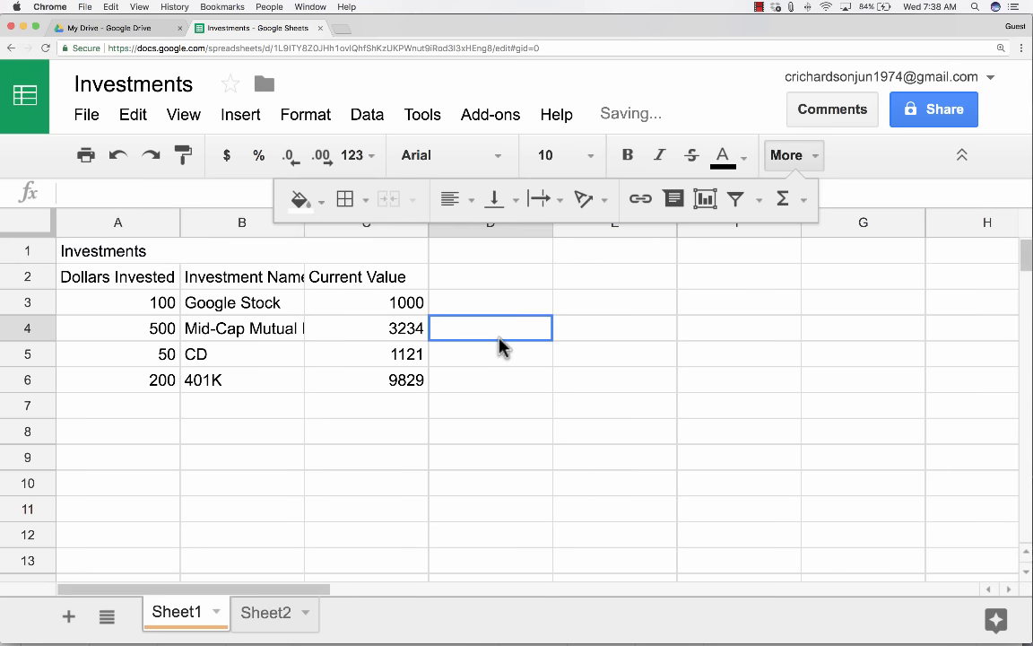
Center the merged Investments title horizontally across A1:C1.
{"action": "left_click", "coordinate": [214, 255]}
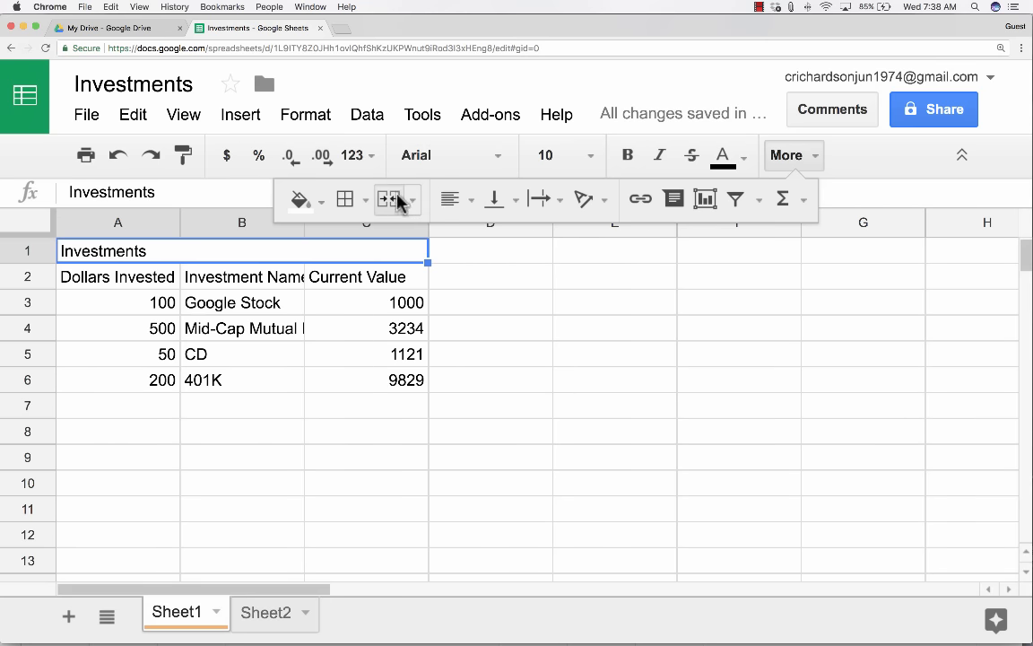
{"action": "left_click", "coordinate": [450, 202]}
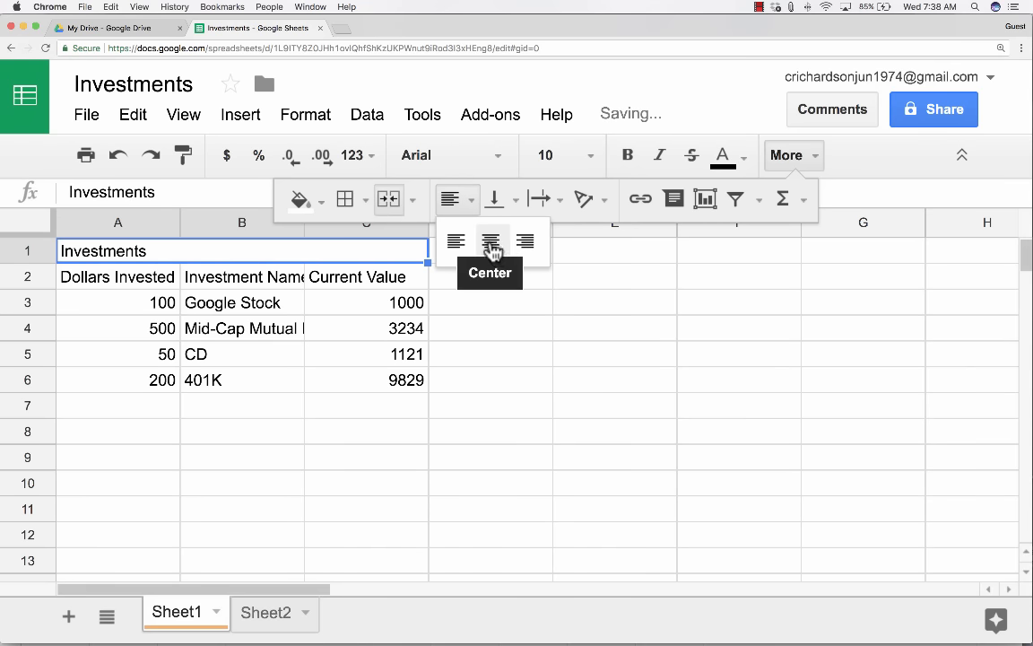
{"action": "left_click", "coordinate": [491, 242]}
{"action": "left_click", "coordinate": [524, 388]}
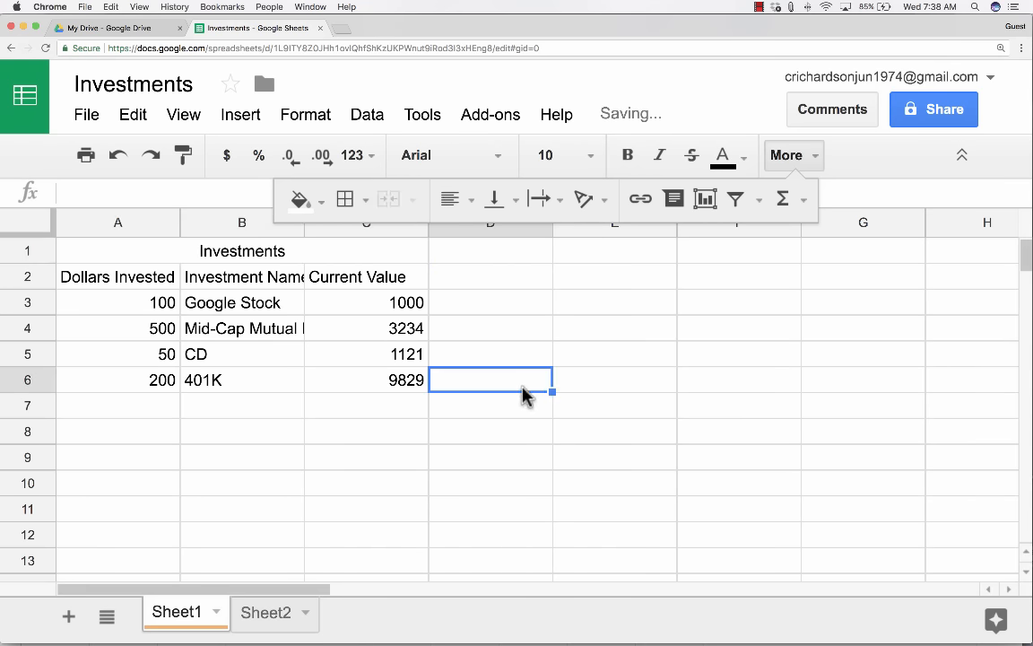
Make the merged Investments title bold.
{"action": "left_click", "coordinate": [325, 254]}
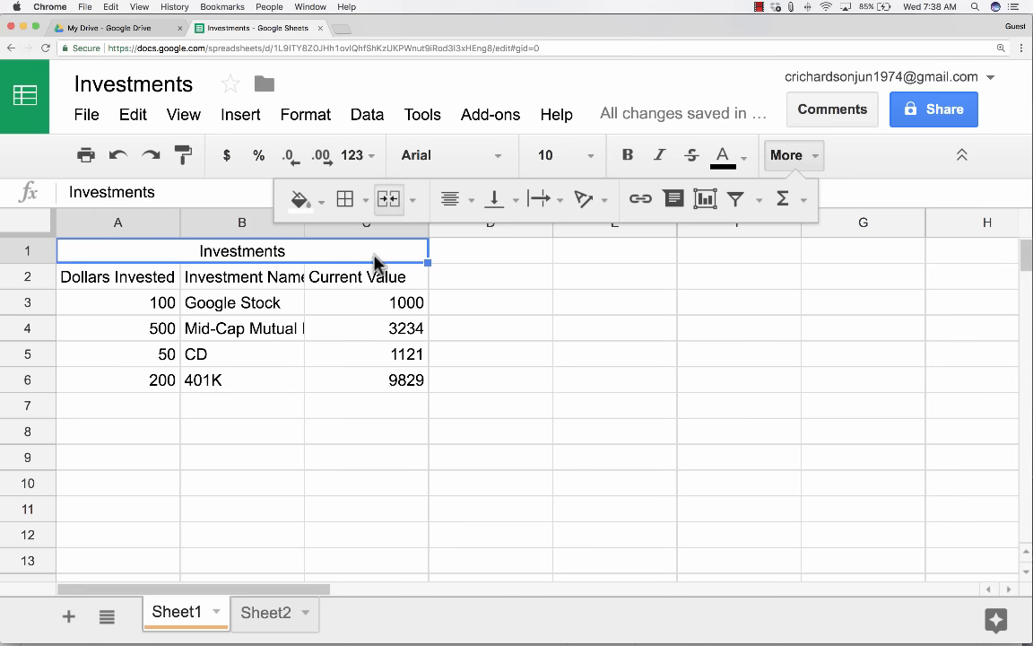
{"action": "left_click", "coordinate": [628, 159]}
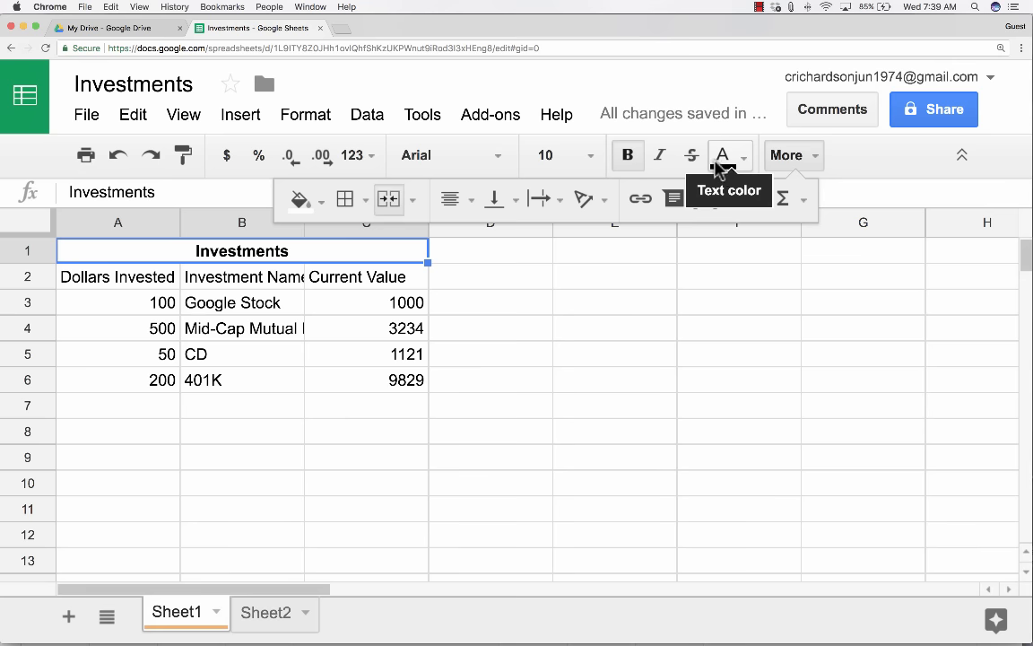
{"action": "left_click", "coordinate": [692, 155]}
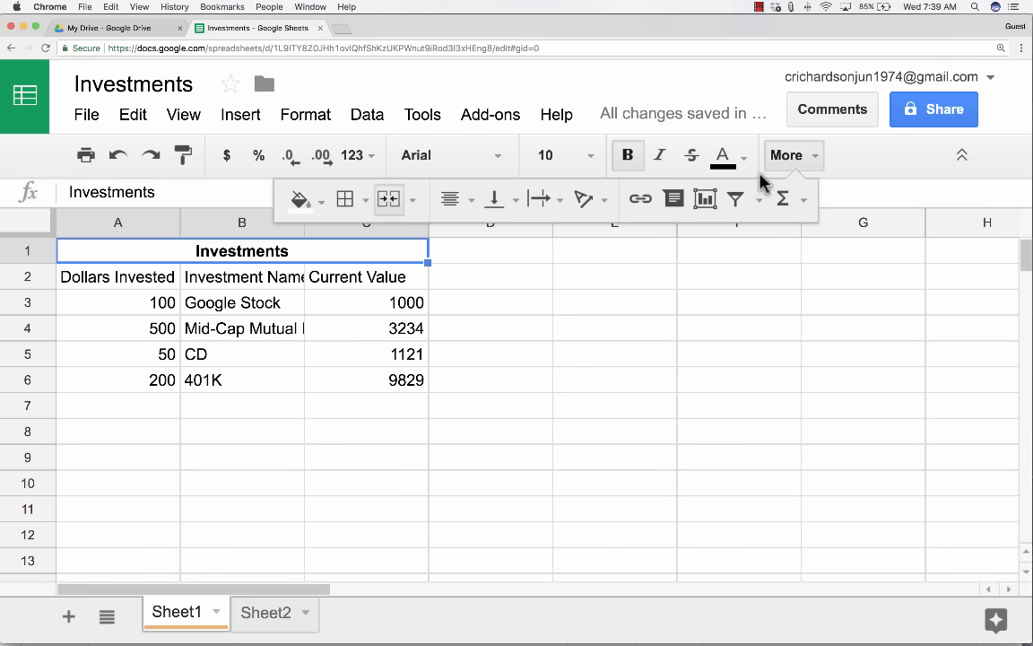
{"action": "left_click", "coordinate": [537, 353]}
{"action": "left_click", "coordinate": [547, 277]}
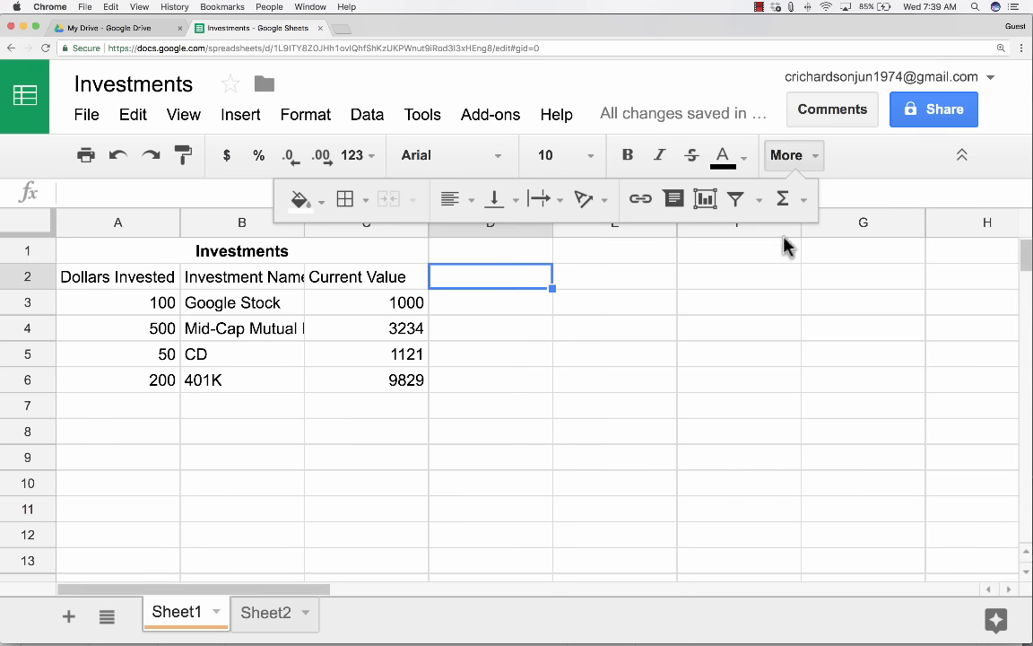
{"action": "left_click", "coordinate": [793, 158]}
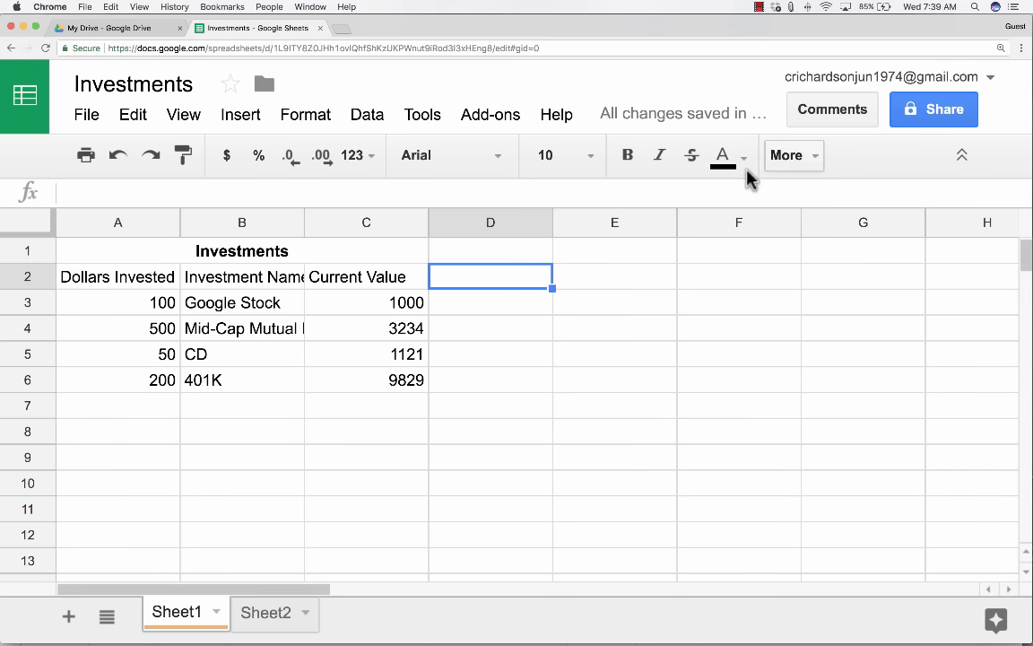
Auto-fit columns A, B and C so 'Mid-Cap Mutual Fund' and all headers show fully.
{"action": "left_click", "coordinate": [241, 283]}
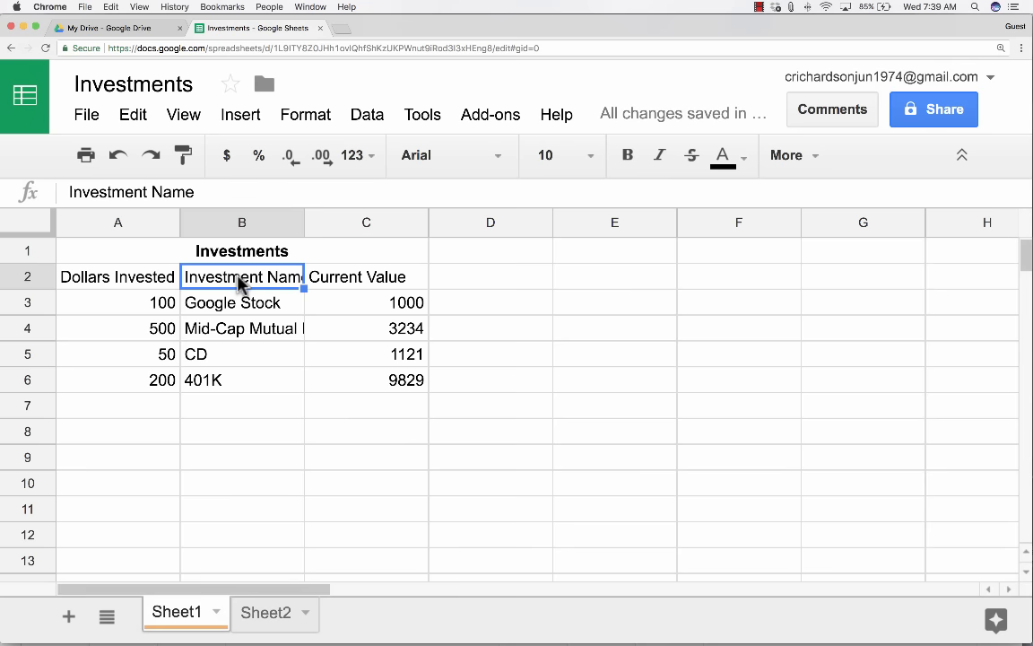
{"action": "left_click", "coordinate": [244, 331]}
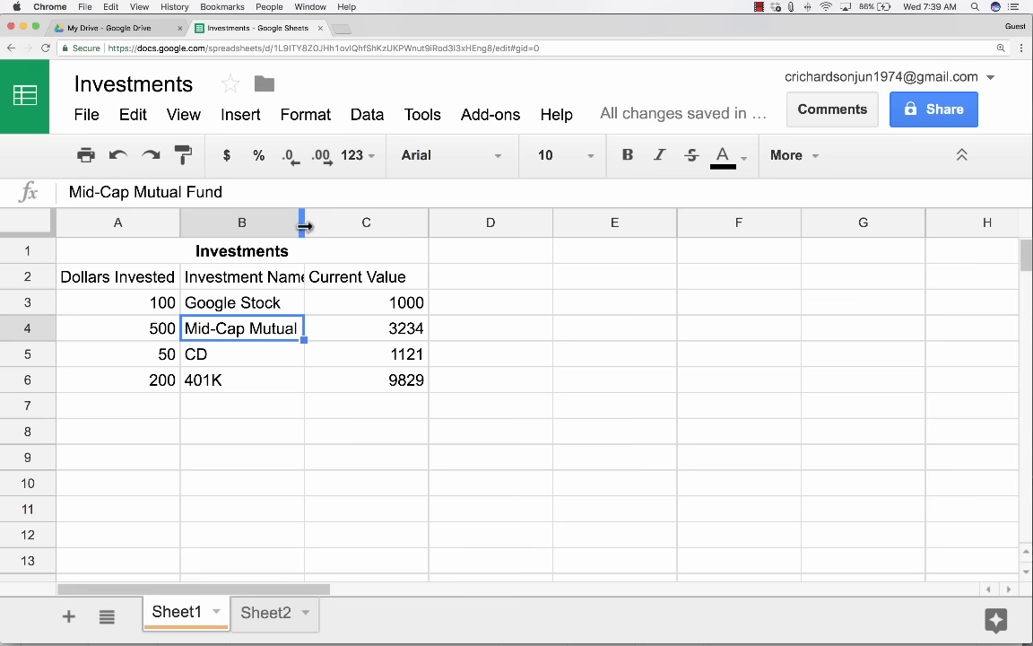
{"action": "left_click_drag", "start_coordinate": [302, 227], "coordinate": [352, 227]}
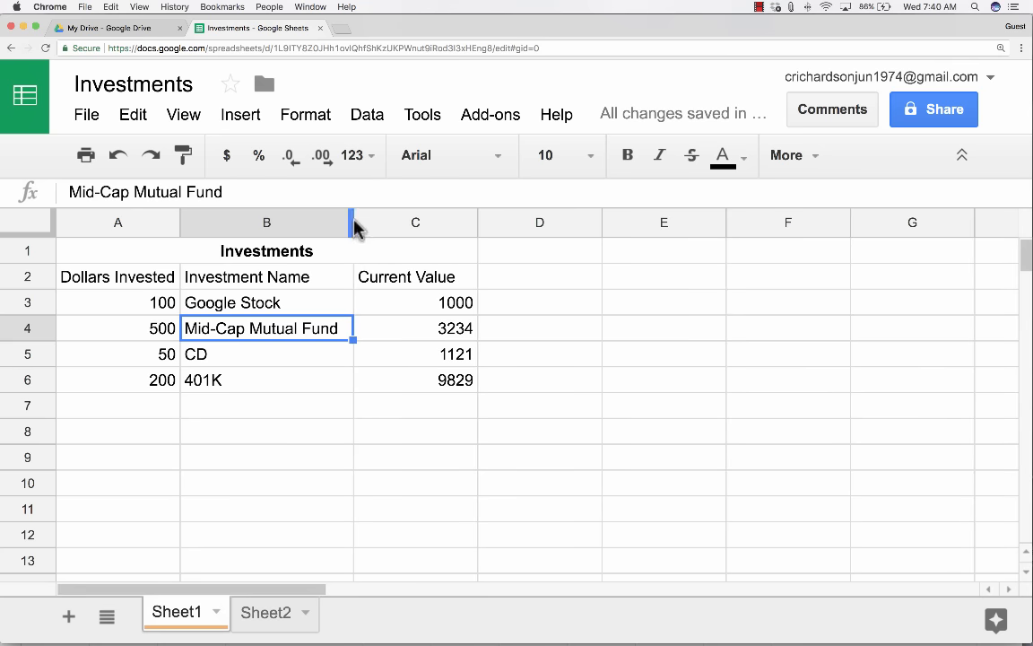
{"action": "left_click_drag", "start_coordinate": [354, 222], "coordinate": [392, 222]}
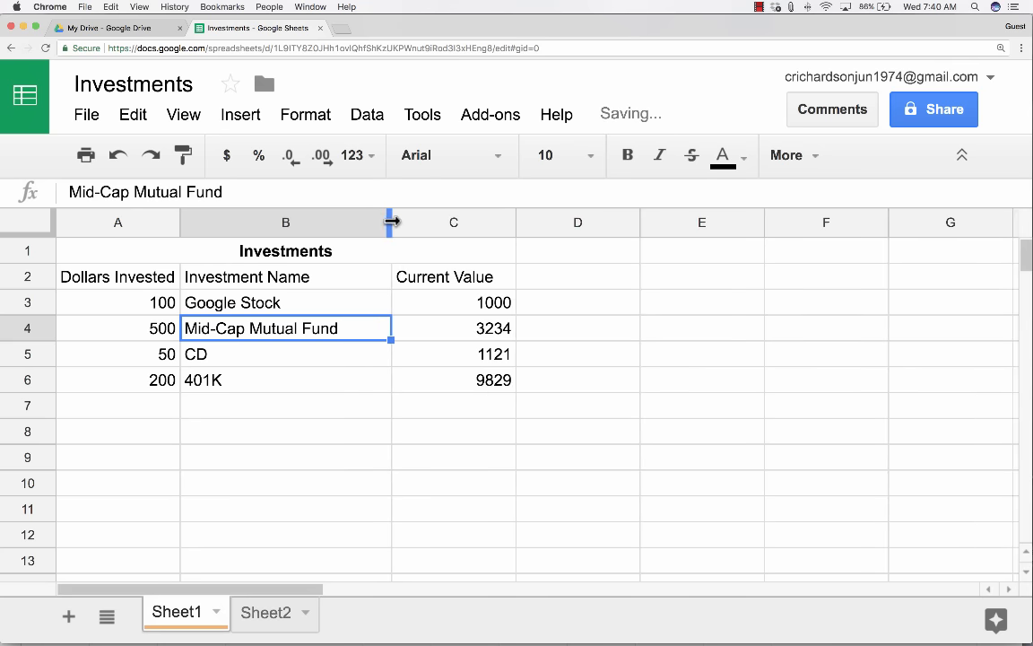
{"action": "double_click", "coordinate": [391, 222]}
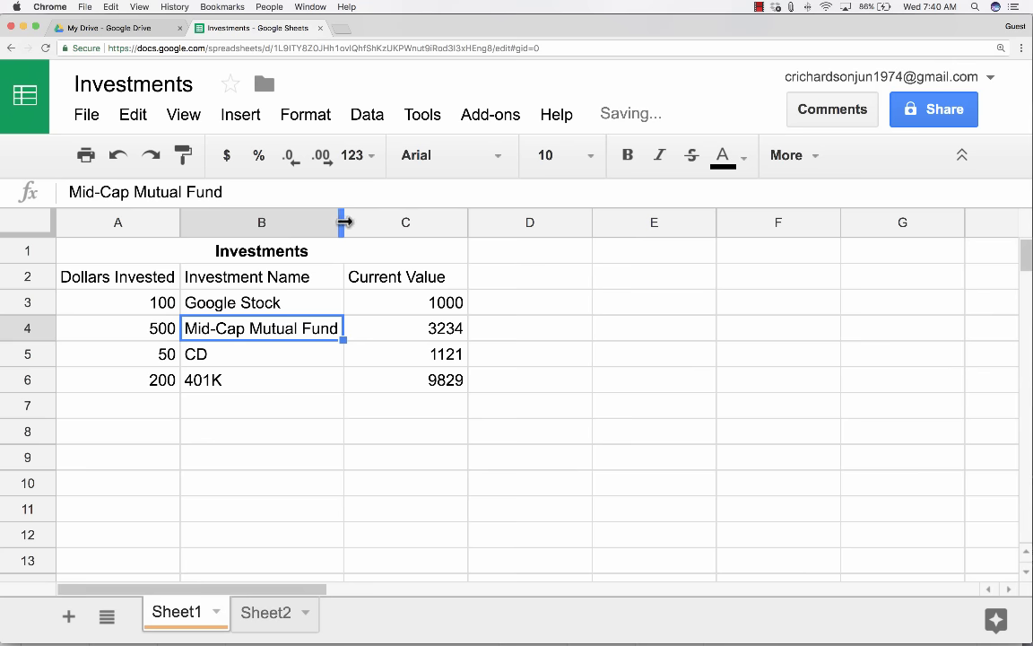
{"action": "double_click", "coordinate": [466, 222]}
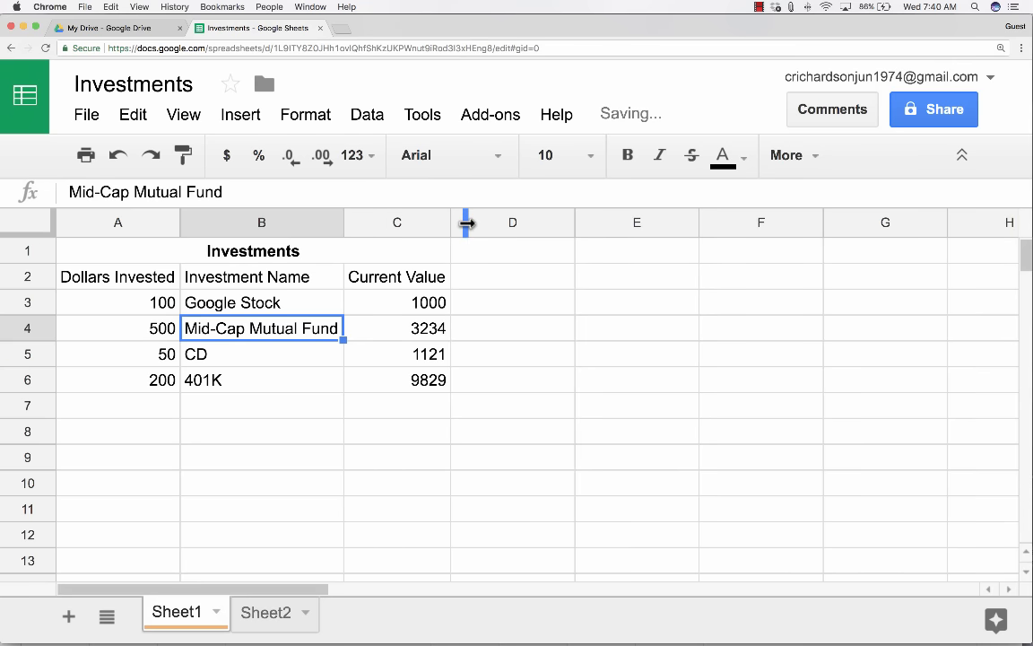
{"action": "double_click", "coordinate": [179, 222]}
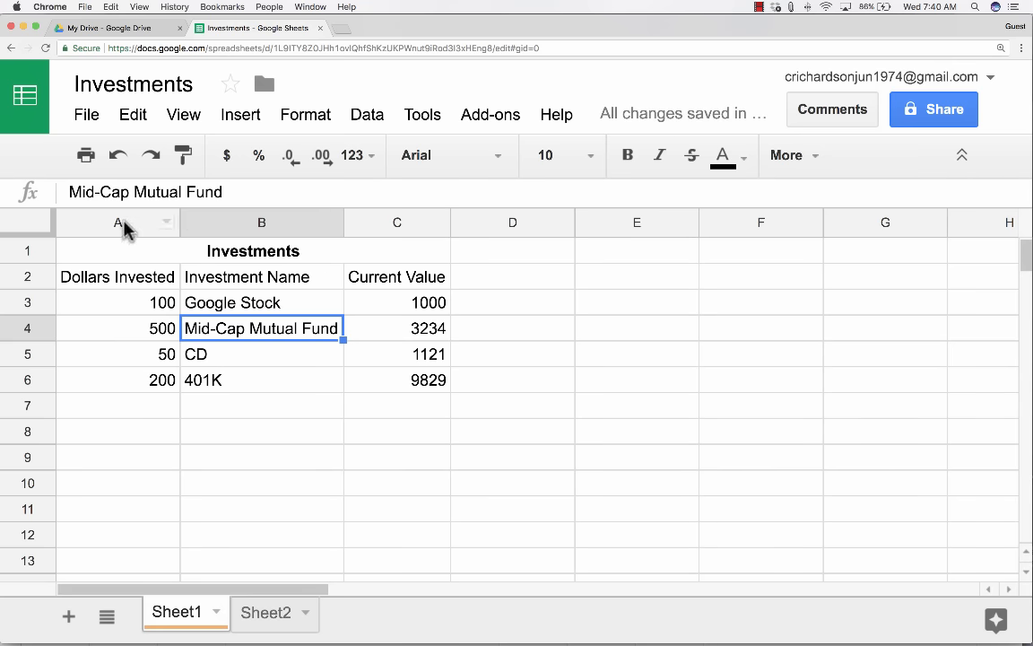
{"action": "left_click_drag", "start_coordinate": [123, 224], "coordinate": [390, 224]}
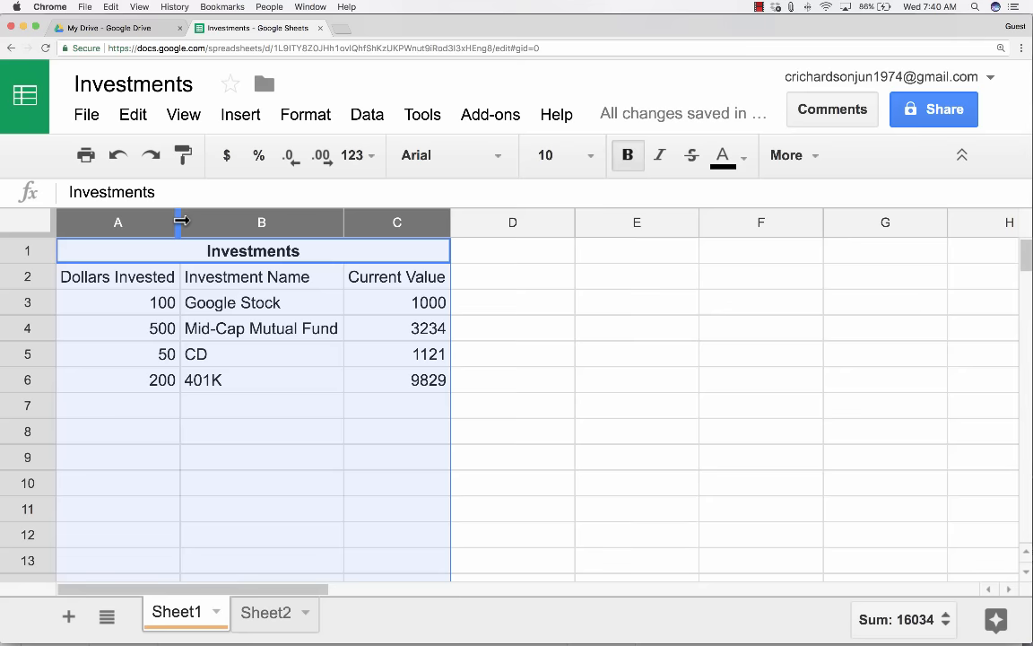
{"action": "mouse_move", "coordinate": [181, 220]}
{"action": "left_mouse_down"}
{"action": "mouse_move", "coordinate": [213, 220]}
{"action": "mouse_move", "coordinate": [121, 222]}
{"action": "mouse_move", "coordinate": [198, 219]}
{"action": "mouse_move", "coordinate": [172, 222]}
{"action": "left_mouse_up"}
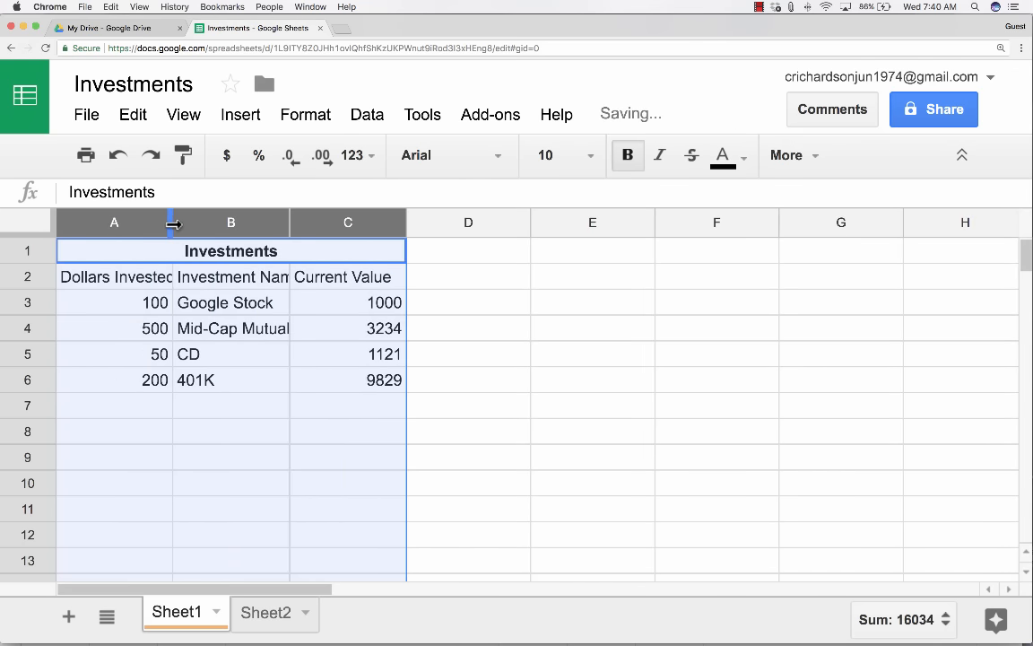
{"action": "double_click", "coordinate": [287, 222]}
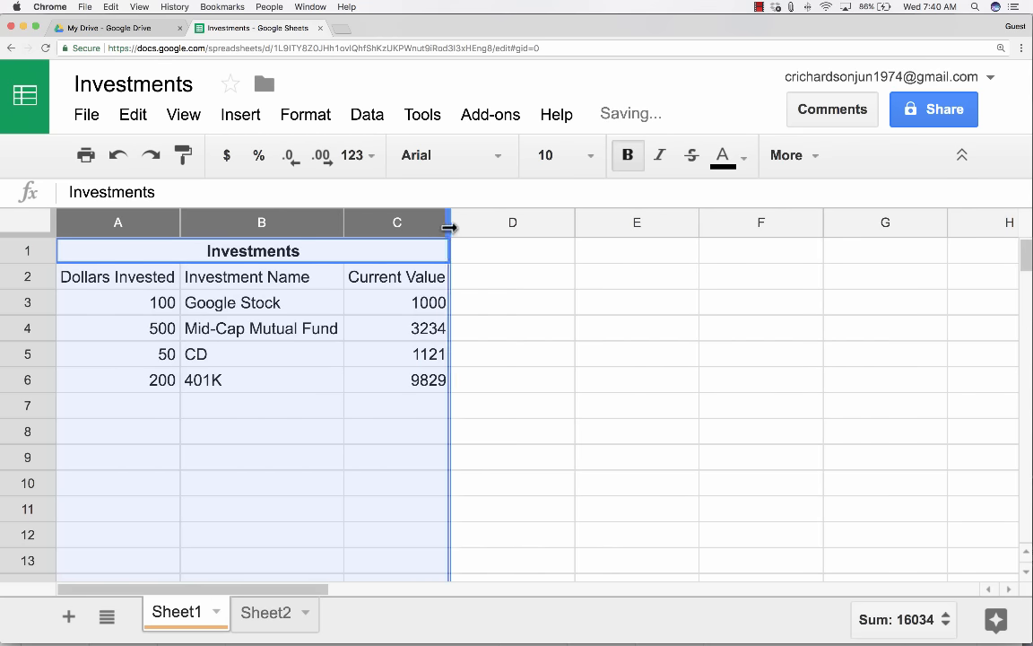
{"action": "left_click", "coordinate": [476, 432]}
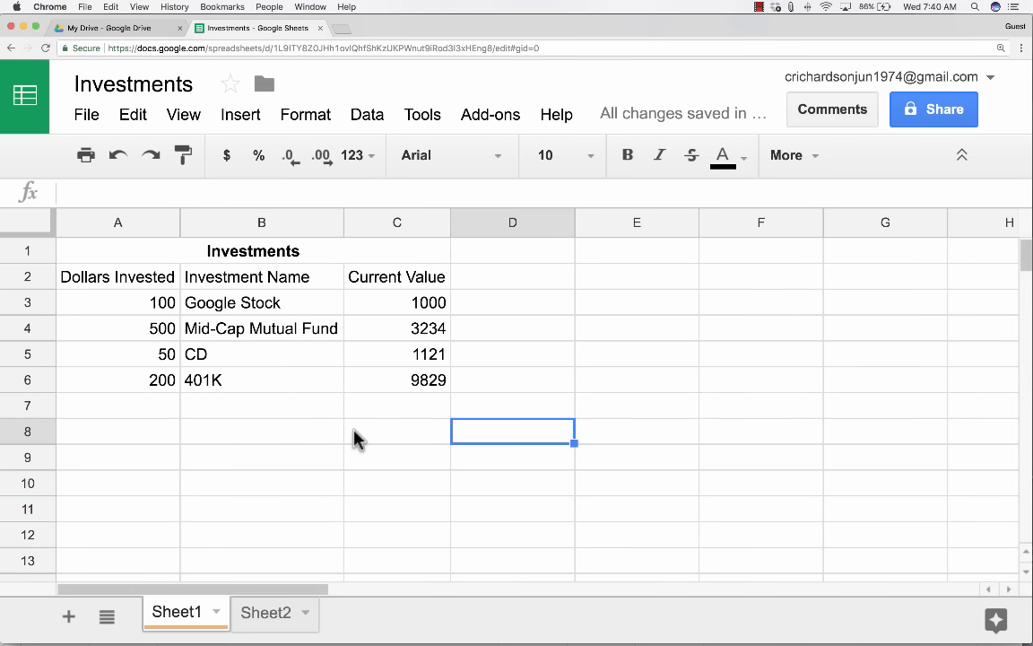
Format the Dollars Invested amounts in column A as currency.
{"action": "left_click", "coordinate": [162, 310]}
{"action": "left_click", "coordinate": [161, 329]}
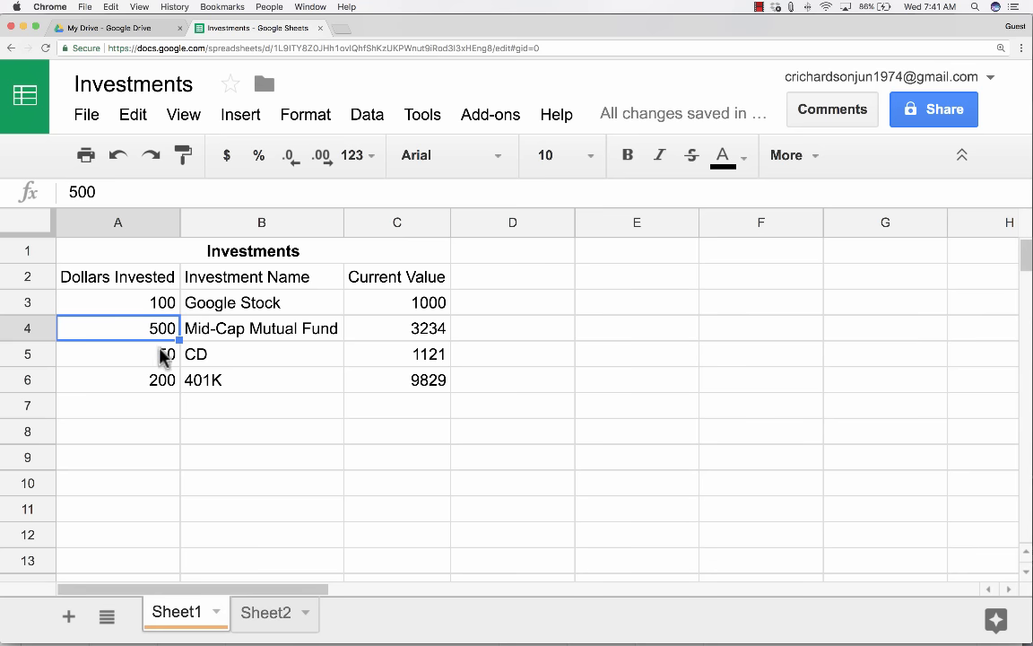
{"action": "left_click", "coordinate": [159, 354]}
{"action": "left_click", "coordinate": [158, 378]}
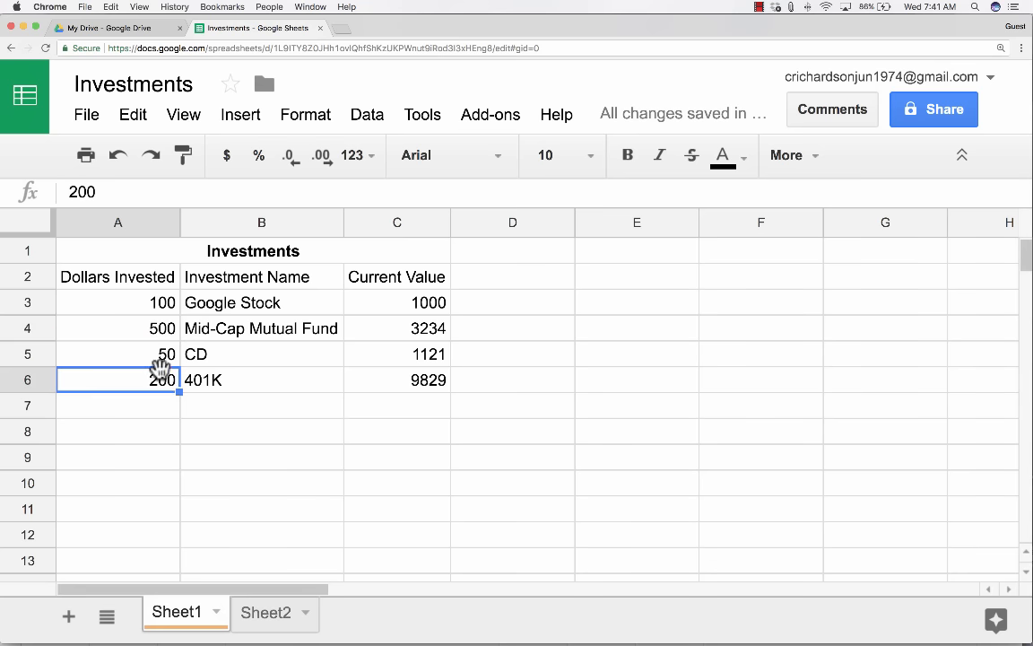
{"action": "left_click", "coordinate": [134, 222]}
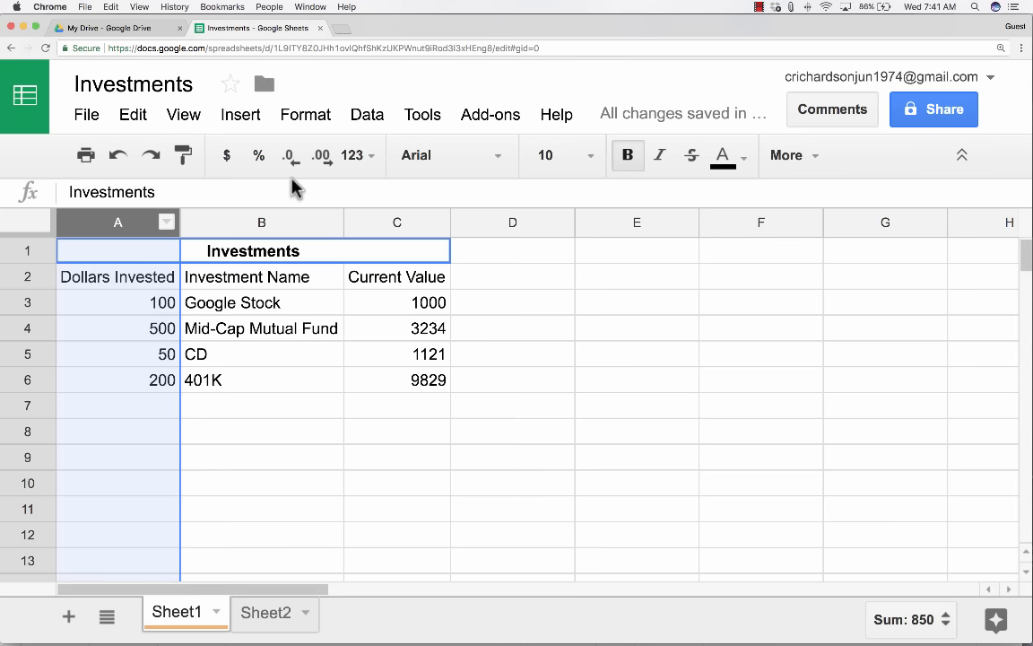
{"action": "left_click", "coordinate": [228, 157]}
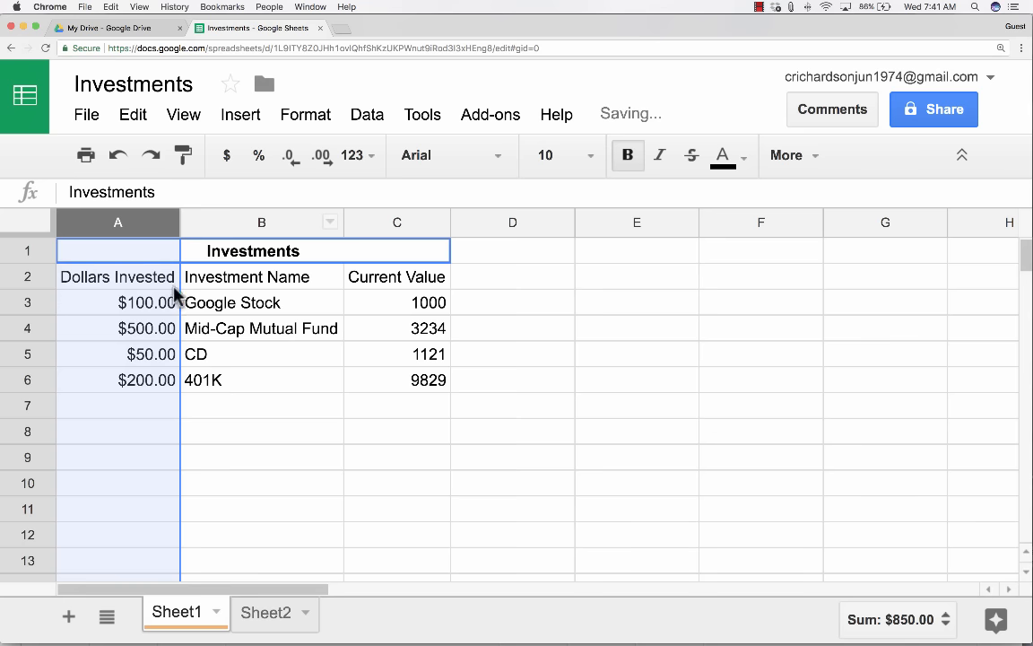
Format the Current Value amounts in column C as currency too.
{"action": "left_click", "coordinate": [421, 223]}
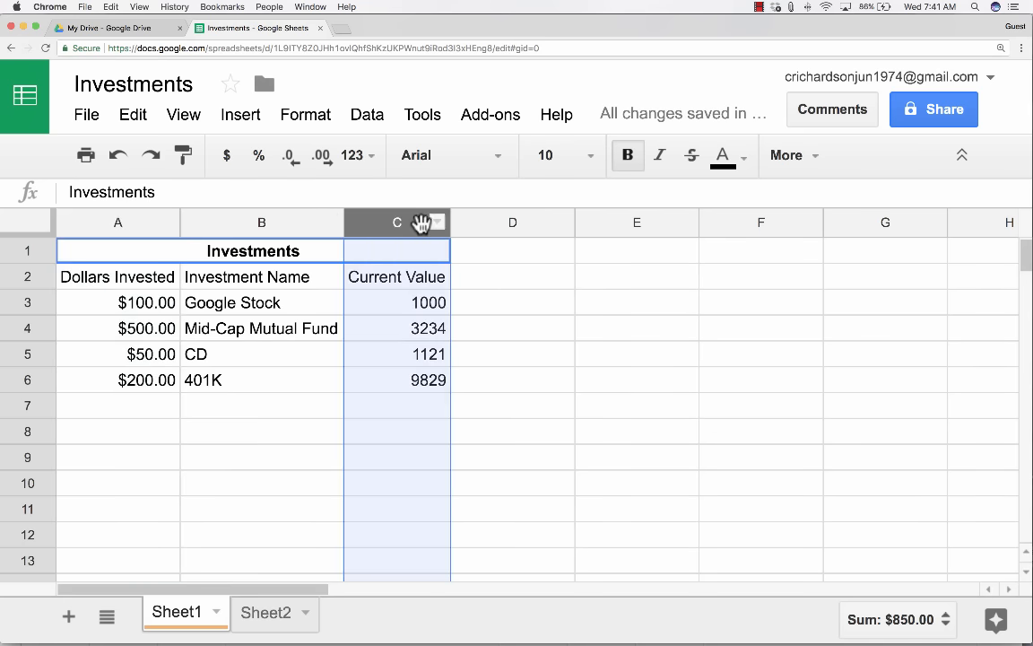
{"action": "left_click", "coordinate": [227, 157]}
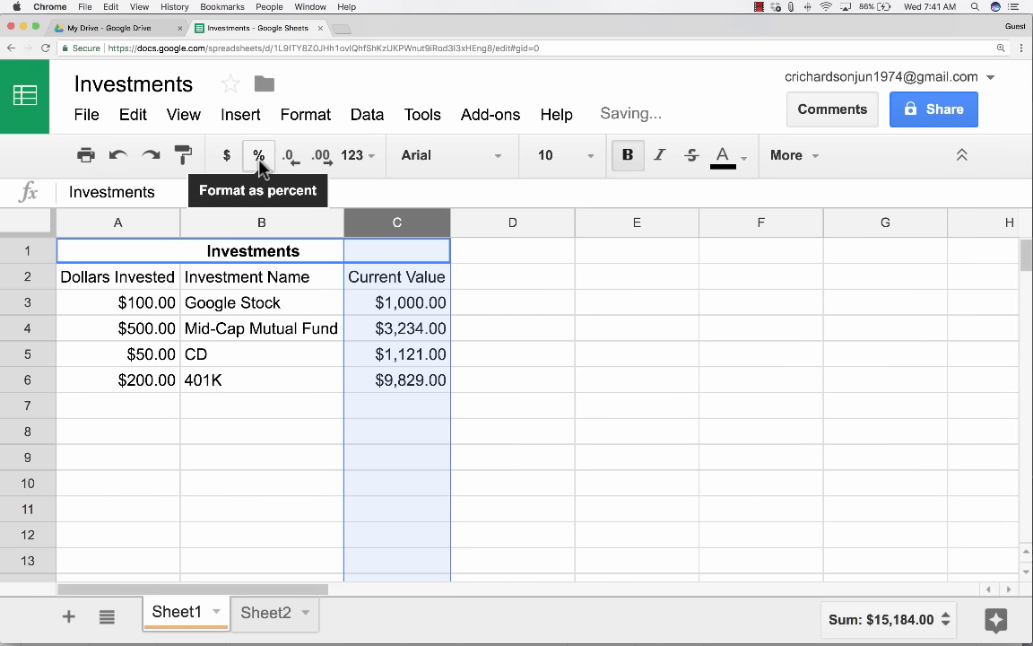
{"action": "left_click", "coordinate": [369, 157]}
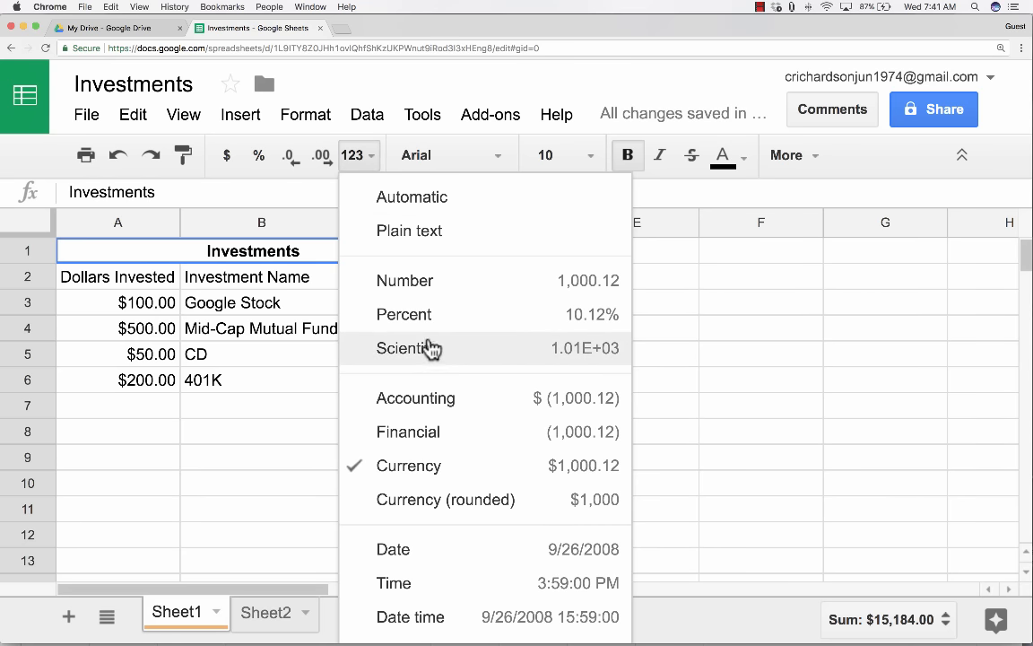
{"action": "left_click", "coordinate": [278, 192]}
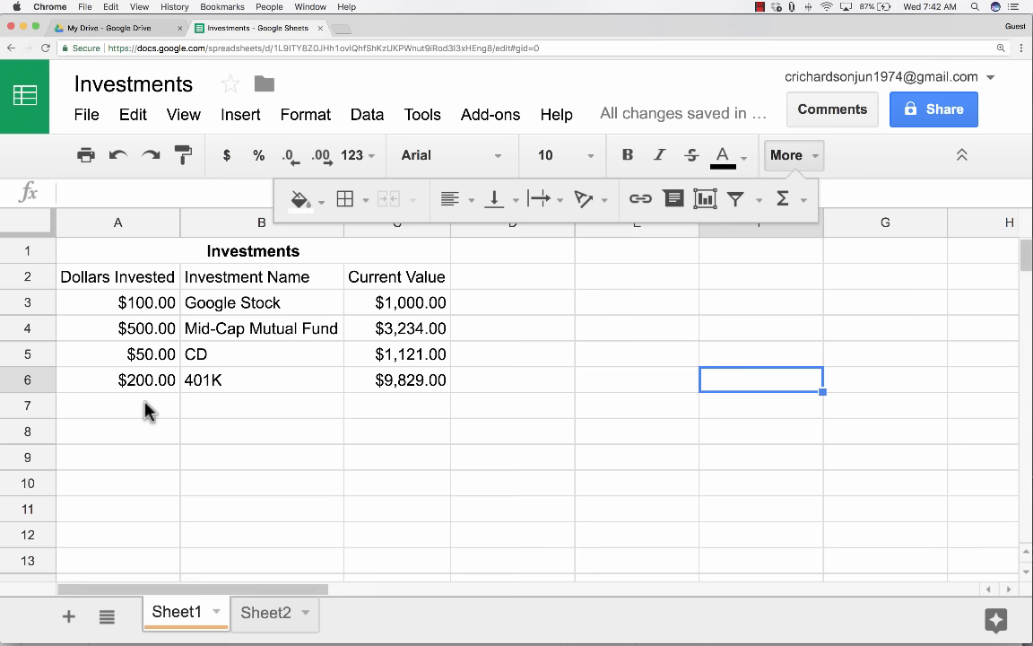
{"action": "left_click", "coordinate": [785, 156]}
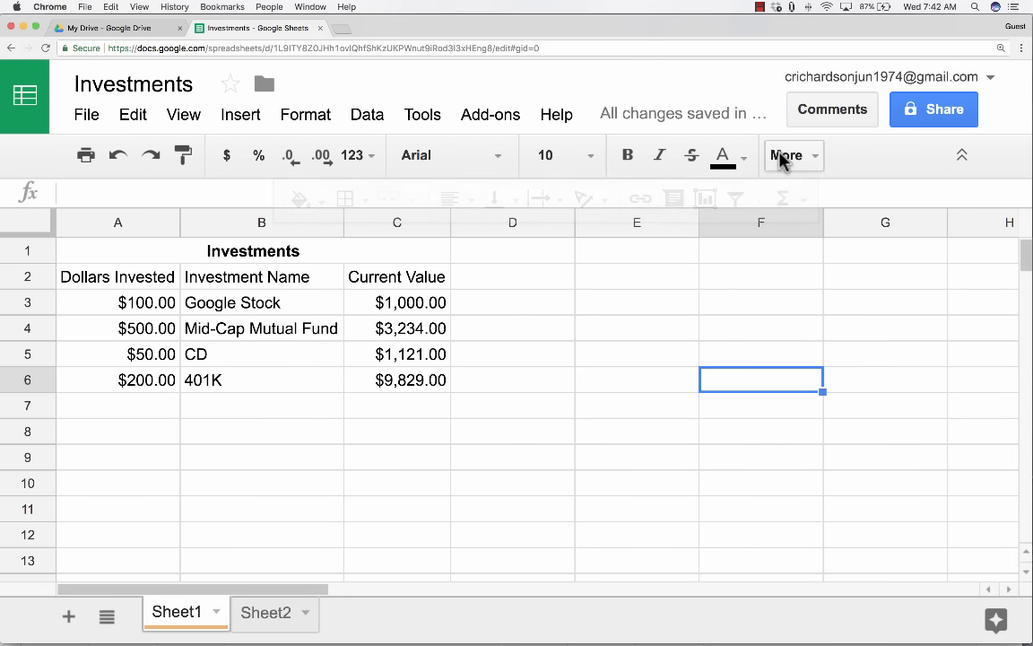
Enter a SUM formula over A2:A6 in cell A7.
{"action": "left_click", "coordinate": [144, 413]}
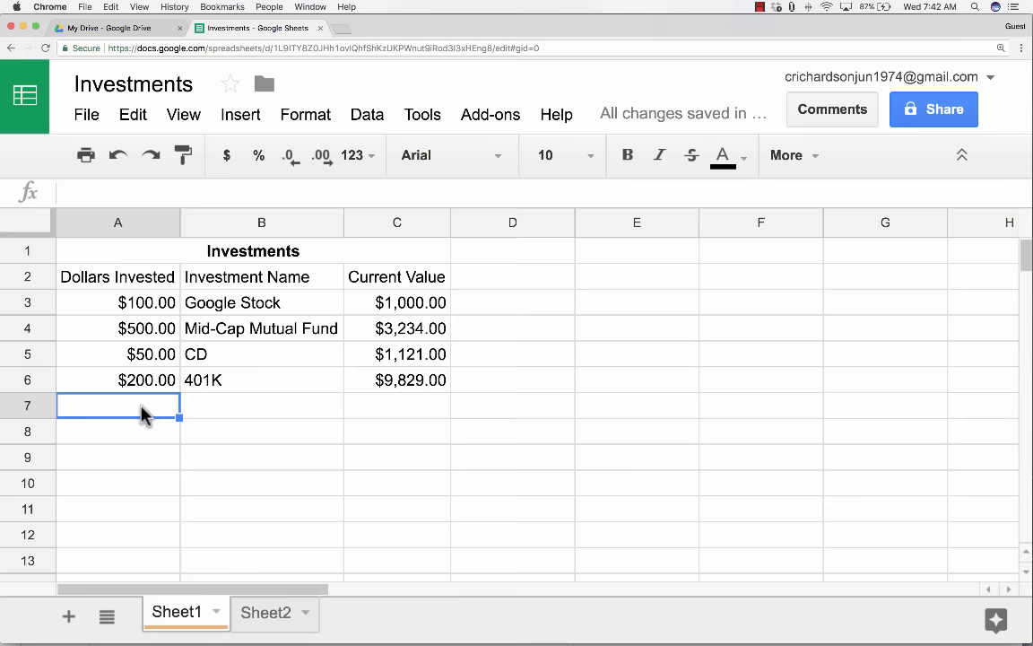
{"action": "type", "text": "=Sum"}
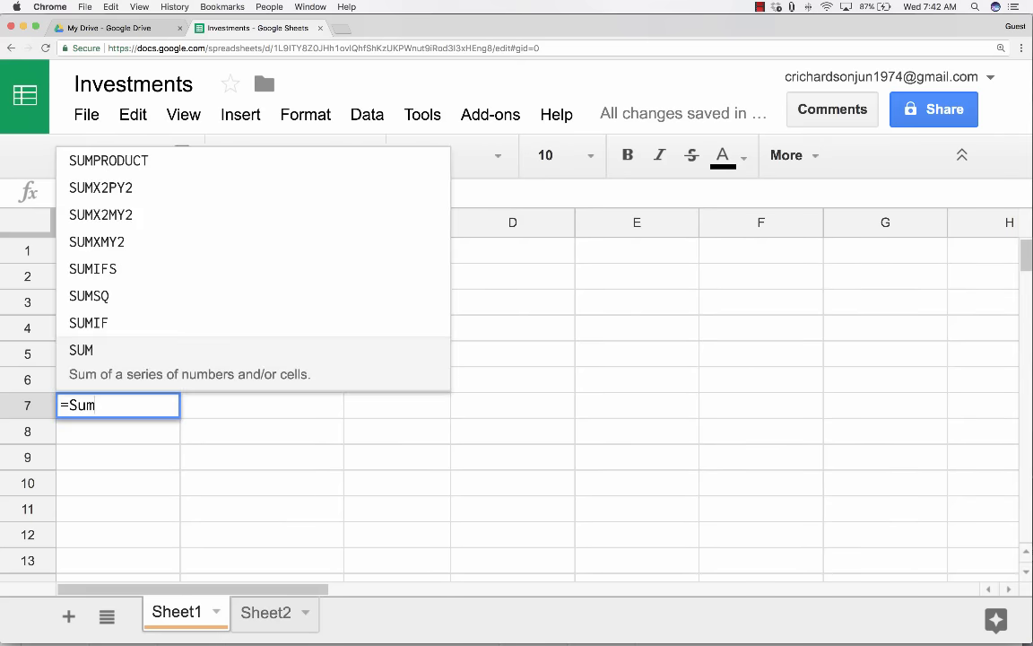
{"action": "type", "text": "("}
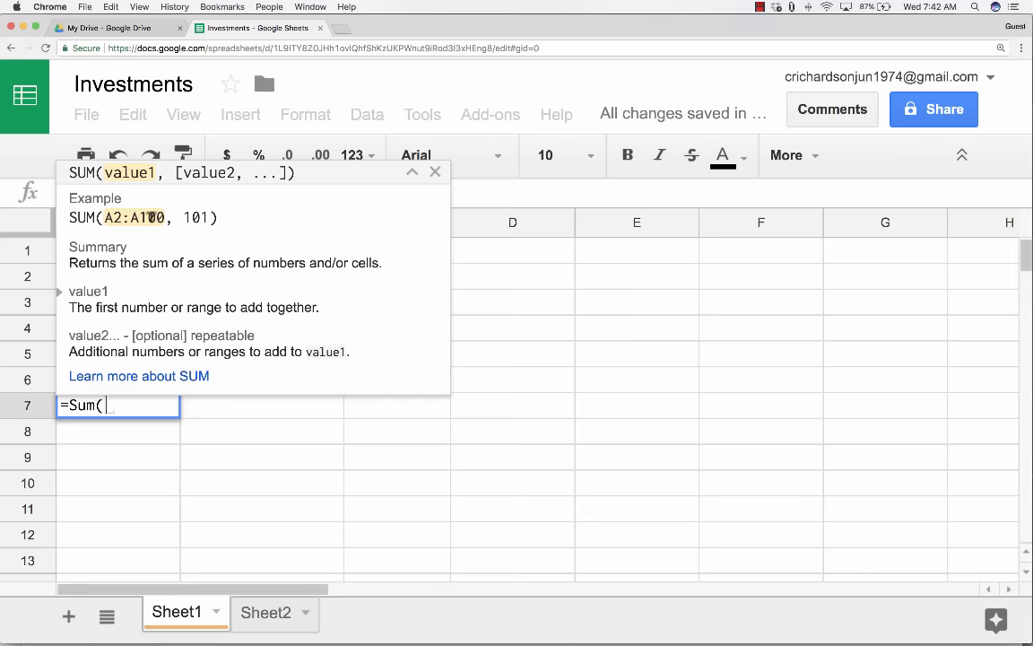
{"action": "left_click", "coordinate": [297, 444]}
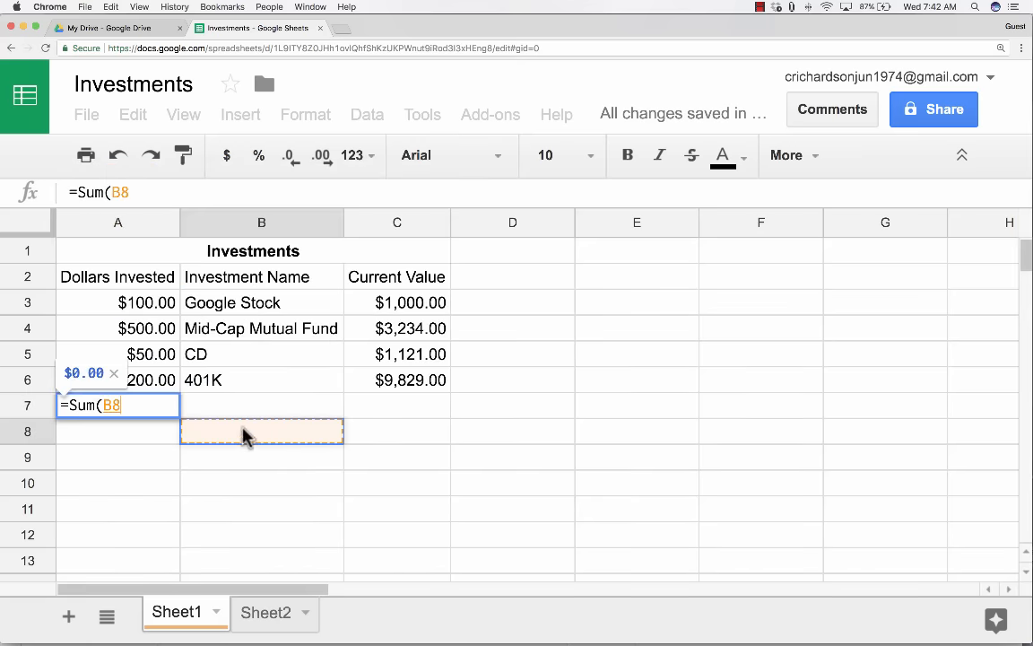
{"action": "left_click", "coordinate": [139, 283]}
{"action": "left_click_drag", "start_coordinate": [139, 283], "coordinate": [141, 381]}
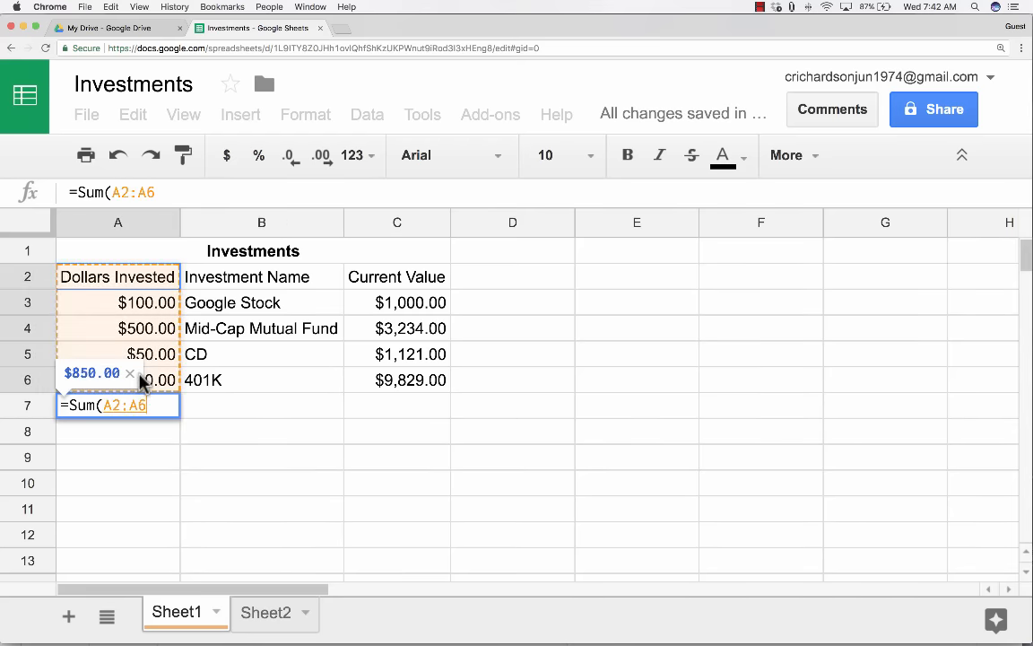
{"action": "key", "text": "Return"}
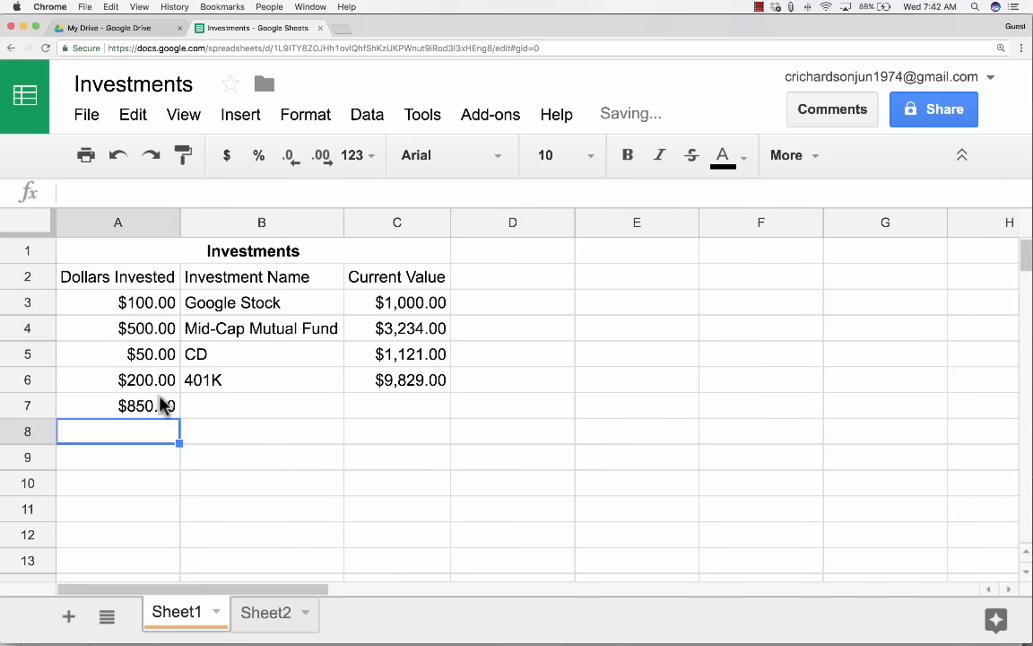
Rewrite A7's total as =sum(A2:a6) so it shows $850.00.
{"action": "key", "text": "Up"}
{"action": "type", "text": "="}
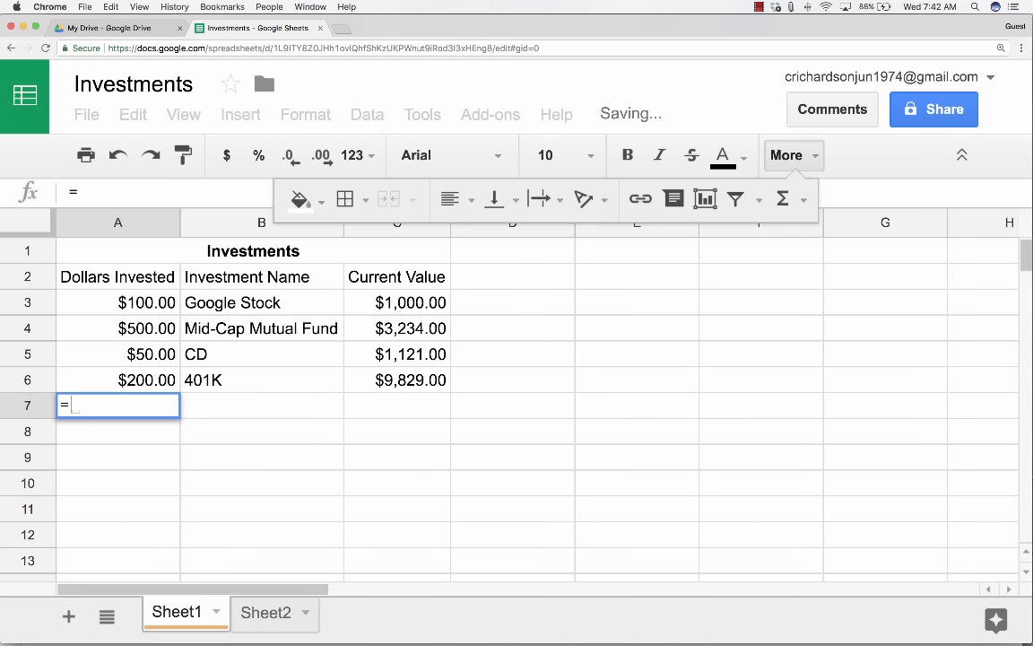
{"action": "type", "text": "sum"}
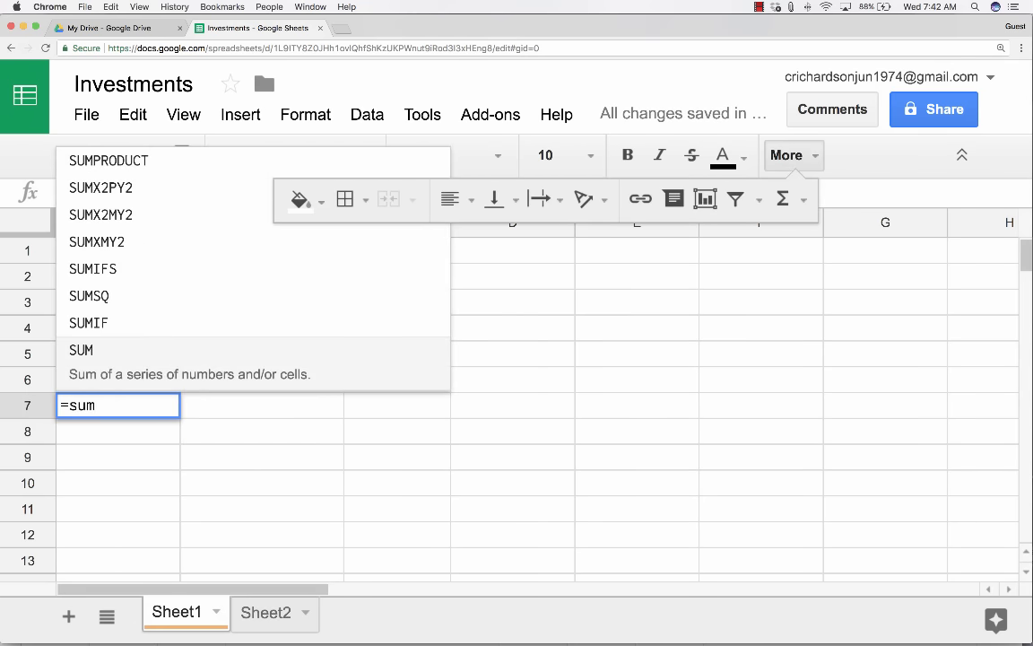
{"action": "type", "text": "("}
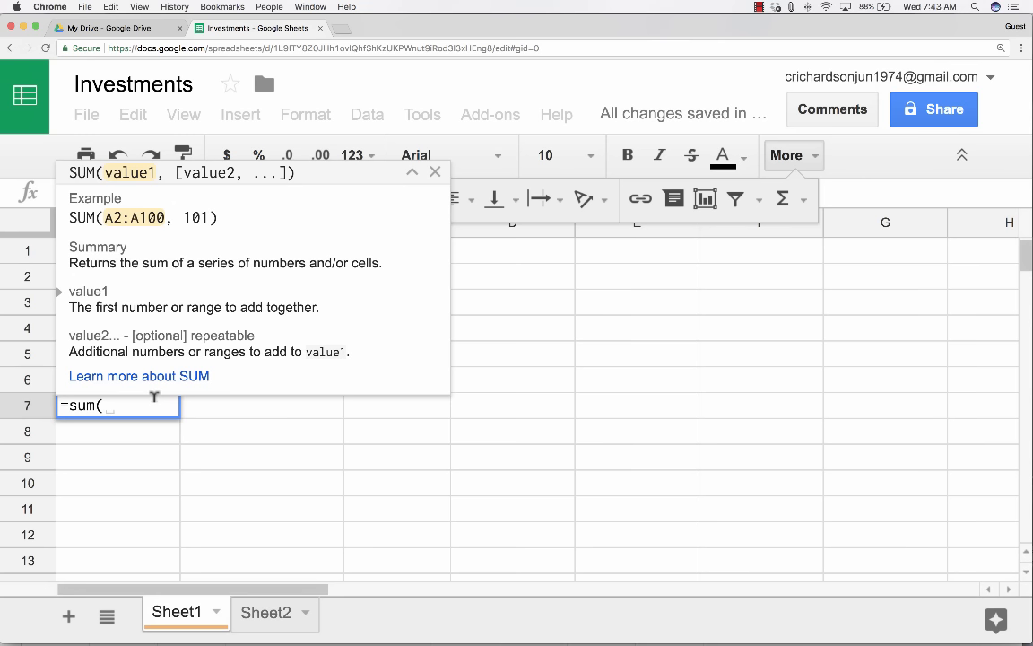
{"action": "type", "text": "A"}
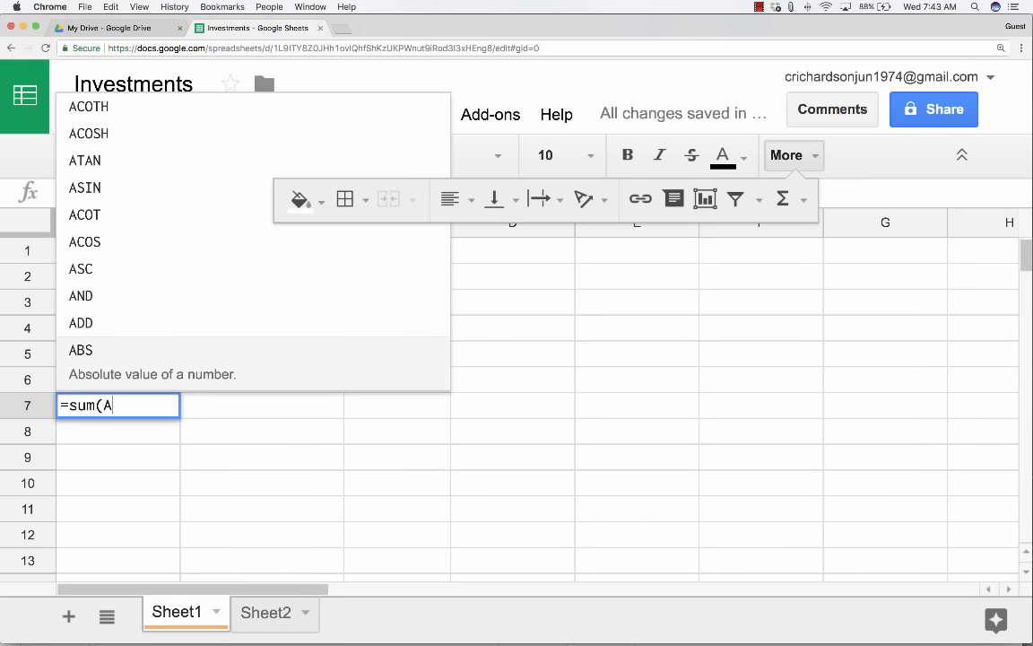
{"action": "type", "text": "2:"}
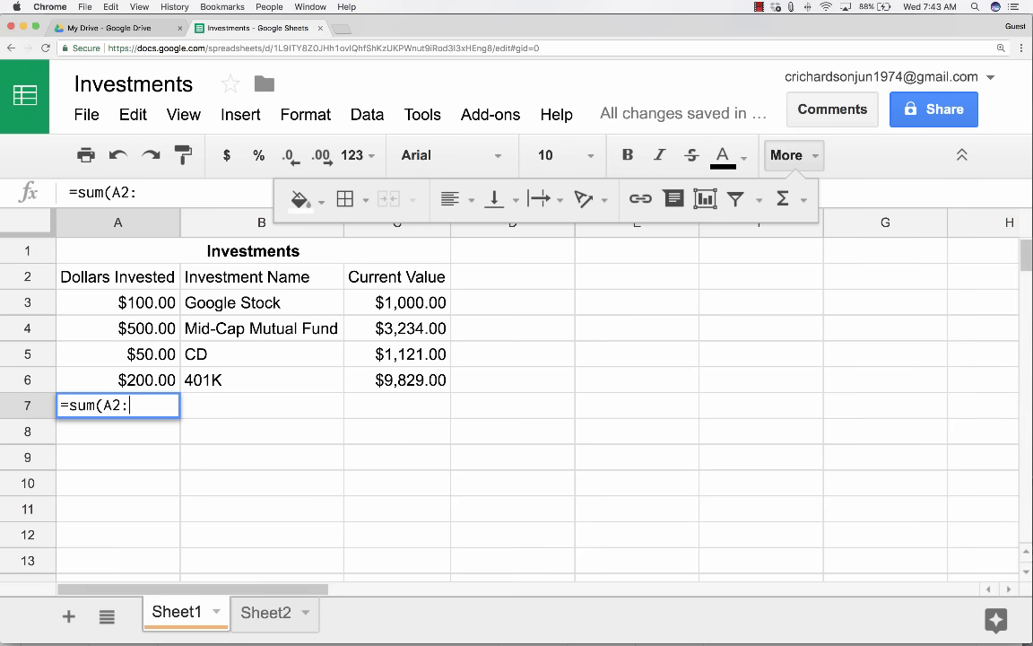
{"action": "type", "text": "a6"}
{"action": "key", "text": "Return"}
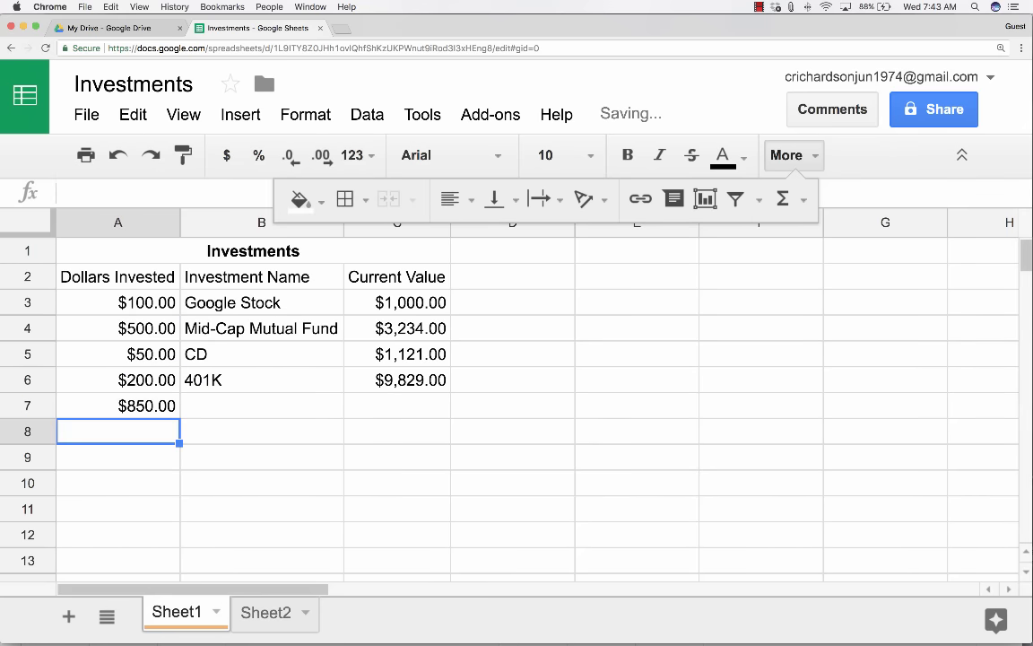
{"action": "double_click", "coordinate": [158, 404]}
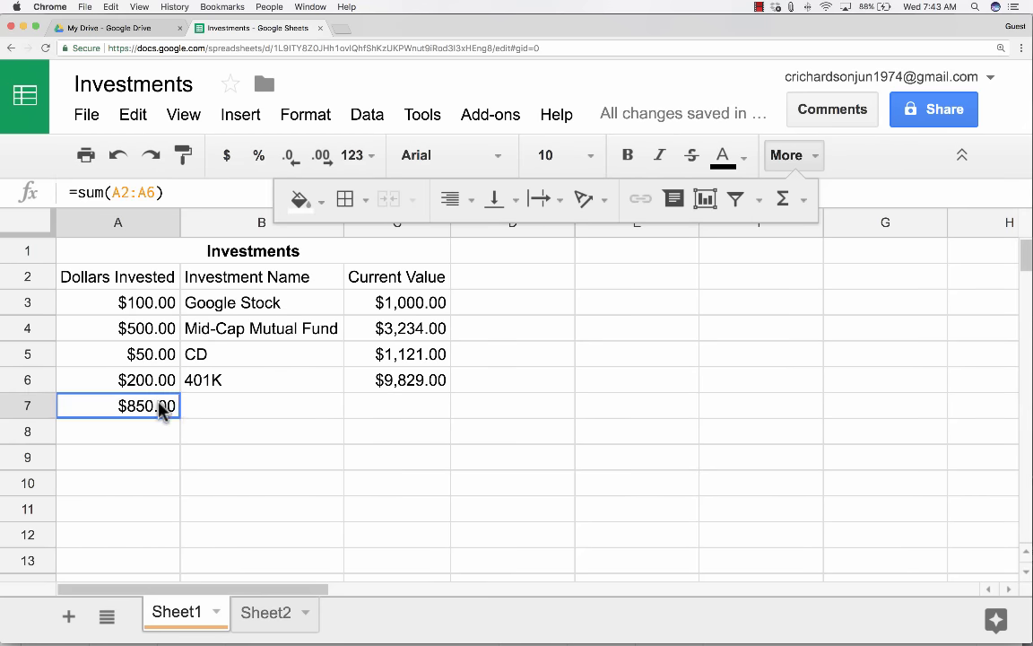
{"action": "key", "text": "BackSpace"}
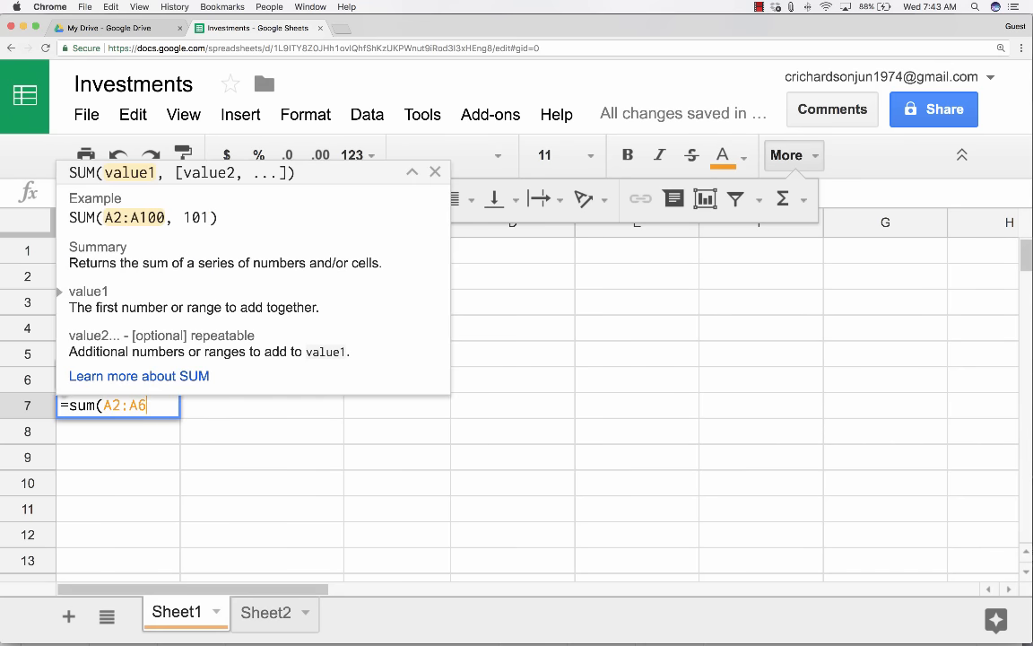
{"action": "type", "text": ")"}
{"action": "key", "text": "BackSpace"}
{"action": "key", "text": "Return"}
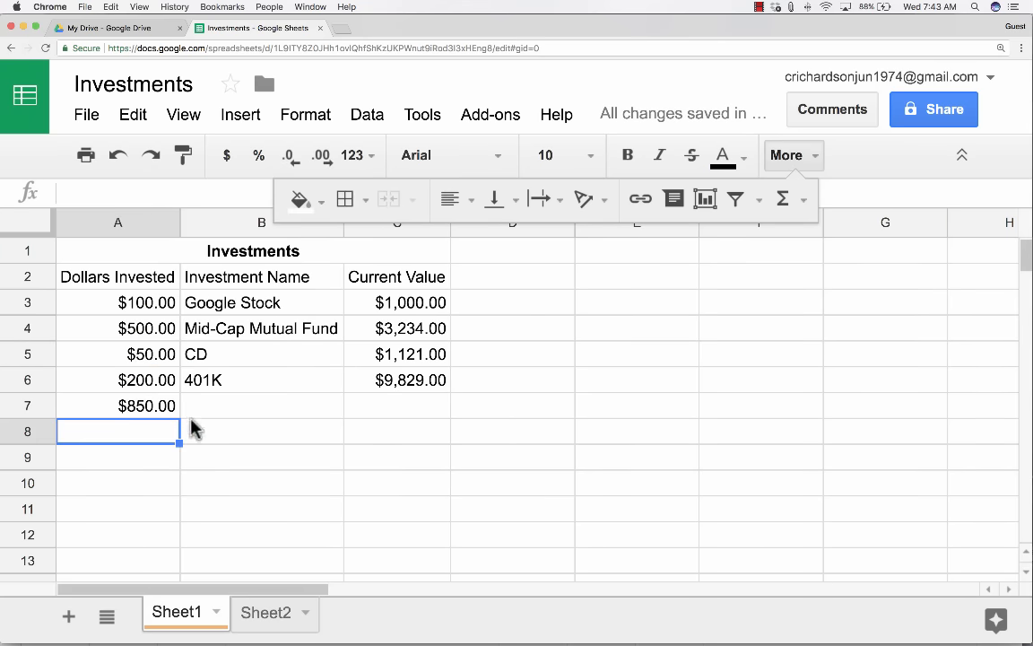
{"action": "left_click", "coordinate": [156, 414]}
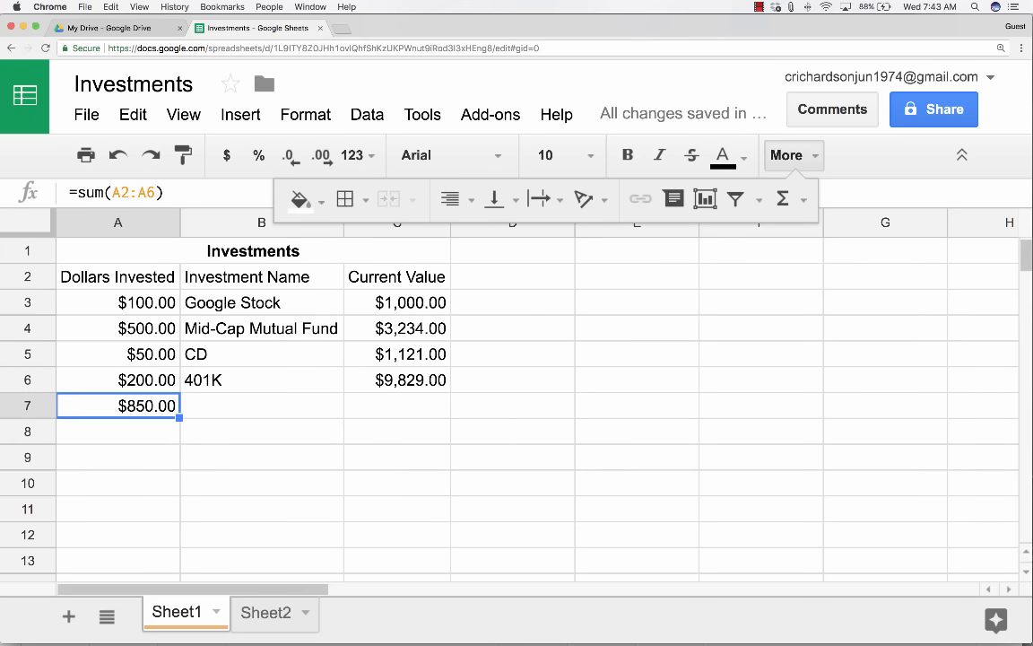
Bold the $850.00 total in A7, abandoning a formula started in C7.
{"action": "left_click", "coordinate": [628, 155]}
{"action": "left_click", "coordinate": [419, 411]}
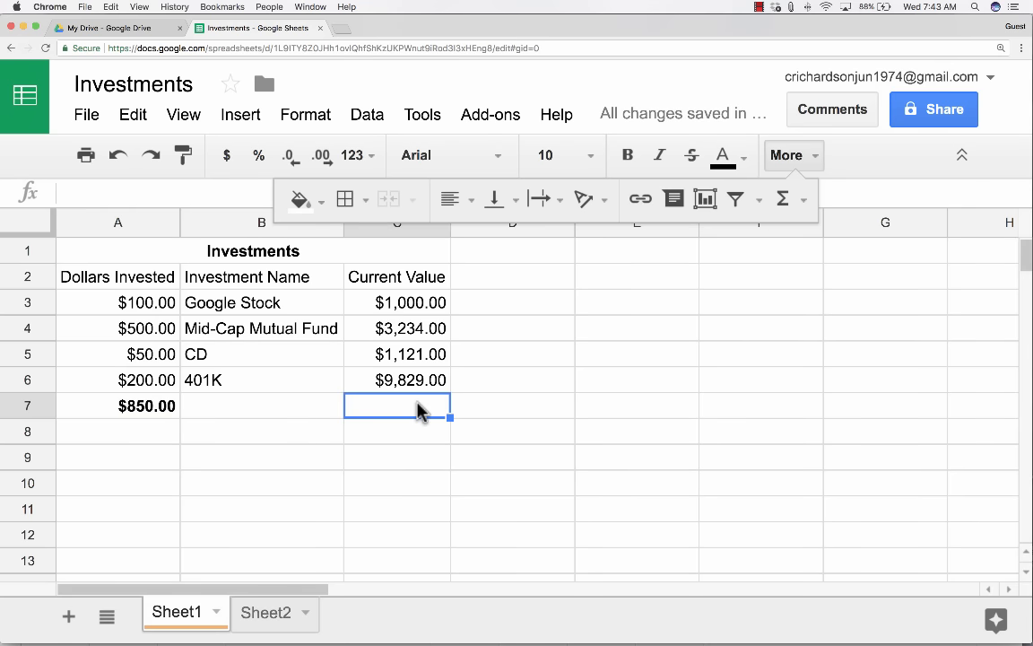
{"action": "type", "text": "=sum"}
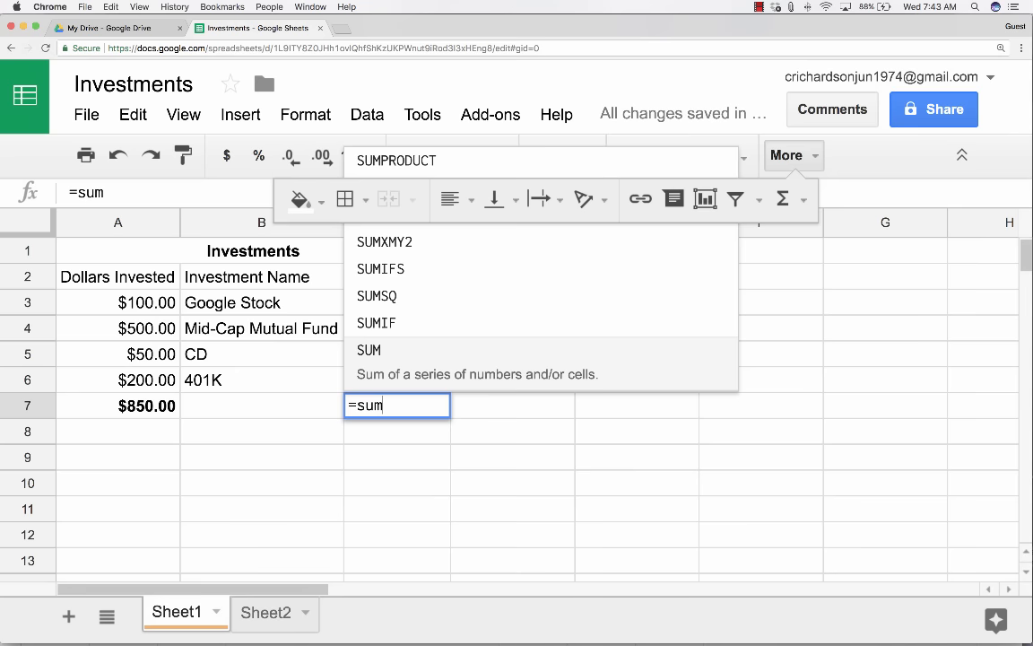
{"action": "key", "text": "BackSpace"}
{"action": "key", "text": "BackSpace"}
{"action": "key", "text": "BackSpace"}
{"action": "key", "text": "BackSpace"}
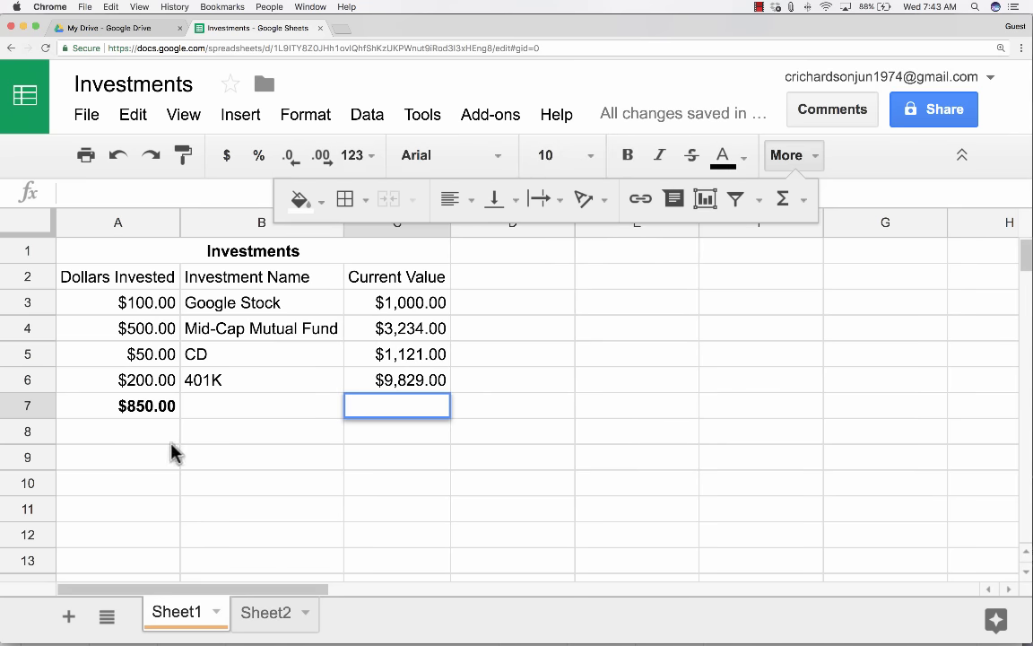
Fill A7's sum formula right into B7 and C7.
{"action": "left_click", "coordinate": [166, 412]}
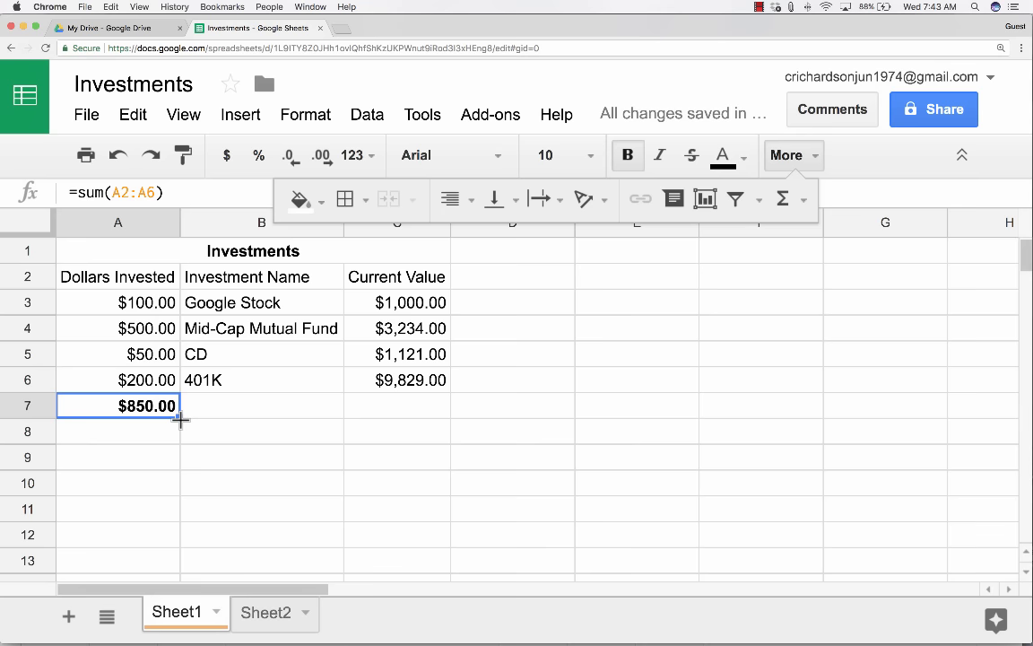
{"action": "mouse_move", "coordinate": [179, 417]}
{"action": "left_mouse_down"}
{"action": "mouse_move", "coordinate": [435, 417]}
{"action": "mouse_move", "coordinate": [185, 419]}
{"action": "left_mouse_up"}
{"action": "left_click_drag", "start_coordinate": [194, 418], "coordinate": [177, 418]}
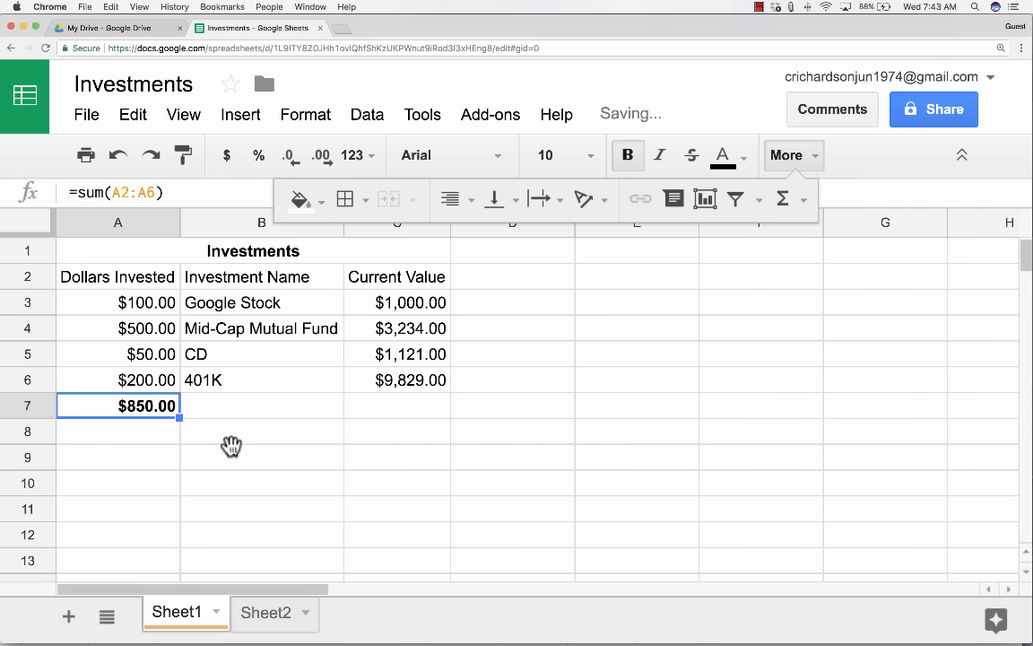
{"action": "left_click", "coordinate": [230, 449]}
{"action": "left_click", "coordinate": [159, 405]}
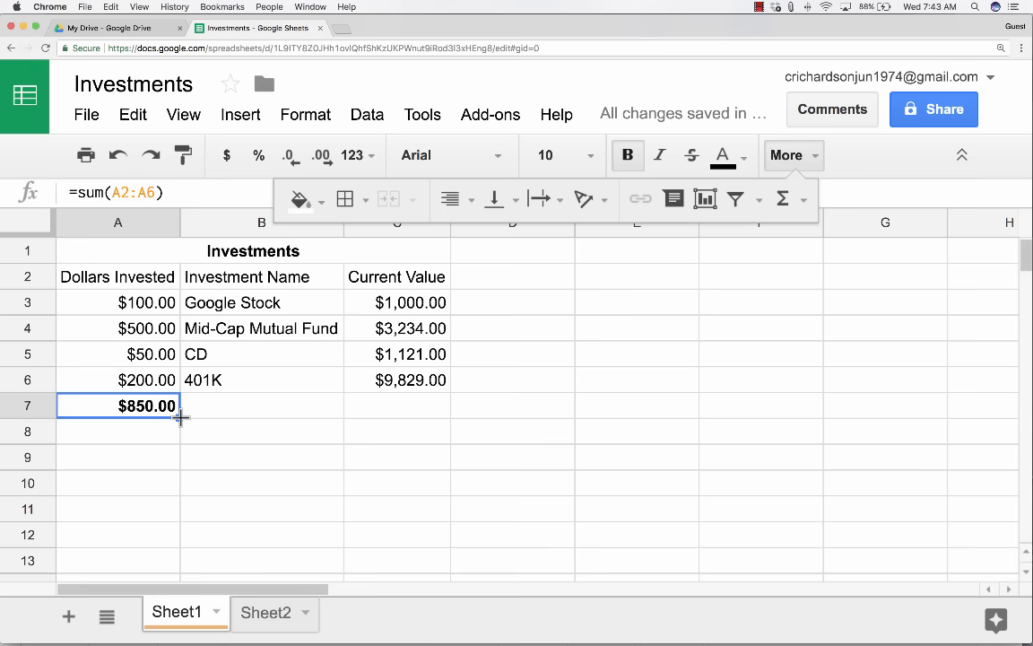
{"action": "left_click_drag", "start_coordinate": [180, 417], "coordinate": [369, 418]}
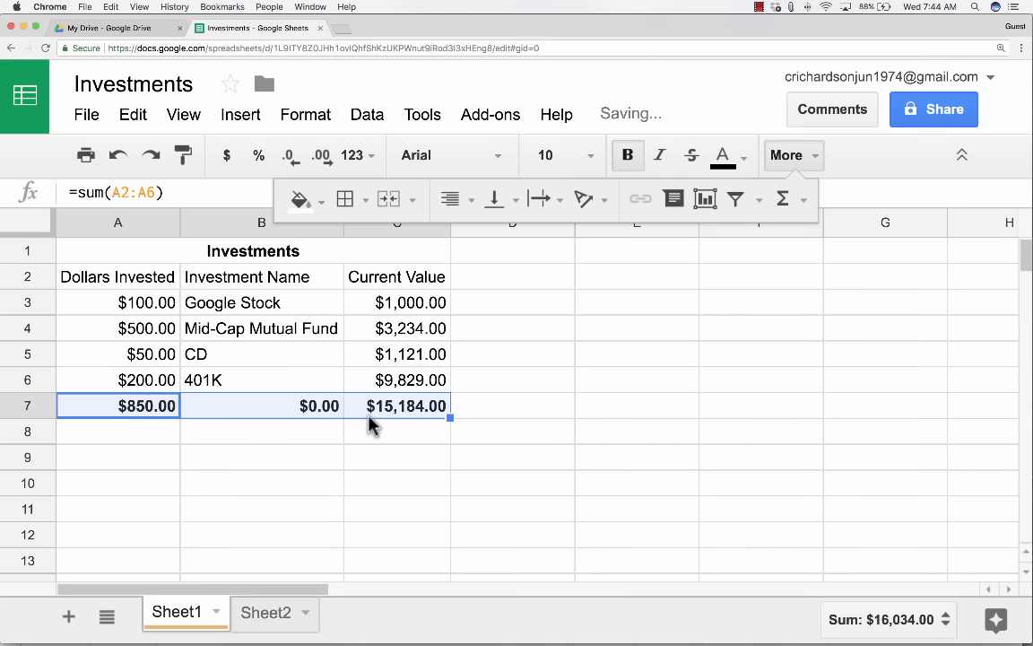
Check the row 7 totals and delete the $0.00 total in B7.
{"action": "left_click", "coordinate": [162, 413]}
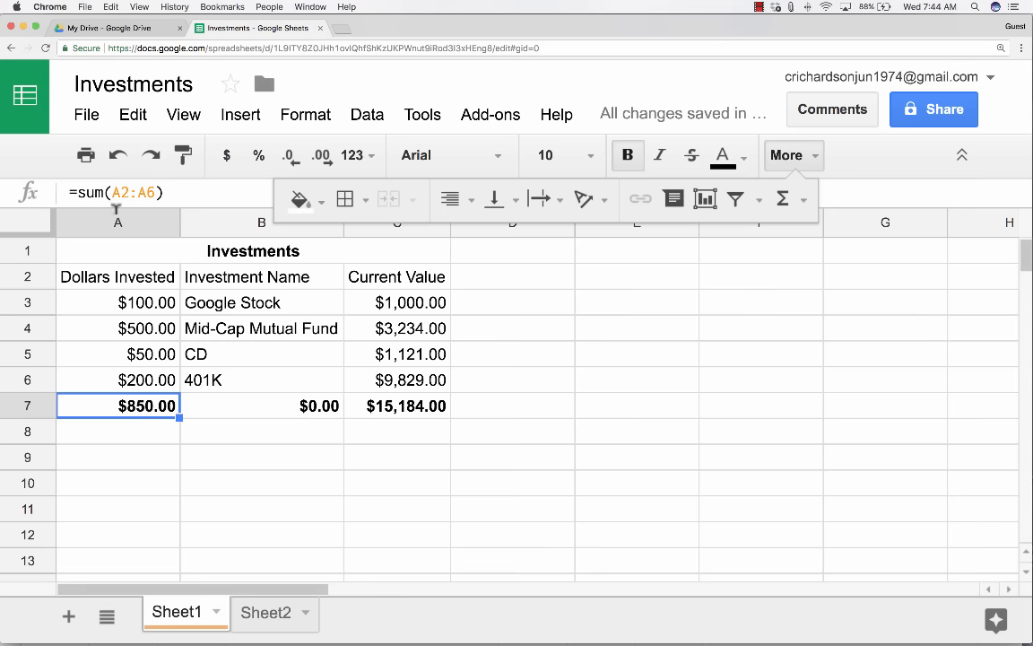
{"action": "left_click", "coordinate": [321, 411]}
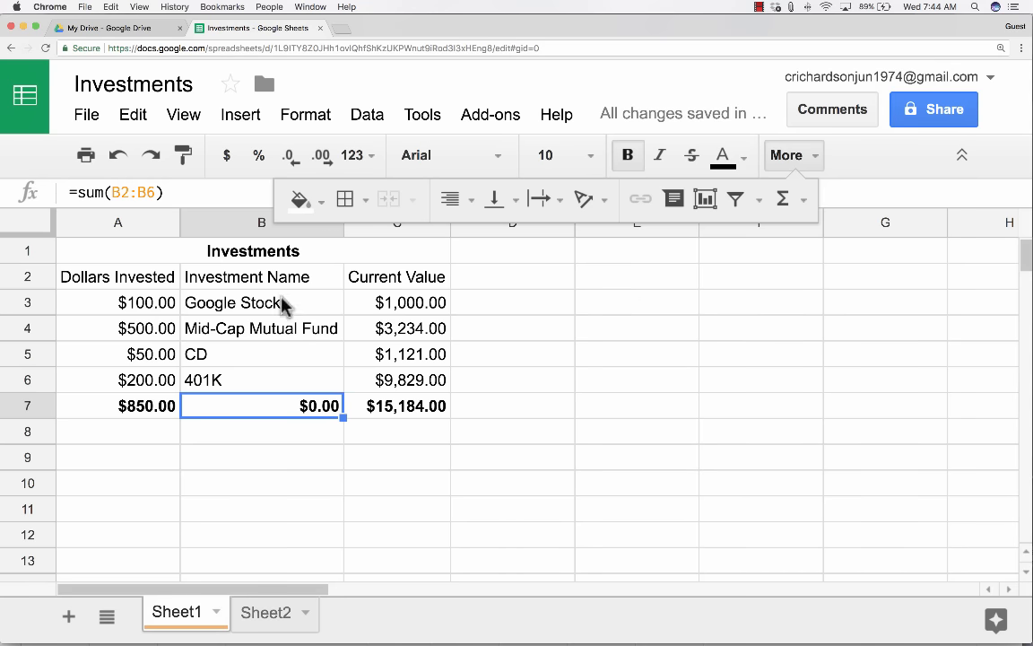
{"action": "left_click", "coordinate": [422, 406]}
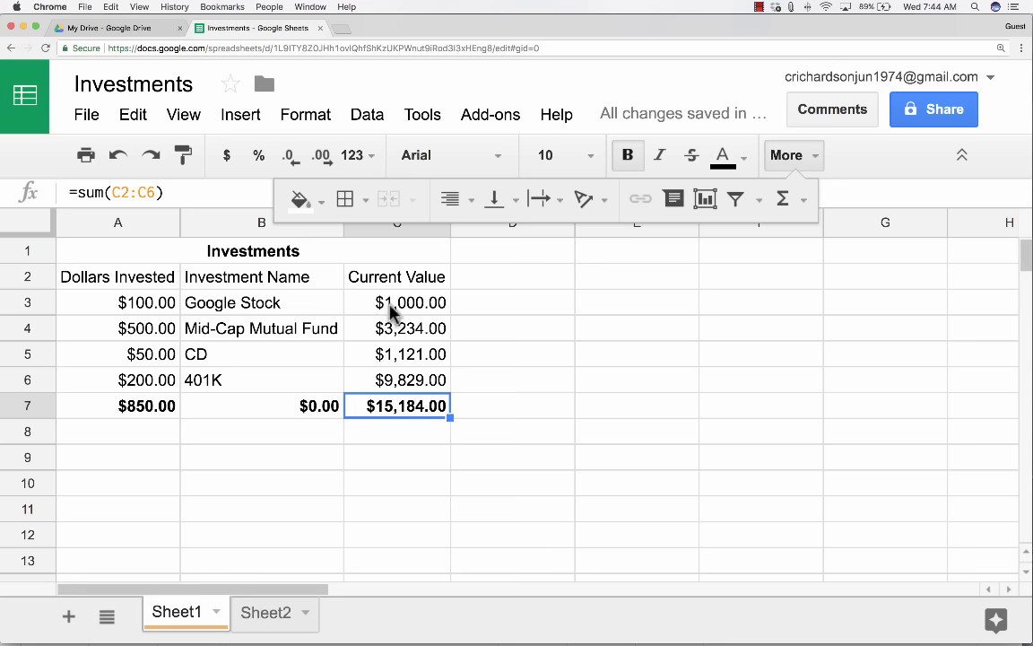
{"action": "left_click", "coordinate": [305, 408]}
{"action": "key", "text": "Delete"}
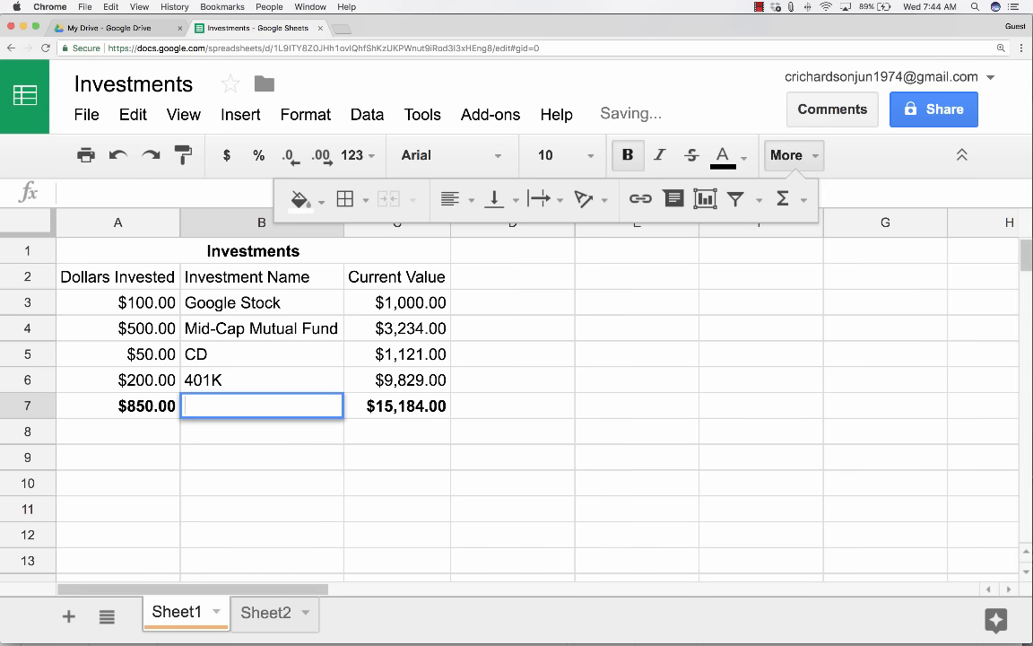
Start an AVERAGE/MAX formula in C8, then cancel it, leaving C8 empty.
{"action": "left_click", "coordinate": [402, 440]}
{"action": "type", "text": "="}
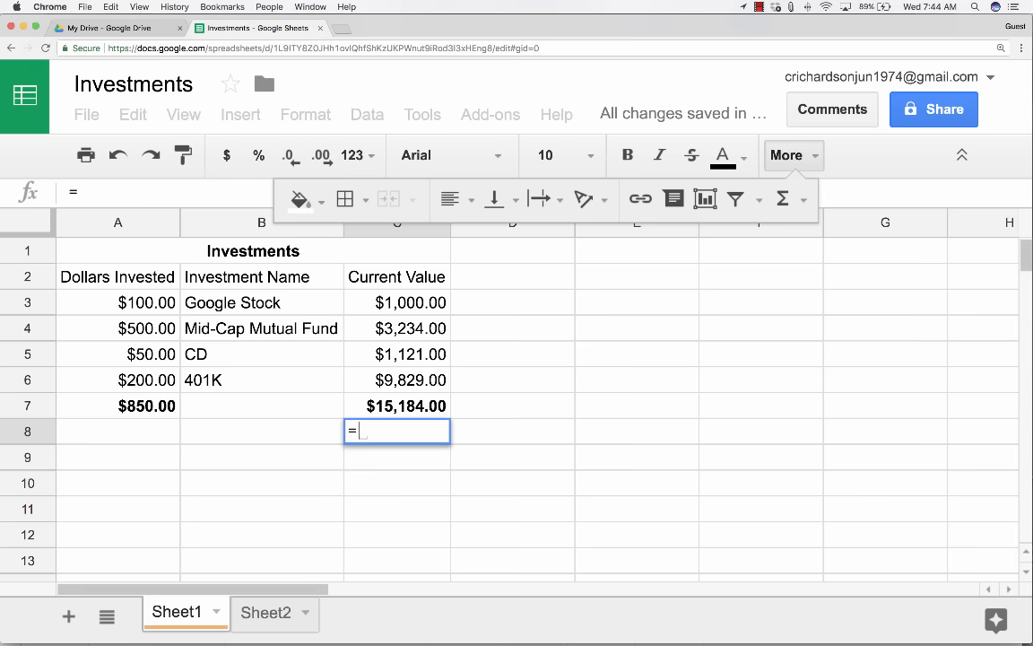
{"action": "type", "text": "ave"}
{"action": "key", "text": "BackSpace"}
{"action": "key", "text": "BackSpace"}
{"action": "key", "text": "BackSpace"}
{"action": "type", "text": "max("}
{"action": "key", "text": "BackSpace"}
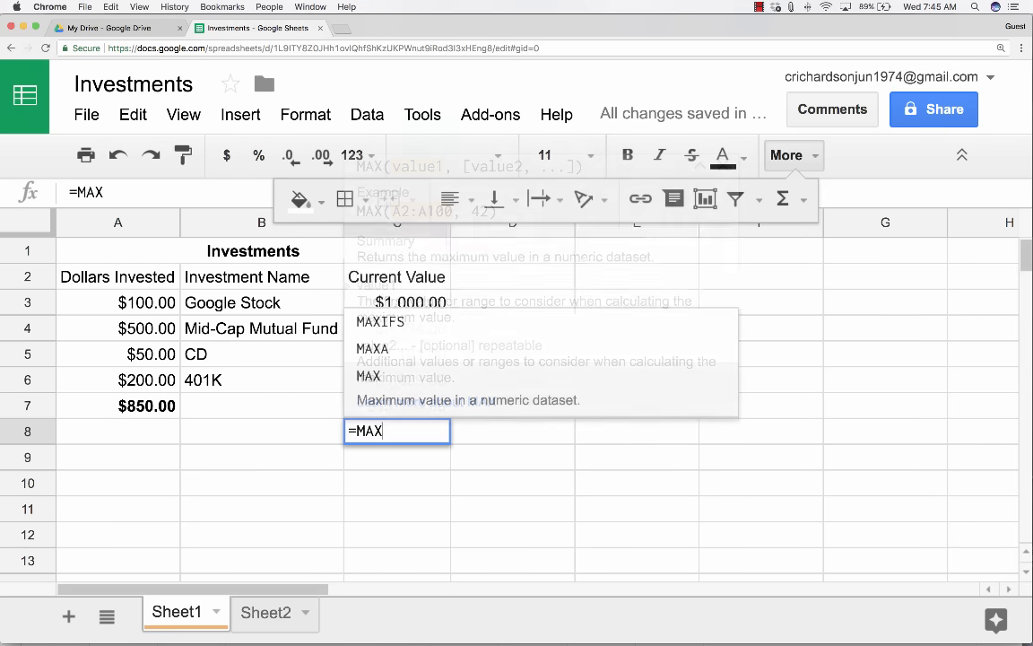
{"action": "key", "text": "BackSpace"}
{"action": "key", "text": "BackSpace"}
{"action": "key", "text": "BackSpace"}
{"action": "key", "text": "Escape"}
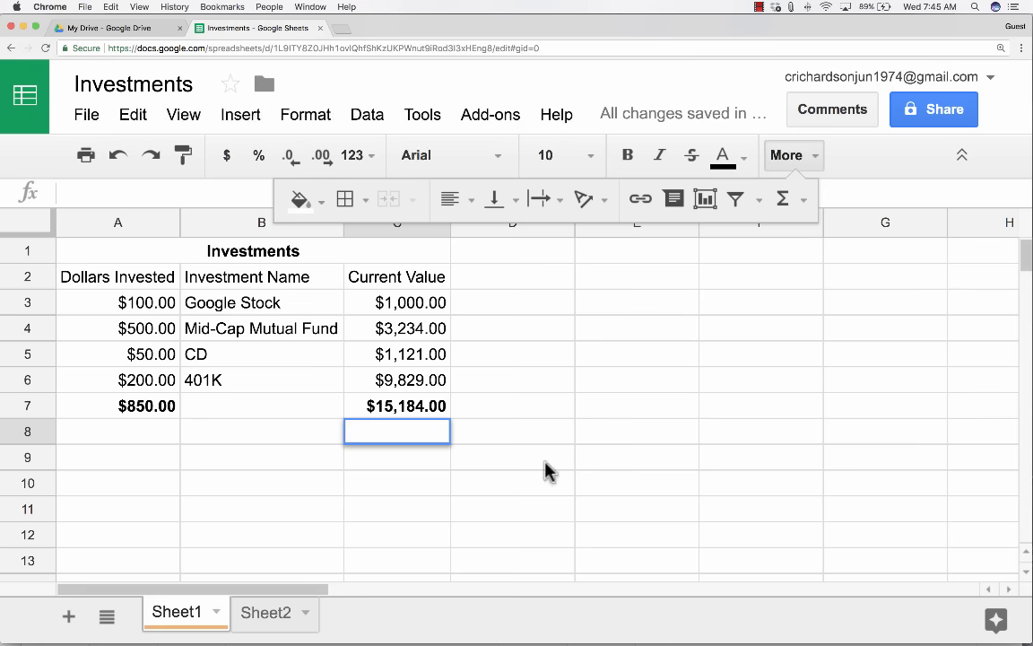
{"action": "left_click", "coordinate": [544, 462]}
{"action": "left_click", "coordinate": [806, 160]}
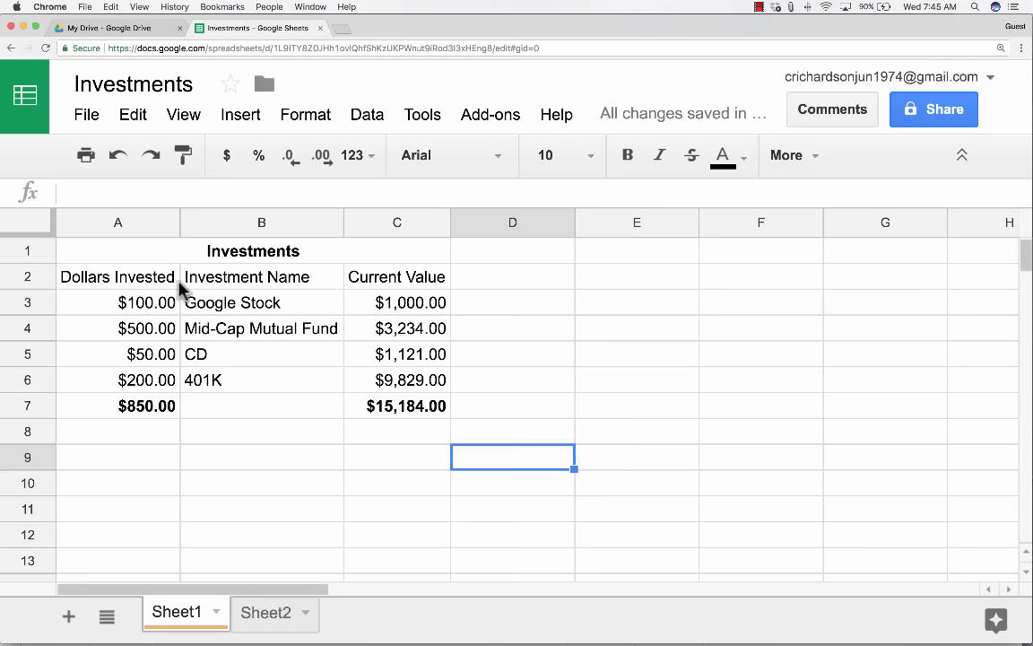
{"action": "left_click", "coordinate": [327, 283]}
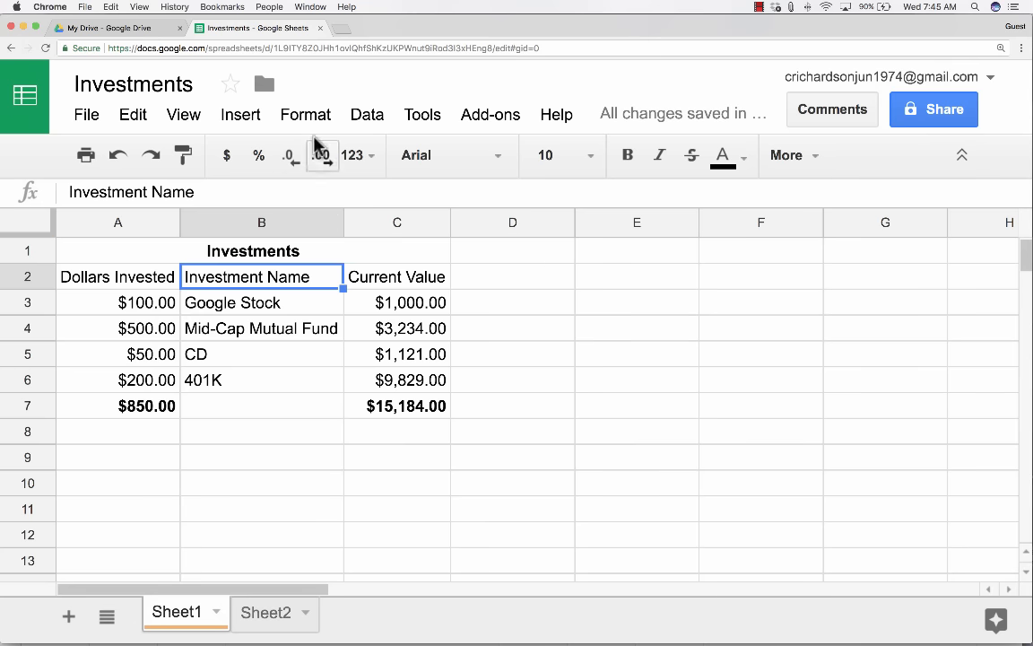
{"action": "left_click", "coordinate": [370, 123]}
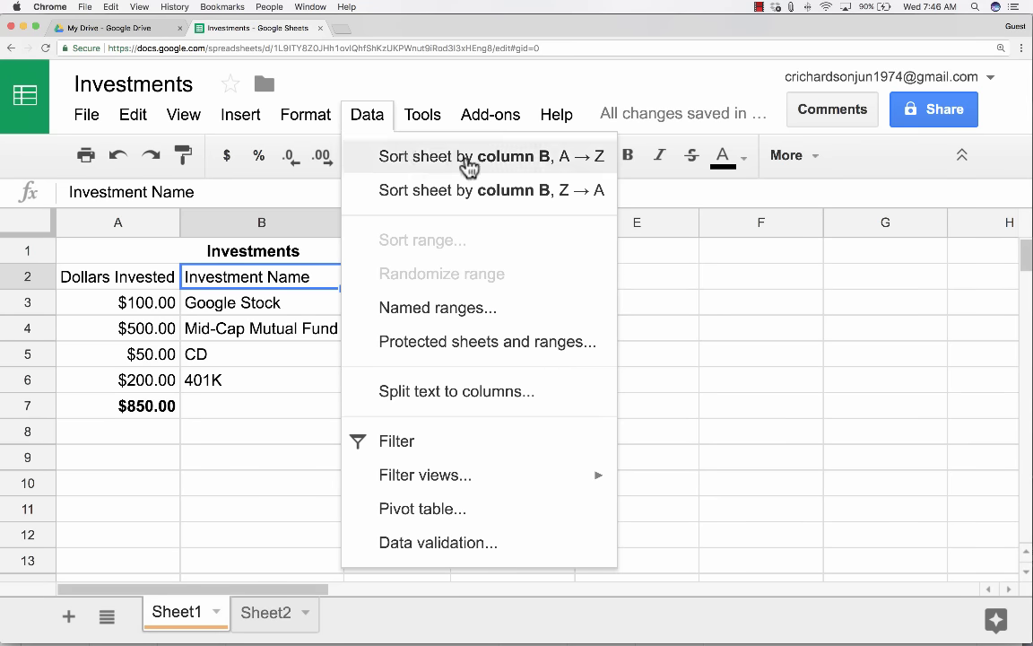
{"action": "left_click", "coordinate": [254, 305]}
{"action": "left_click", "coordinate": [254, 278]}
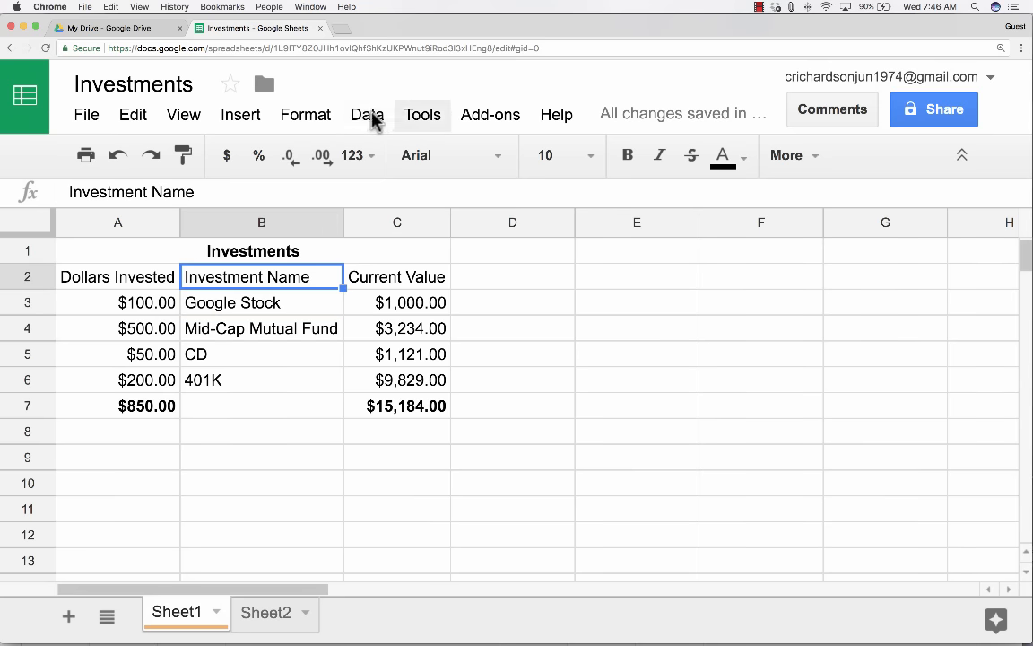
{"action": "left_click", "coordinate": [372, 121]}
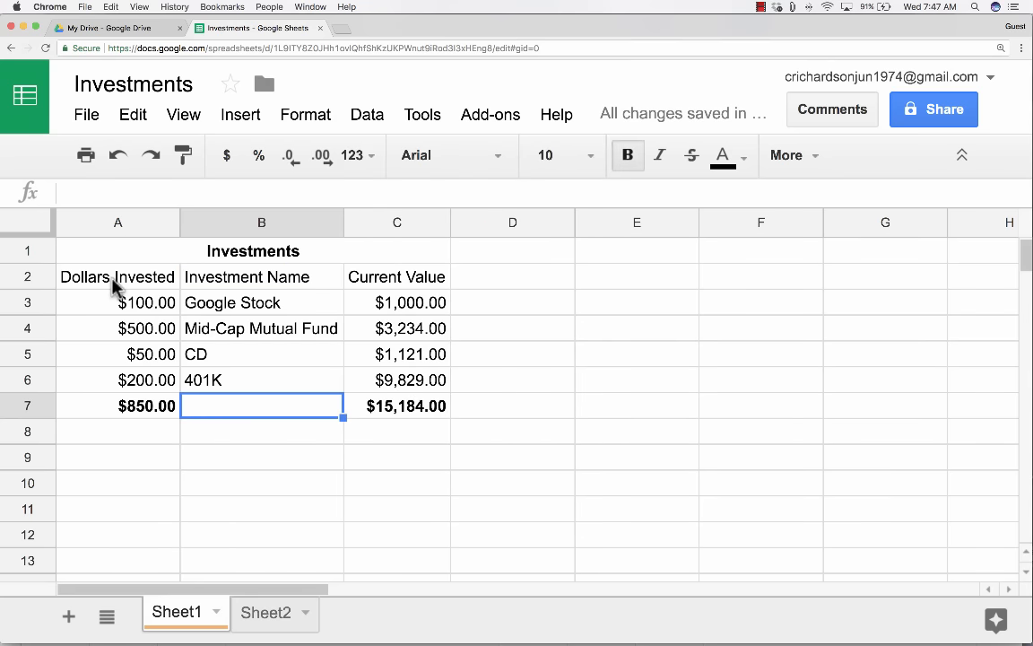
Select header row A2:C2 and create a filter on the Investments table.
{"action": "left_click_drag", "start_coordinate": [115, 285], "coordinate": [408, 282]}
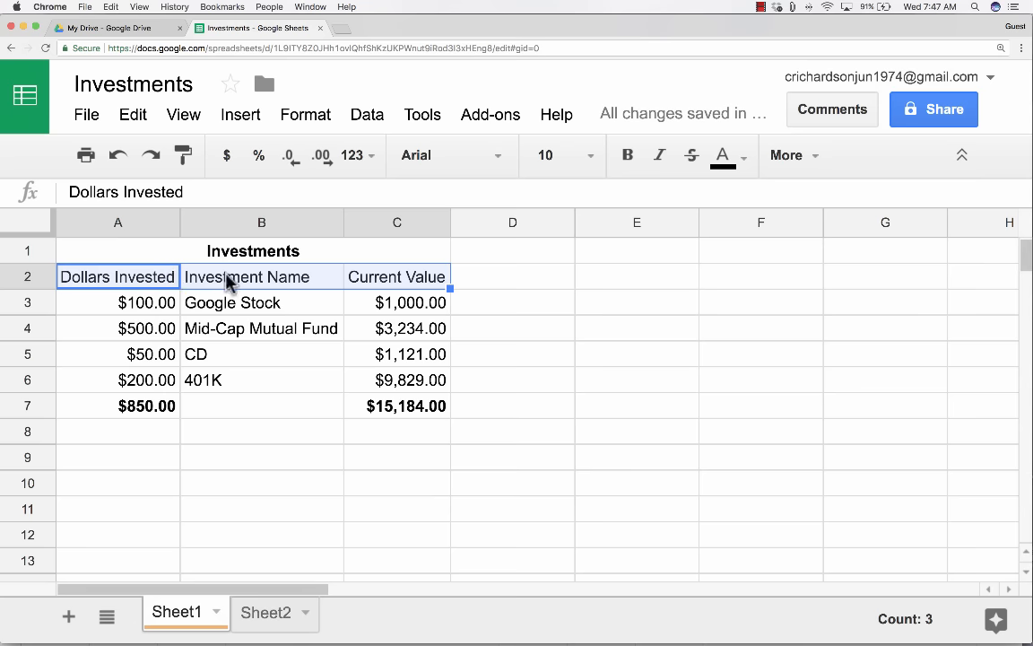
{"action": "left_click", "coordinate": [369, 116]}
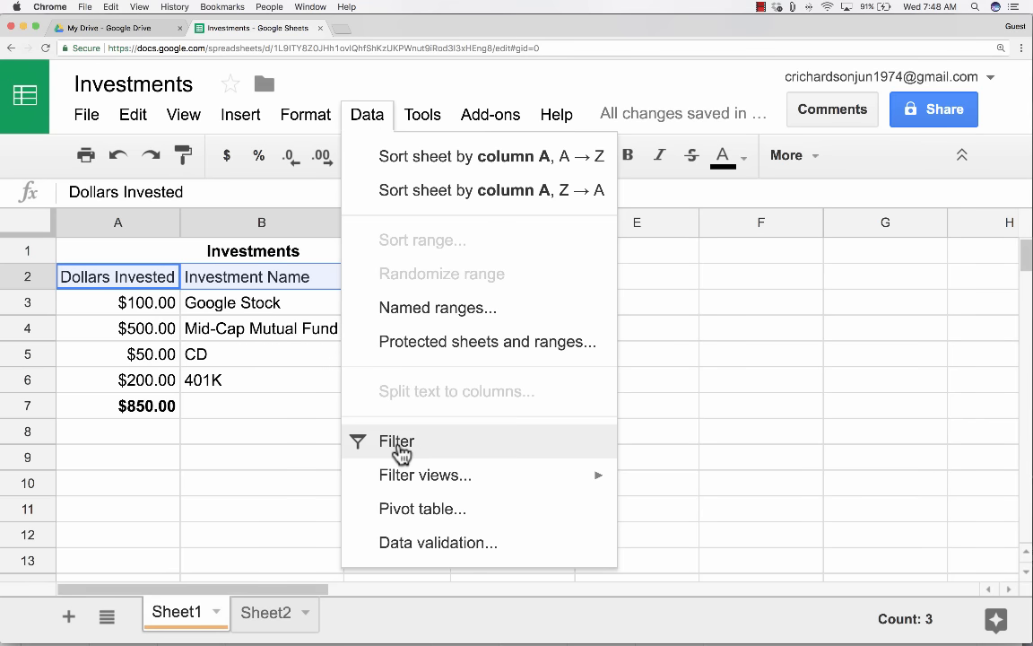
{"action": "left_click", "coordinate": [805, 156]}
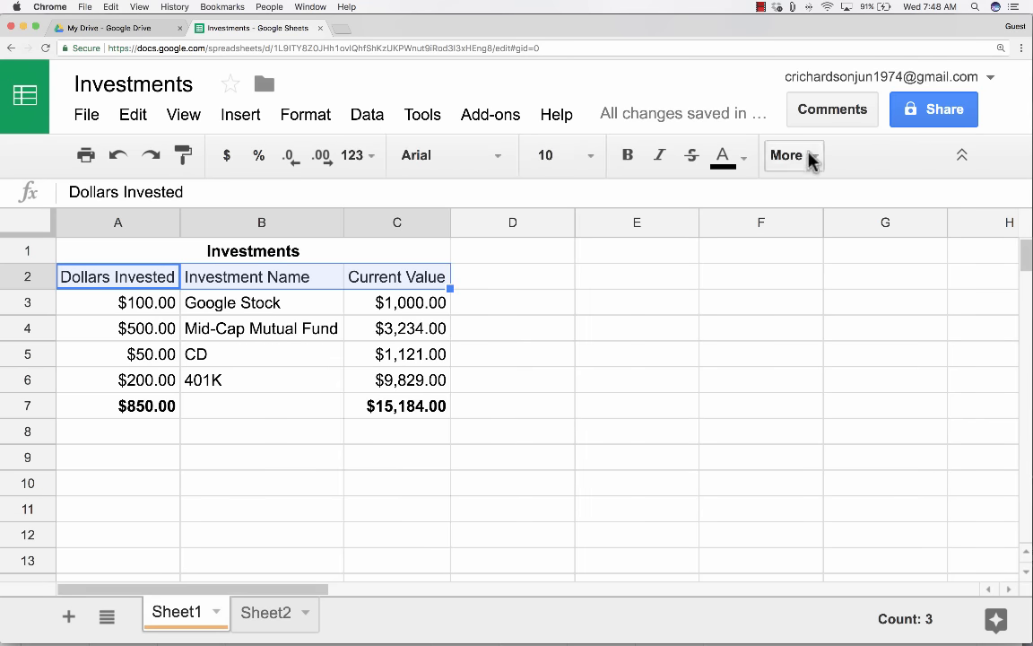
{"action": "left_click", "coordinate": [805, 156]}
{"action": "left_click", "coordinate": [737, 201]}
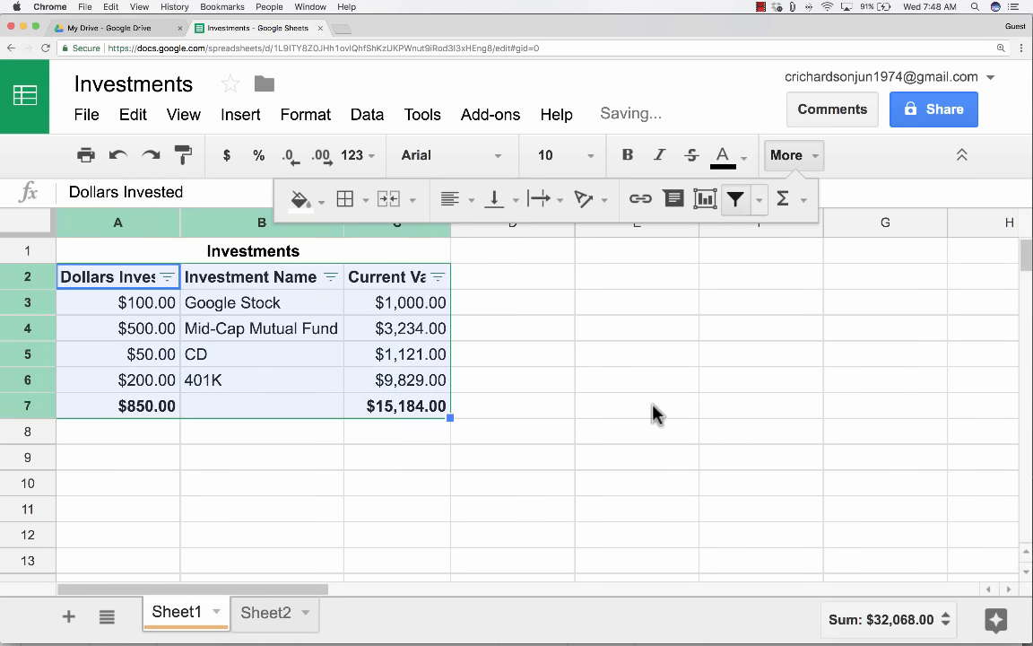
{"action": "left_click", "coordinate": [590, 489]}
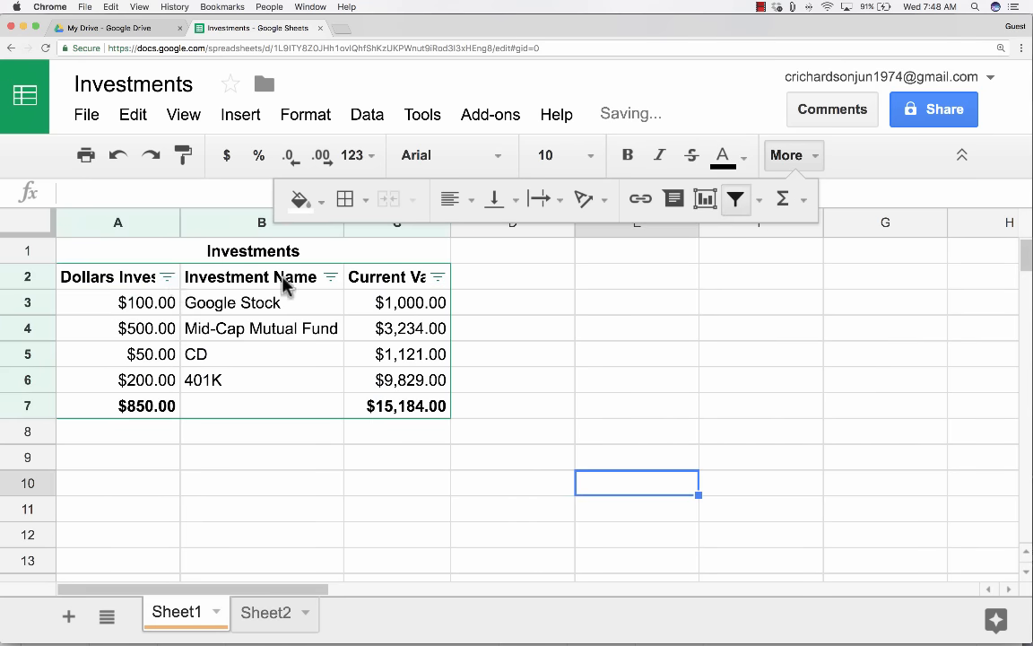
{"action": "key", "text": "Left"}
{"action": "key", "text": "Left"}
{"action": "key", "text": "Left"}
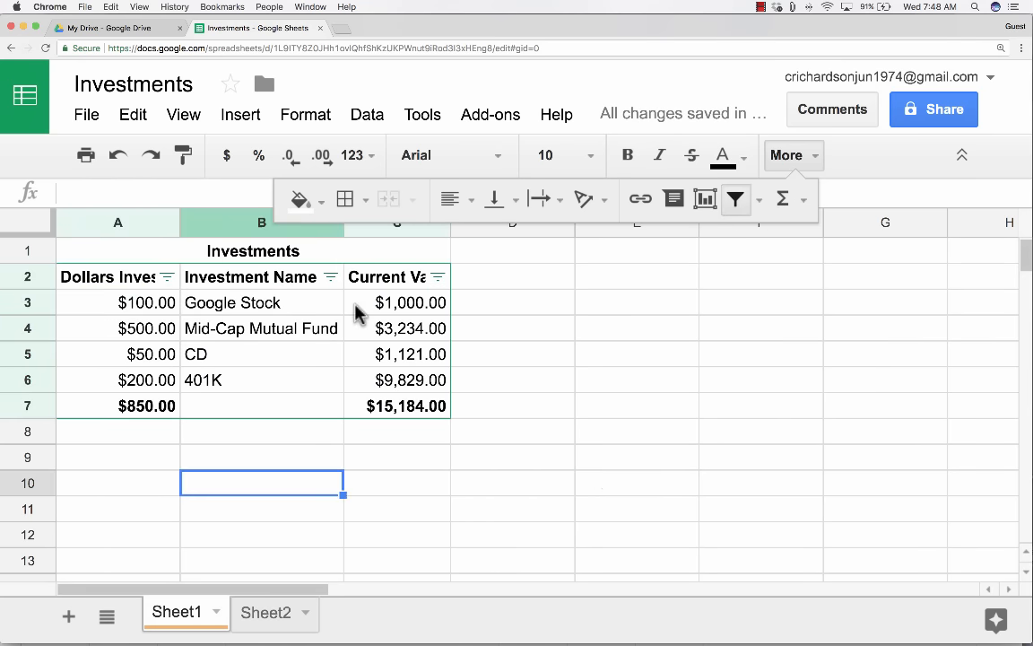
{"action": "left_click", "coordinate": [331, 276]}
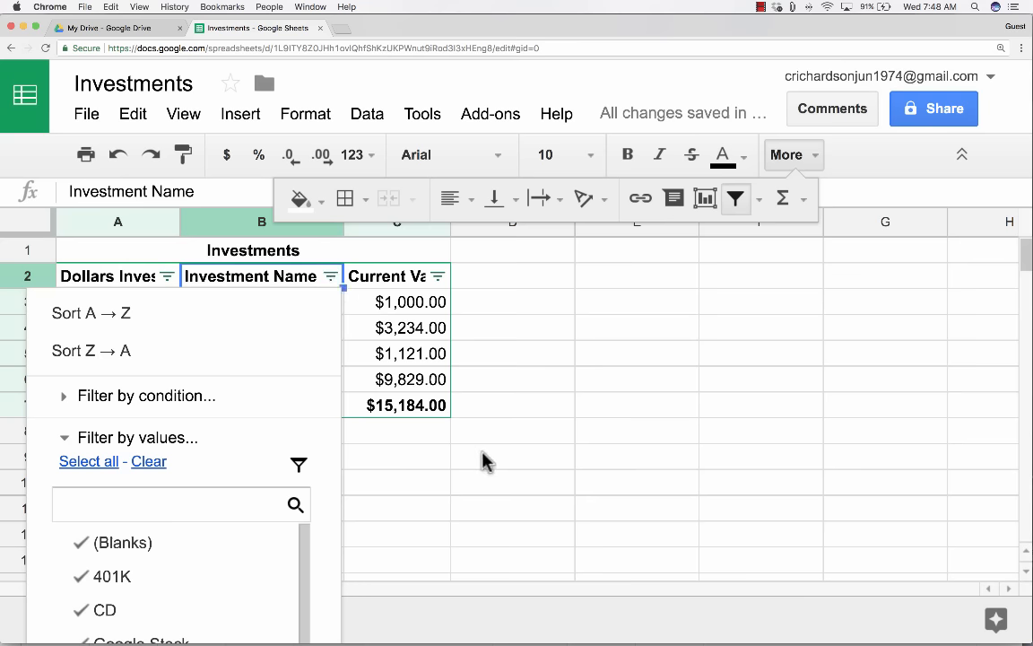
Filter Investment Name to show only CD, excluding 401K and blanks.
{"action": "left_click", "coordinate": [157, 510]}
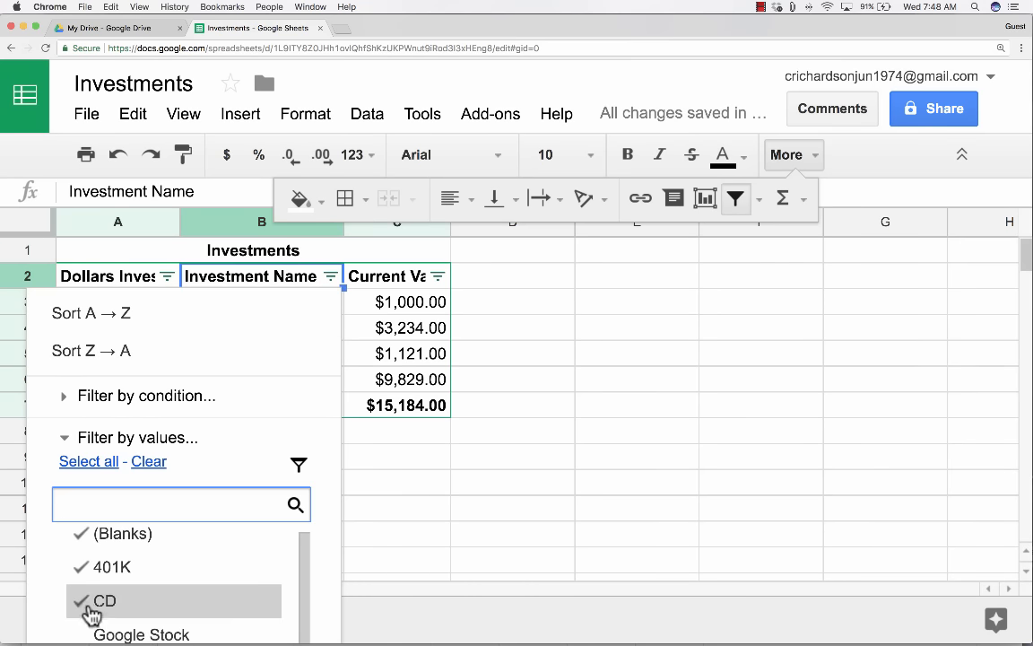
{"action": "left_click", "coordinate": [86, 575]}
{"action": "left_click", "coordinate": [85, 546]}
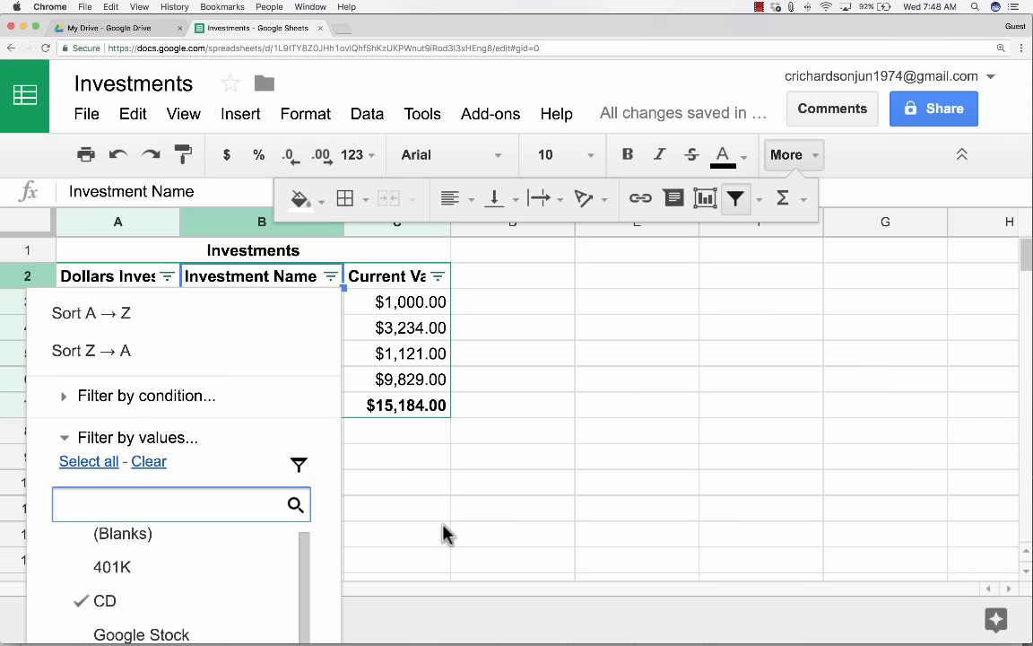
{"action": "scroll", "coordinate": [437, 511], "scroll_direction": "down", "scroll_amount": 1}
{"action": "key", "text": "super+minus"}
{"action": "key", "text": "super+minus"}
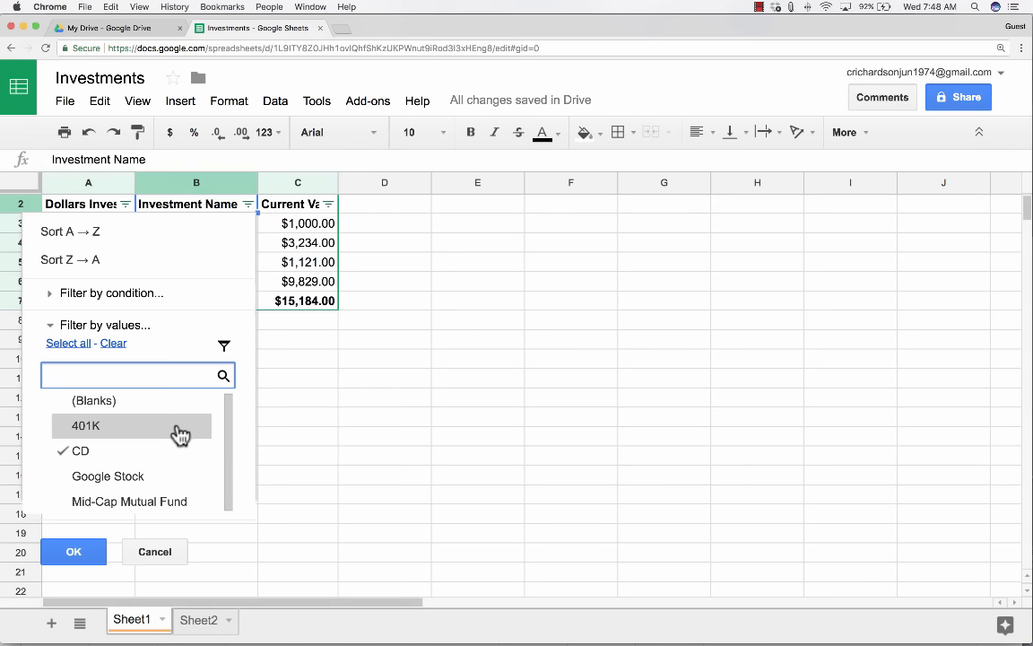
{"action": "left_click", "coordinate": [79, 551]}
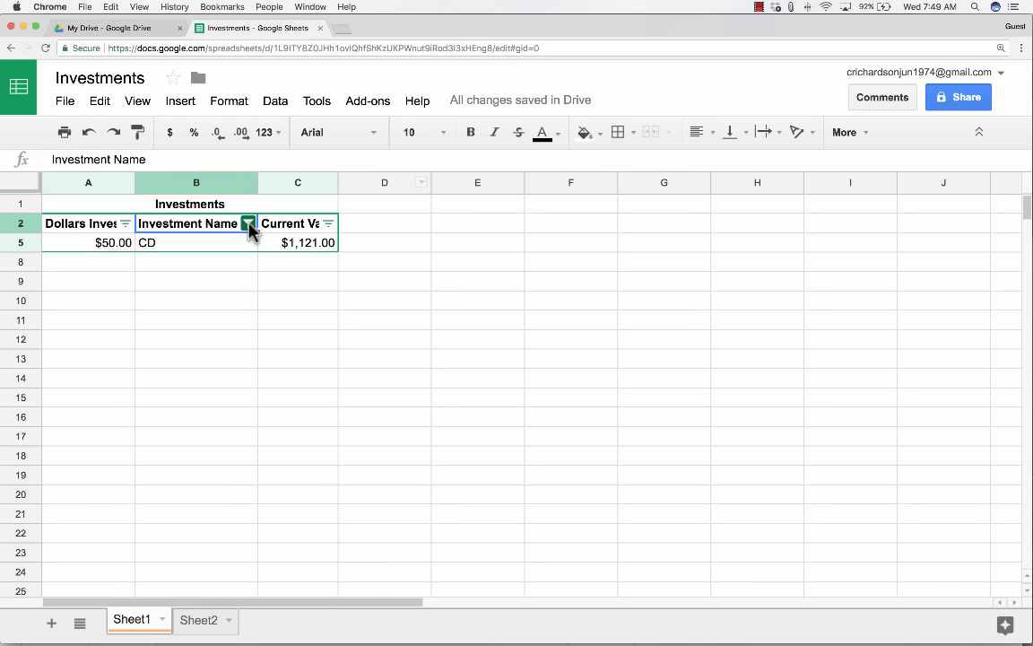
Select all Investment Name values again so every investment reappears.
{"action": "left_click", "coordinate": [248, 225]}
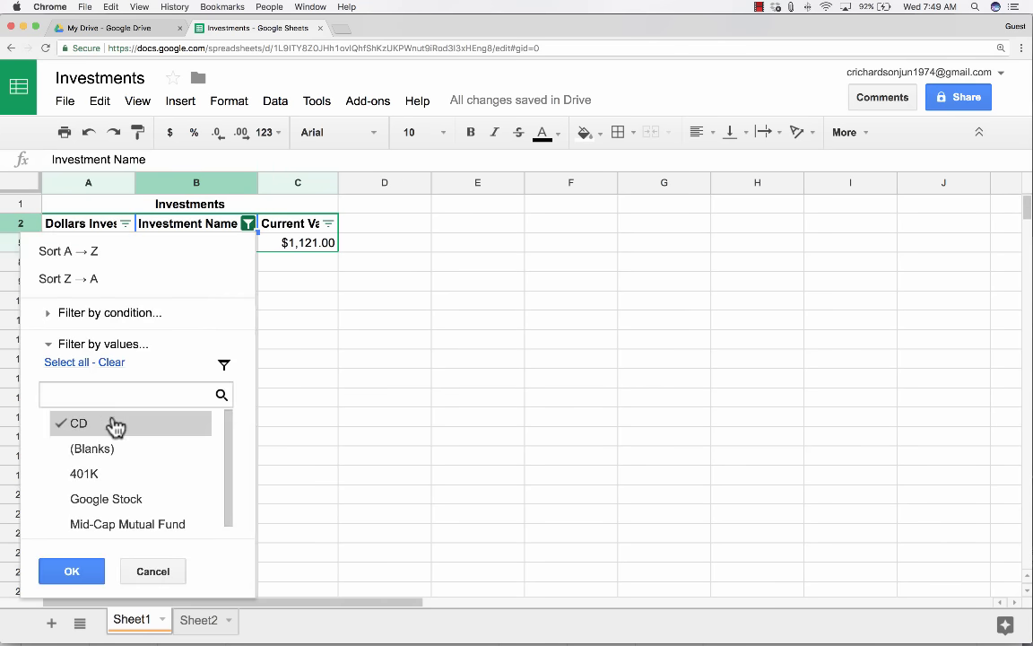
{"action": "left_click", "coordinate": [79, 365]}
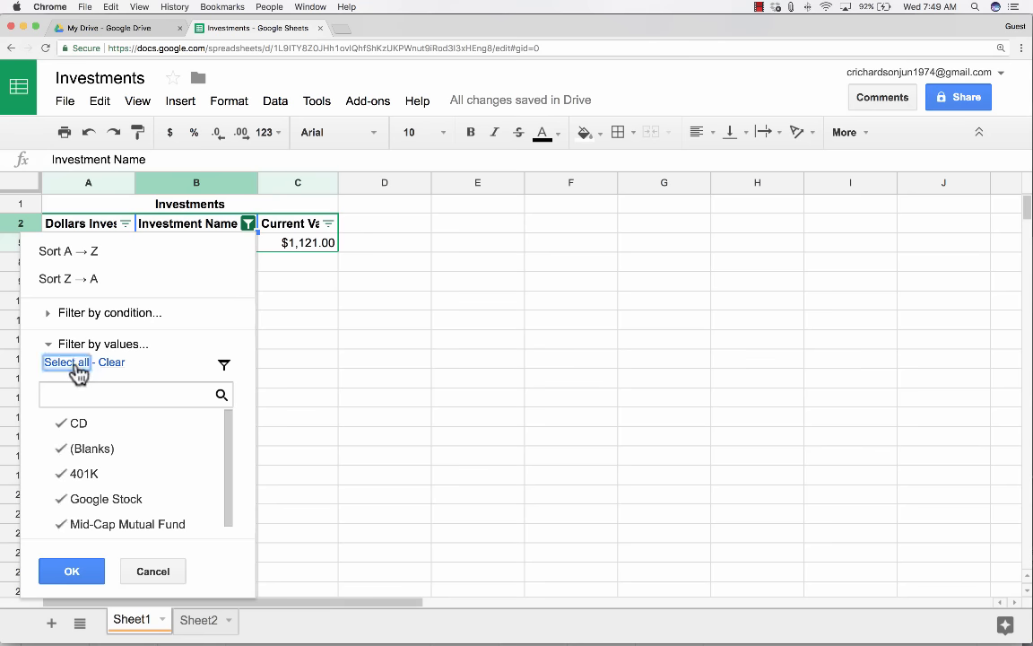
{"action": "left_click", "coordinate": [83, 574]}
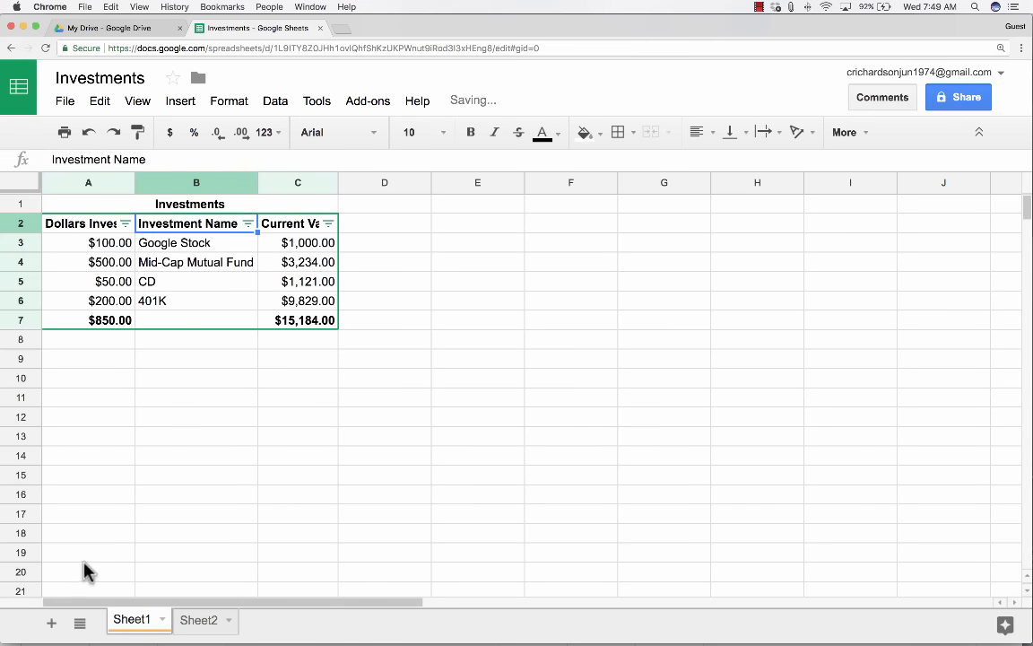
Select the four Current Value amounts in C3:C6.
{"action": "key", "text": "super+equal"}
{"action": "key", "text": "super+equal"}
{"action": "key", "text": "super+equal"}
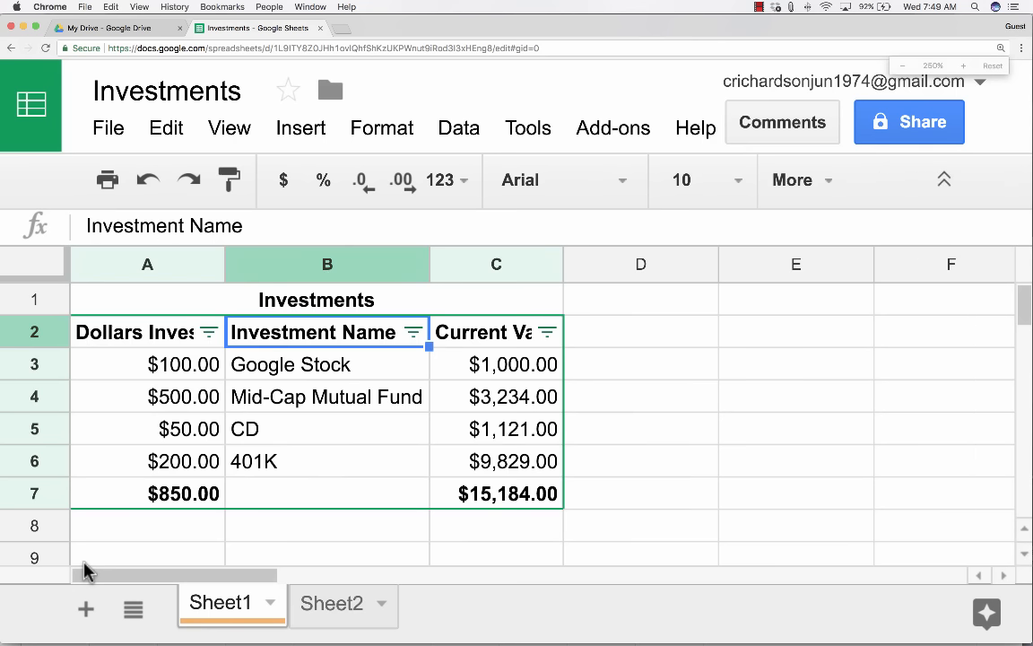
{"action": "key", "text": "super+minus"}
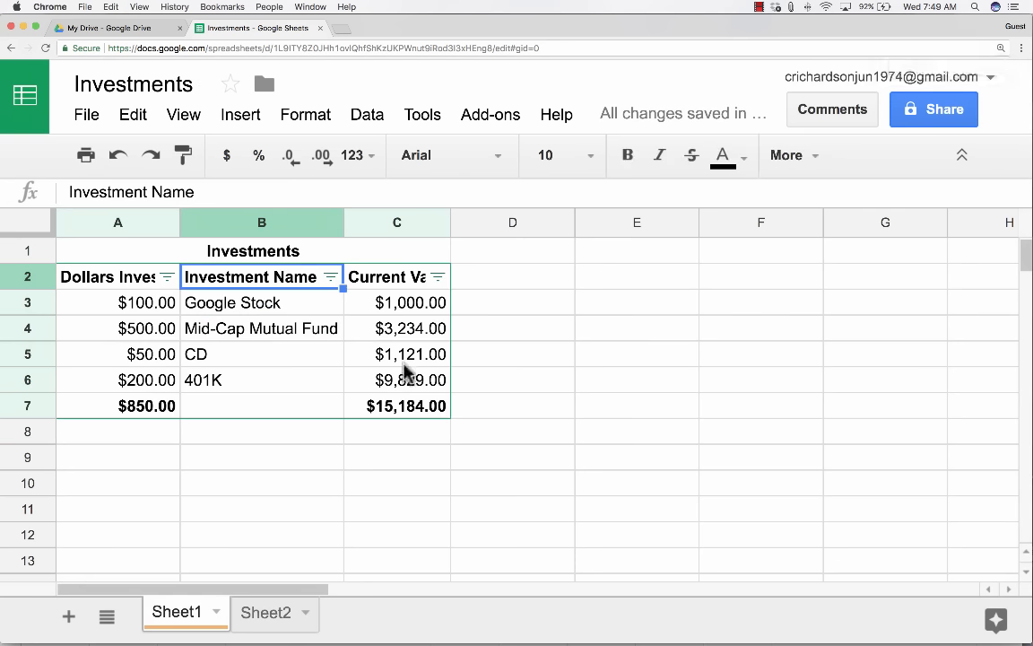
{"action": "left_click", "coordinate": [571, 124]}
{"action": "left_click", "coordinate": [630, 166]}
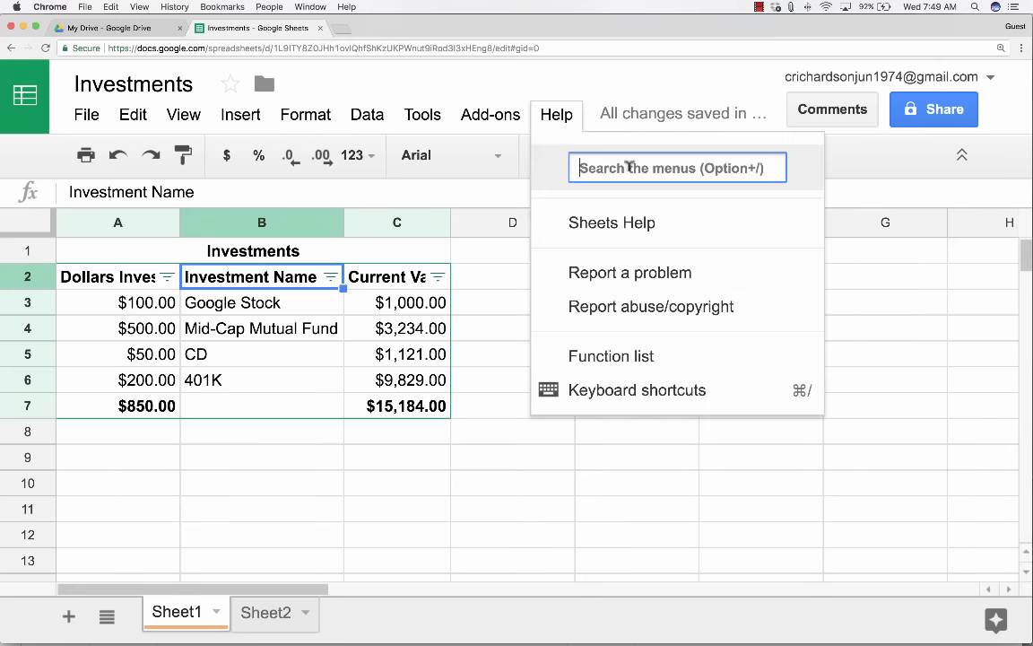
{"action": "left_click", "coordinate": [448, 493]}
{"action": "left_click", "coordinate": [461, 461]}
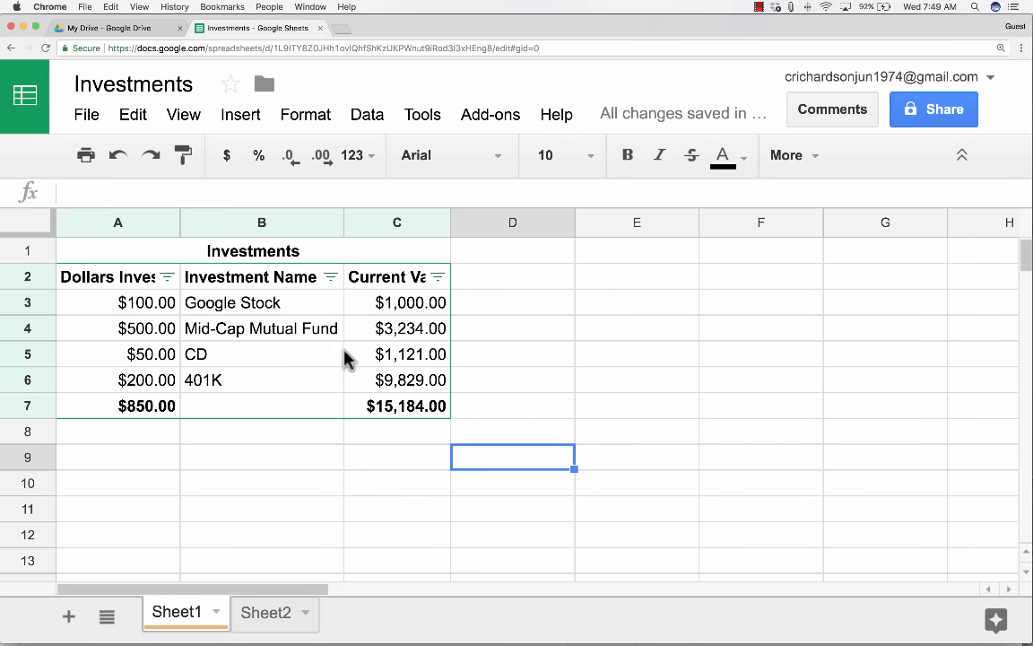
{"action": "left_click", "coordinate": [247, 304]}
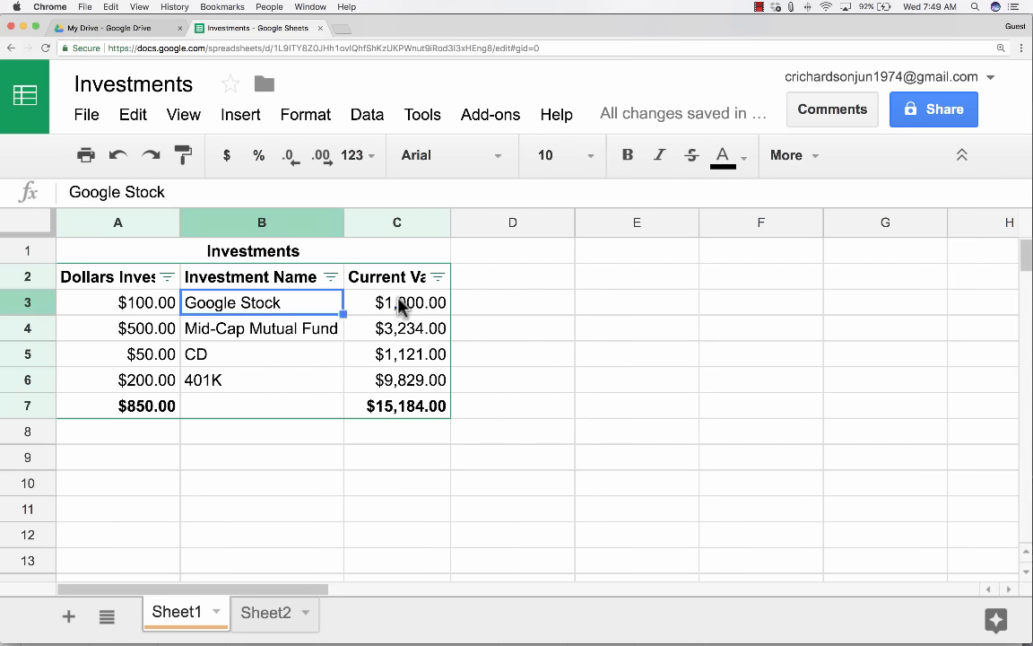
{"action": "left_click_drag", "start_coordinate": [403, 304], "coordinate": [410, 386]}
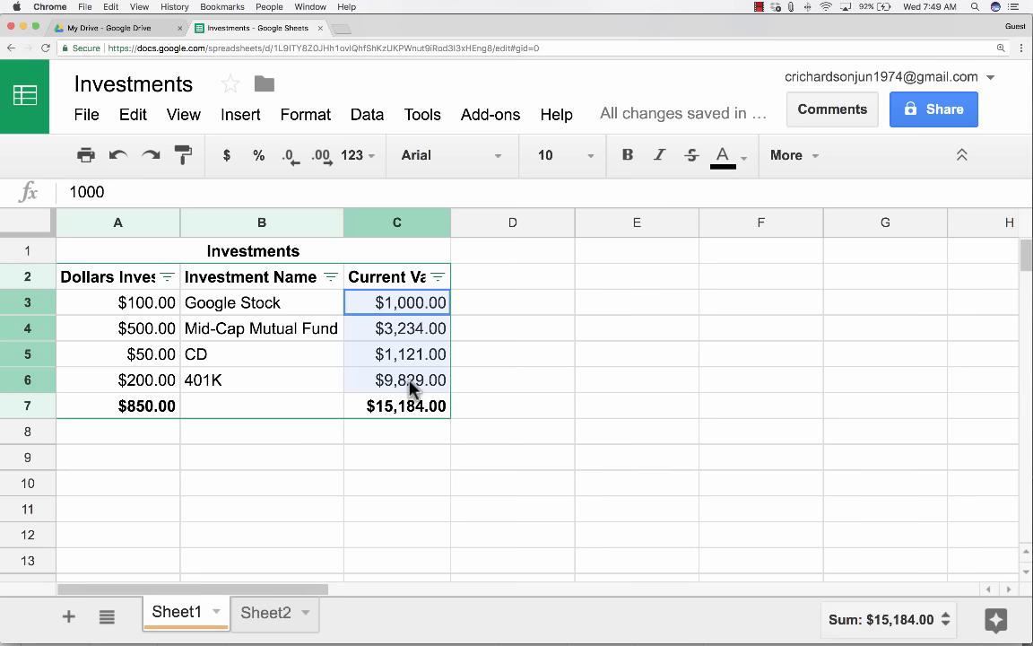
Reselect the Current Value cells C3:C6.
{"action": "left_click", "coordinate": [428, 117]}
{"action": "left_click", "coordinate": [404, 307]}
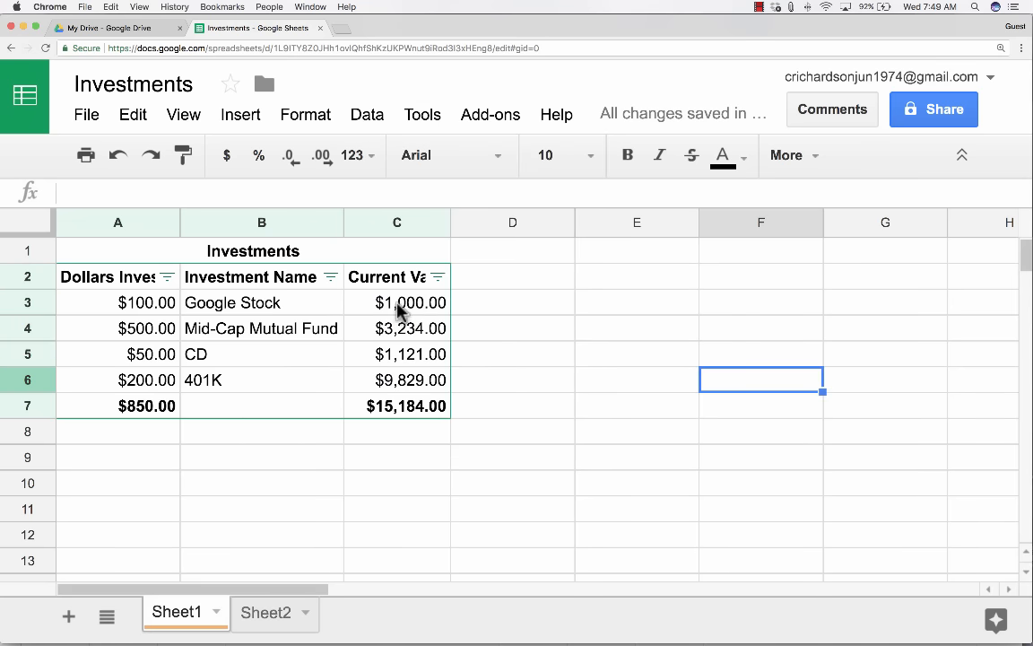
{"action": "left_click_drag", "start_coordinate": [404, 306], "coordinate": [404, 379]}
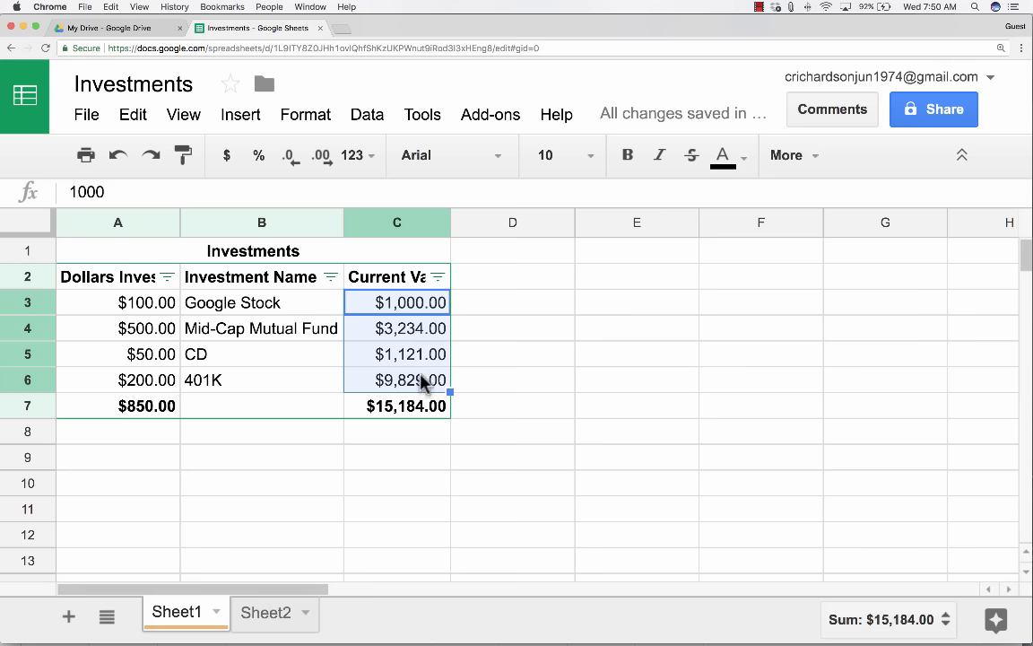
{"action": "right_click", "coordinate": [429, 366]}
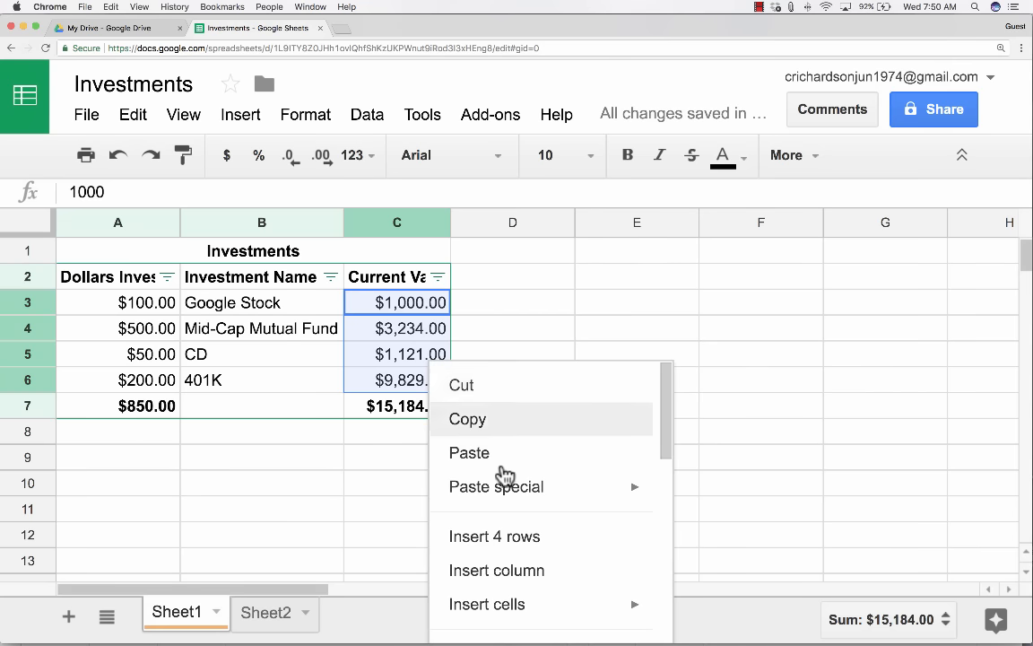
{"action": "scroll", "coordinate": [516, 489], "scroll_direction": "down", "scroll_amount": 2}
{"action": "scroll", "coordinate": [523, 496], "scroll_direction": "down", "scroll_amount": 10}
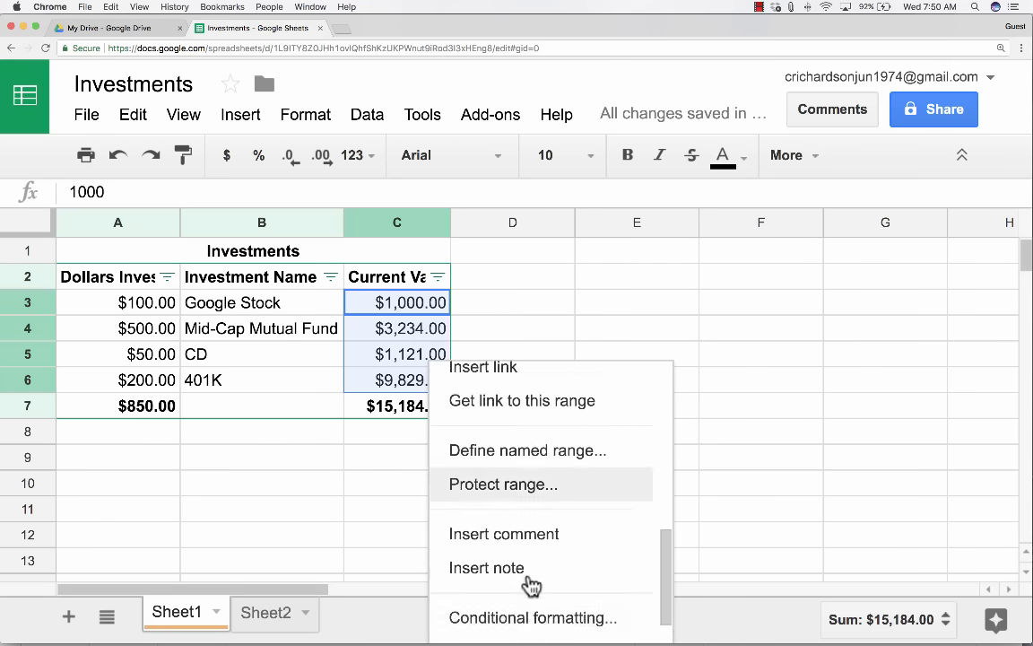
{"action": "left_click", "coordinate": [326, 97]}
Add a default green min-to-max colour scale rule to C3:C6 via Format > Conditional formatting.
{"action": "left_click", "coordinate": [322, 120]}
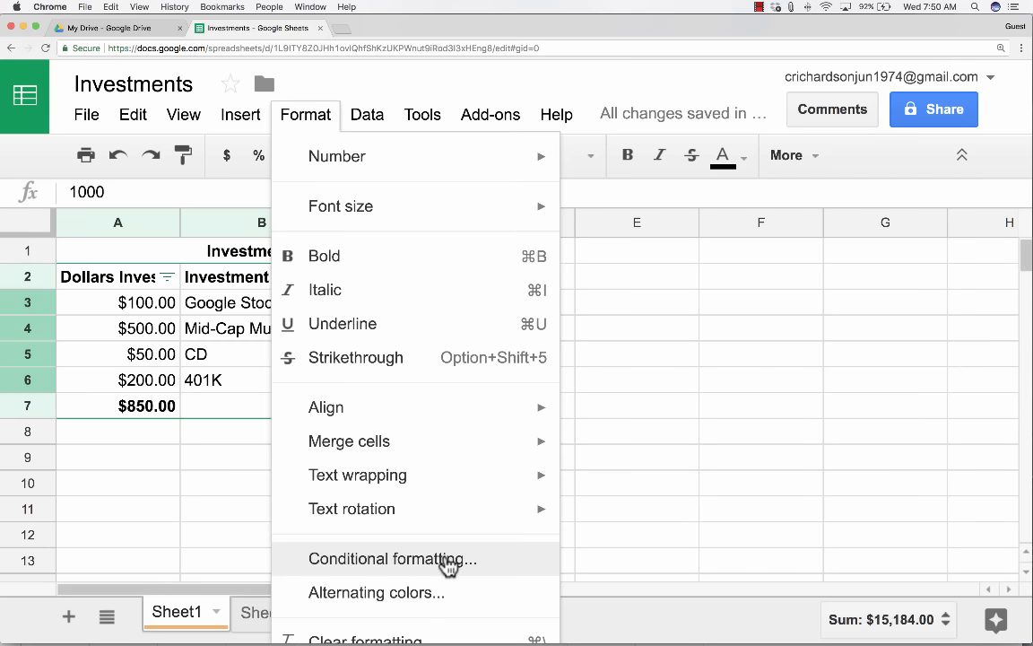
{"action": "left_click", "coordinate": [447, 562]}
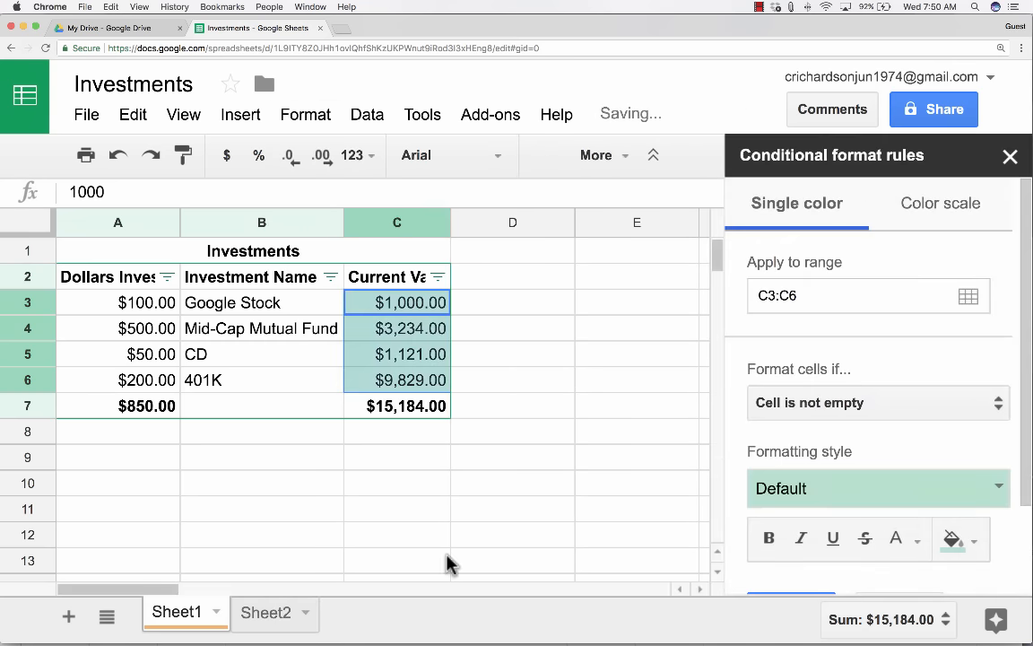
{"action": "left_click", "coordinate": [938, 213]}
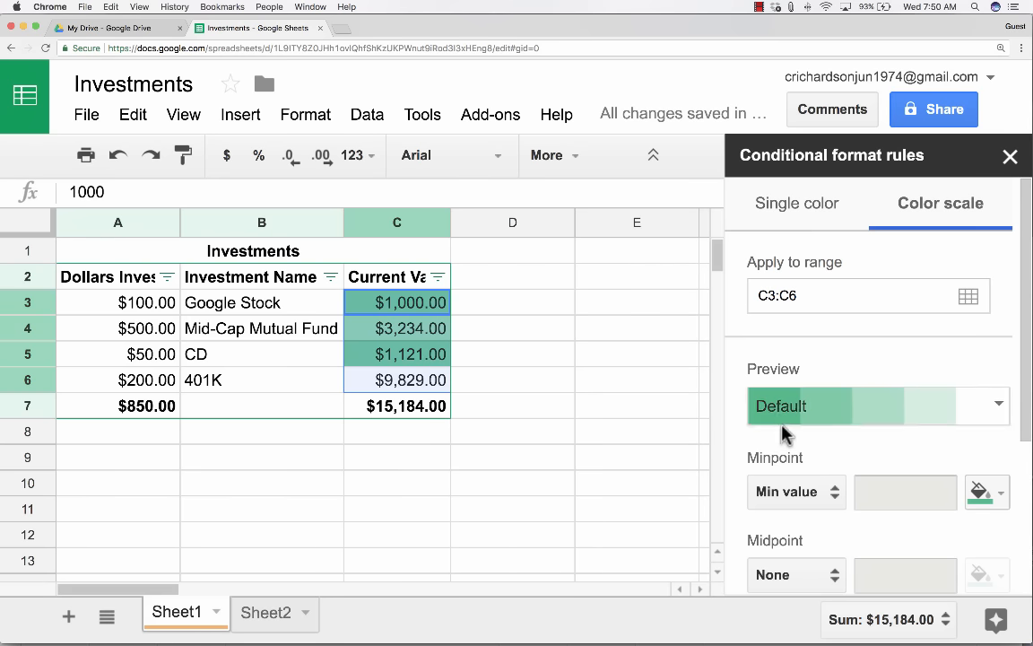
{"action": "scroll", "coordinate": [915, 499], "scroll_direction": "down", "scroll_amount": 3}
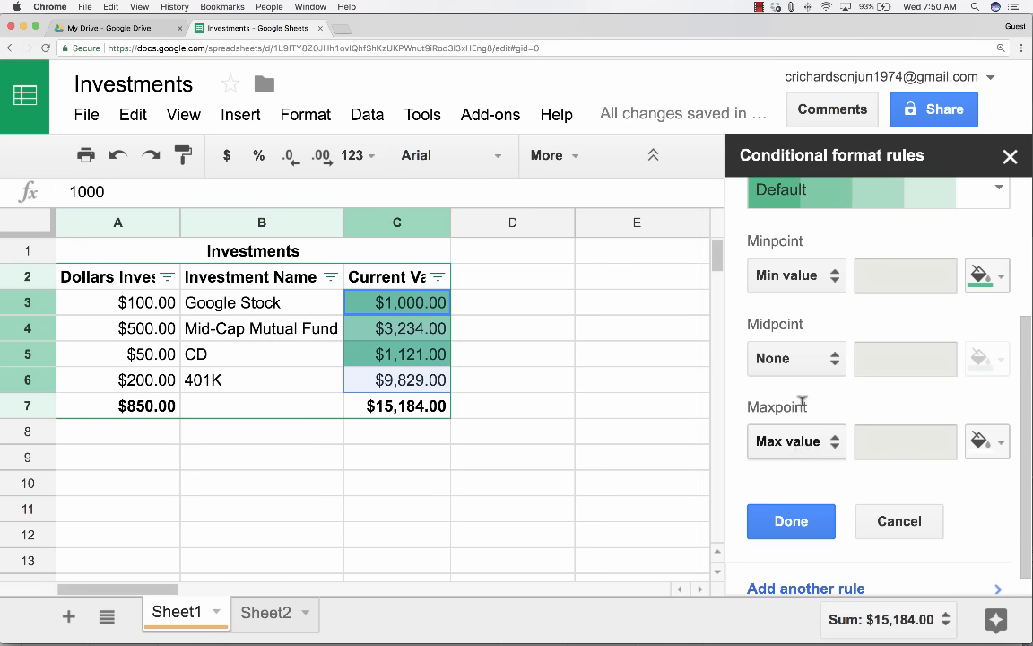
{"action": "scroll", "coordinate": [839, 386], "scroll_direction": "down", "scroll_amount": 1}
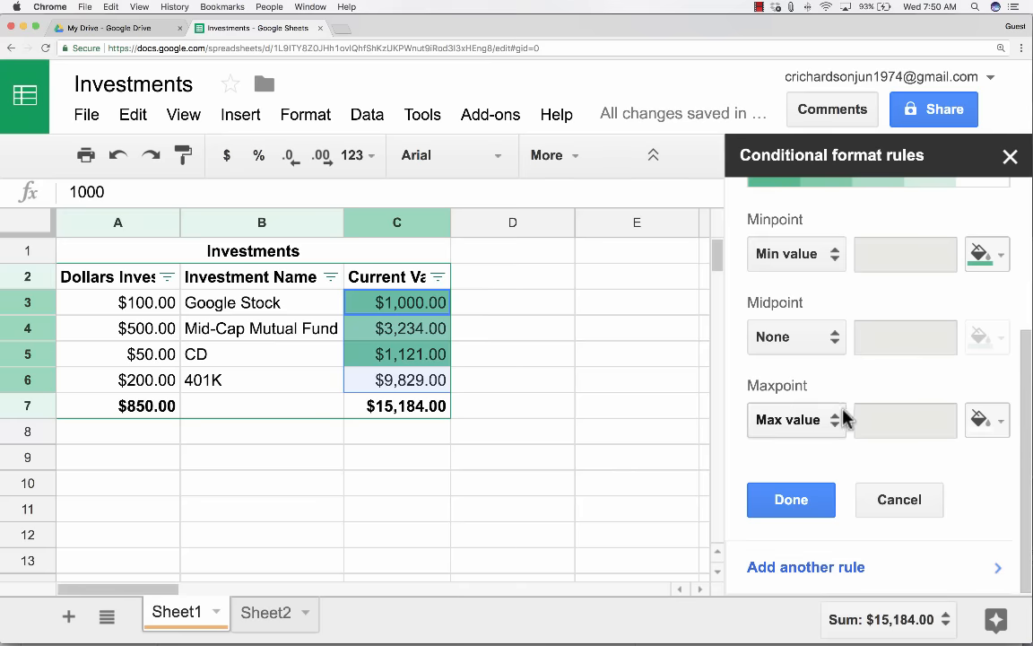
{"action": "left_click", "coordinate": [571, 482]}
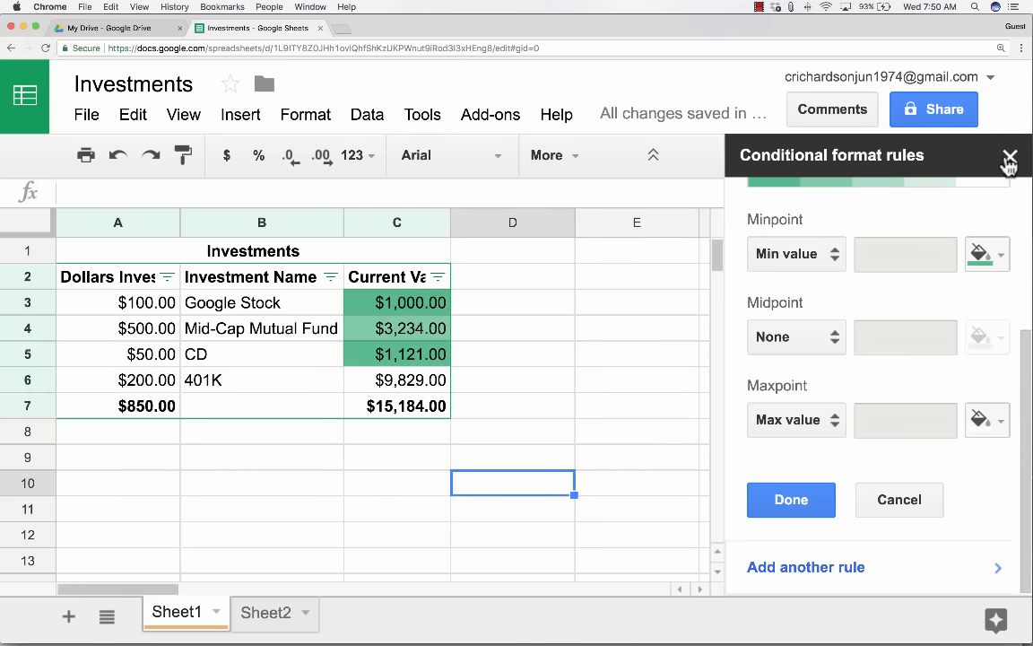
Close the Conditional format rules sidebar and select empty cell D3.
{"action": "left_click", "coordinate": [1006, 158]}
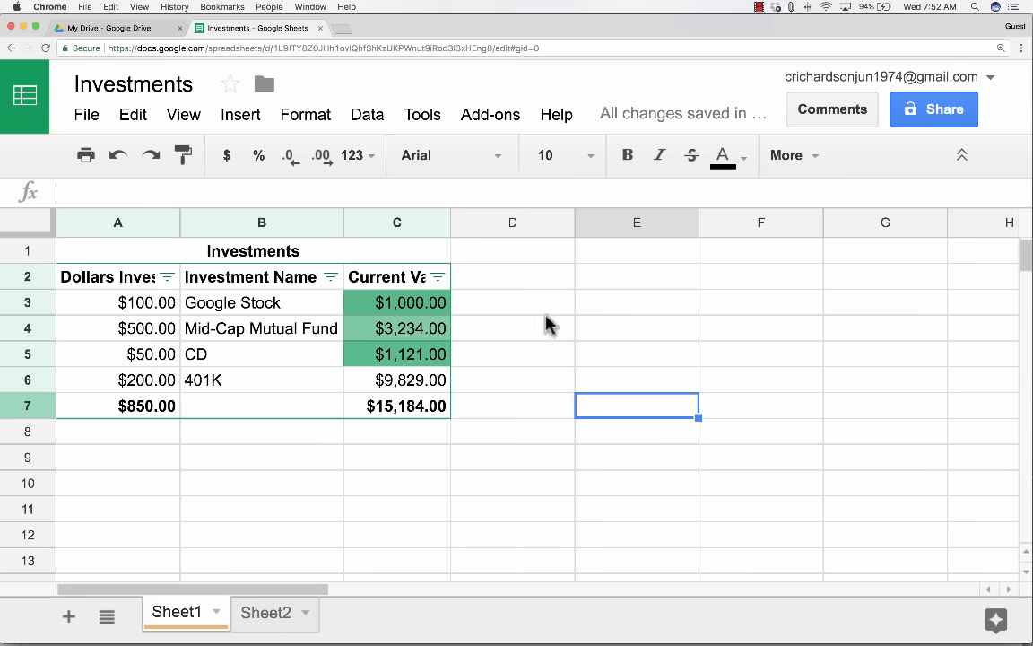
{"action": "left_click", "coordinate": [489, 301]}
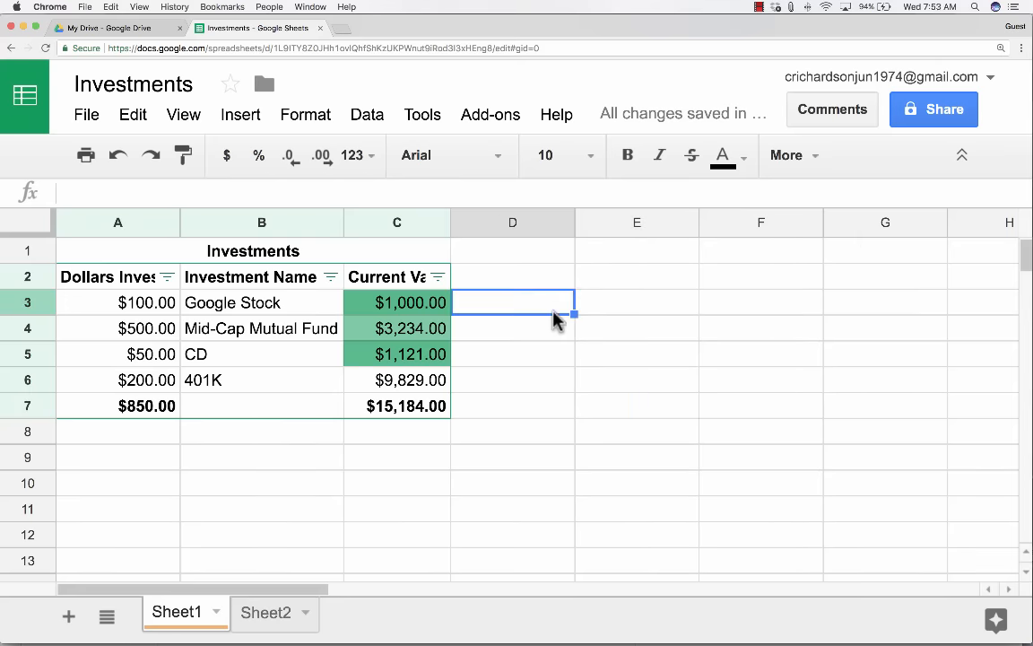
Open Share and, after trying Can comment and Can view, set invitee access to Can edit.
{"action": "left_click", "coordinate": [945, 111]}
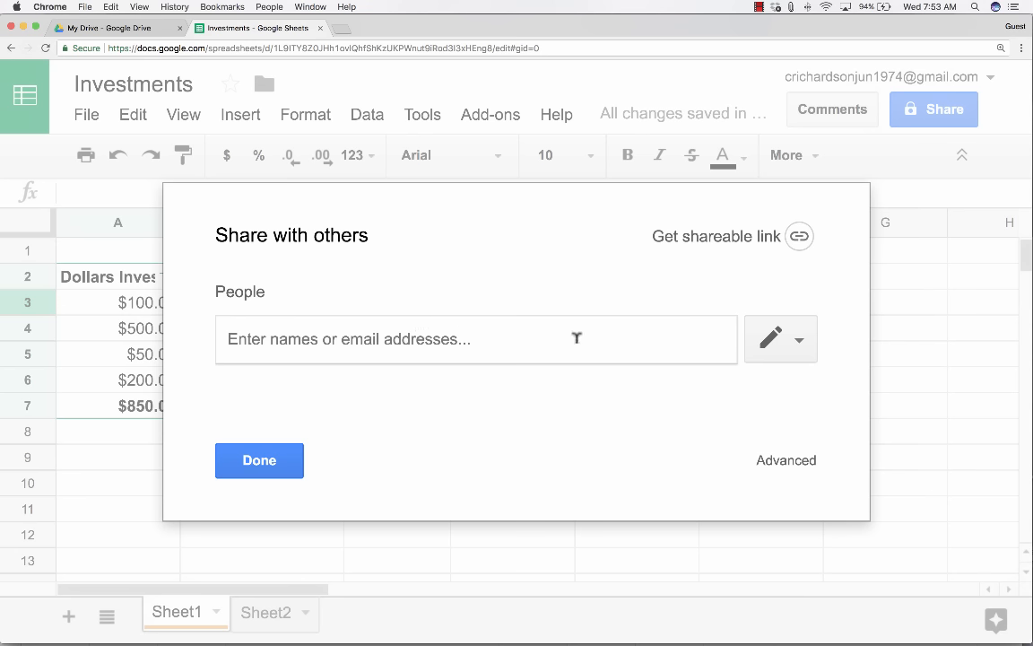
{"action": "left_click", "coordinate": [798, 346]}
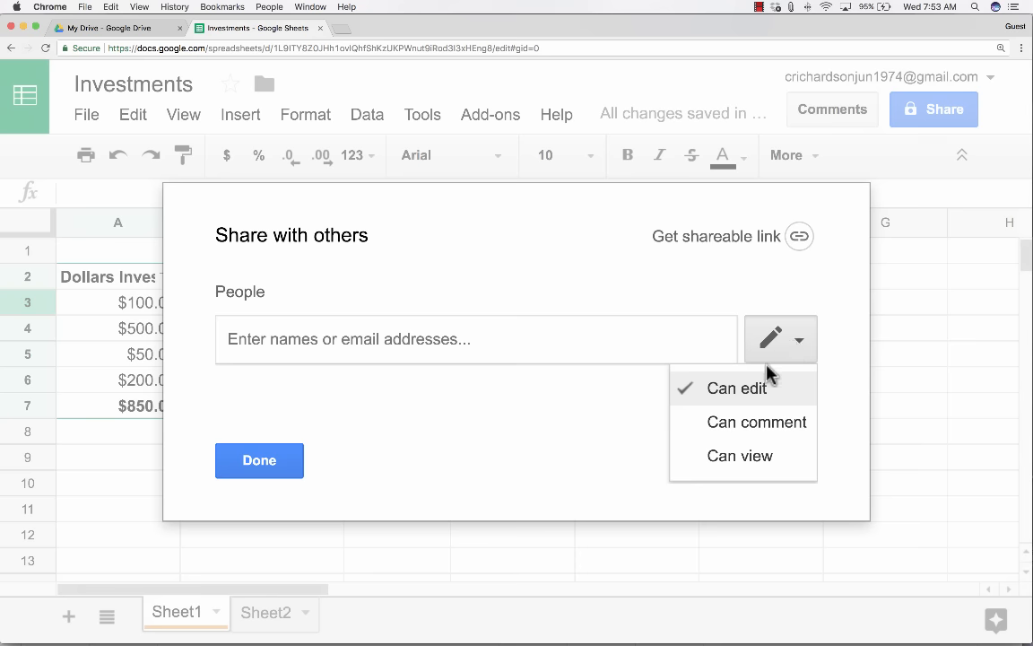
{"action": "left_click", "coordinate": [713, 424]}
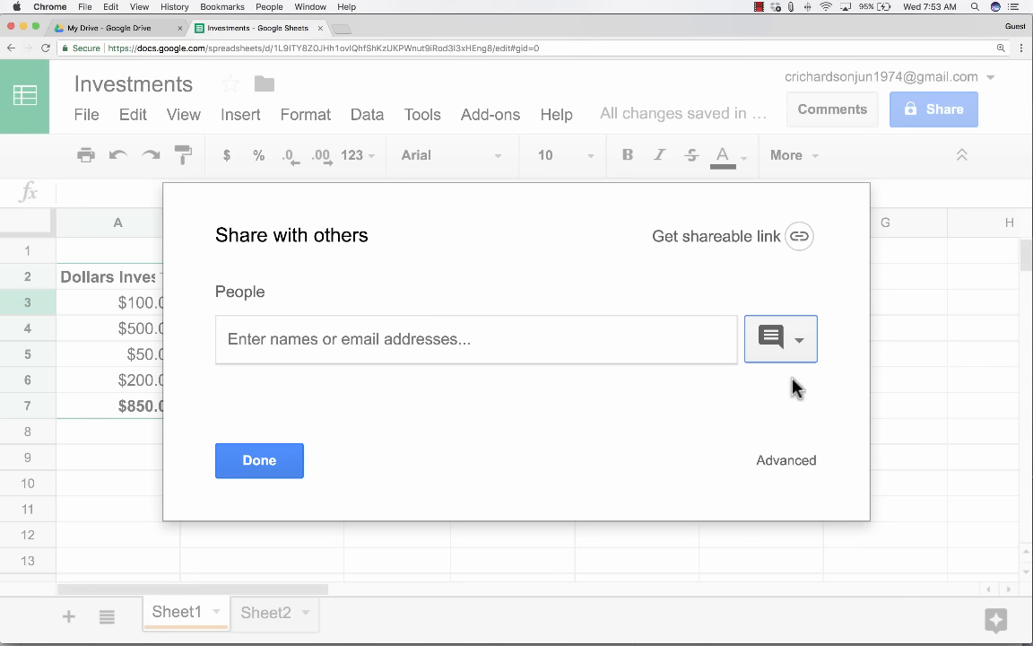
{"action": "left_click", "coordinate": [800, 347]}
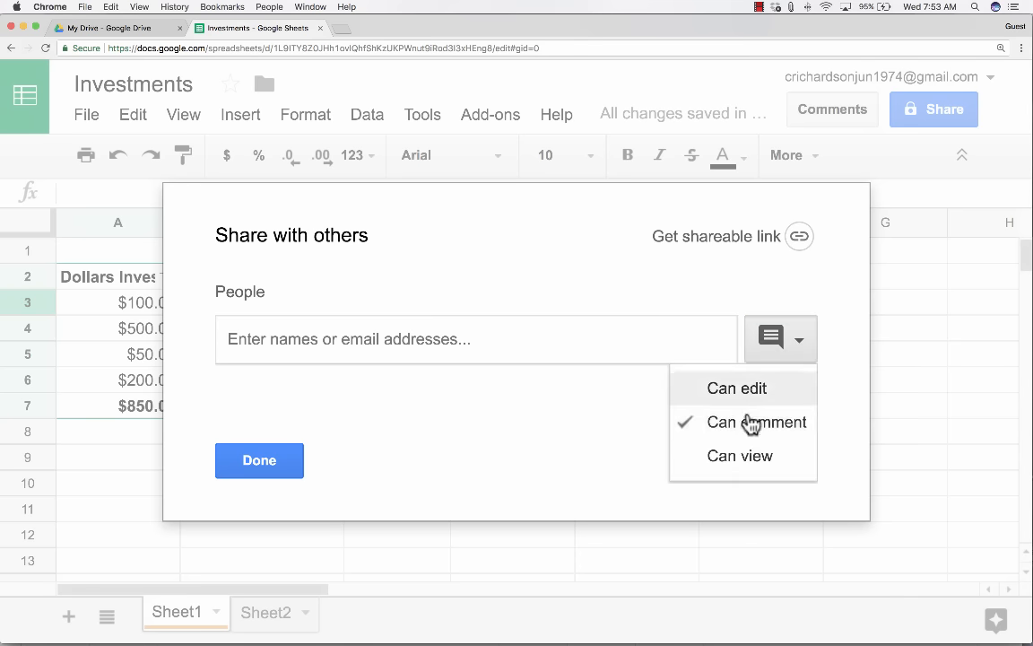
{"action": "left_click", "coordinate": [723, 456]}
{"action": "left_click", "coordinate": [803, 344]}
{"action": "left_click", "coordinate": [742, 392]}
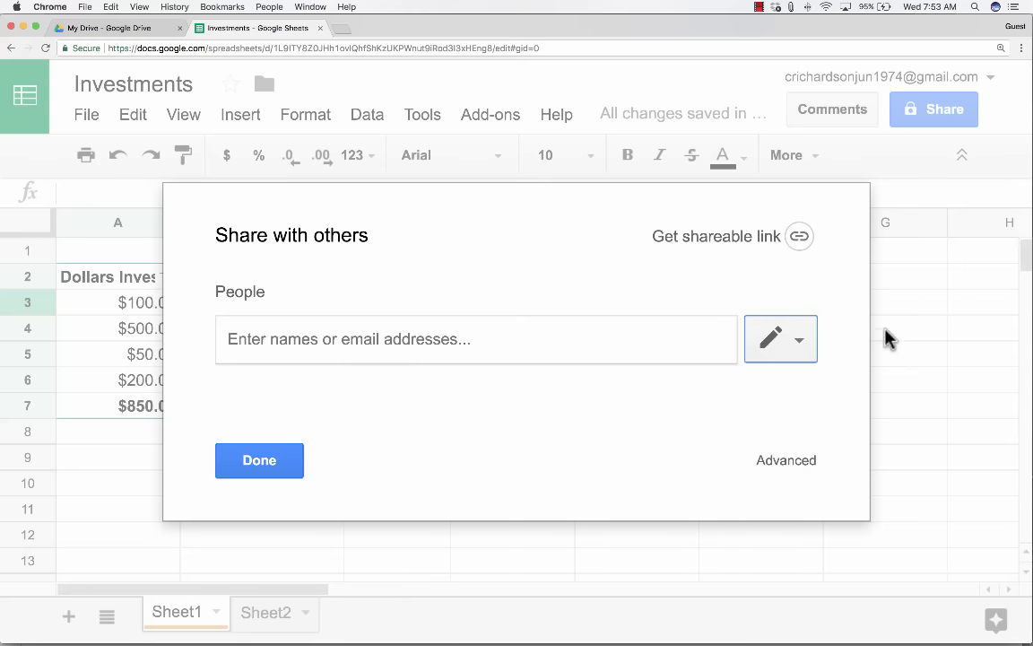
Add two recipients, one an e-mail address, with the note 'asdfasdfasdf', then open Advanced settings.
{"action": "left_click", "coordinate": [414, 327]}
{"action": "type", "text": "skdfljl"}
{"action": "key", "text": "Return"}
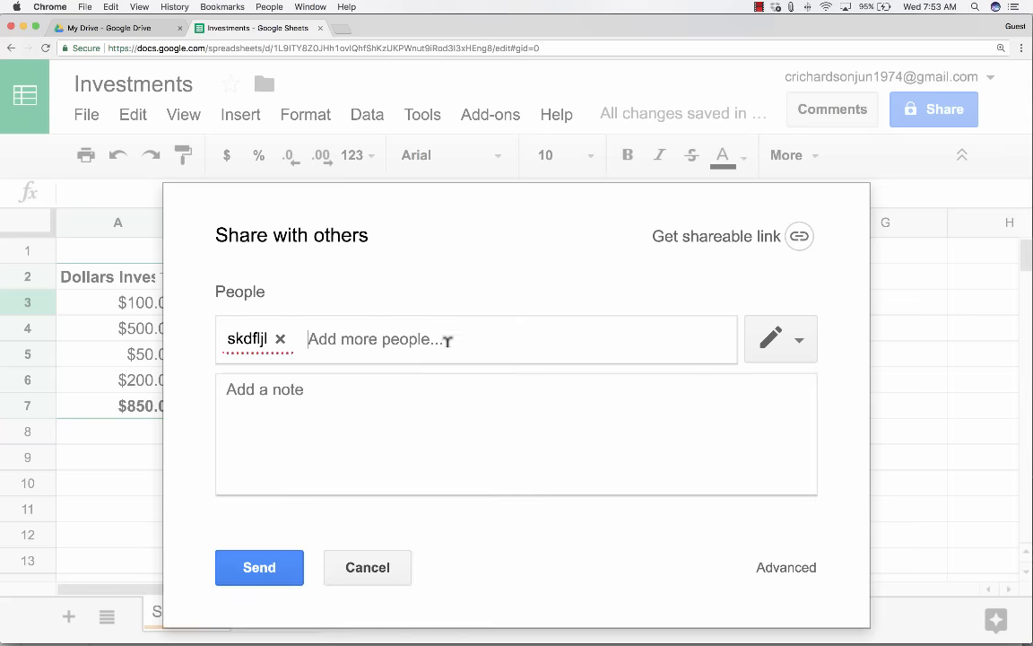
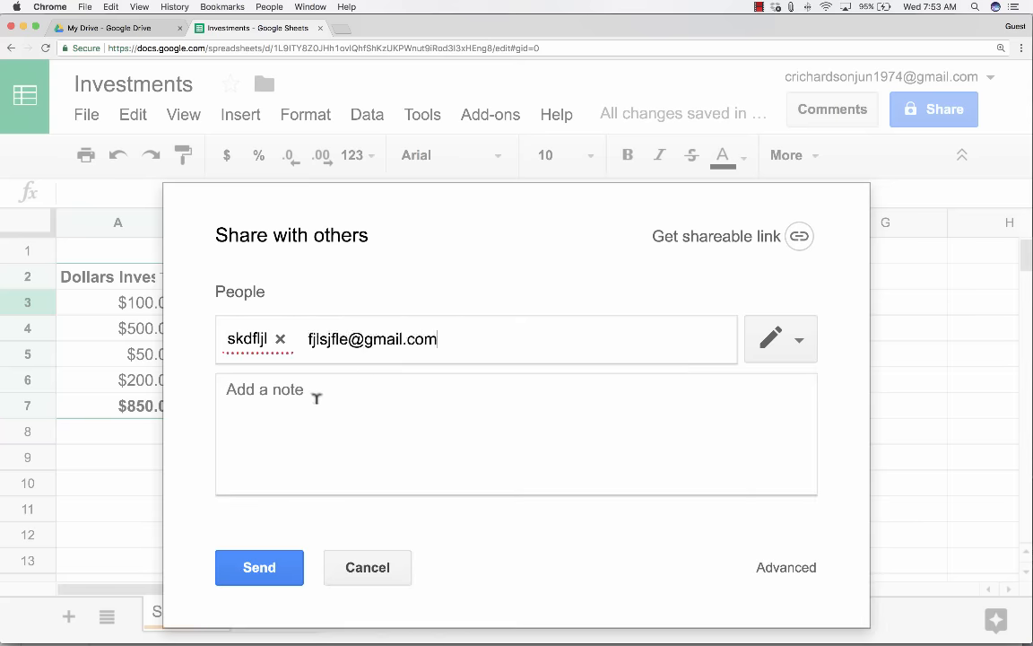
{"action": "left_click", "coordinate": [341, 406]}
{"action": "type", "text": "asdfasdfasdf"}
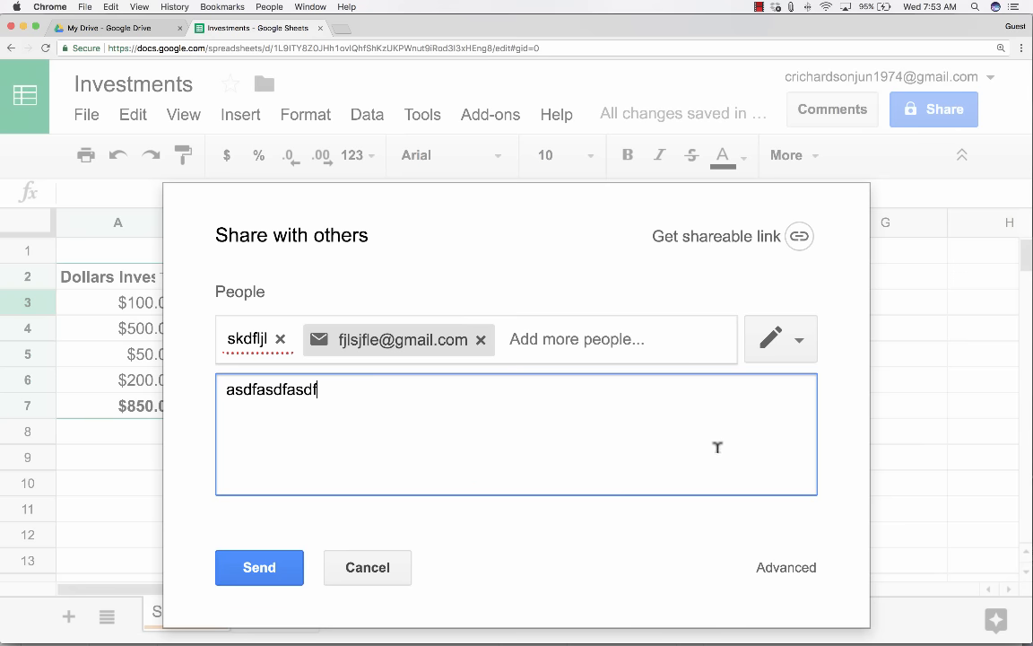
{"action": "left_click", "coordinate": [788, 572]}
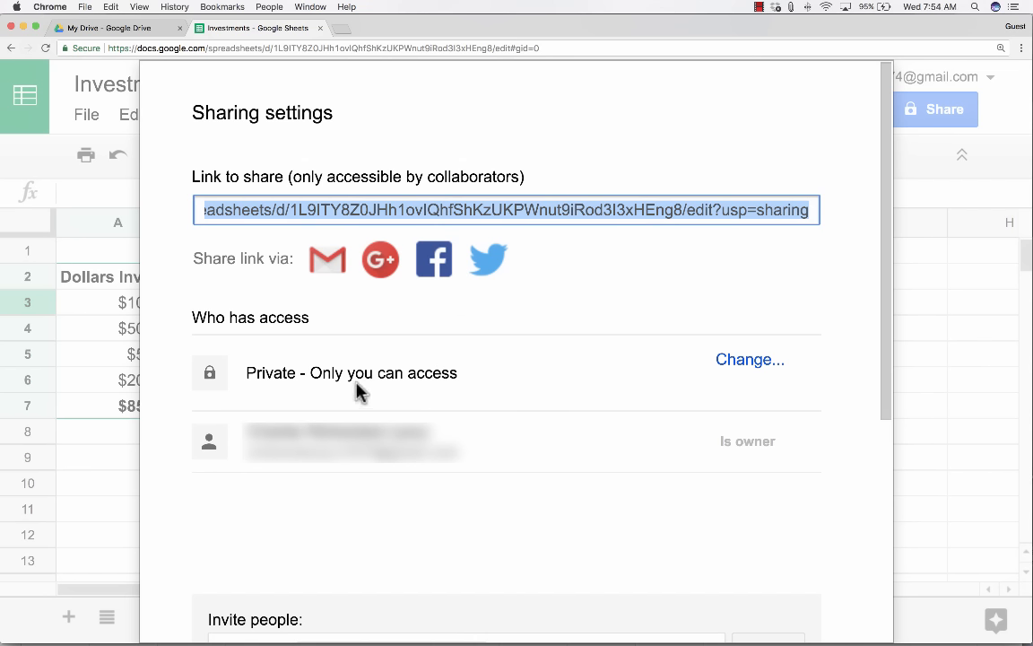
Open the Link sharing options from Sharing settings and select On - Public on the web.
{"action": "scroll", "coordinate": [376, 368], "scroll_direction": "down", "scroll_amount": 5}
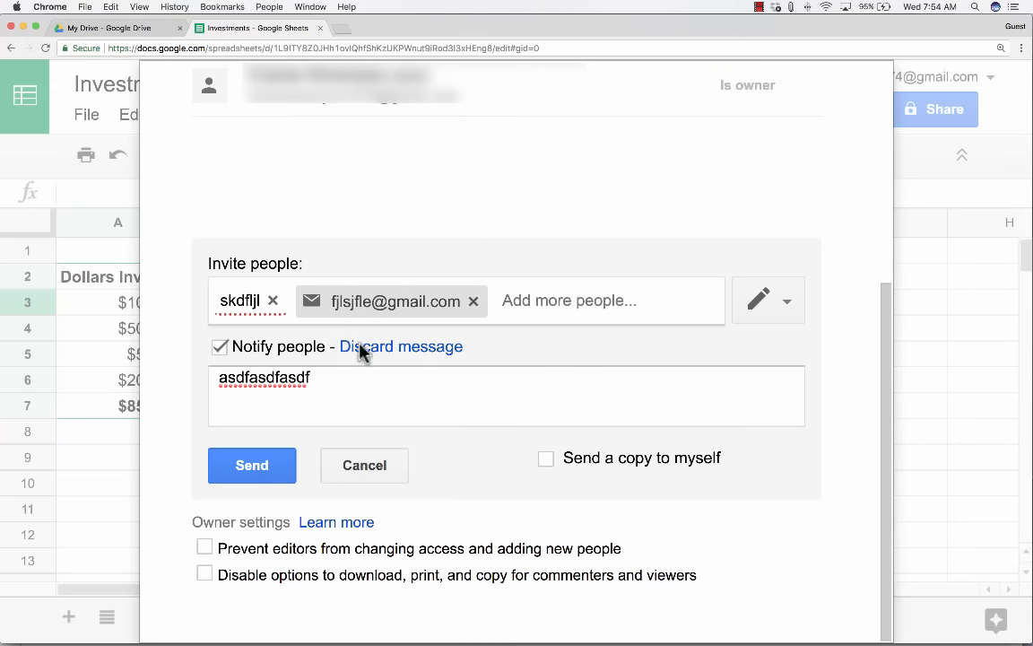
{"action": "scroll", "coordinate": [303, 317], "scroll_direction": "up", "scroll_amount": 2}
{"action": "scroll", "coordinate": [305, 319], "scroll_direction": "up", "scroll_amount": 4}
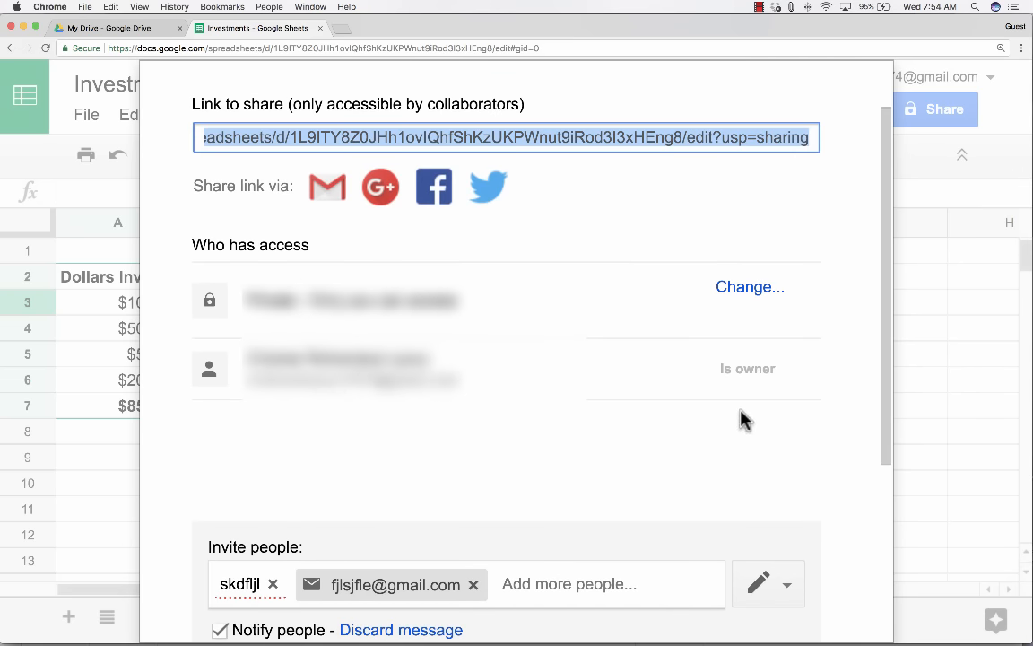
{"action": "scroll", "coordinate": [743, 415], "scroll_direction": "up", "scroll_amount": 1}
{"action": "scroll", "coordinate": [743, 416], "scroll_direction": "up", "scroll_amount": 2}
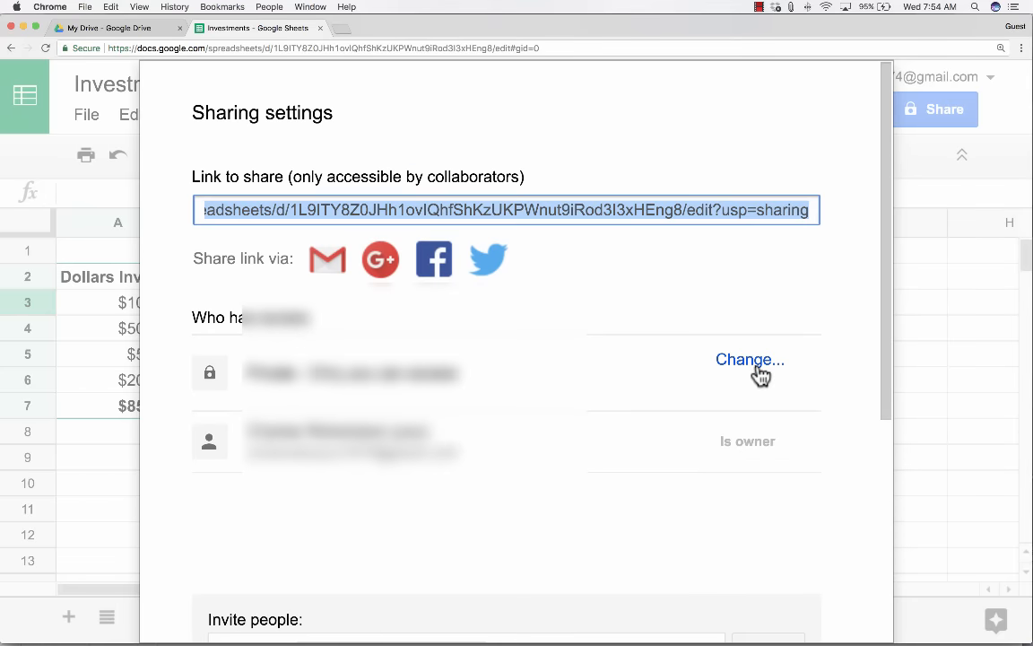
{"action": "left_click", "coordinate": [753, 363]}
{"action": "left_click", "coordinate": [249, 244]}
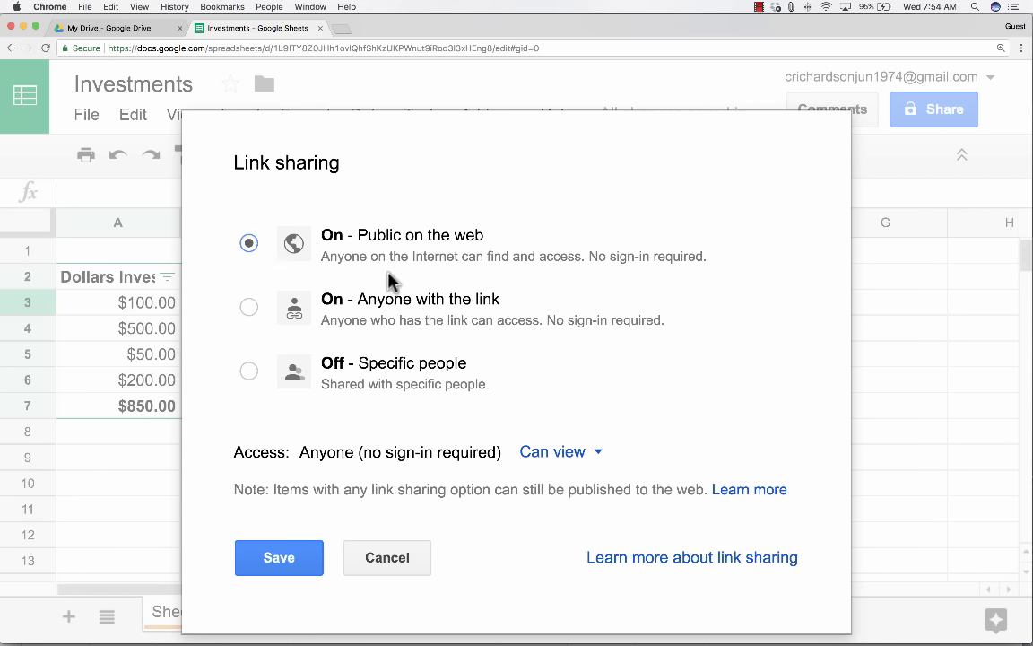
Set link sharing to 'On - Anyone with the link' with Can edit access and save.
{"action": "left_click", "coordinate": [249, 307]}
{"action": "left_click", "coordinate": [595, 455]}
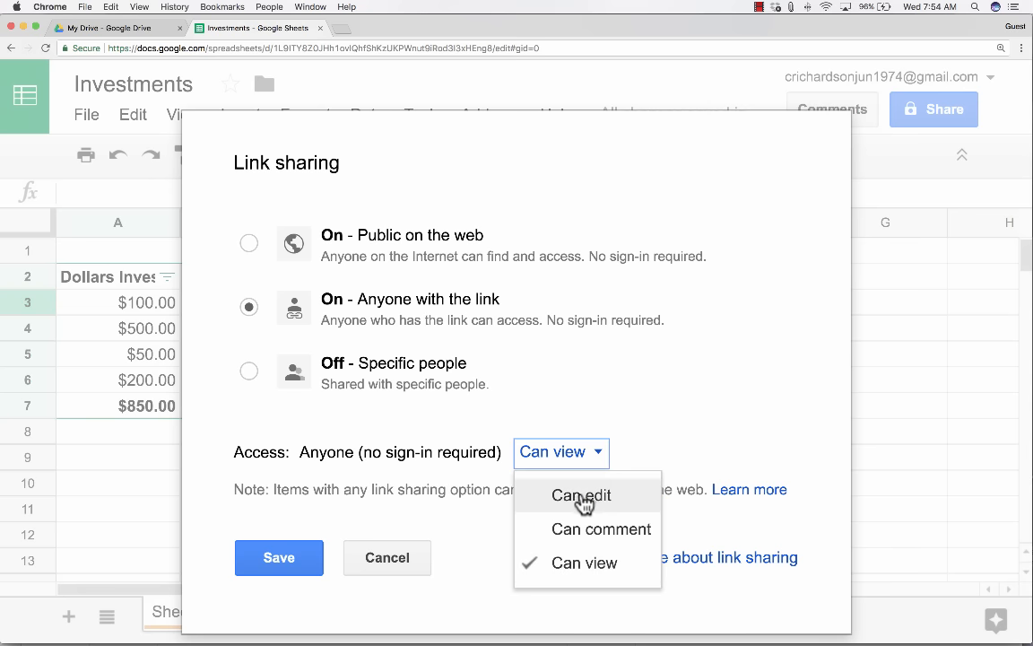
{"action": "left_click", "coordinate": [581, 494]}
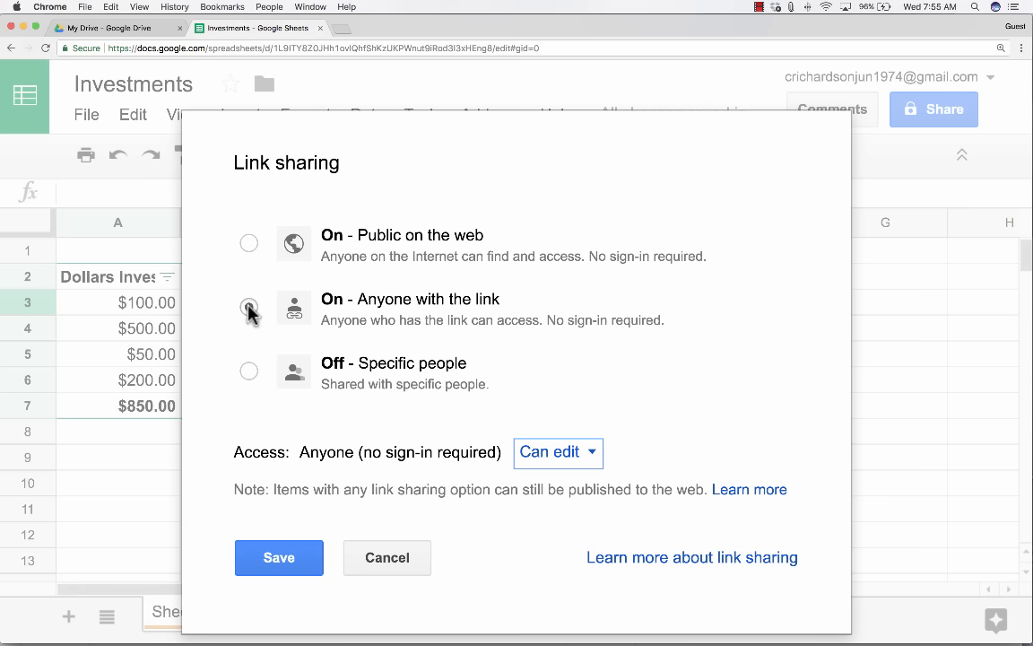
{"action": "left_click", "coordinate": [585, 456]}
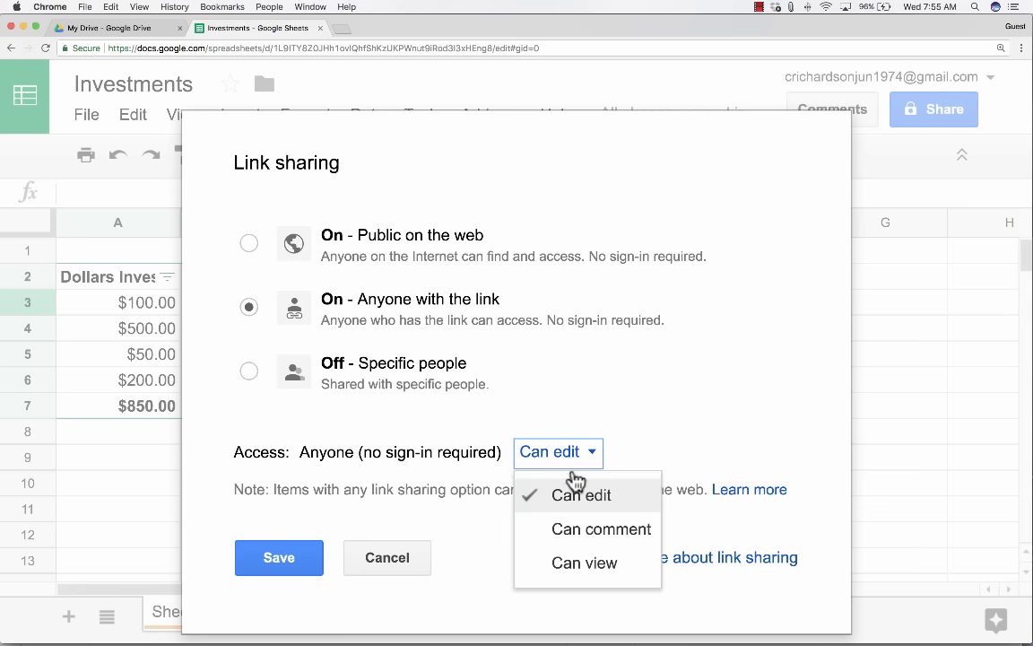
{"action": "left_click", "coordinate": [587, 497]}
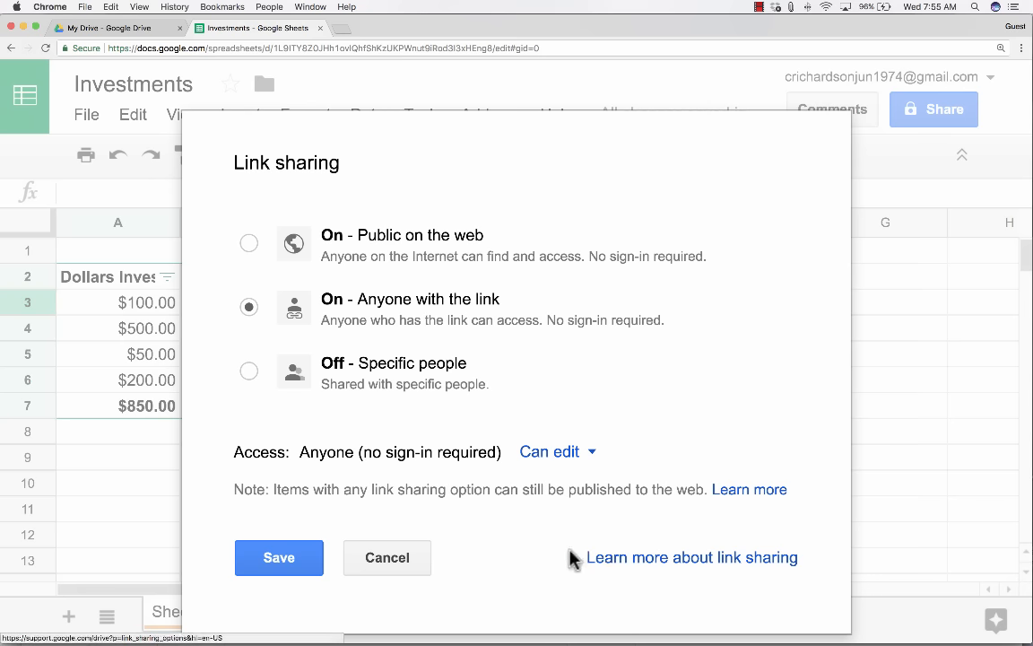
{"action": "left_click", "coordinate": [289, 562]}
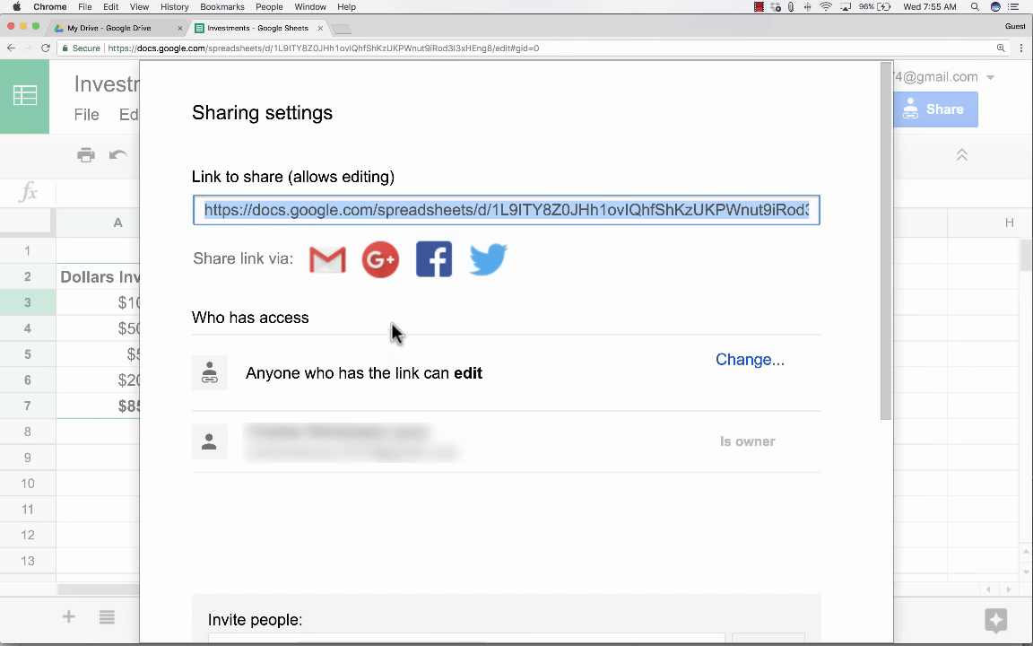
Copy the editable share link to the clipboard.
{"action": "left_click", "coordinate": [596, 206]}
{"action": "right_click", "coordinate": [594, 206]}
{"action": "left_click", "coordinate": [617, 232]}
{"action": "left_click", "coordinate": [45, 162]}
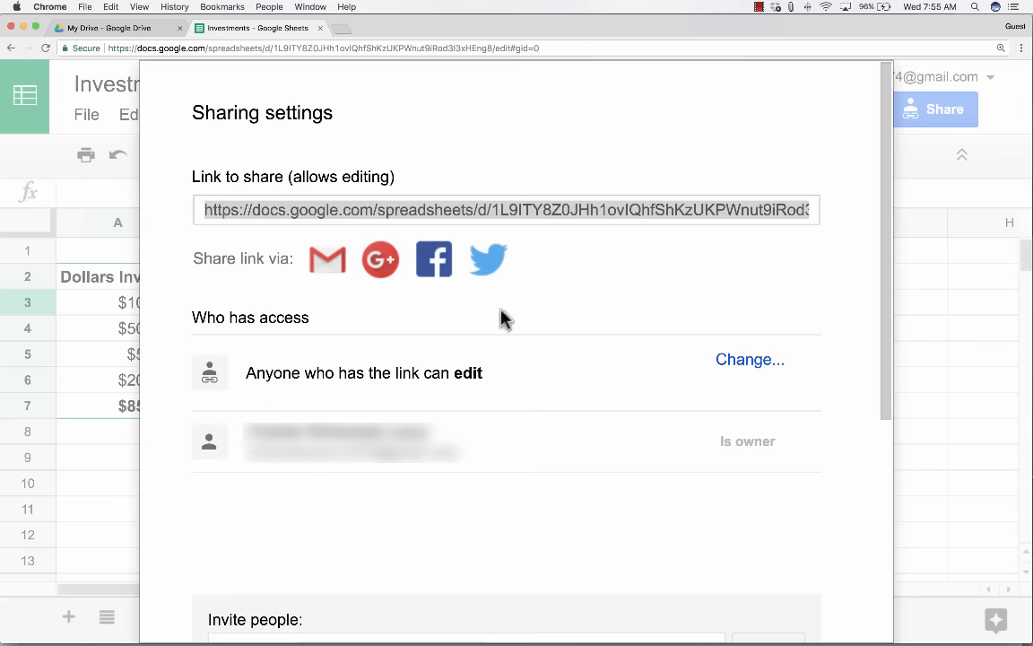
Cancel the pending invitation and return to the Investments table at cell A4.
{"action": "scroll", "coordinate": [728, 488], "scroll_direction": "down", "scroll_amount": 5}
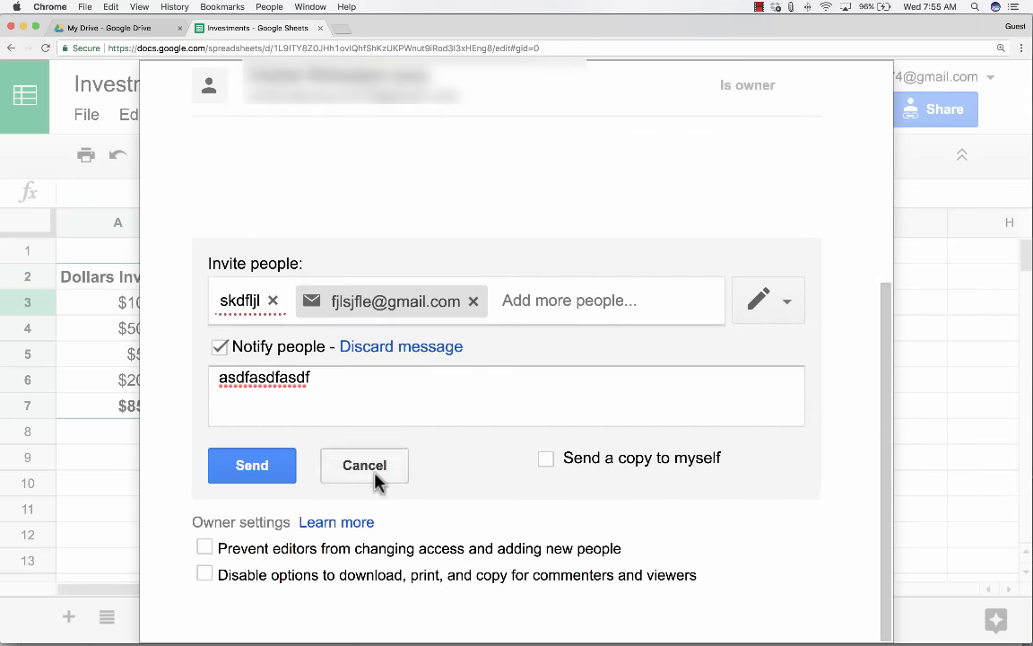
{"action": "left_click", "coordinate": [372, 473]}
{"action": "scroll", "coordinate": [816, 336], "scroll_direction": "up", "scroll_amount": 5}
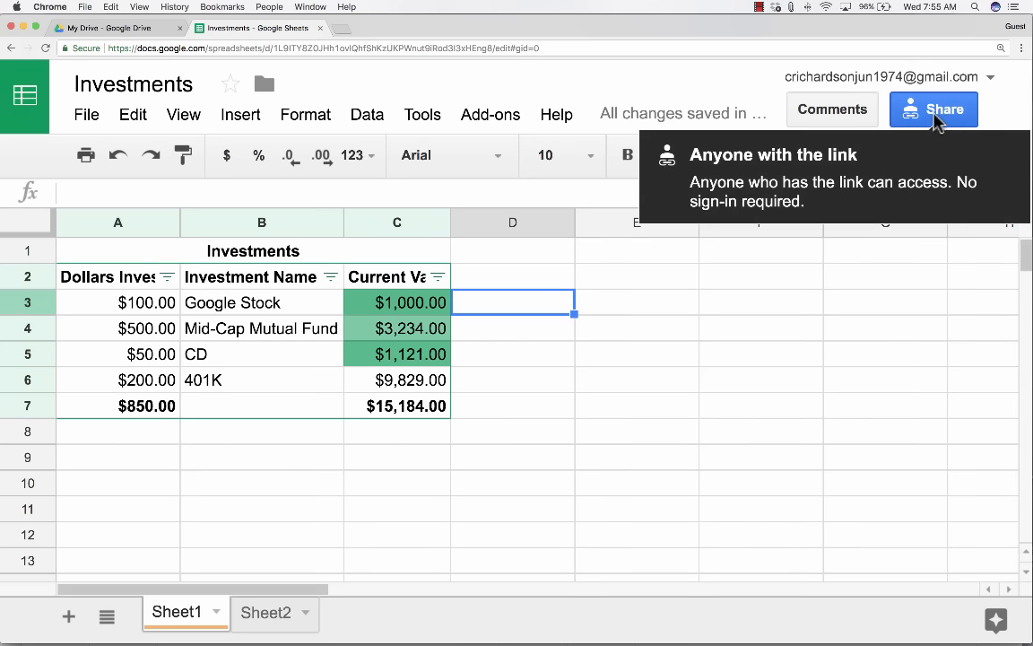
{"action": "mouse_move", "coordinate": [718, 122]}
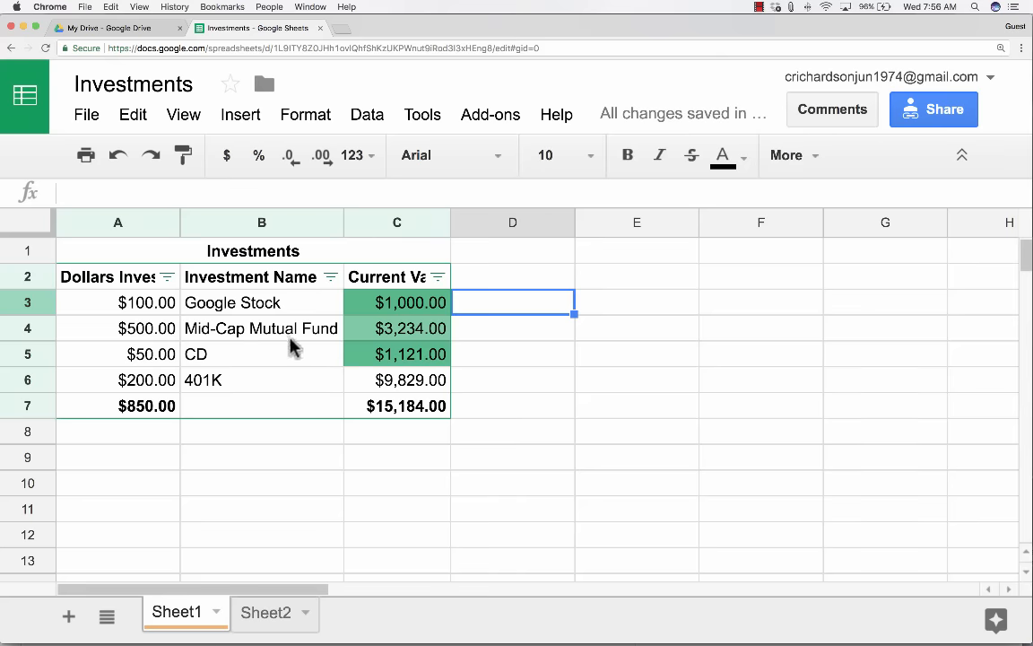
{"action": "left_click", "coordinate": [163, 332]}
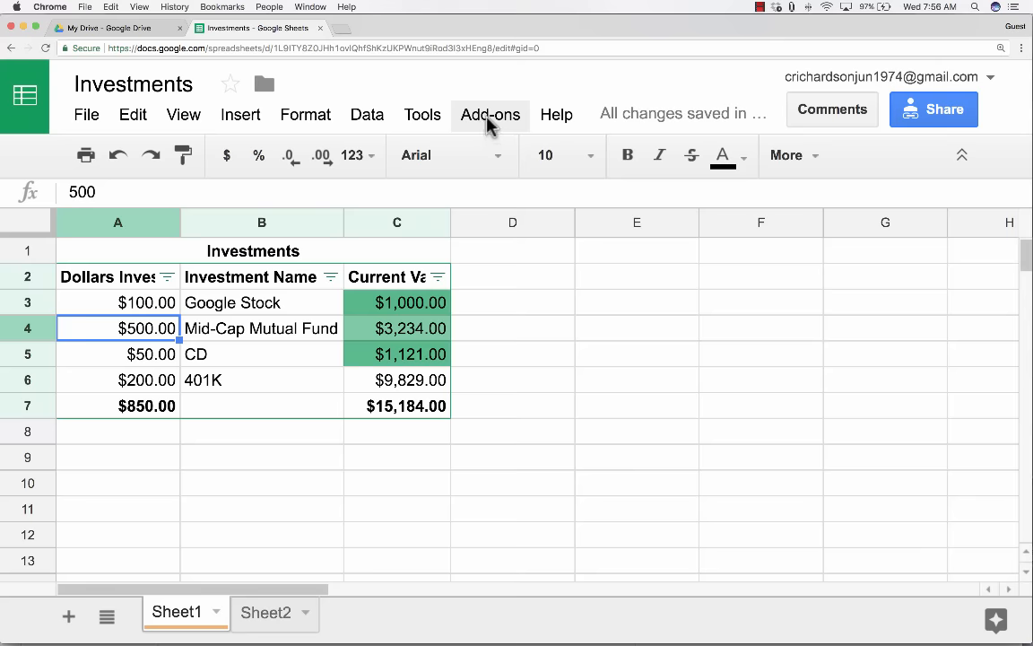
Open Add-ons > Get add-ons and scroll the gallery down to Add Rows & Columns.
{"action": "left_click", "coordinate": [489, 122]}
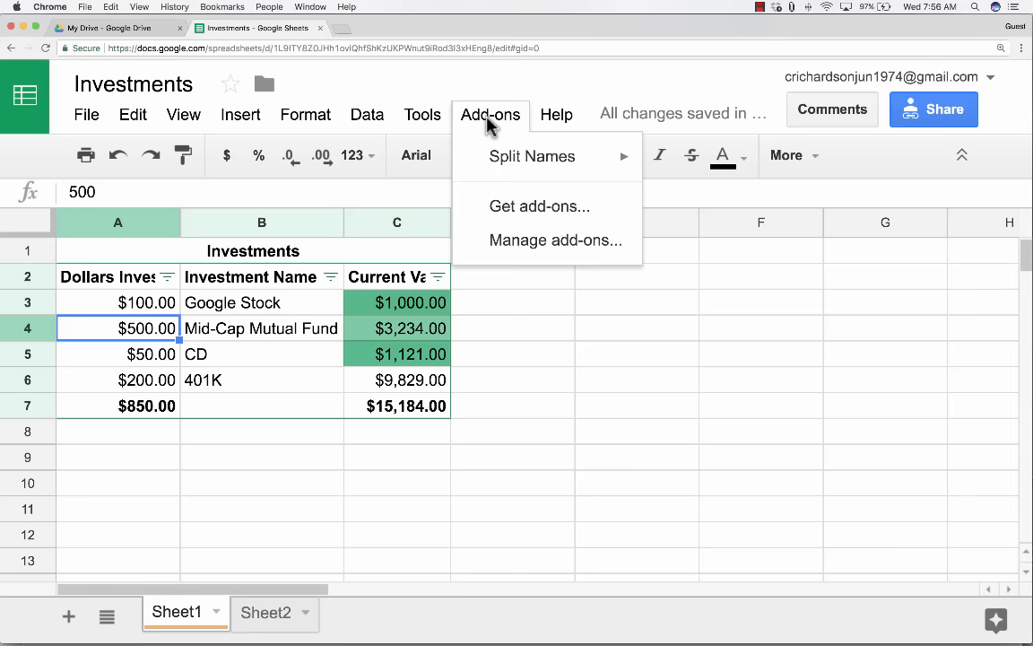
{"action": "left_click", "coordinate": [535, 211]}
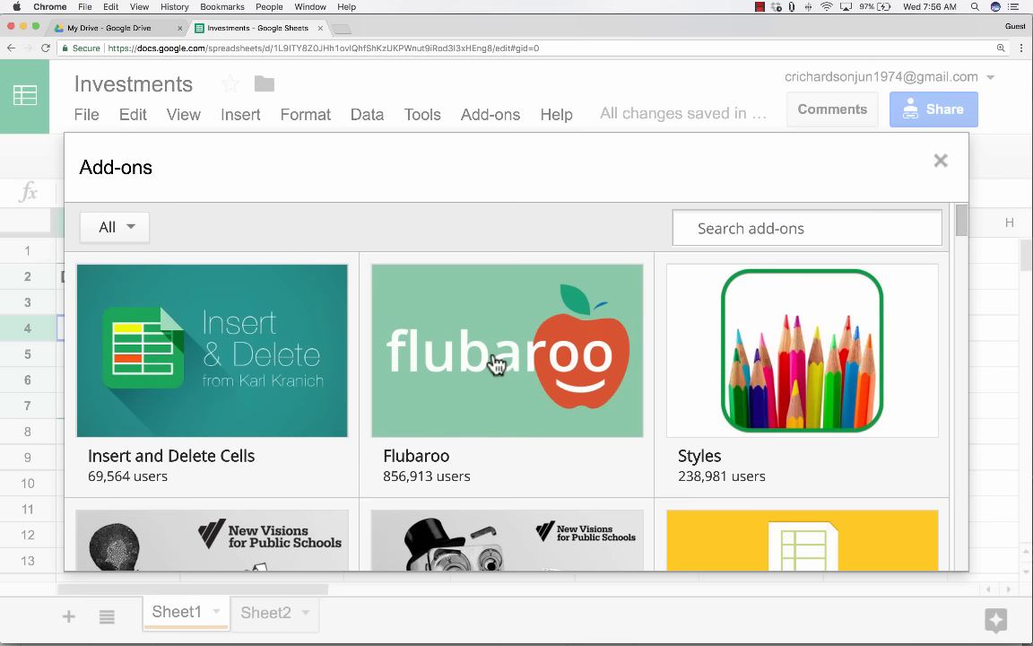
{"action": "scroll", "coordinate": [404, 386], "scroll_direction": "down", "scroll_amount": 1}
{"action": "mouse_move", "coordinate": [226, 395]}
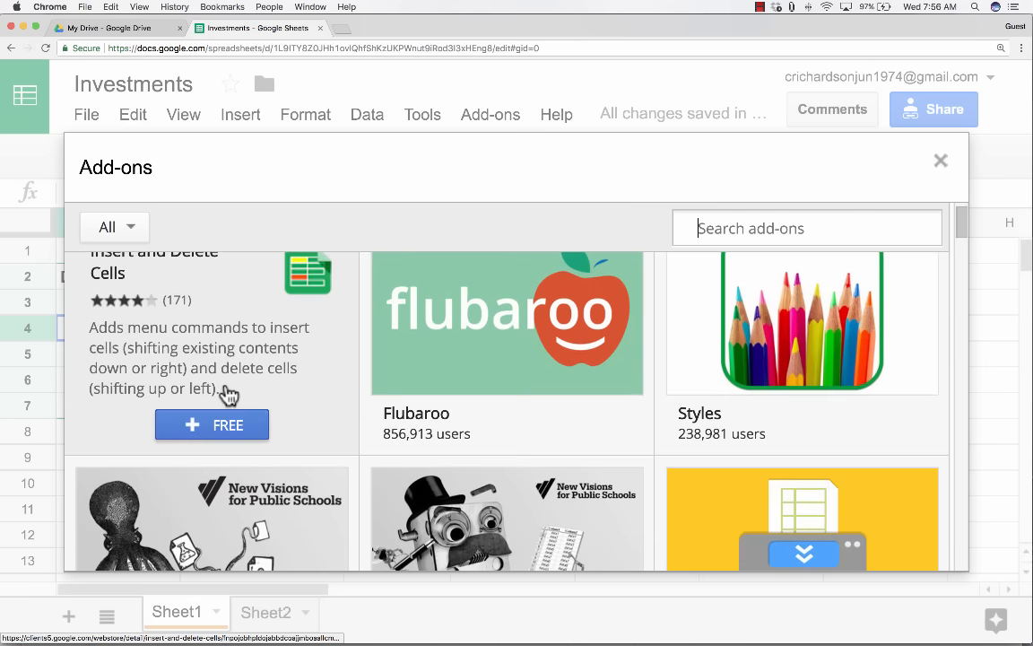
{"action": "scroll", "coordinate": [226, 394], "scroll_direction": "down", "scroll_amount": 3}
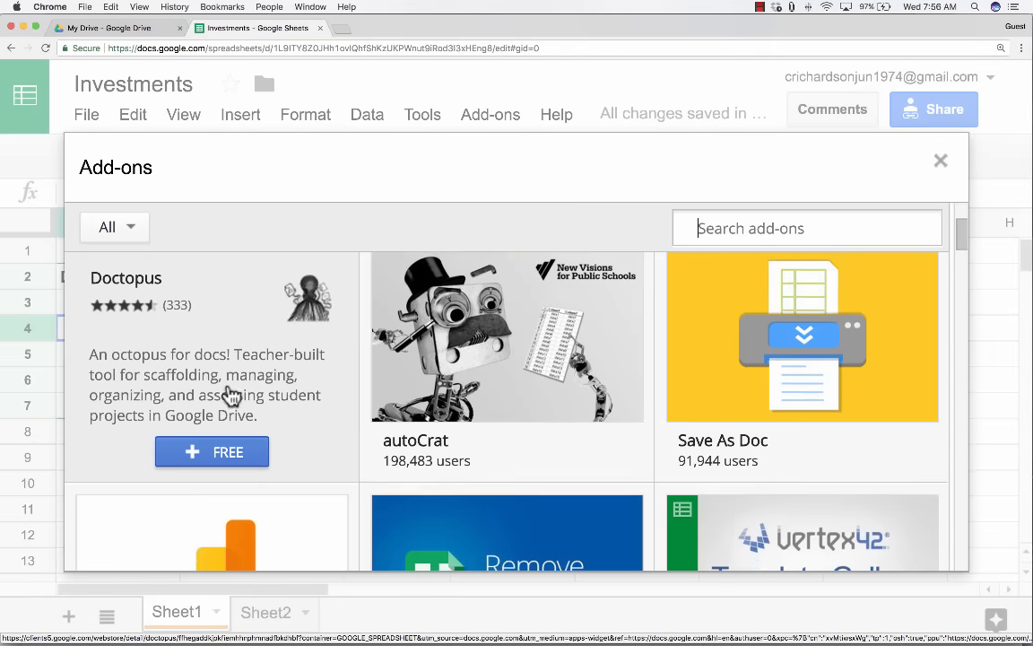
{"action": "scroll", "coordinate": [417, 392], "scroll_direction": "down", "scroll_amount": 3}
{"action": "mouse_move", "coordinate": [418, 392]}
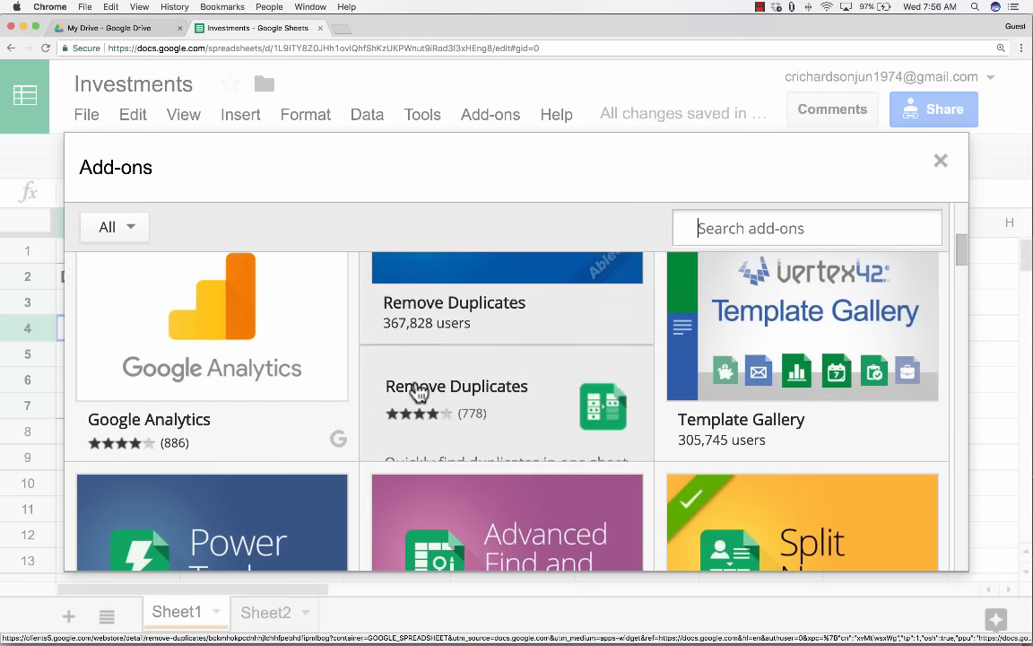
{"action": "scroll", "coordinate": [418, 392], "scroll_direction": "up", "scroll_amount": 2}
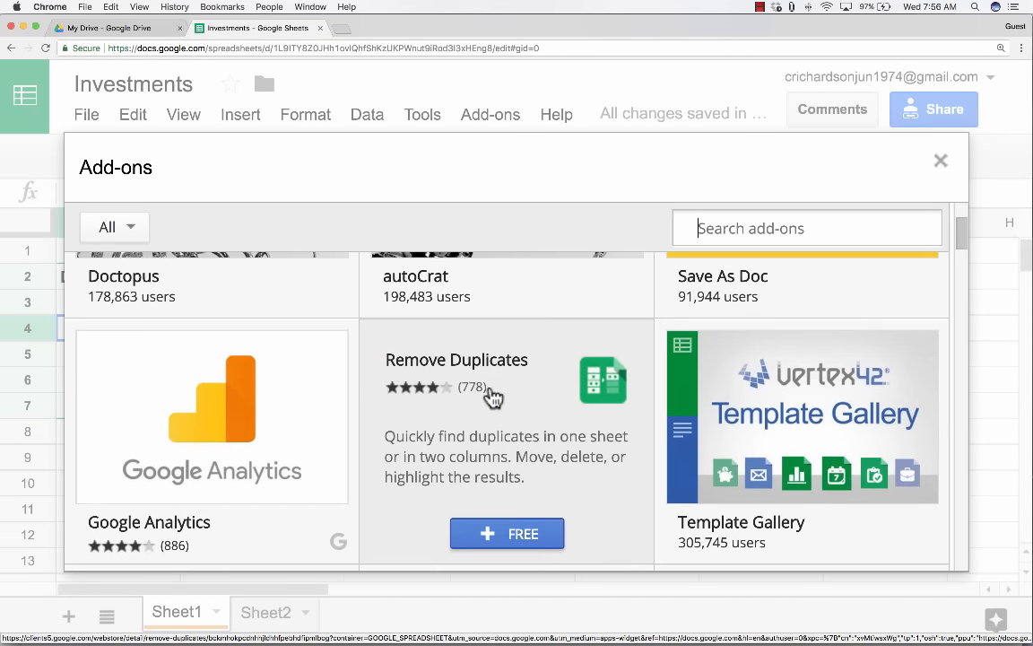
{"action": "scroll", "coordinate": [713, 423], "scroll_direction": "down", "scroll_amount": 5}
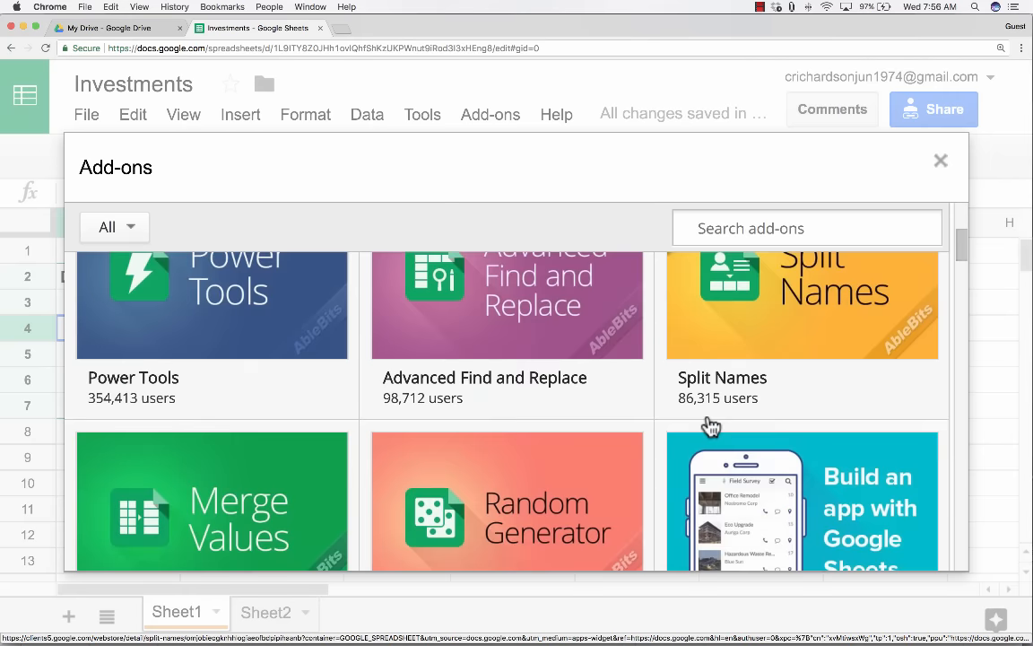
{"action": "scroll", "coordinate": [708, 429], "scroll_direction": "down", "scroll_amount": 8}
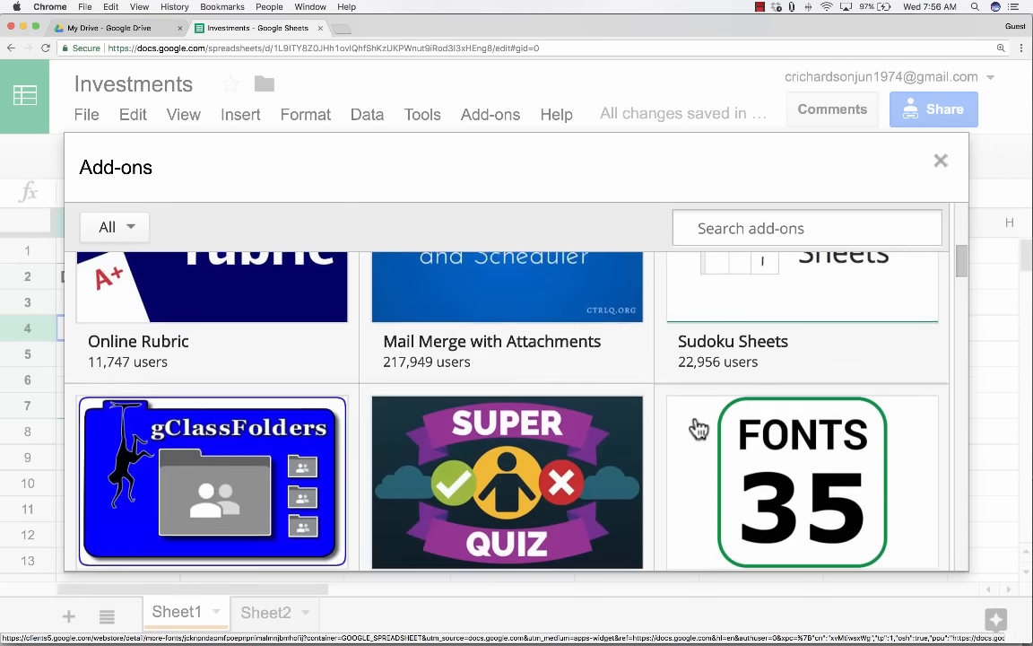
{"action": "scroll", "coordinate": [698, 433], "scroll_direction": "down", "scroll_amount": 6}
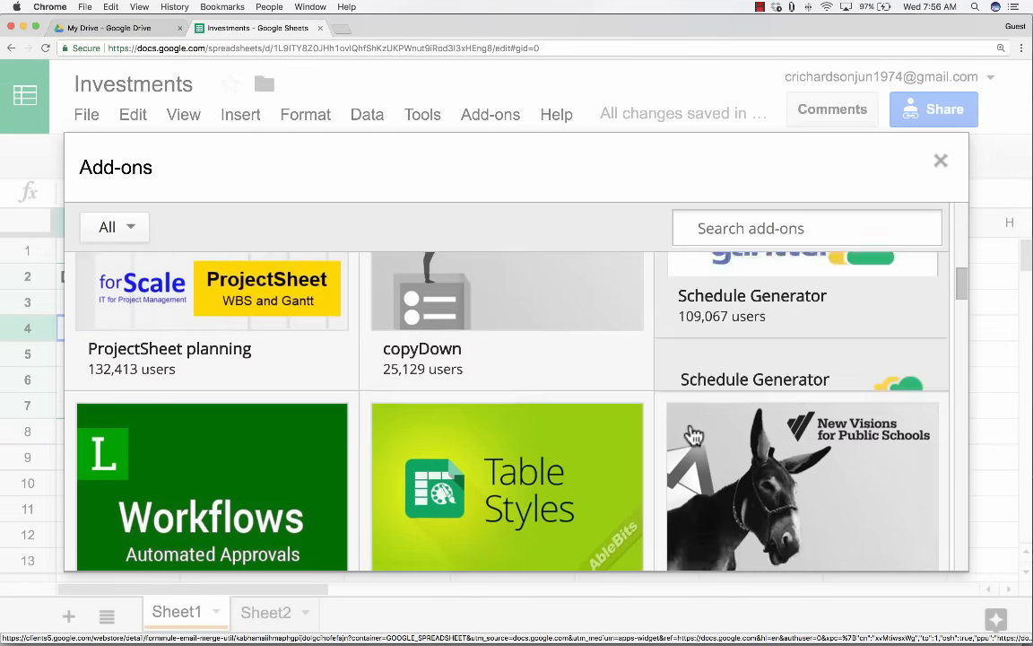
{"action": "scroll", "coordinate": [691, 433], "scroll_direction": "down", "scroll_amount": 5}
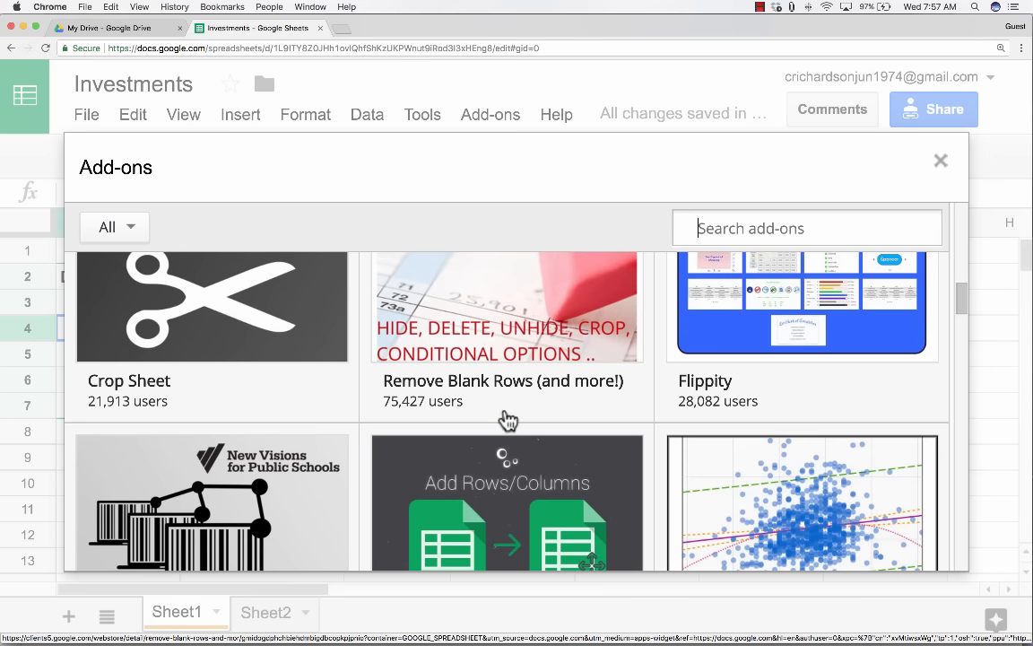
{"action": "scroll", "coordinate": [507, 413], "scroll_direction": "down", "scroll_amount": 3}
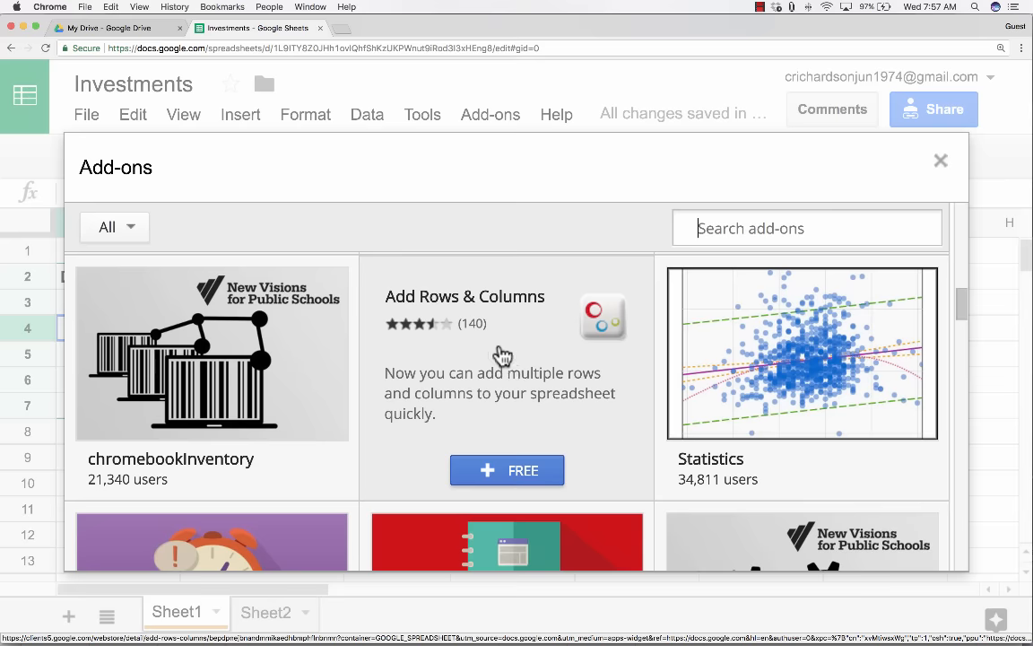
Install Add Rows & Columns for free and allow it access with your account.
{"action": "left_click", "coordinate": [529, 475]}
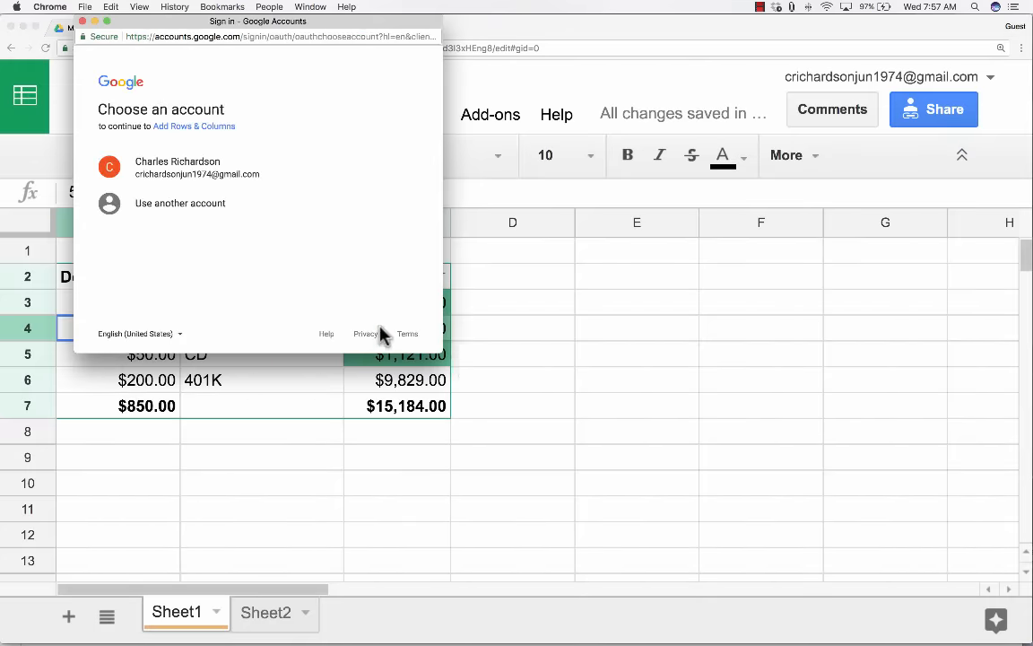
{"action": "left_click", "coordinate": [154, 175]}
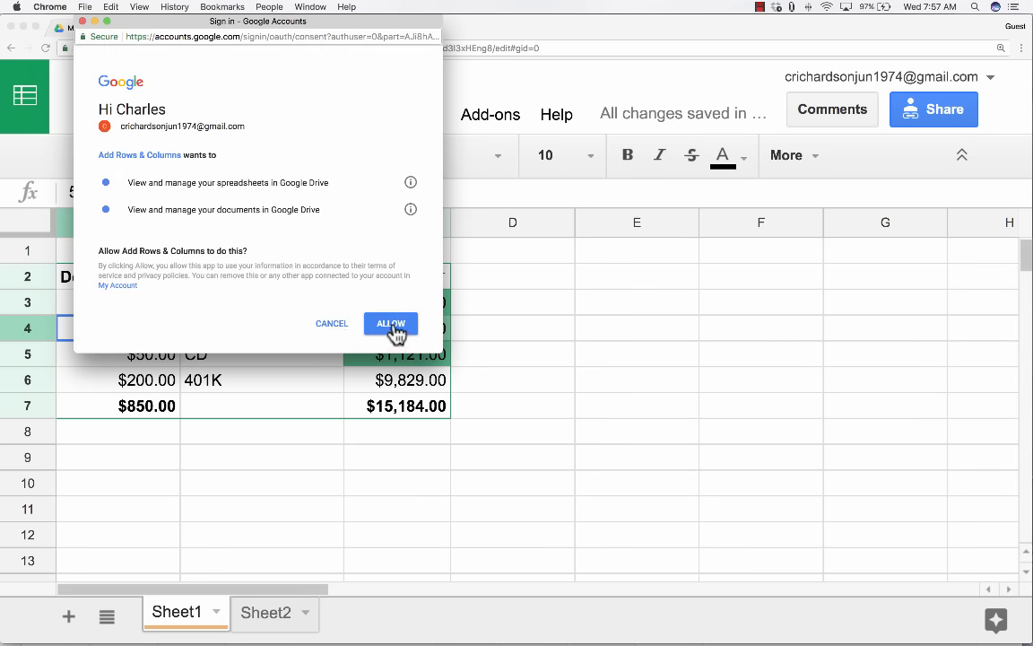
{"action": "left_click", "coordinate": [392, 325]}
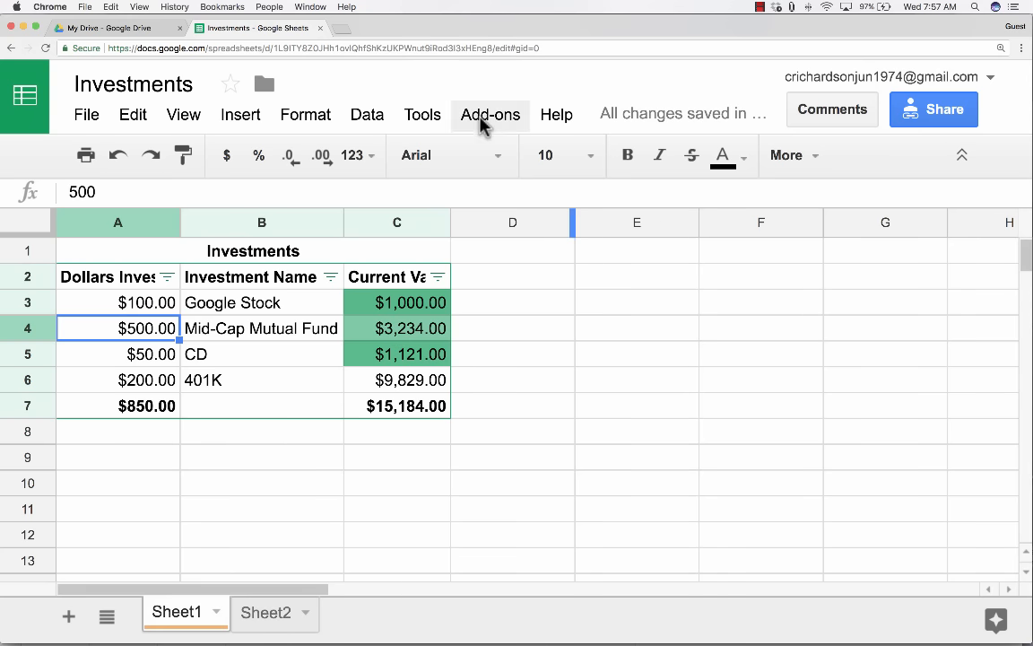
Confirm Add Rows & Columns appears in the Add-ons menu, then select cells D2 and E2.
{"action": "left_click", "coordinate": [487, 118]}
{"action": "left_click", "coordinate": [489, 116]}
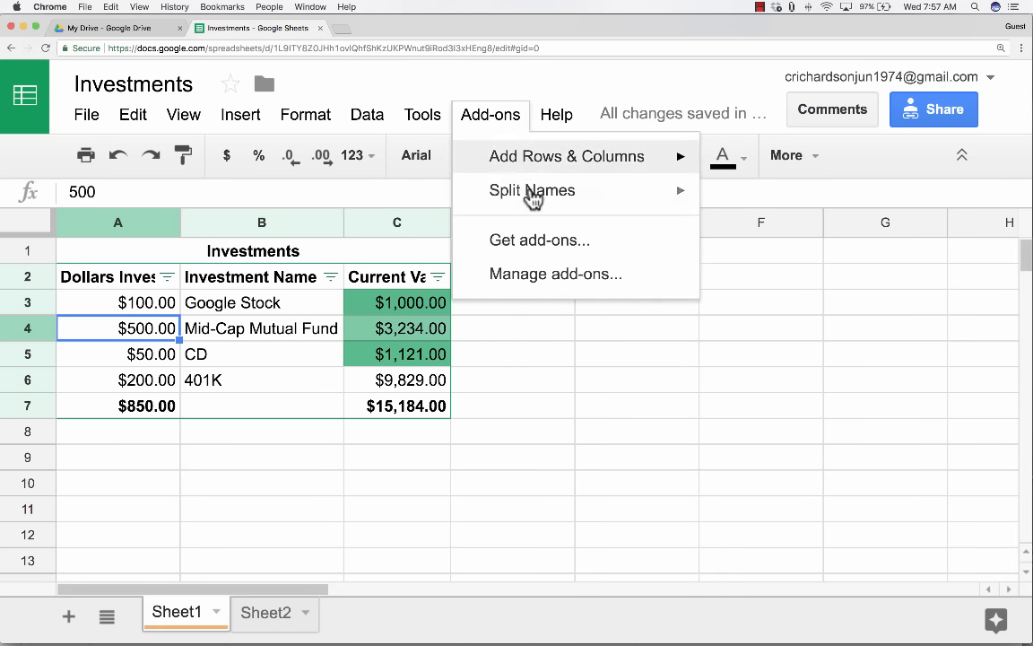
{"action": "mouse_move", "coordinate": [588, 179]}
{"action": "left_click", "coordinate": [539, 239]}
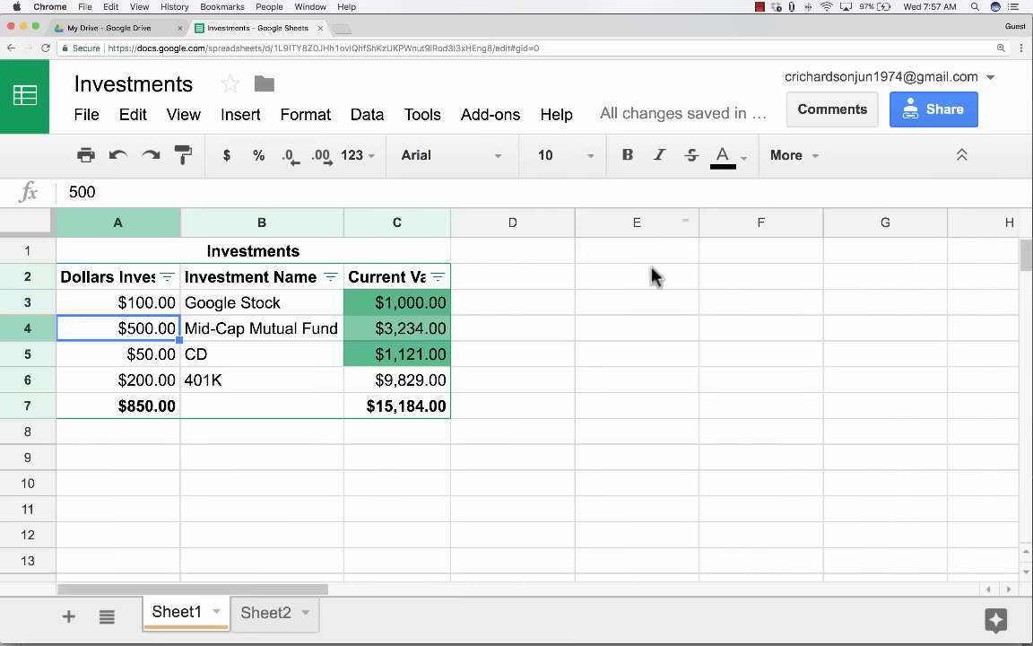
{"action": "left_click", "coordinate": [512, 280]}
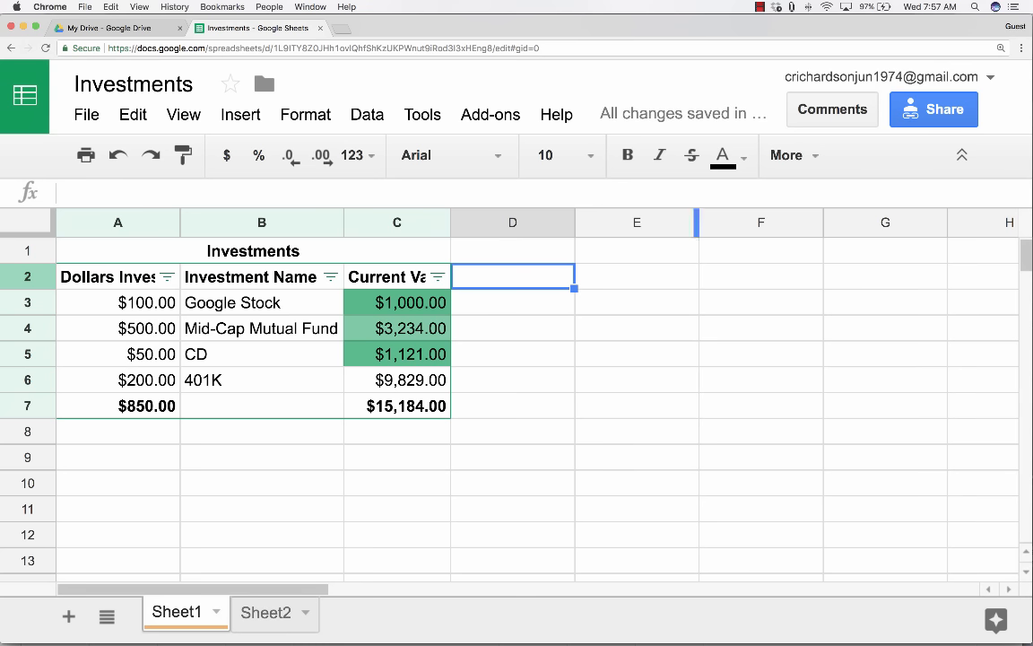
{"action": "left_click", "coordinate": [759, 6]}
{"action": "left_click", "coordinate": [631, 282]}
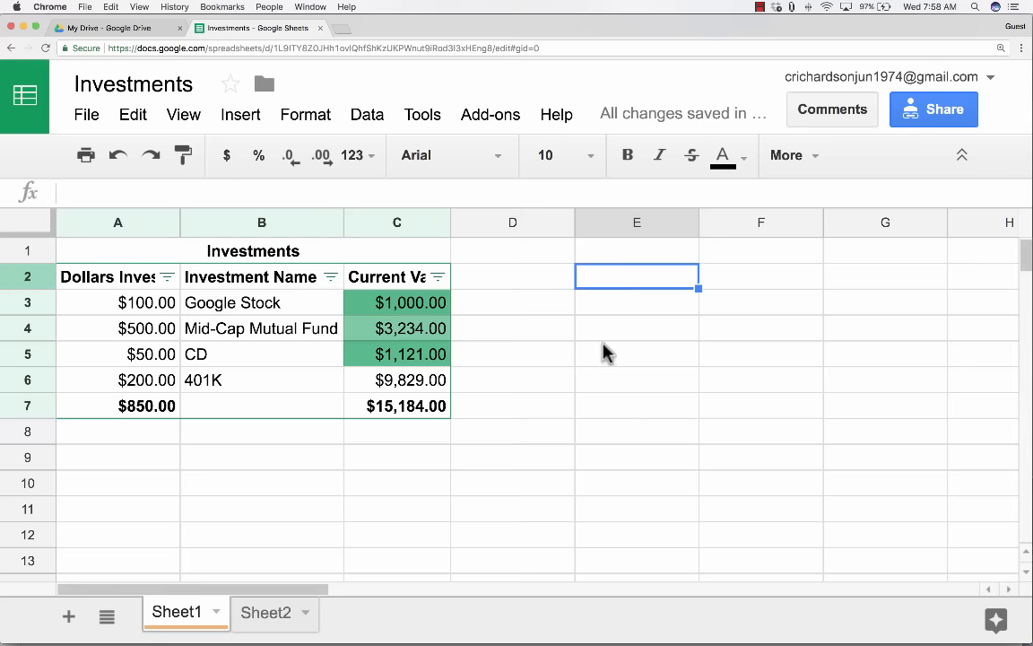
{"action": "left_click", "coordinate": [612, 298]}
{"action": "left_click", "coordinate": [615, 283]}
{"action": "type", "text": "=google"}
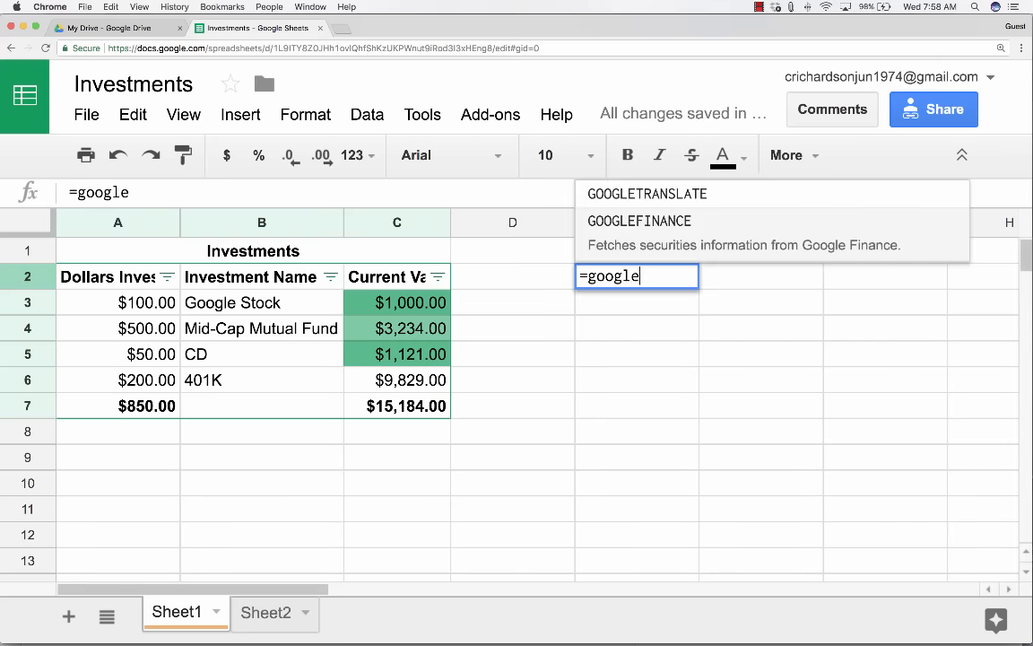
{"action": "left_click", "coordinate": [657, 249]}
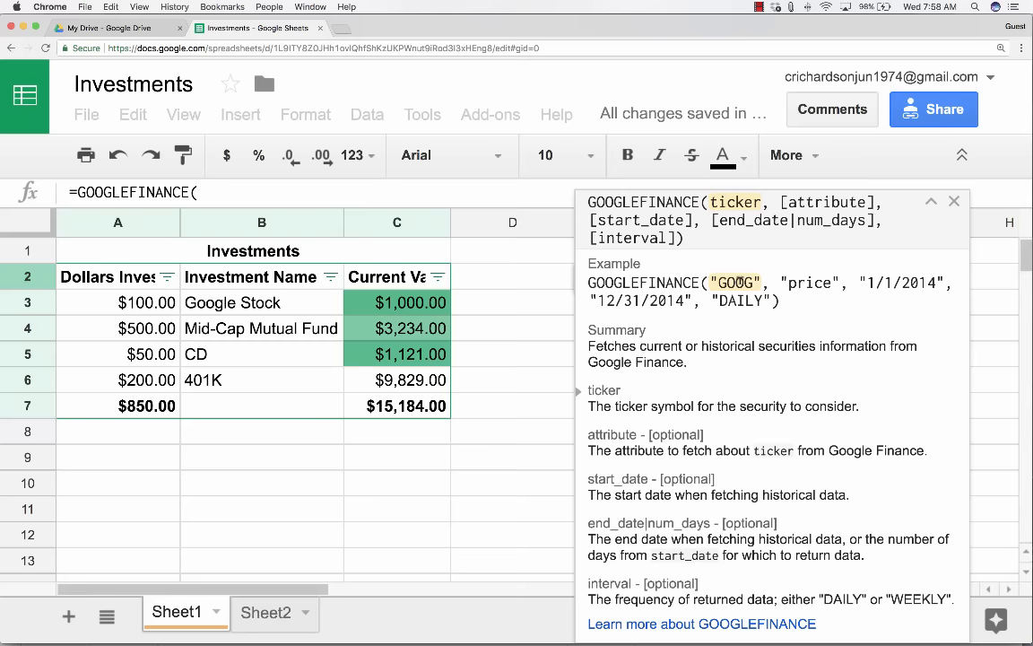
{"action": "key", "text": "Escape"}
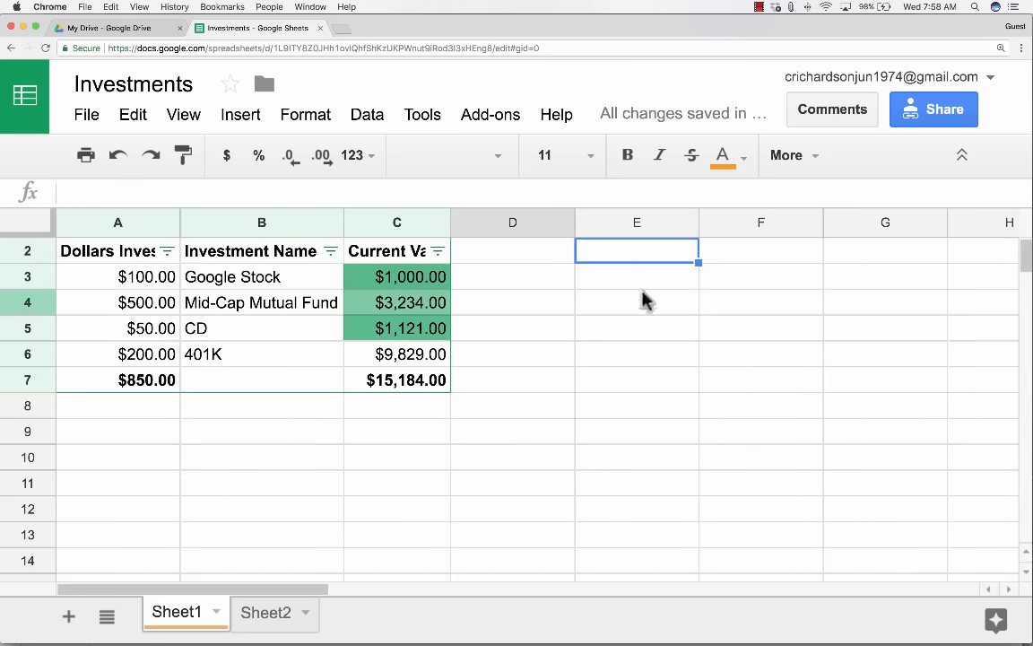
{"action": "left_click", "coordinate": [632, 286]}
{"action": "type", "text": "="}
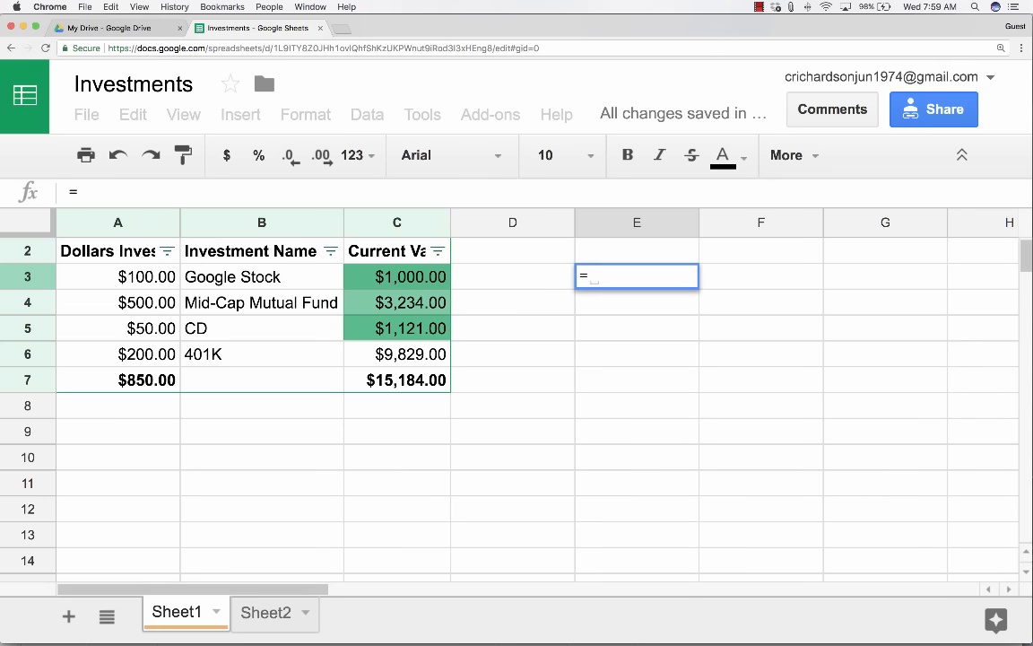
{"action": "type", "text": "googl"}
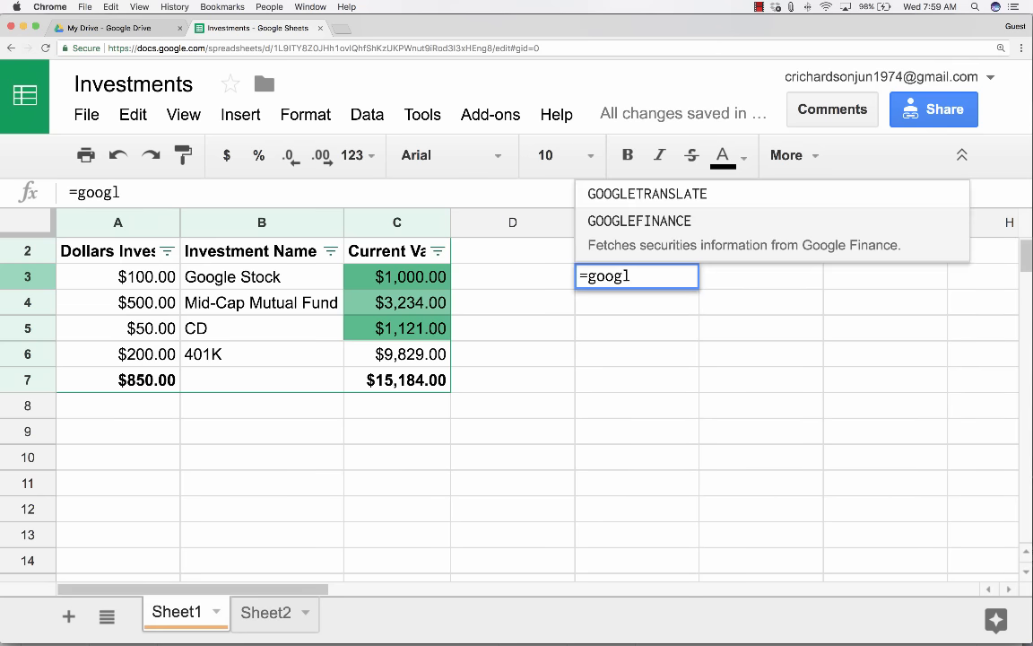
{"action": "type", "text": "efinance("}
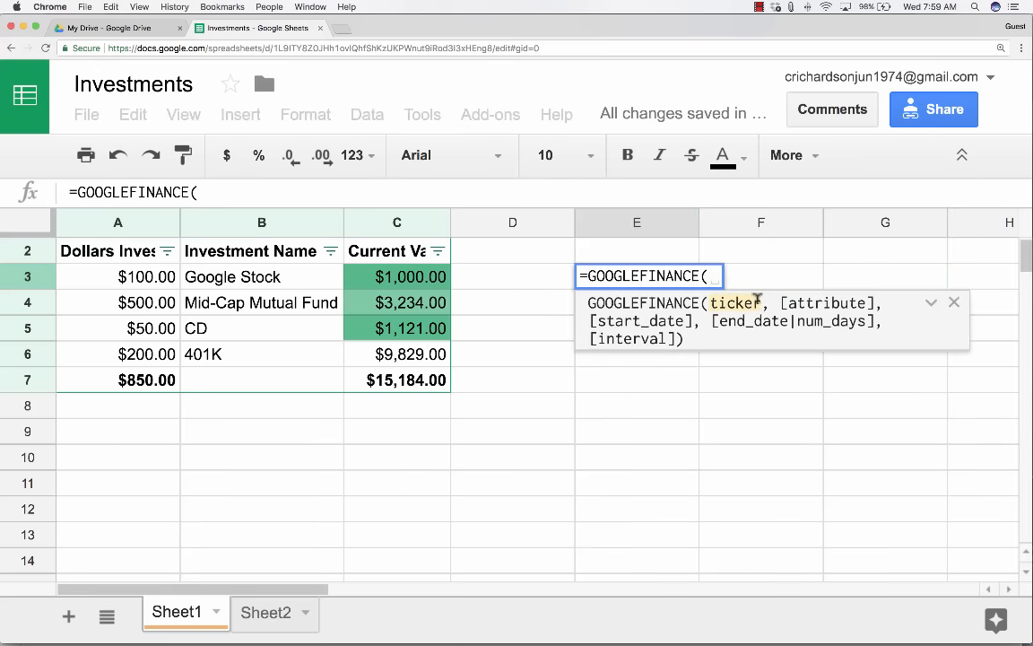
{"action": "type", "text": "\"IBM\","}
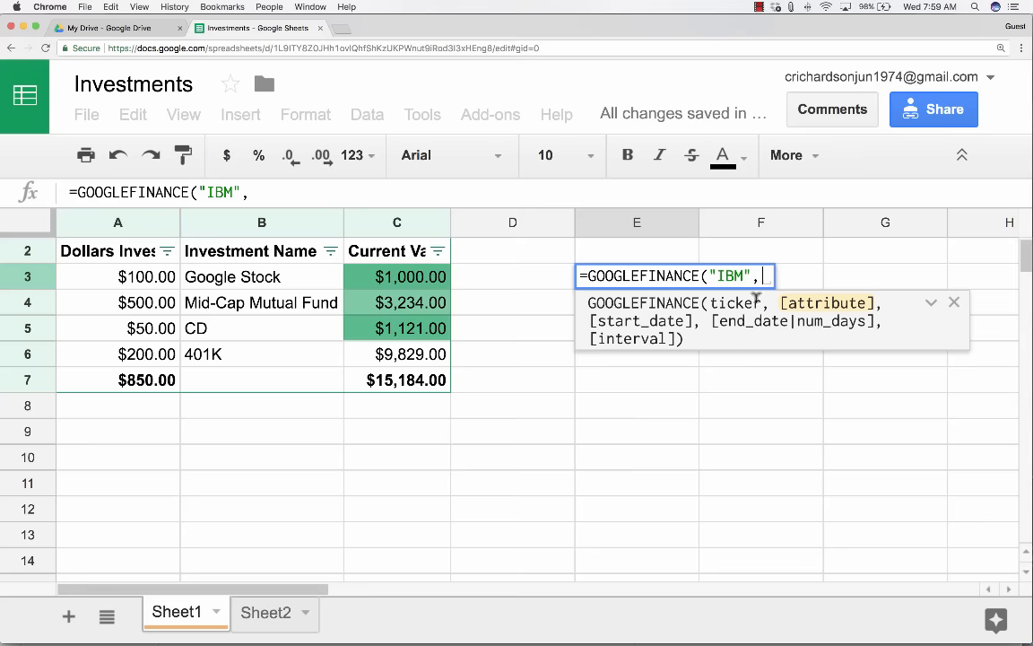
{"action": "type", "text": "\""}
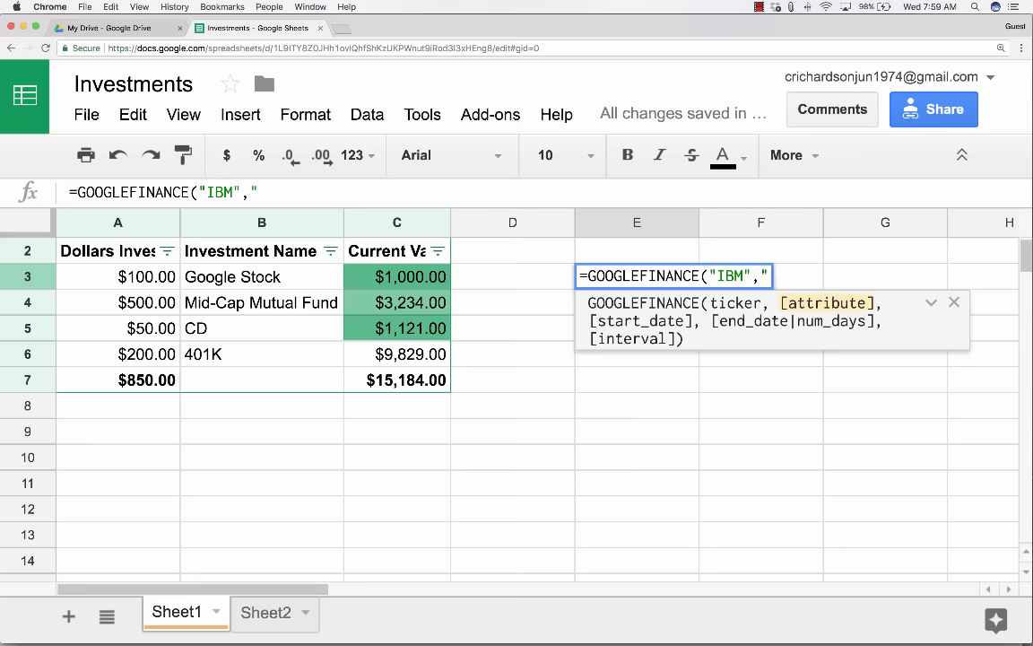
{"action": "type", "text": "price\","}
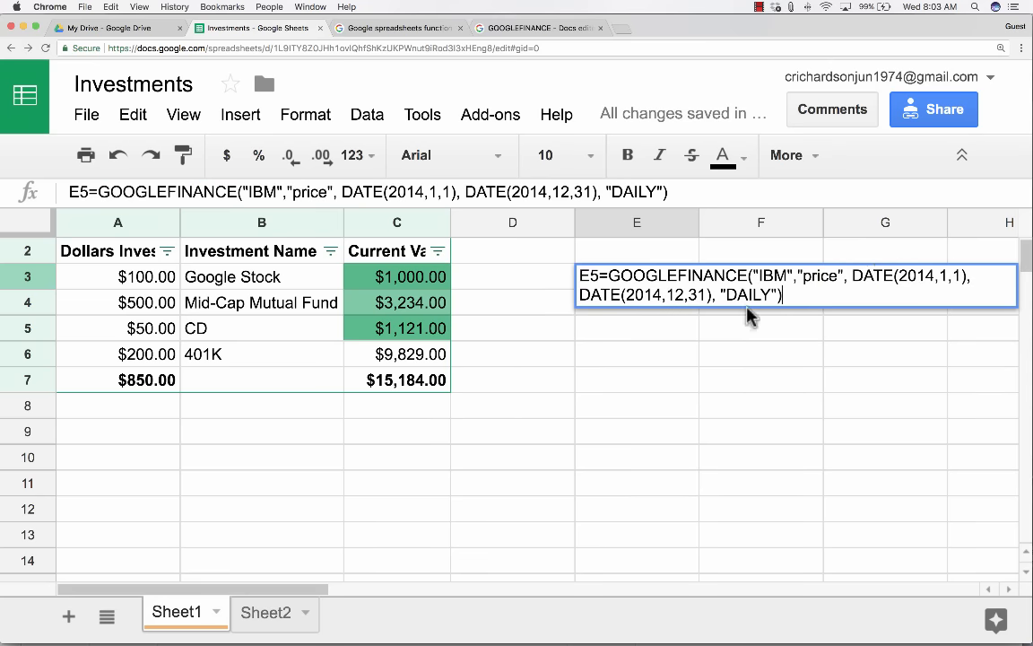
Change the GOOGLEFINANCE end date to DATE(2018,12,31) and commit the IBM daily formula in E3.
{"action": "left_click_drag", "start_coordinate": [875, 276], "coordinate": [953, 275]}
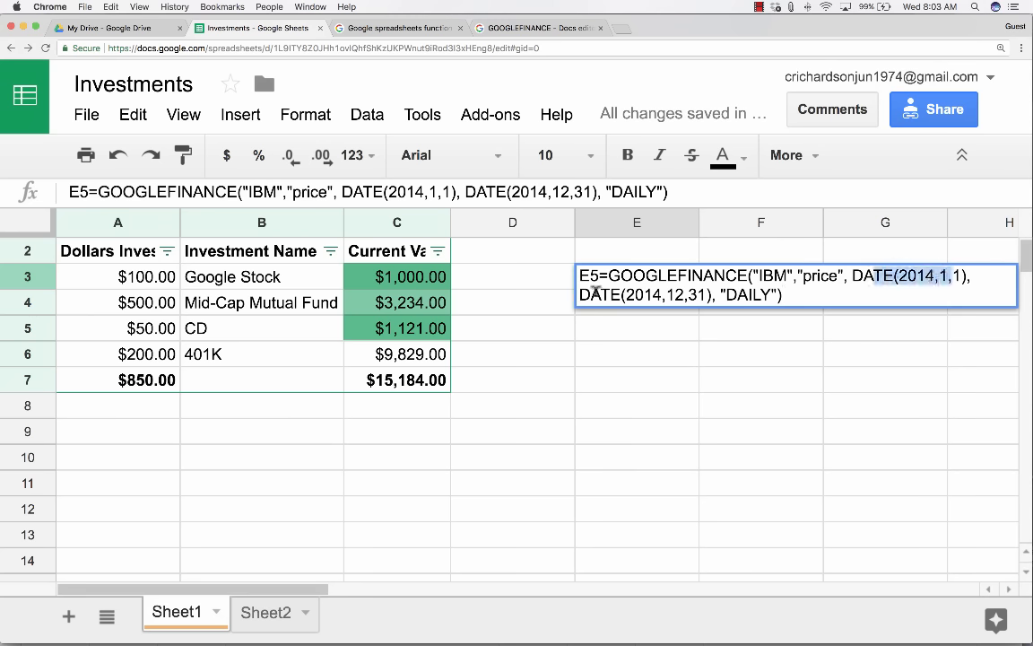
{"action": "left_click", "coordinate": [659, 289]}
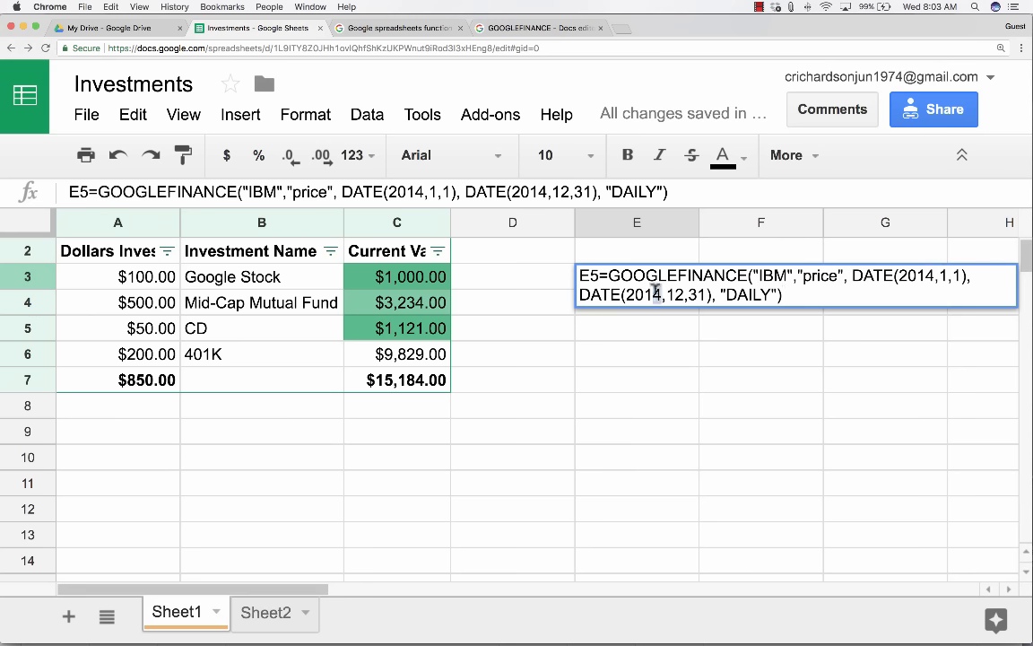
{"action": "key", "text": "BackSpace"}
{"action": "type", "text": "8"}
{"action": "left_click", "coordinate": [794, 291]}
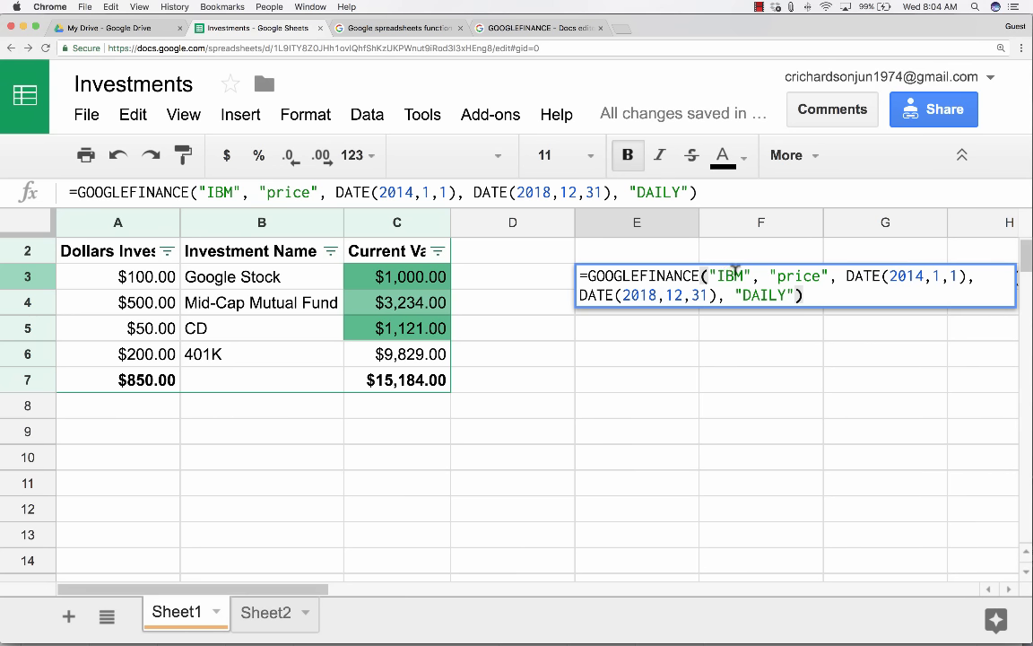
{"action": "double_click", "coordinate": [734, 275]}
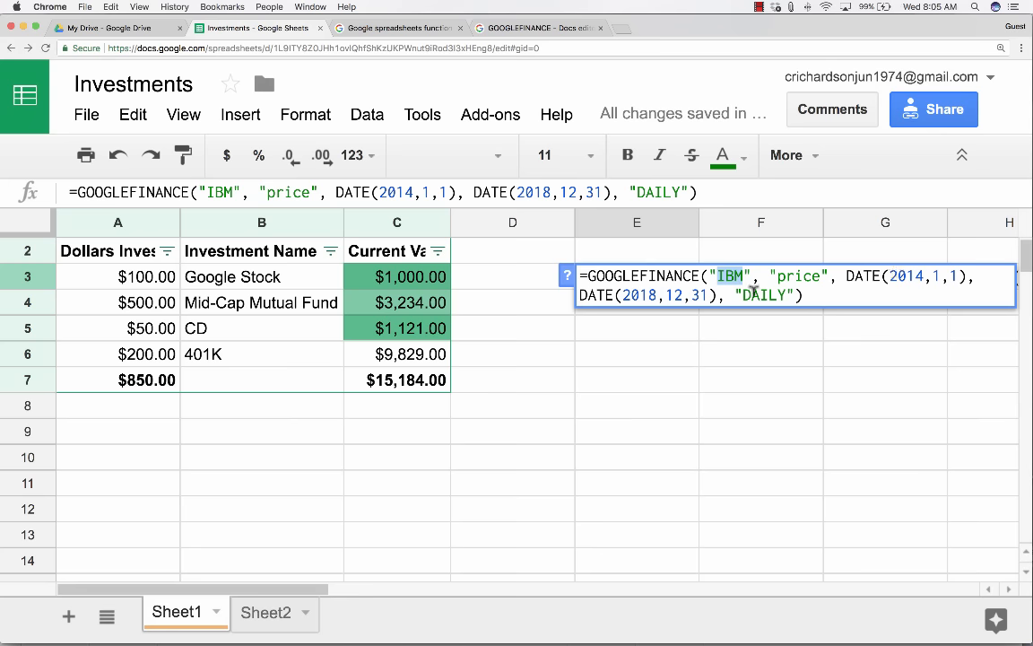
{"action": "left_click", "coordinate": [820, 292]}
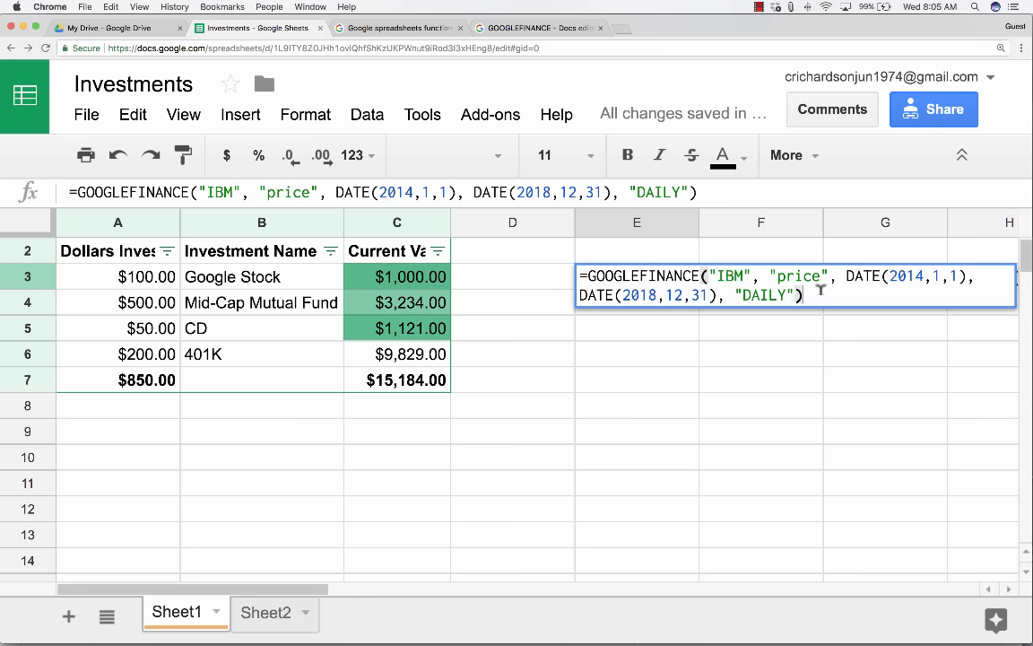
{"action": "key", "text": "Return"}
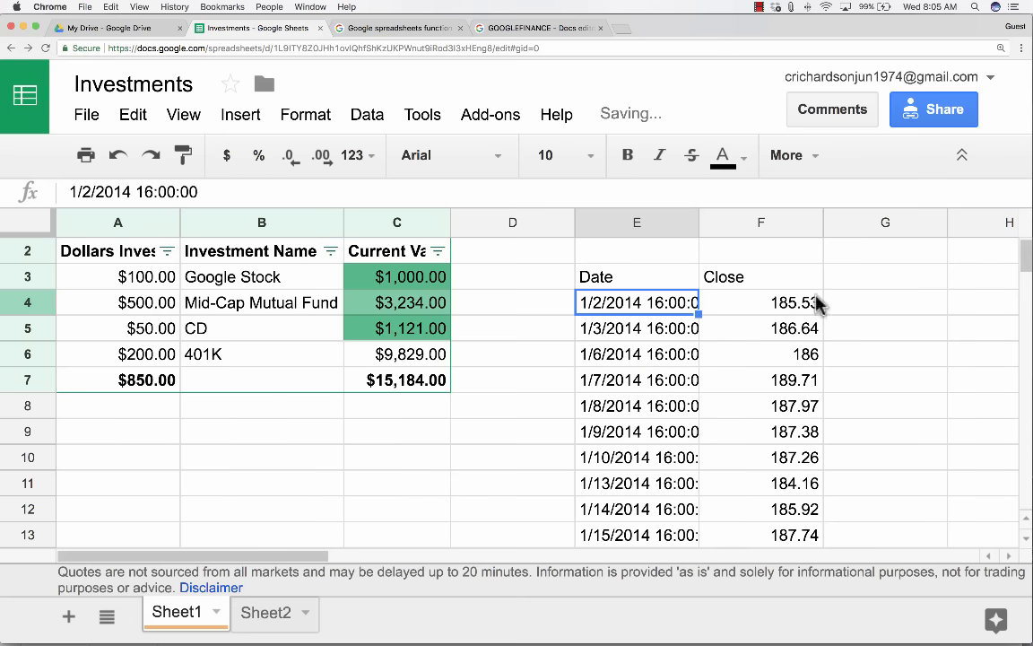
Scroll through IBM's Date and Close rows in E–F, return to the top and select D6.
{"action": "scroll", "coordinate": [635, 311], "scroll_direction": "down", "scroll_amount": 5}
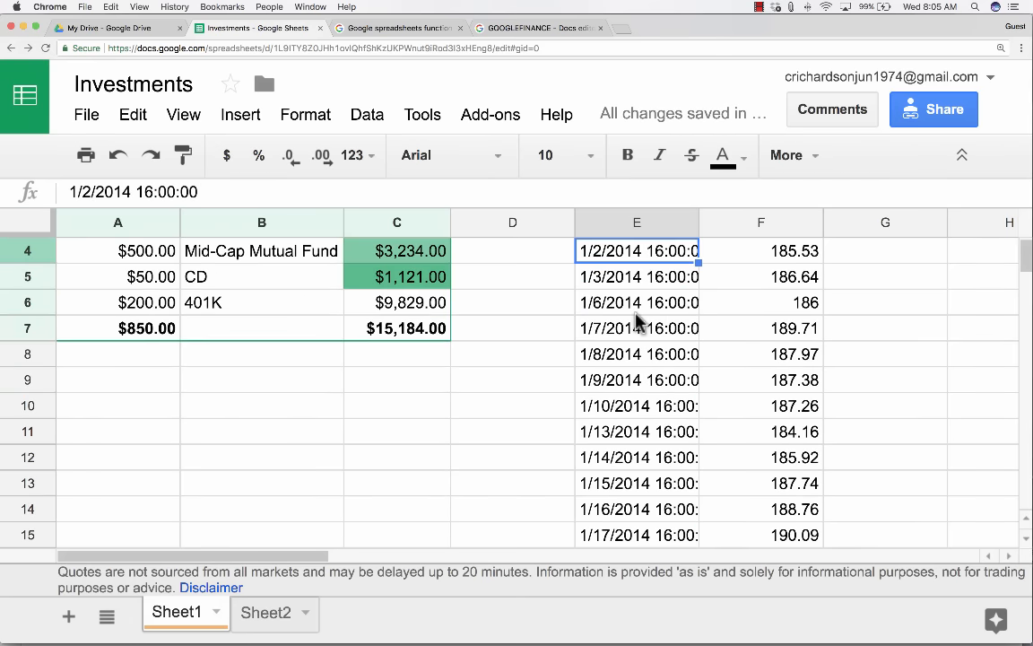
{"action": "scroll", "coordinate": [655, 329], "scroll_direction": "down", "scroll_amount": 18}
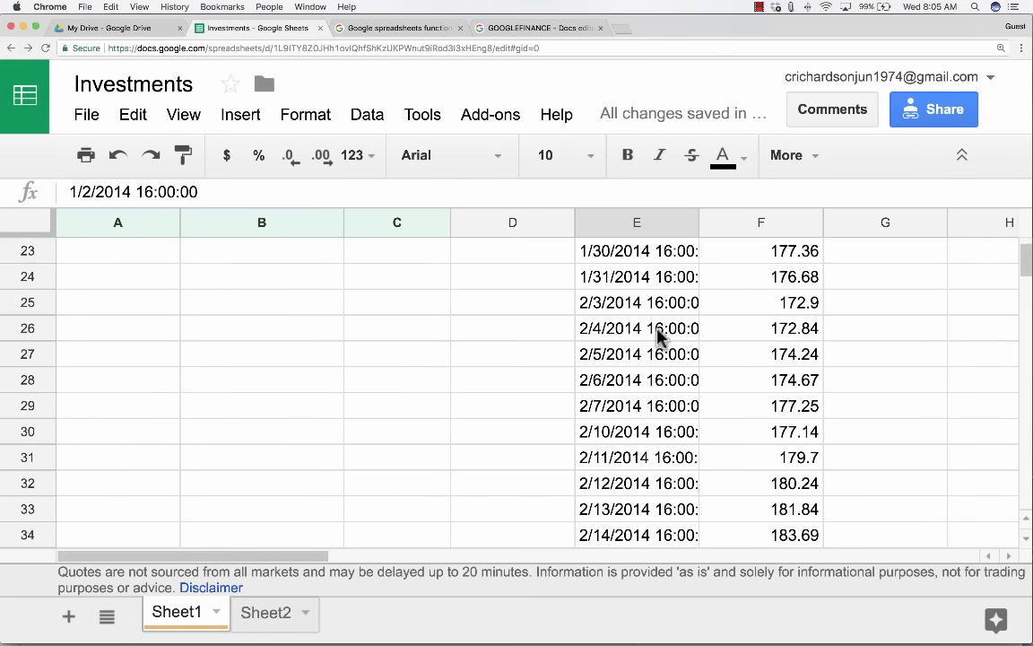
{"action": "scroll", "coordinate": [662, 336], "scroll_direction": "down", "scroll_amount": 18}
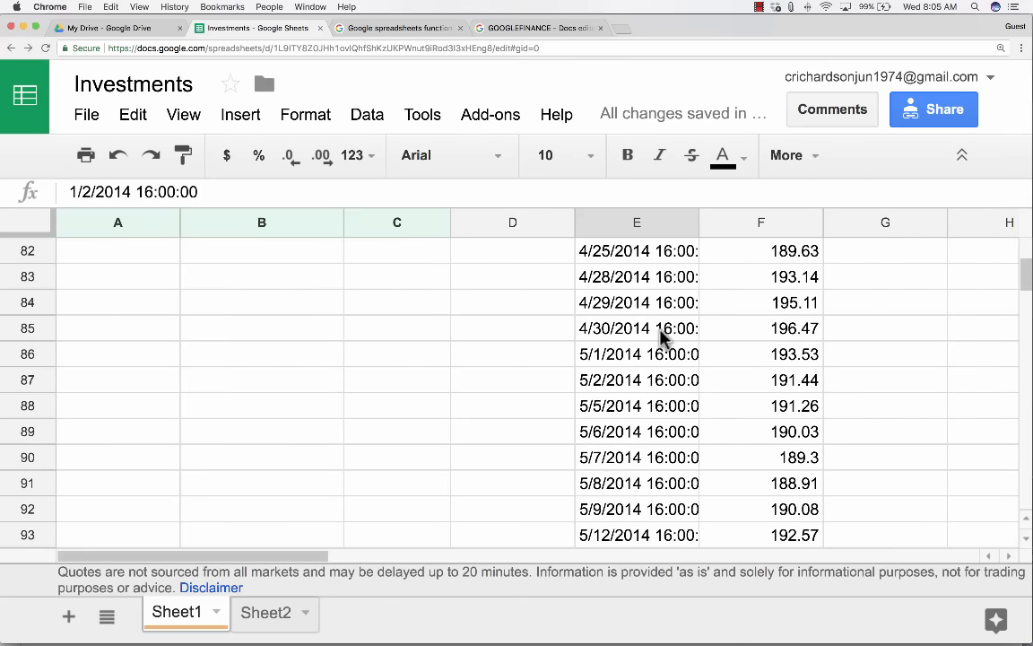
{"action": "scroll", "coordinate": [662, 337], "scroll_direction": "down", "scroll_amount": 16}
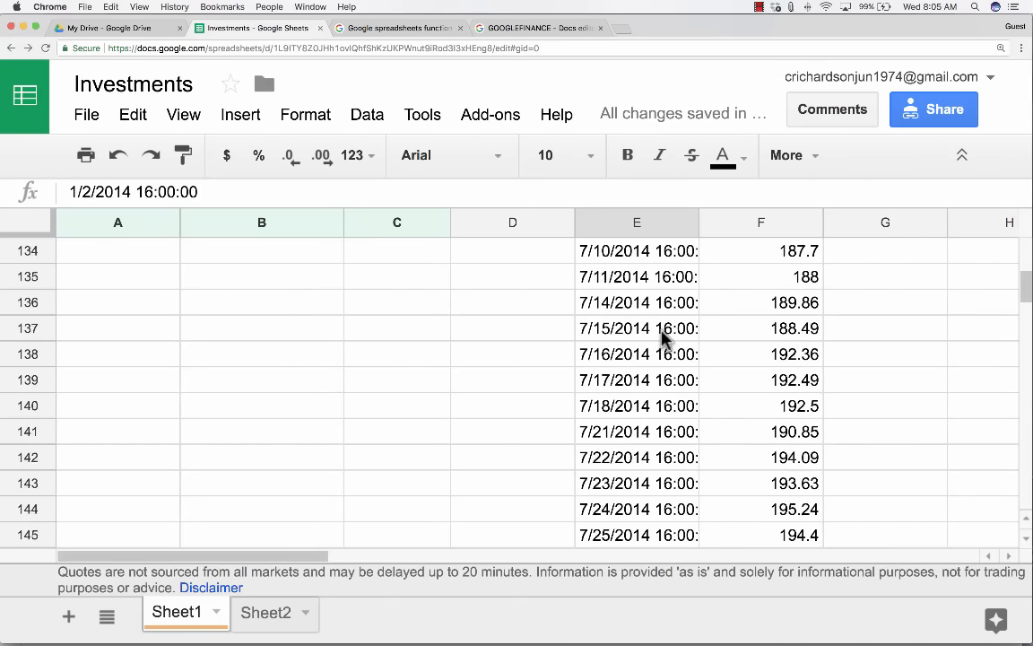
{"action": "scroll", "coordinate": [664, 336], "scroll_direction": "down", "scroll_amount": 12}
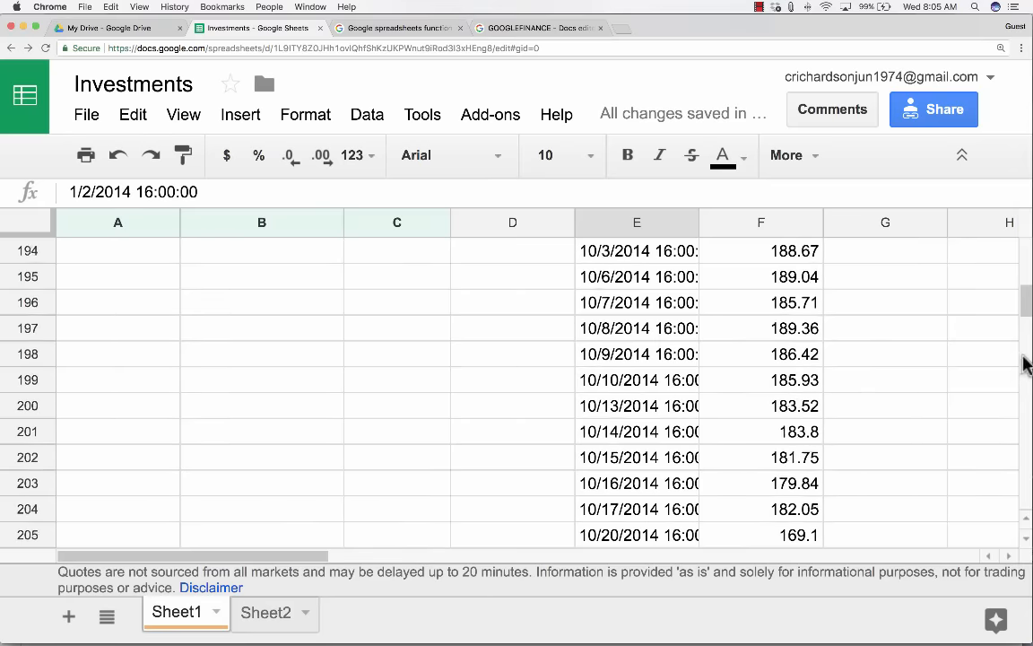
{"action": "left_click_drag", "start_coordinate": [1023, 312], "coordinate": [1024, 248]}
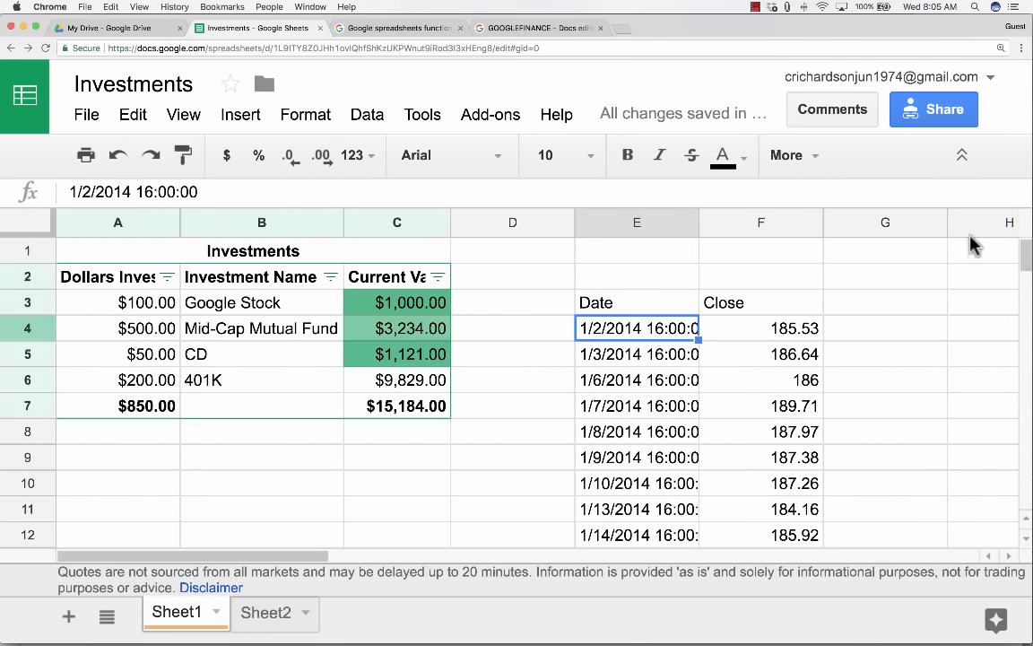
{"action": "left_click", "coordinate": [507, 369]}
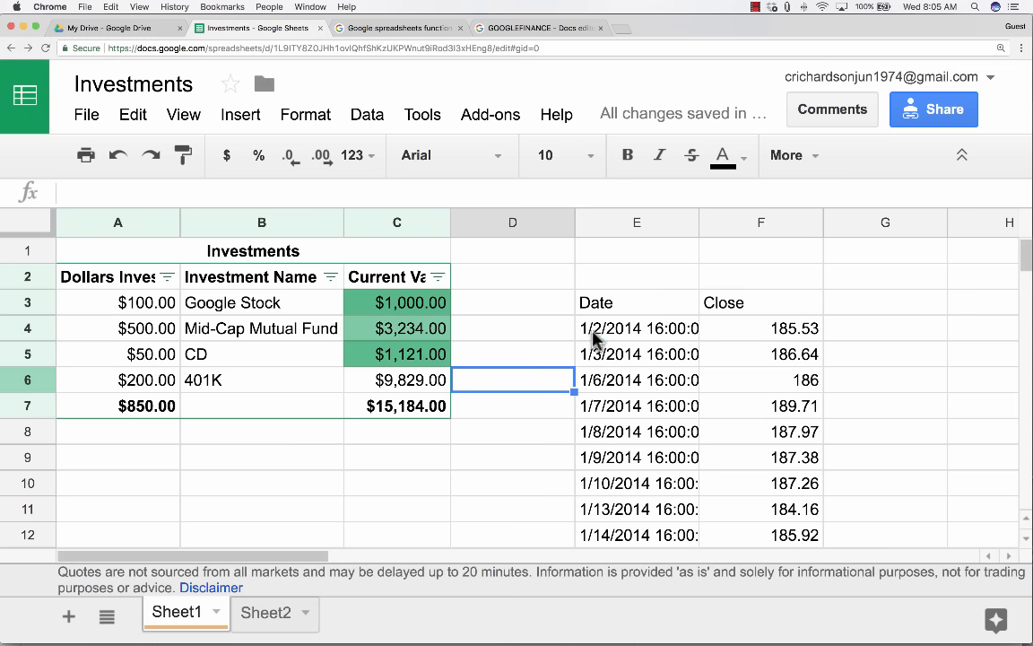